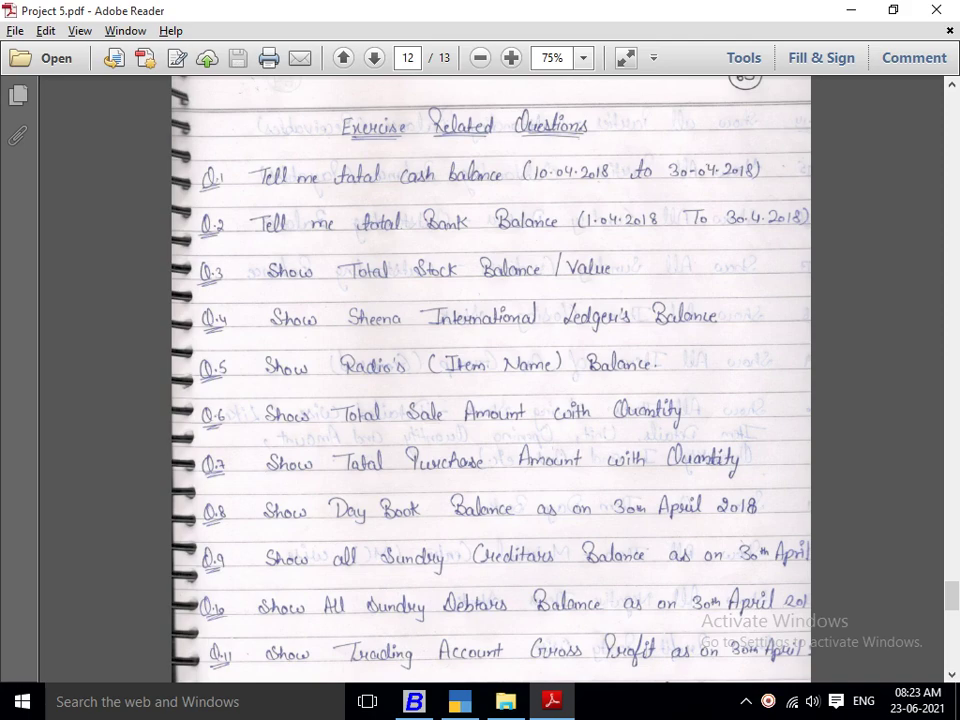
Switch from the question sheet to TallyPrime and select the company J.S Furniture.
key(alt+Tab)
key(alt+Tab)
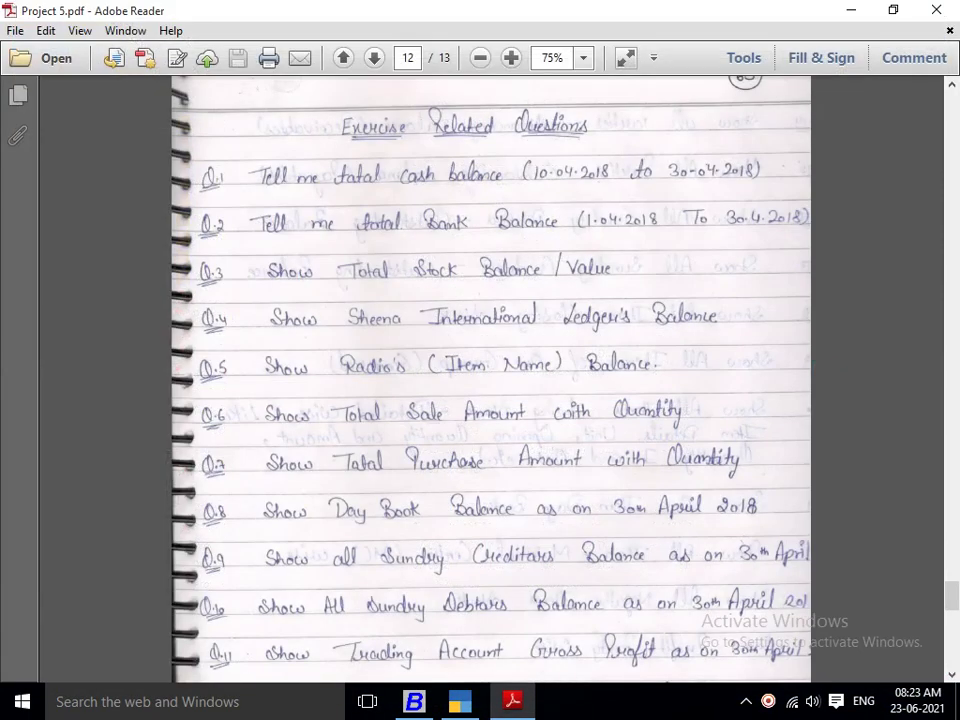
key(alt+Tab)
key(Down)
key(Down)
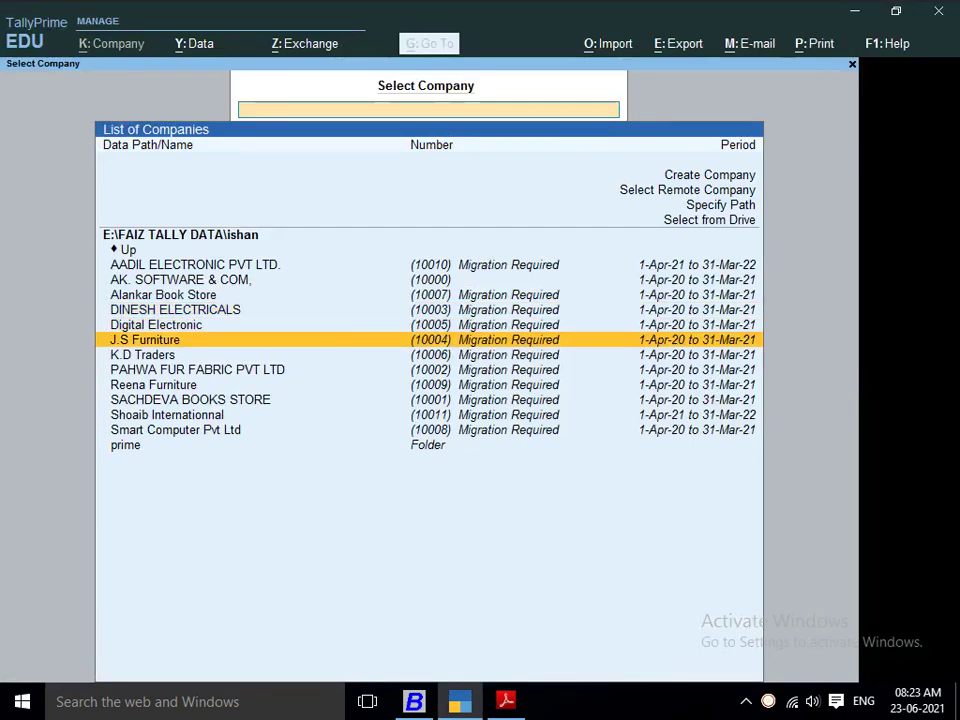
key(Return)
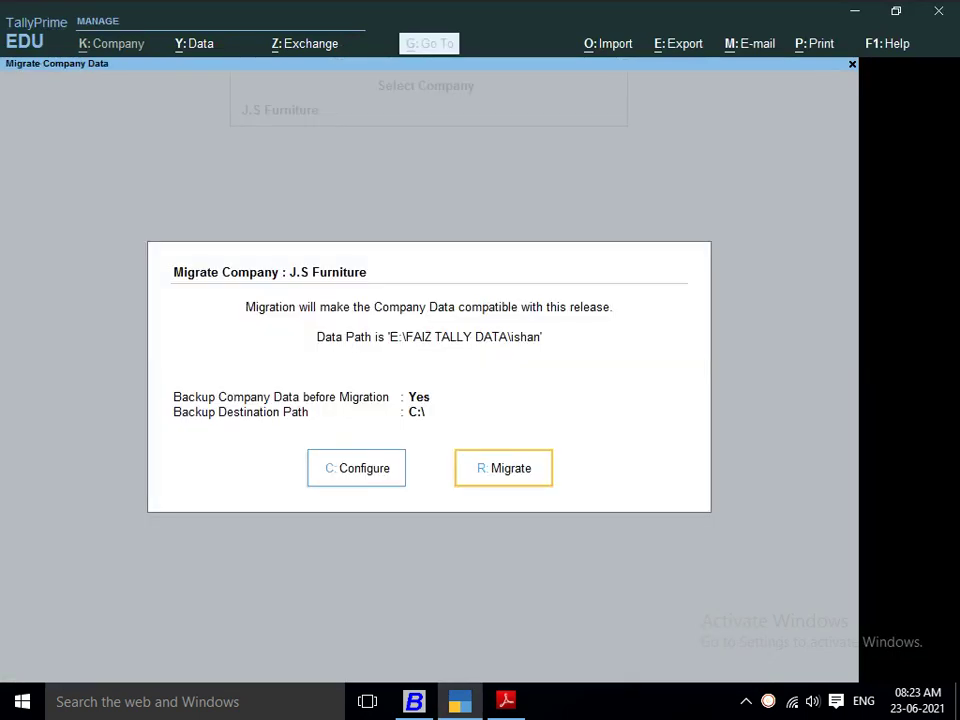
Configure the migration of J.S Furniture to skip the company data backup.
key(Return)
key(Return)
key(Left)
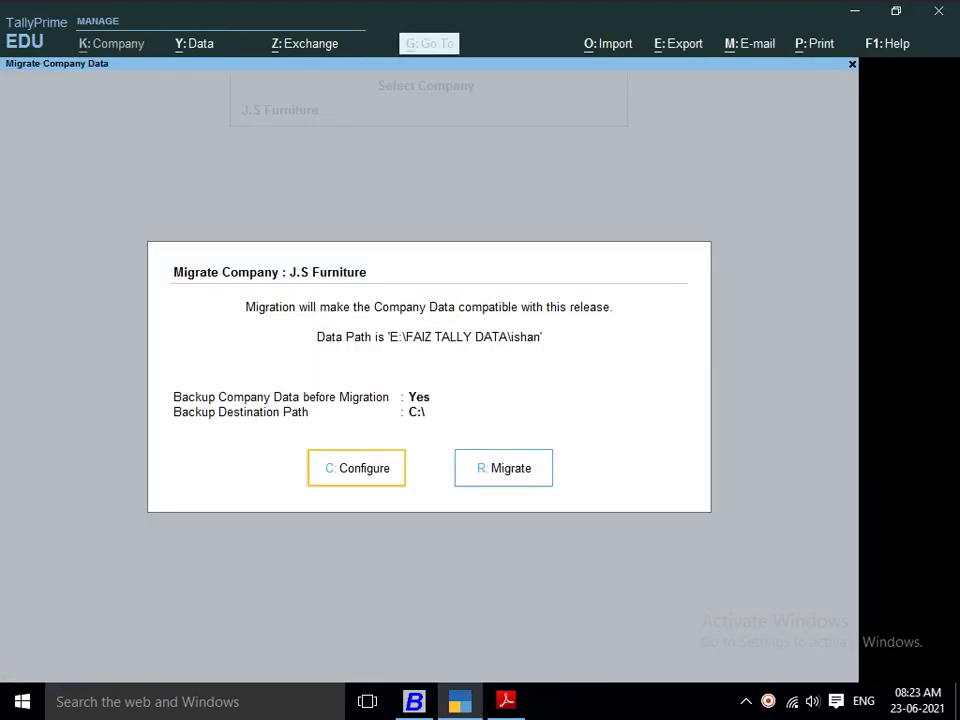
key(Return)
key(Down)
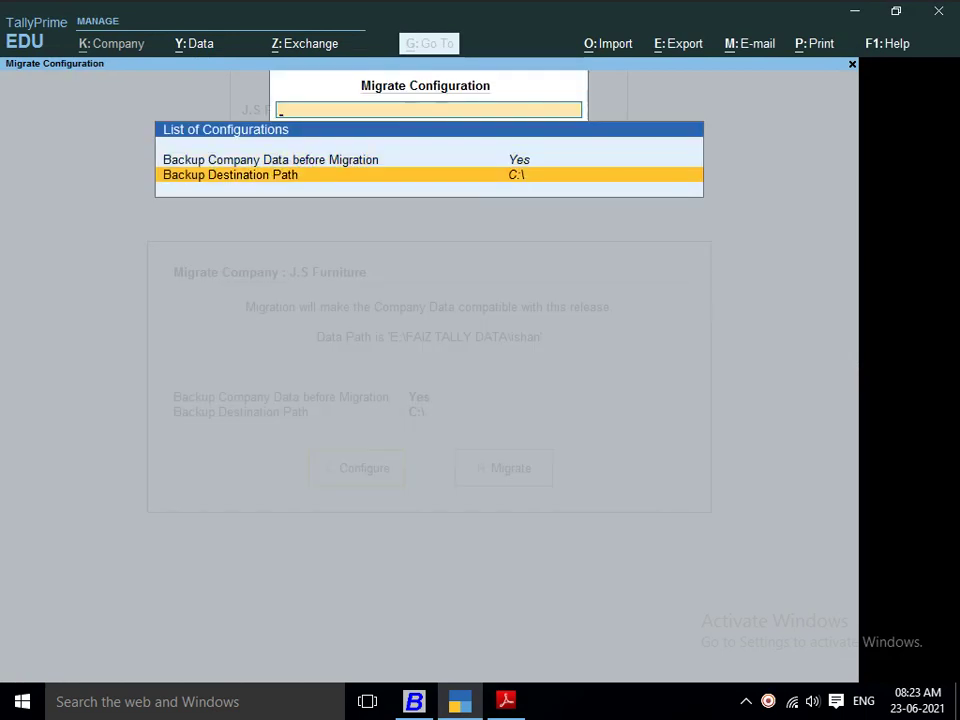
key(Up)
text(N)
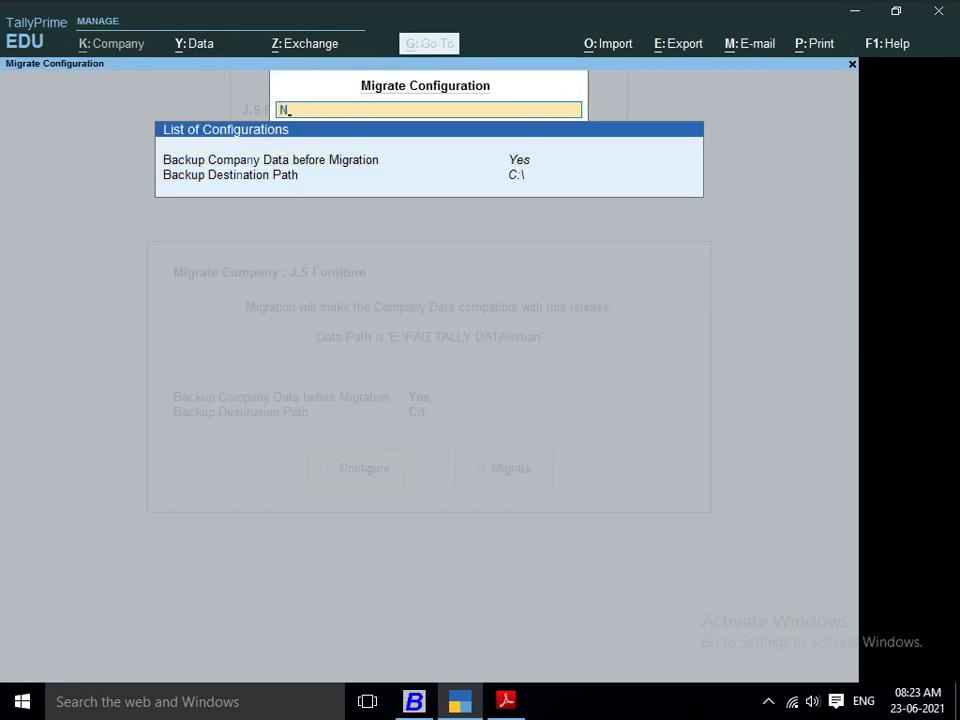
key(BackSpace)
key(Return)
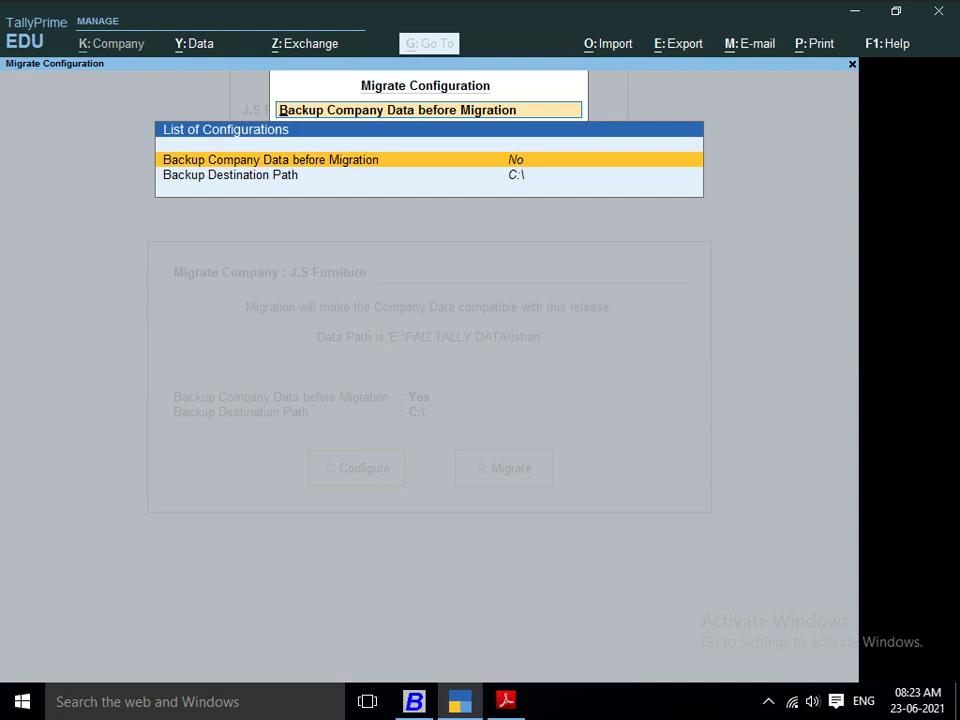
key(BackSpace)
key(Escape)
Run the migration of the J.S Furniture company data and continue to the Gateway of Tally.
key(Right)
key(Return)
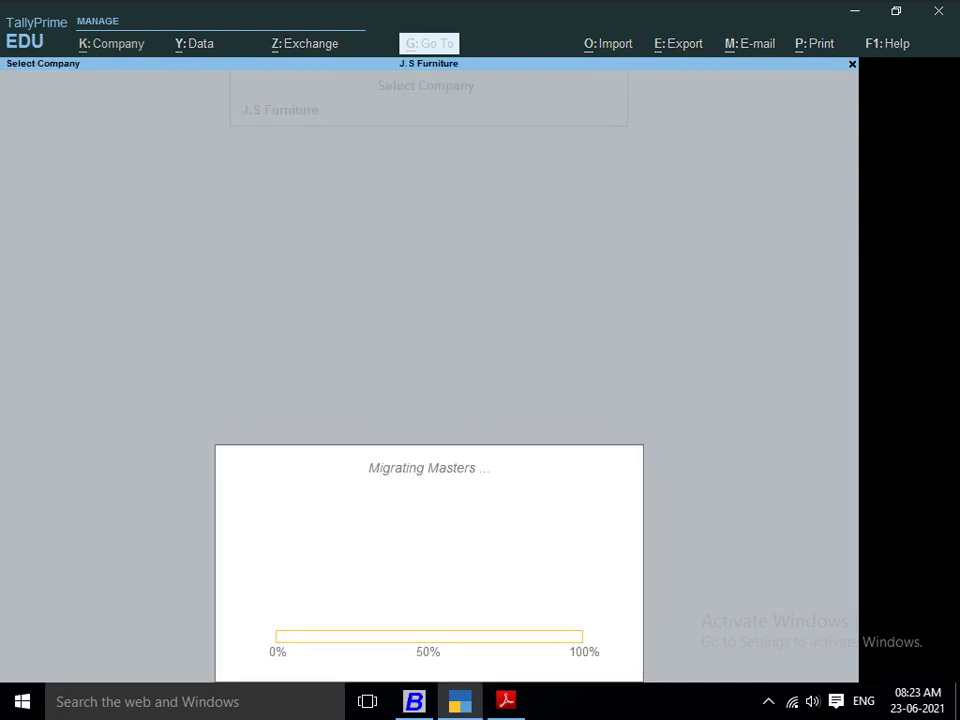
key(n)
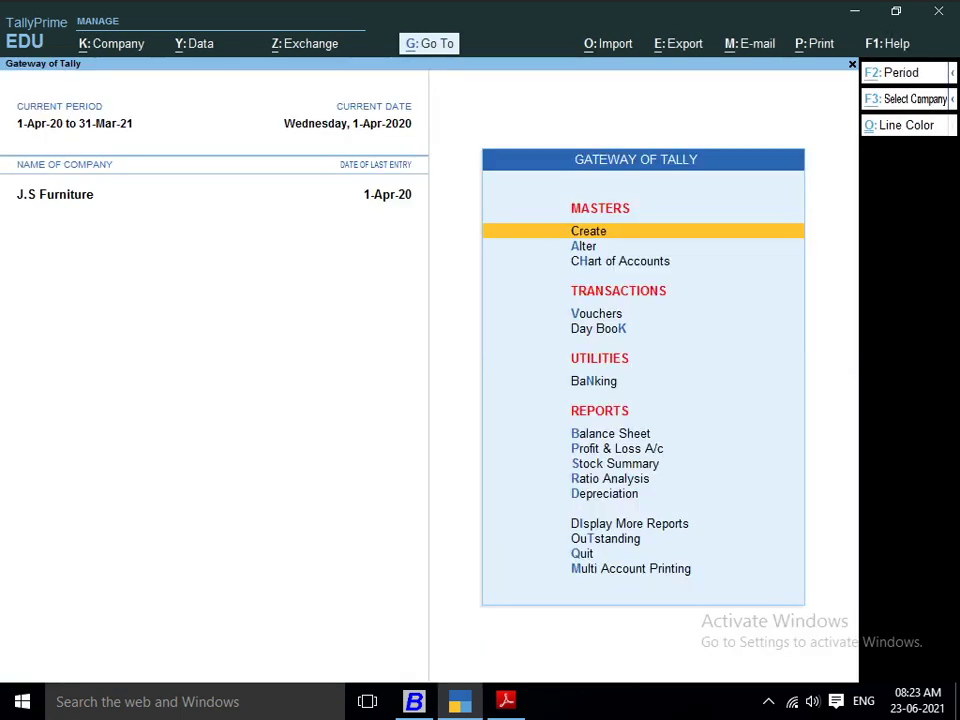
Open the Ledger Vouchers report for the Cash ledger.
key(alt+g)
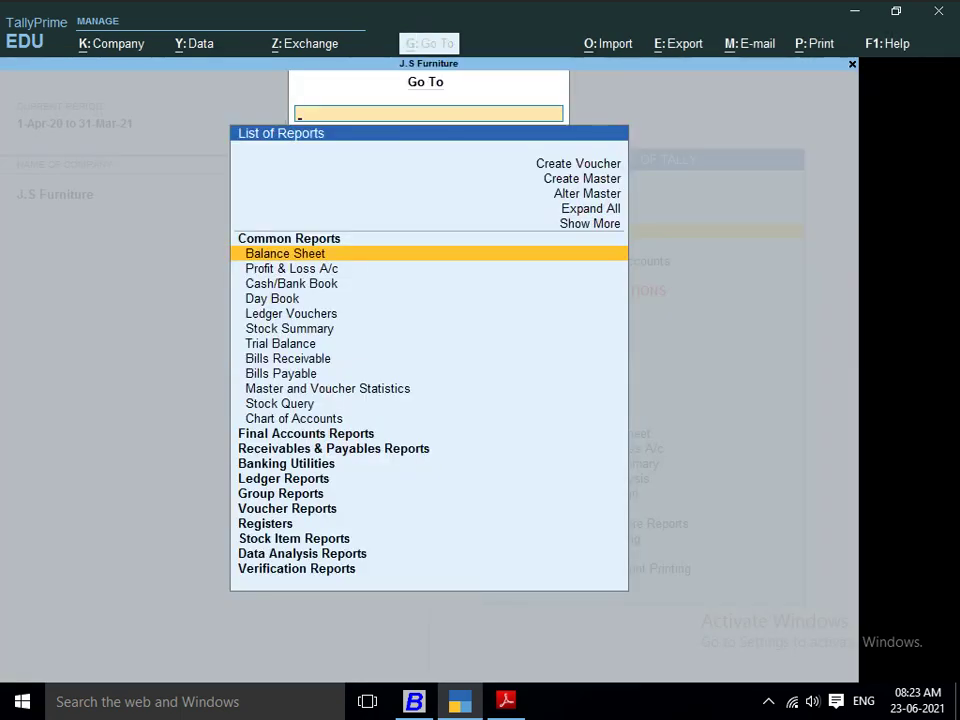
key(Down)
key(Down)
key(Down)
key(Down)
key(Down)
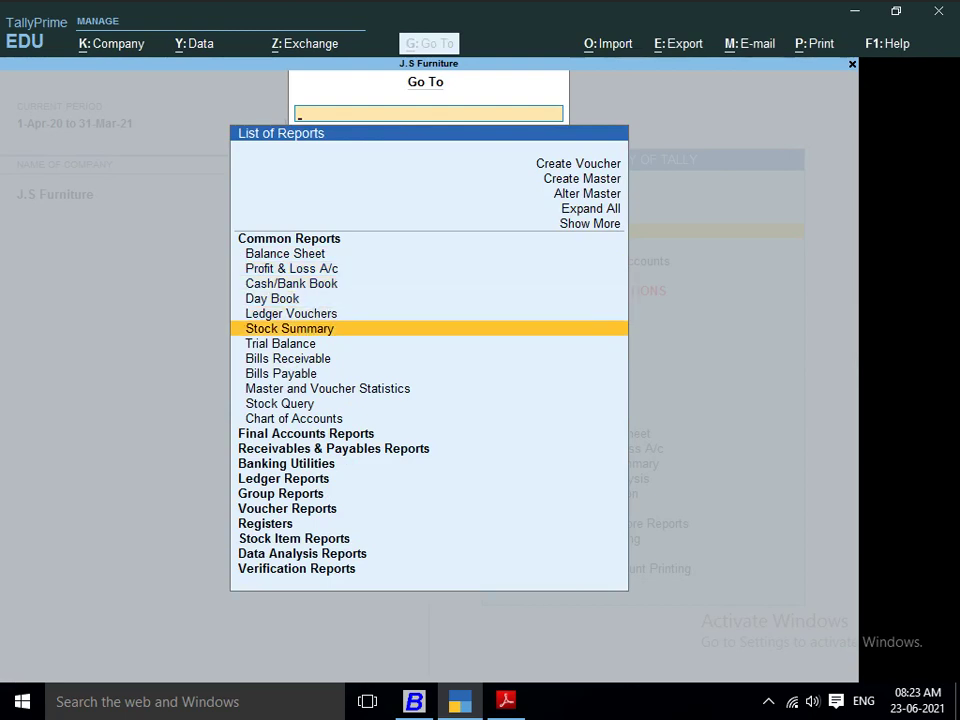
key(Up)
key(Return)
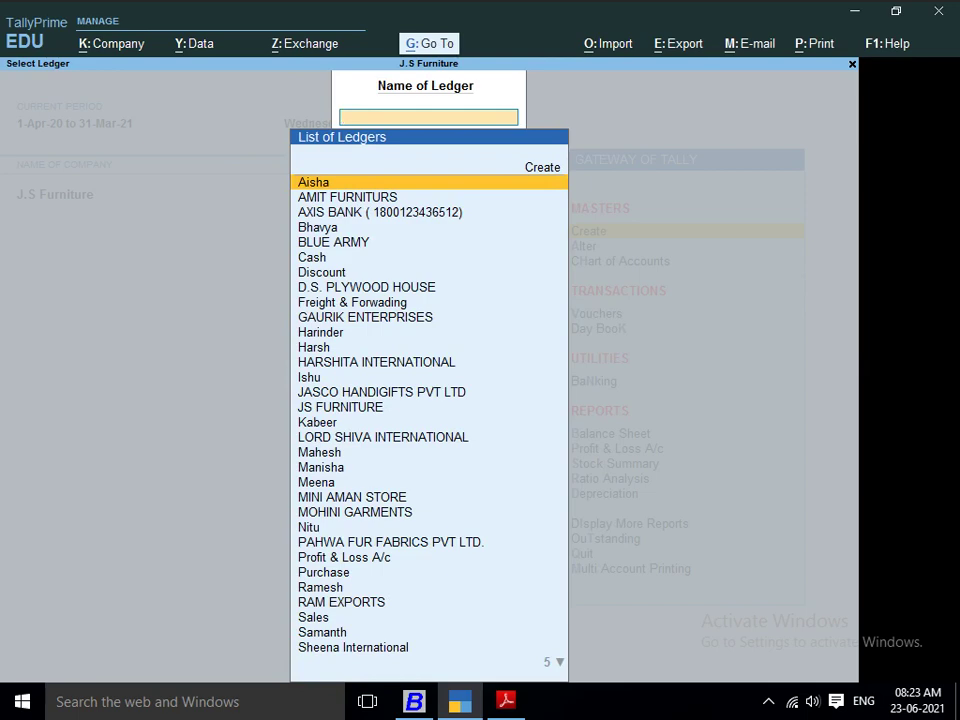
text(CA)
key(Return)
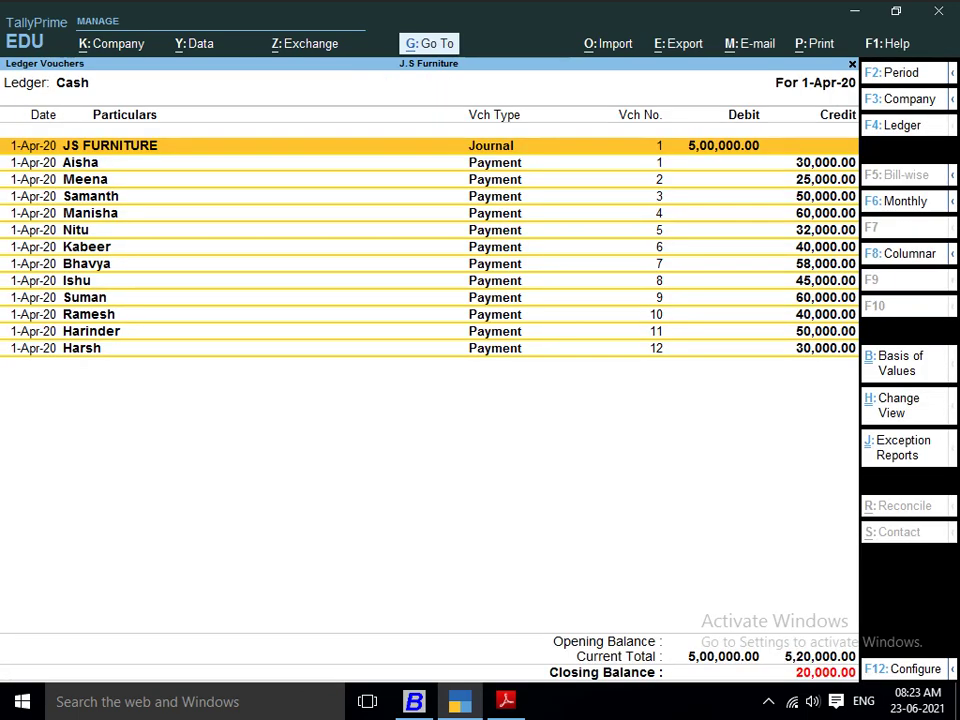
Go through the Cash ledger's journal and payment entries and check its closing balance.
key(Down)
key(End)
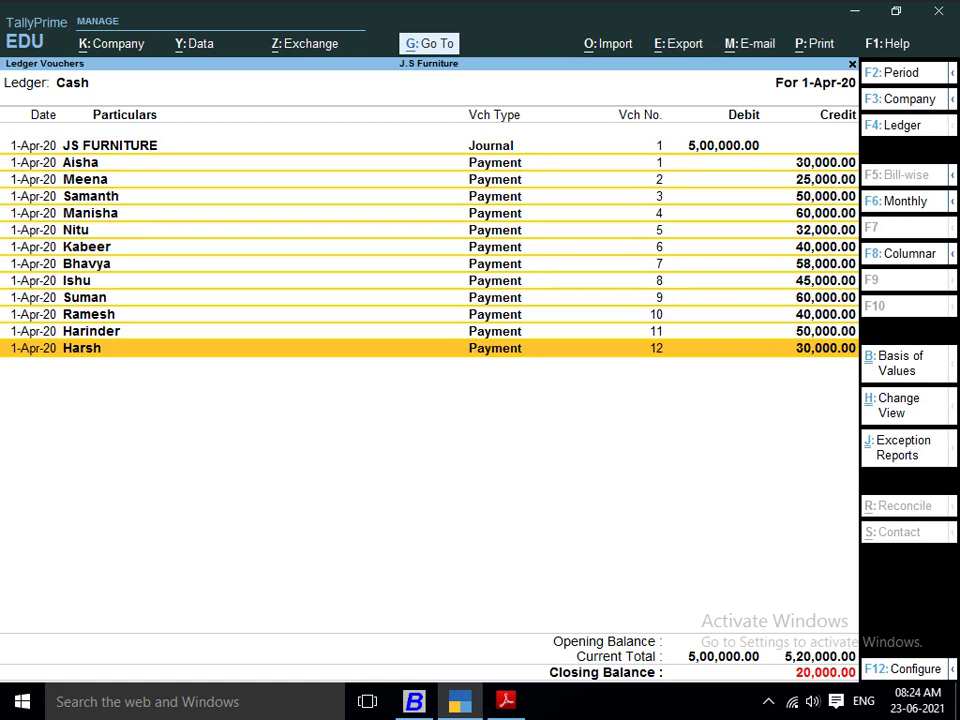
key(Up)
key(Up)
key(Up)
key(Up)
key(Up)
key(Up)
key(Up)
key(Up)
key(Up)
key(Up)
key(Up)
key(Up)
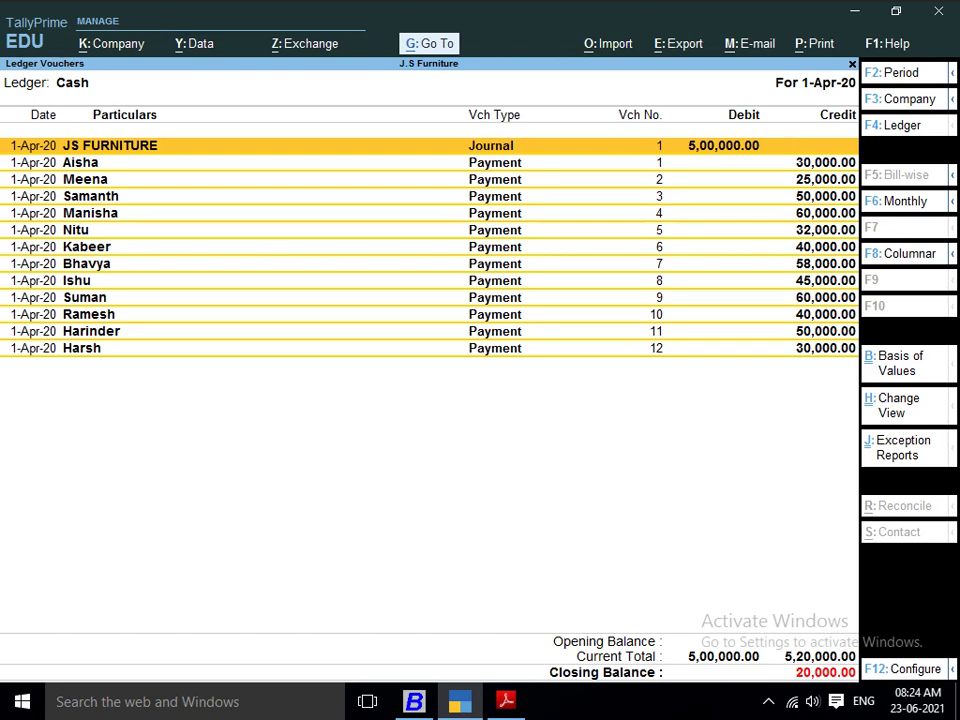
key(Down)
key(Down)
key(Down)
key(Down)
key(Down)
key(Down)
key(Down)
key(Down)
key(Down)
key(Down)
key(Down)
key(Down)
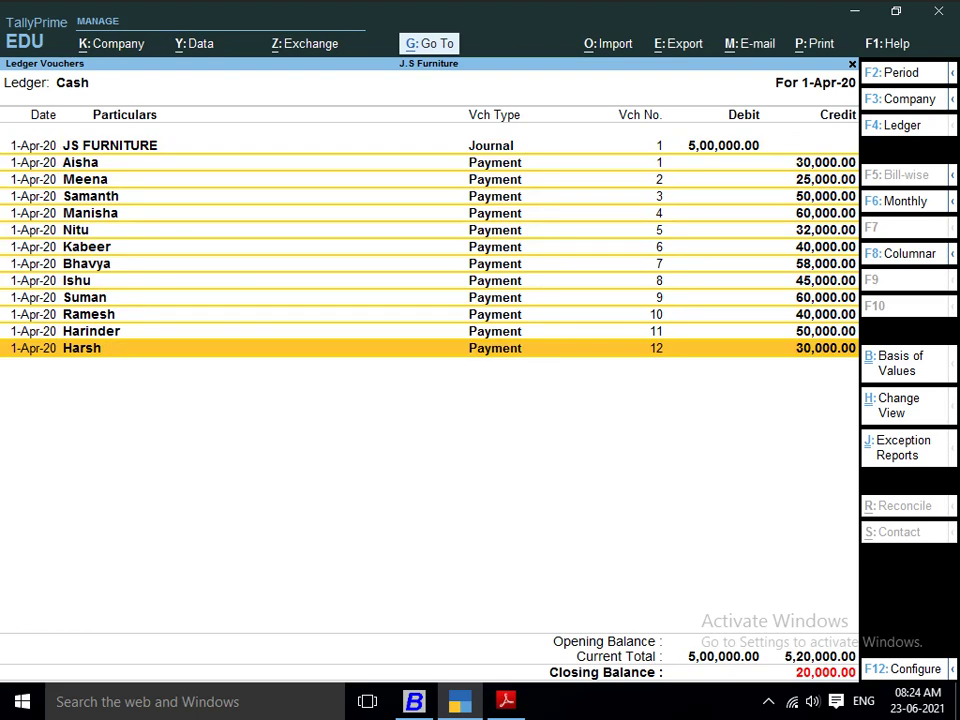
key(Up)
key(Up)
key(Up)
key(Up)
key(Up)
key(Up)
key(Up)
key(Up)
key(Up)
key(Up)
key(Up)
key(Up)
Set the Cash debit in the JS FURNITURE journal voucher to 550000 and save the voucher.
key(Return)
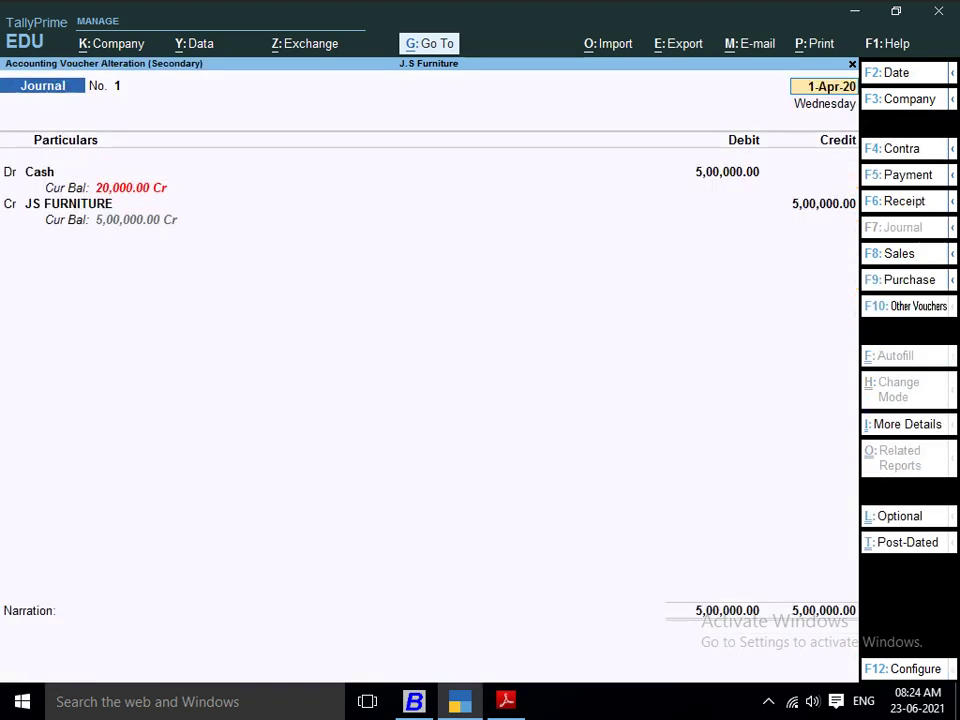
key(Return)
text(5)
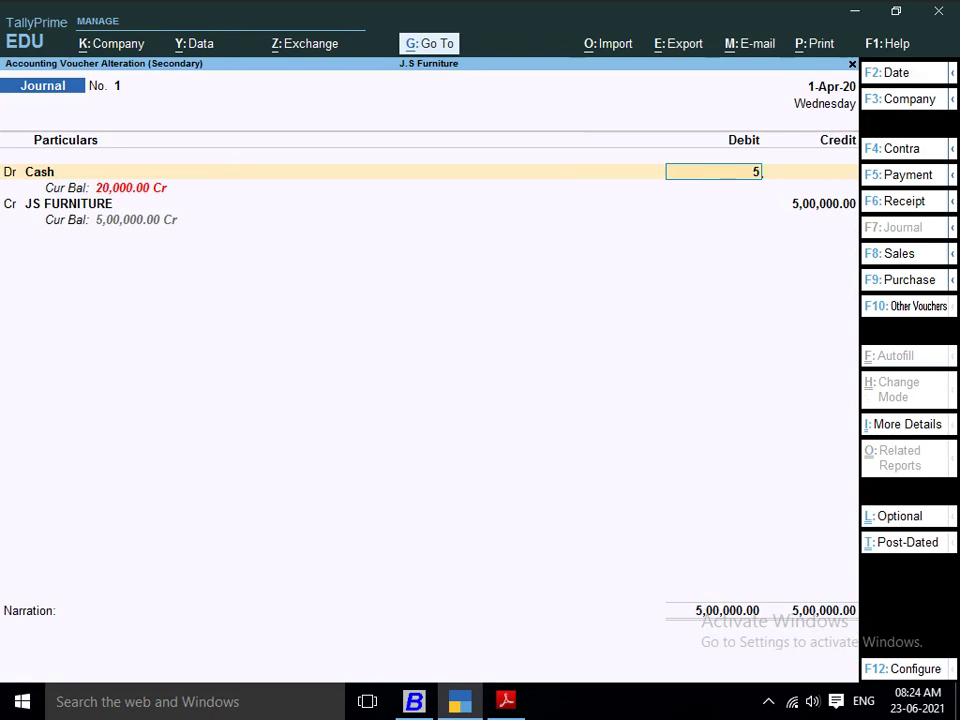
text(50000)
key(Return)
key(Return)
key(Return)
key(Return)
key(Return)
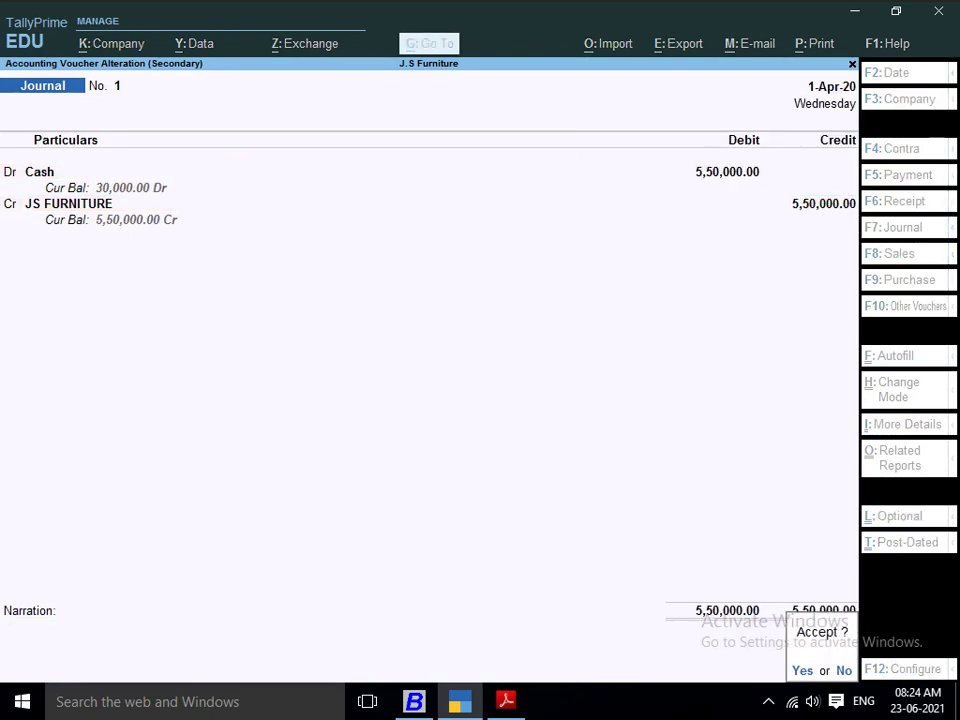
key(Return)
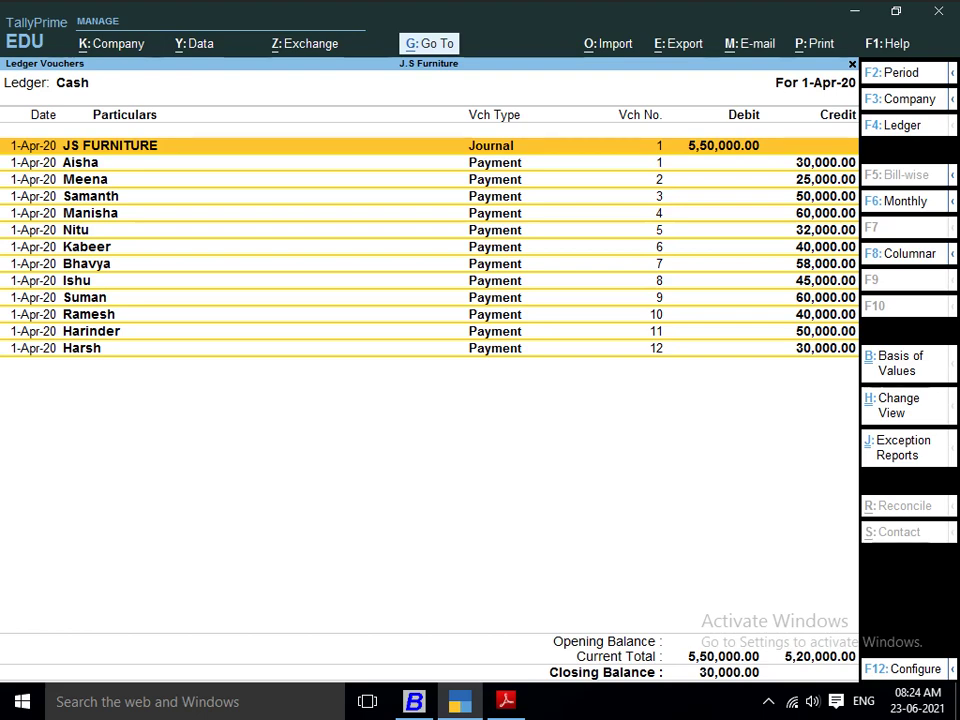
Start exporting the current Cash ledger report.
key(alt+e)
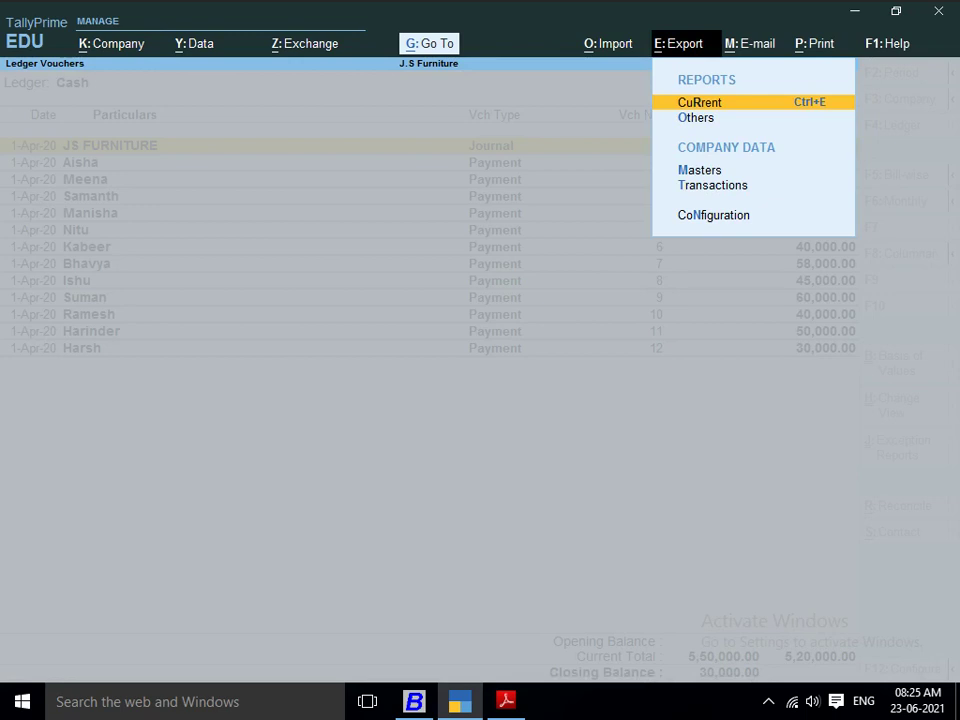
key(Return)
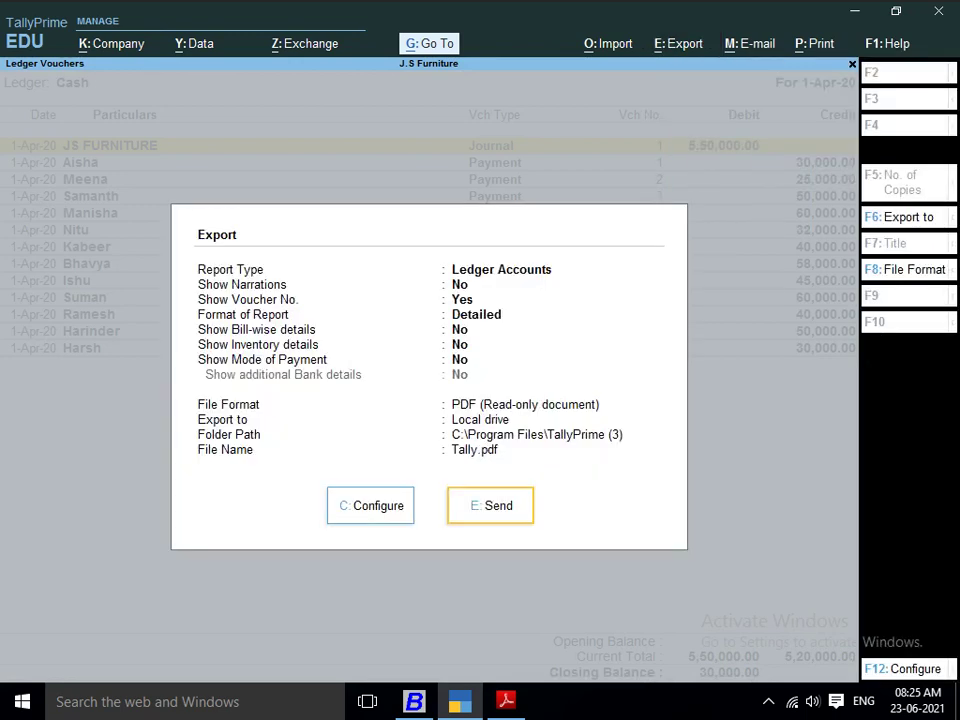
key(Left)
key(Right)
key(Left)
key(Right)
key(Left)
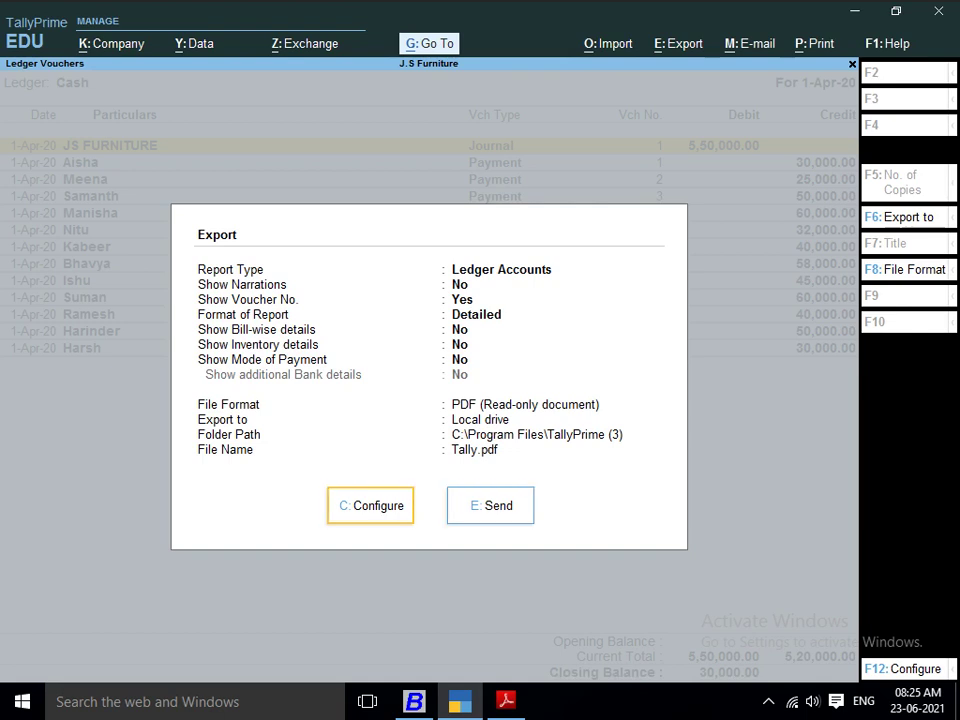
Open the Folder Path setting in the export configuration for editing.
key(Return)
key(Down)
key(Down)
key(Down)
key(Down)
key(Down)
key(Down)
key(Down)
key(Down)
key(Down)
key(Down)
key(Down)
key(Down)
key(Down)
key(Down)
key(Down)
key(Down)
key(Down)
key(Down)
key(Down)
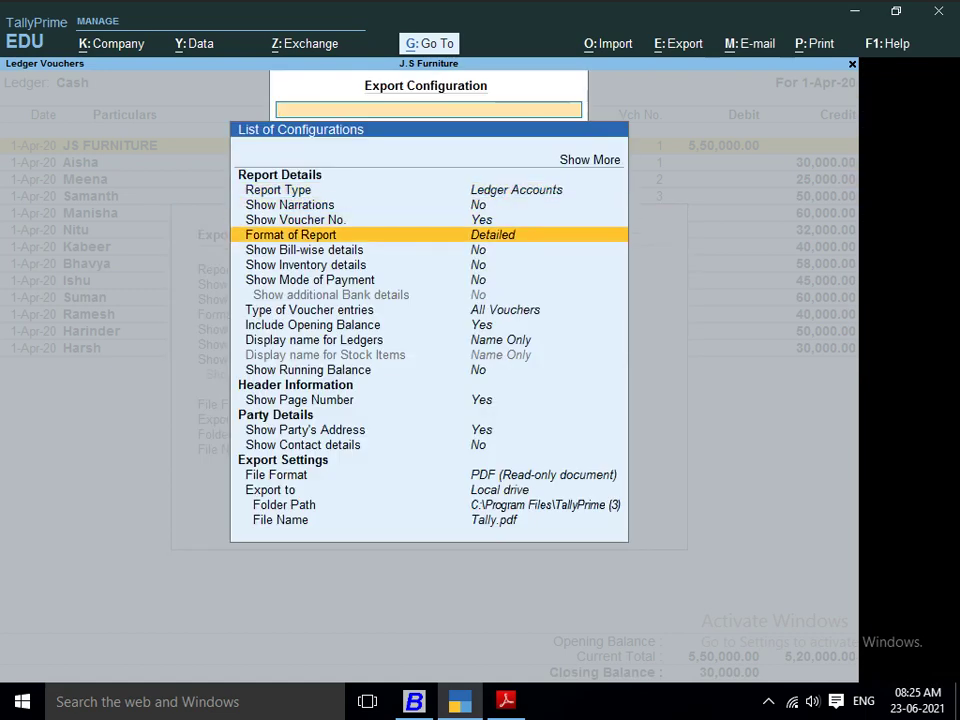
key(Up)
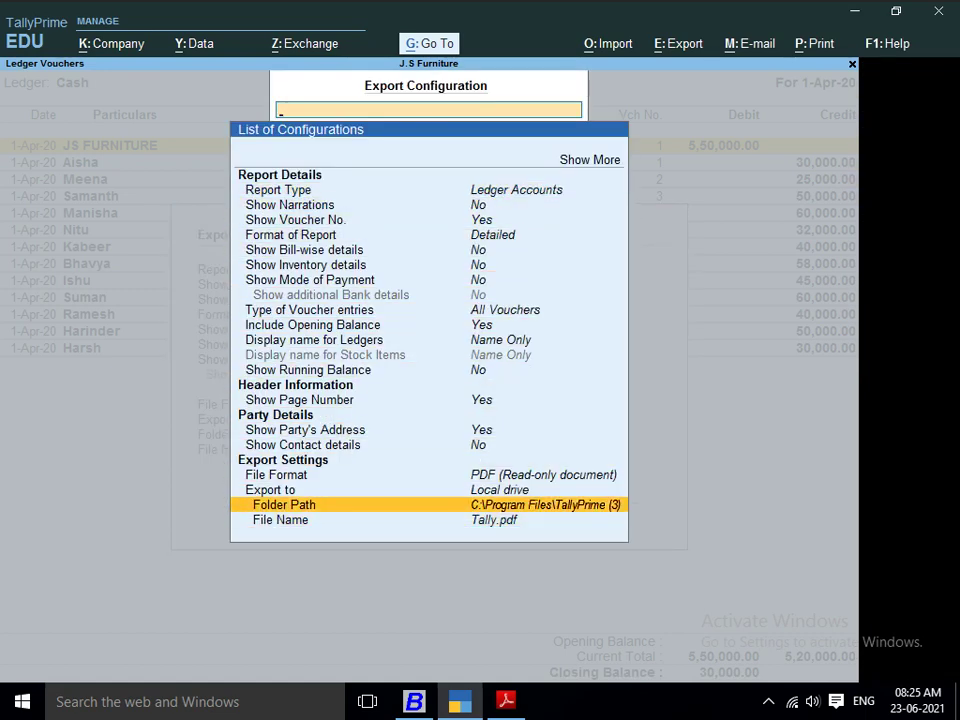
key(Return)
key(BackSpace)
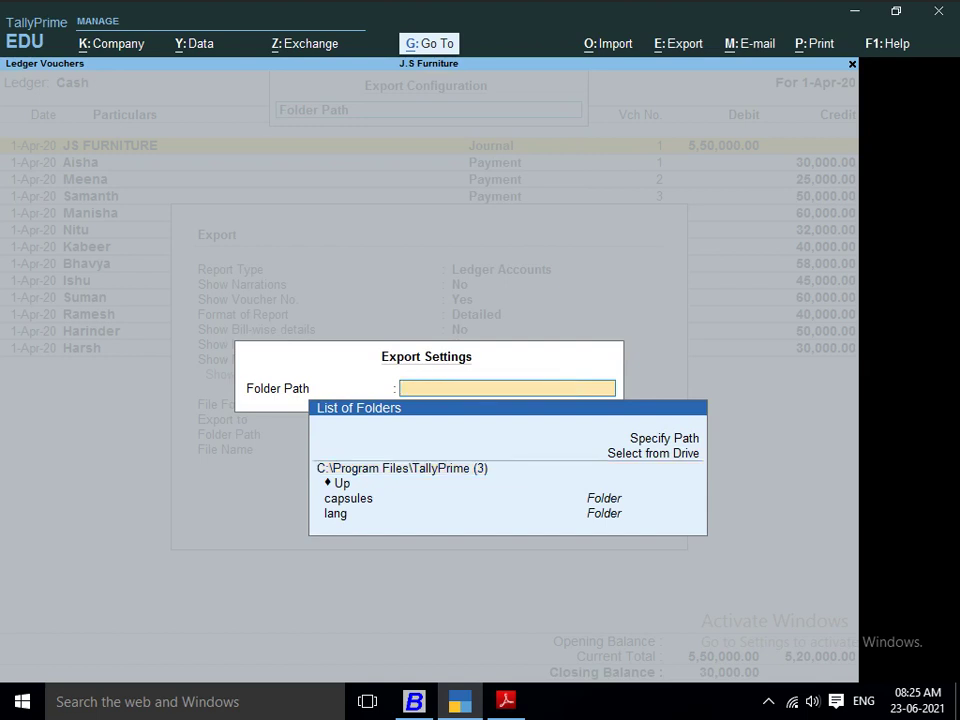
Open Local Disk (E:) in File Explorer and create a new folder there with the default name.
key(alt+Tab)
key(super+d)
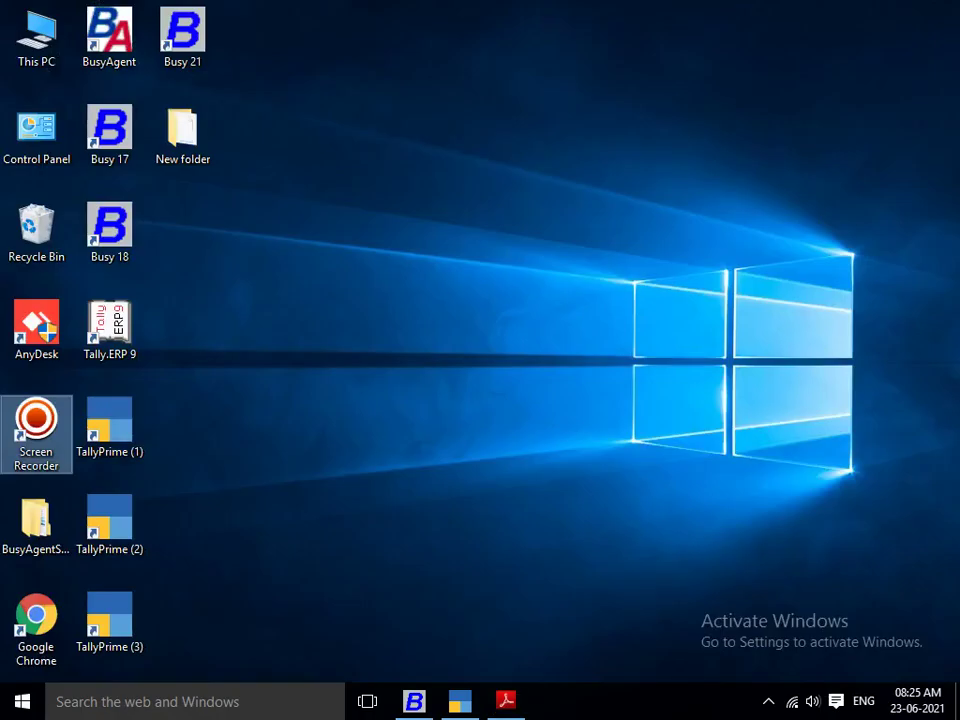
key(Up)
key(Up)
key(Up)
key(Up)
key(Return)
key(Right)
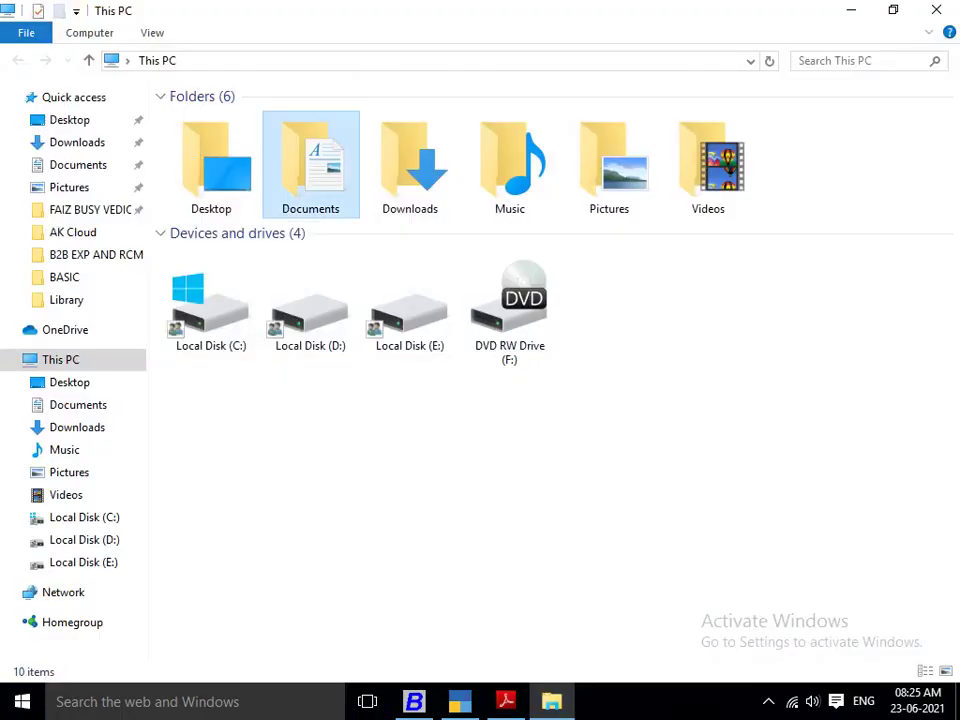
key(Down)
key(Right)
key(Right)
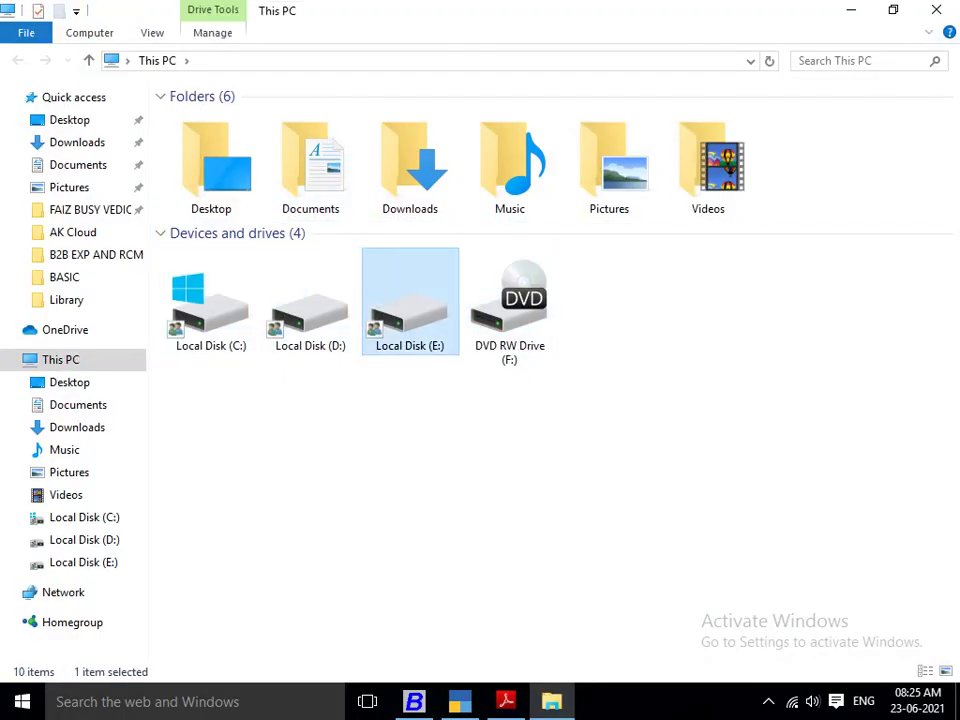
key(Return)
key(Down)
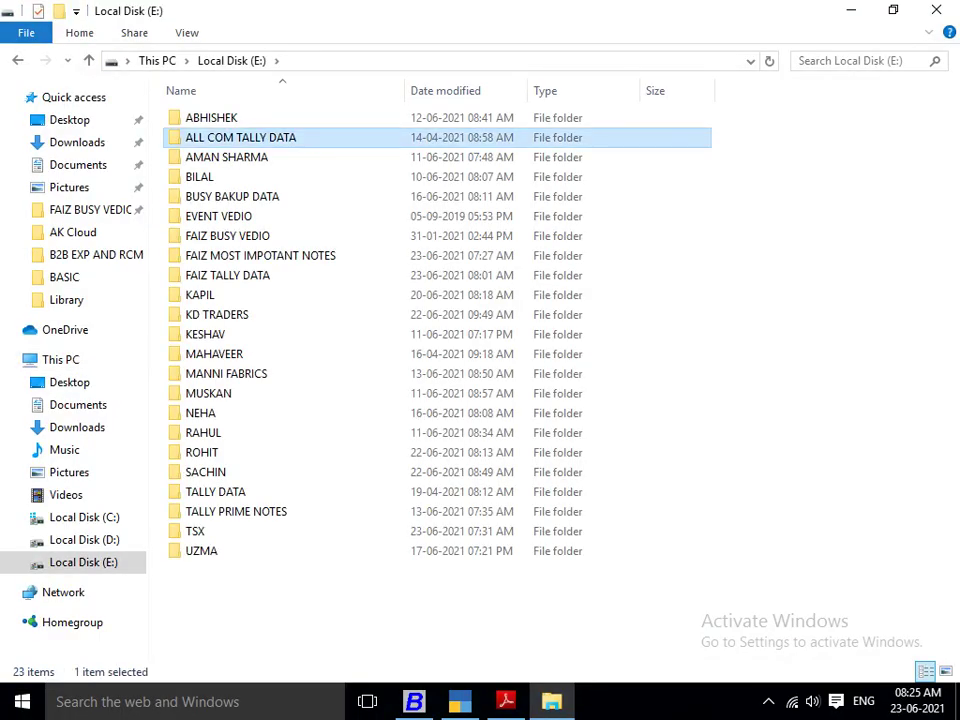
key(ctrl+shift+n)
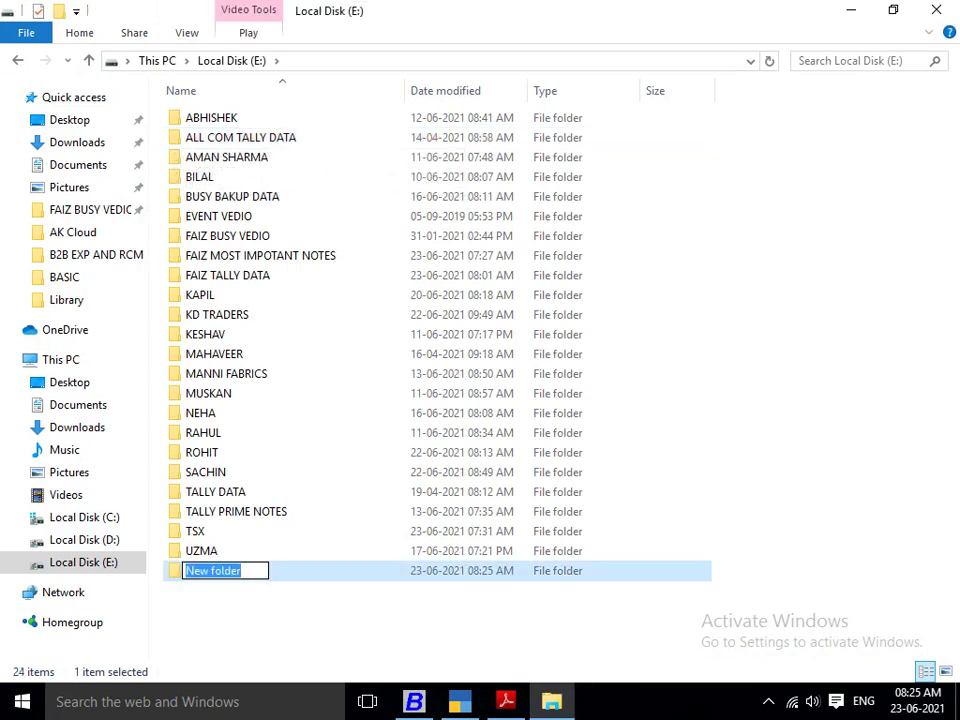
key(Return)
Open the FAIZ TALLY DATA folder on Local Disk (E:) and create a folder named PROJECT 5 QN ANSWER in it.
double_click(227, 275)
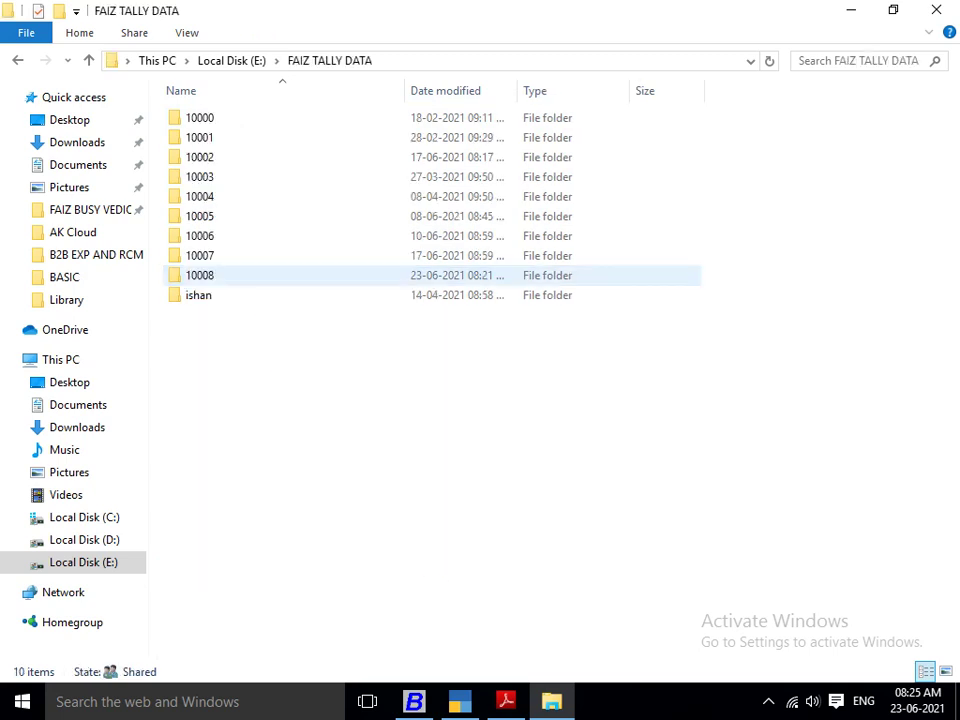
key(ctrl+shift+n)
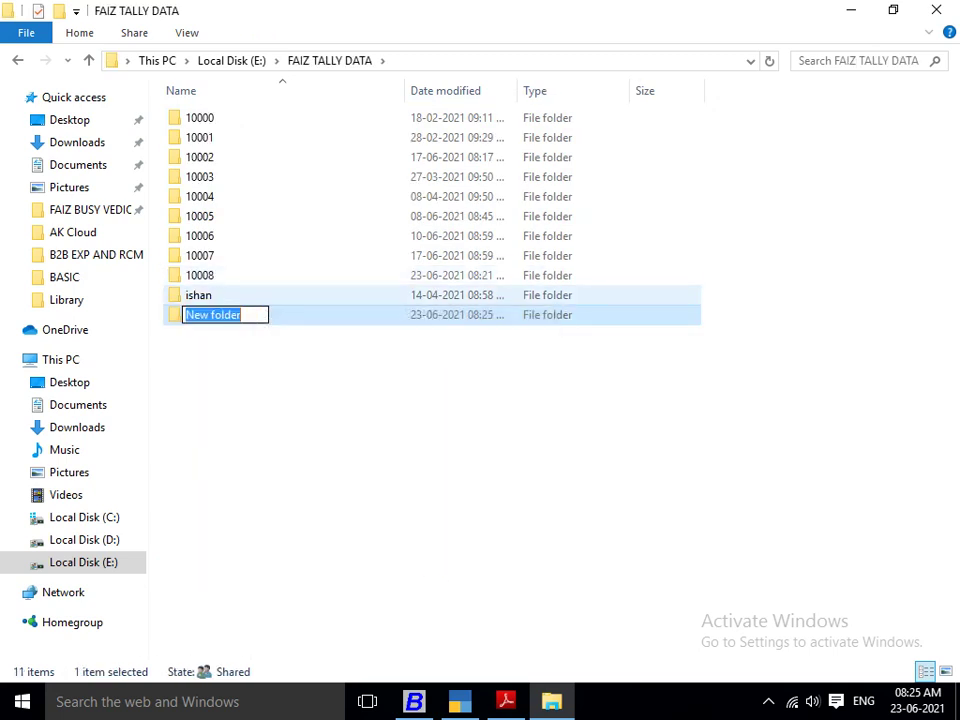
text(PROJECT 5)
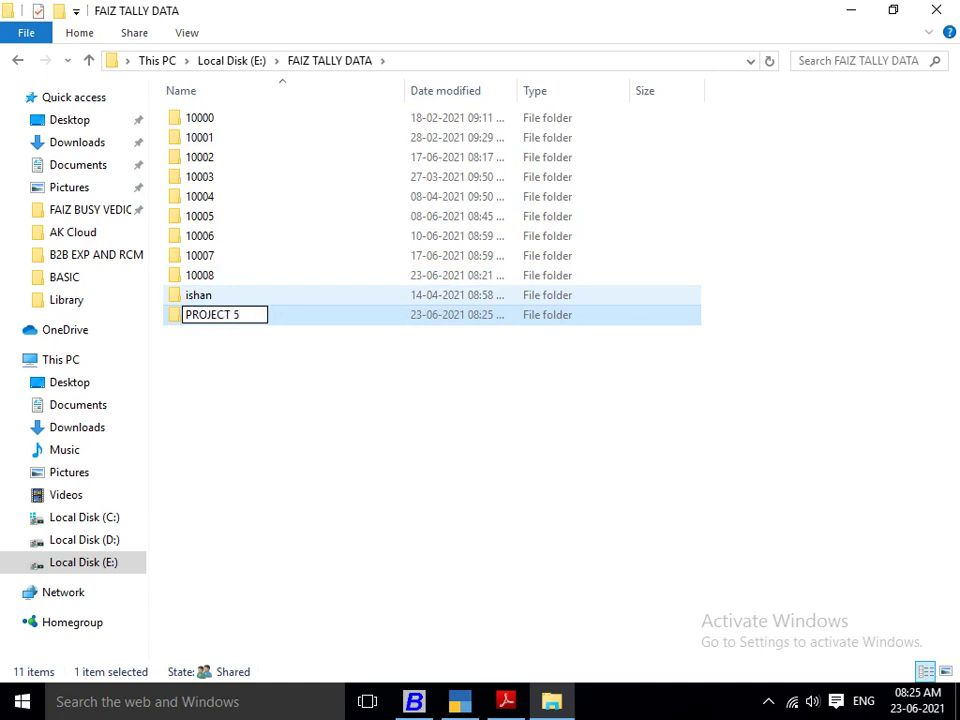
text( QN )
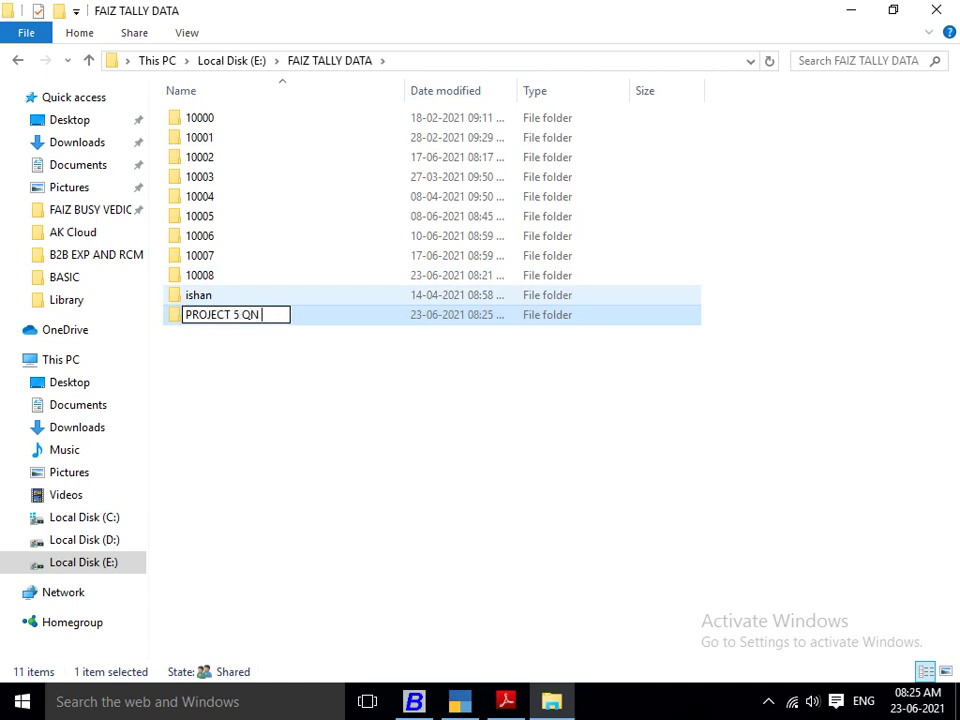
text(ANSWER)
key(Return)
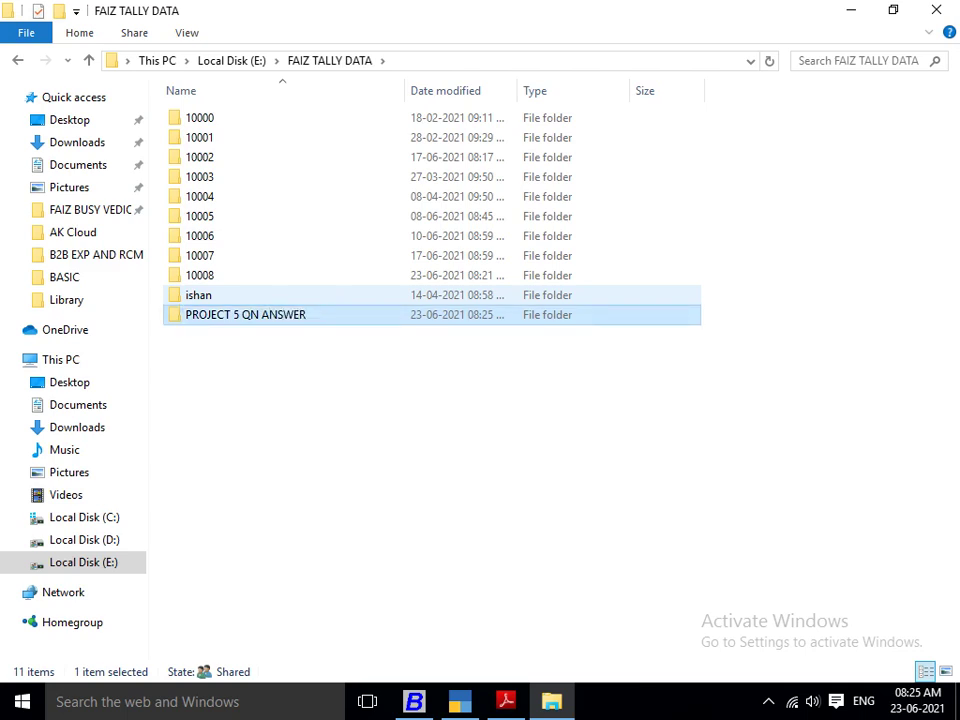
Copy the path of the PROJECT 5 QN ANSWER folder and set it as the export folder path in TallyPrime.
key(Return)
key(alt+d)
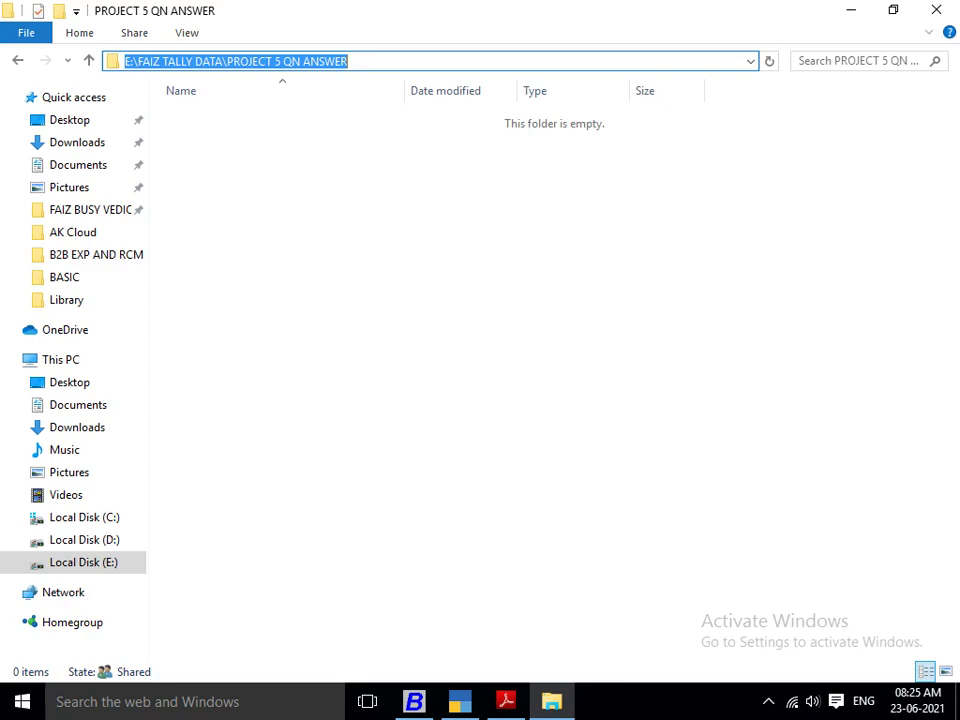
key(alt+Tab)
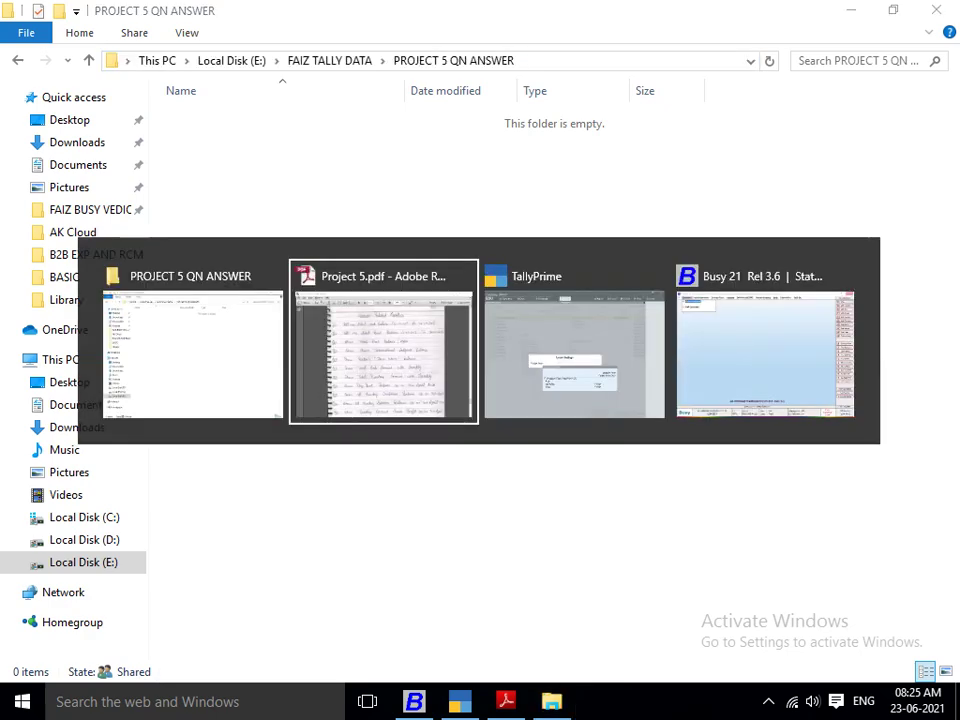
key(alt+Tab)
key(alt+Tab)
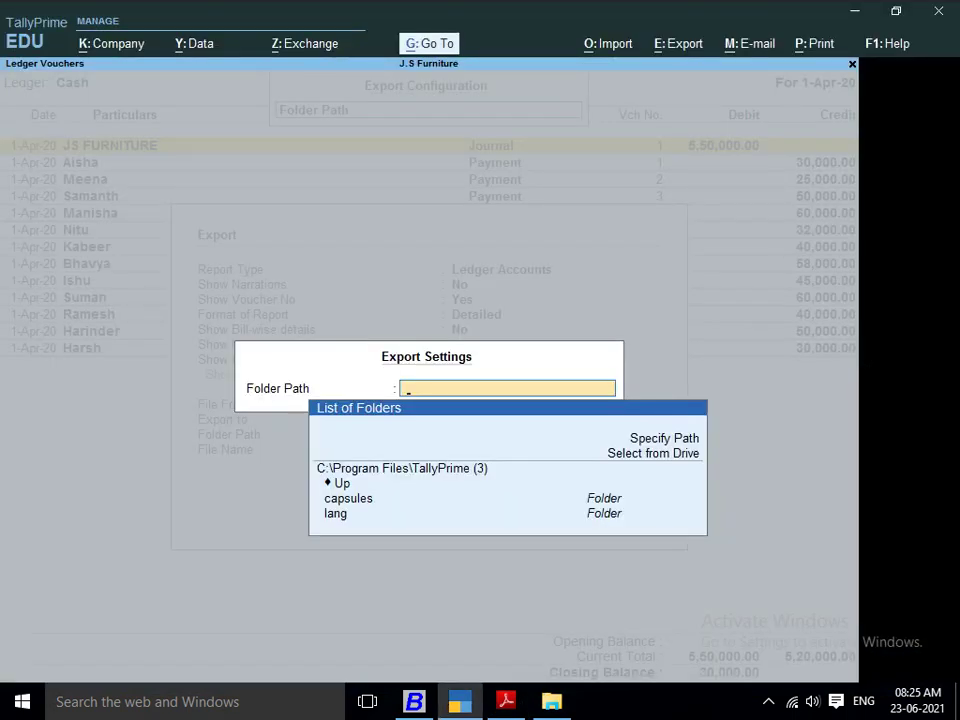
key(ctrl+alt+v)
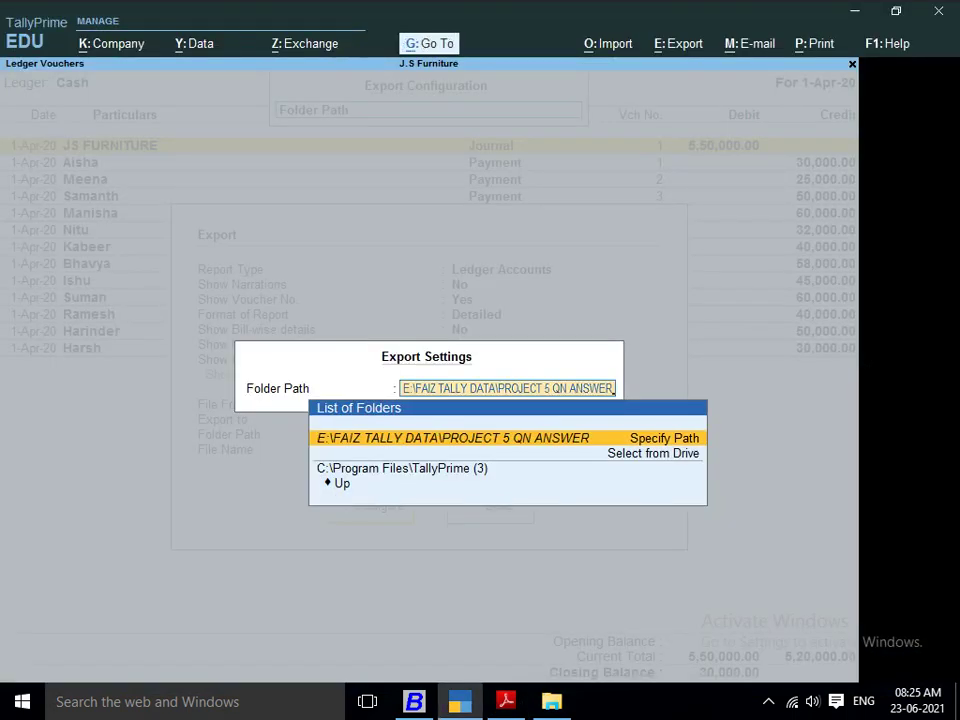
key(Return)
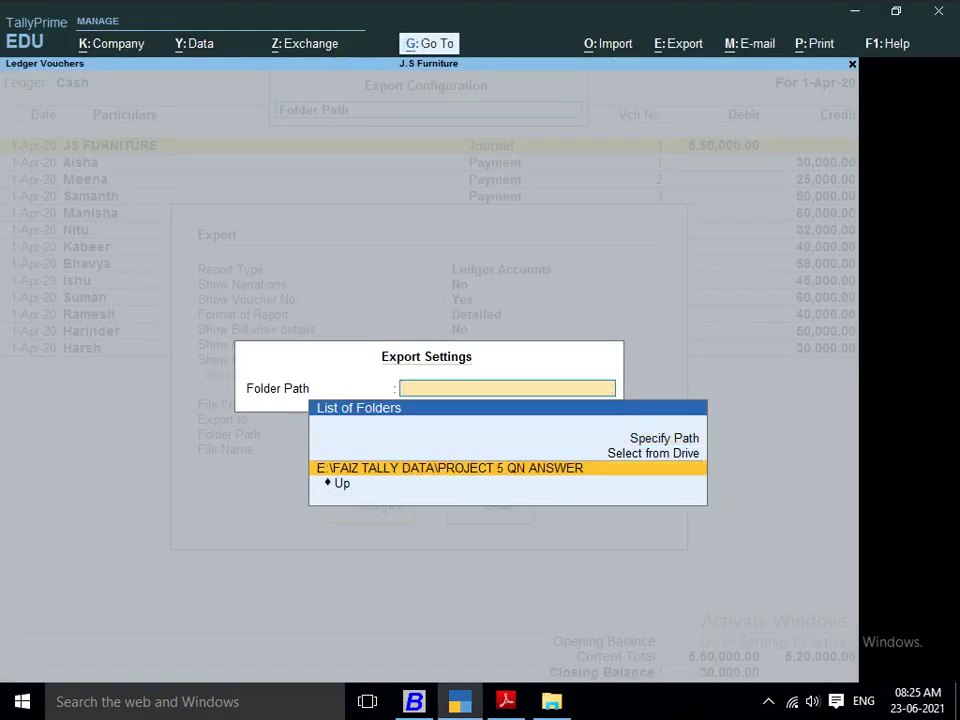
key(Return)
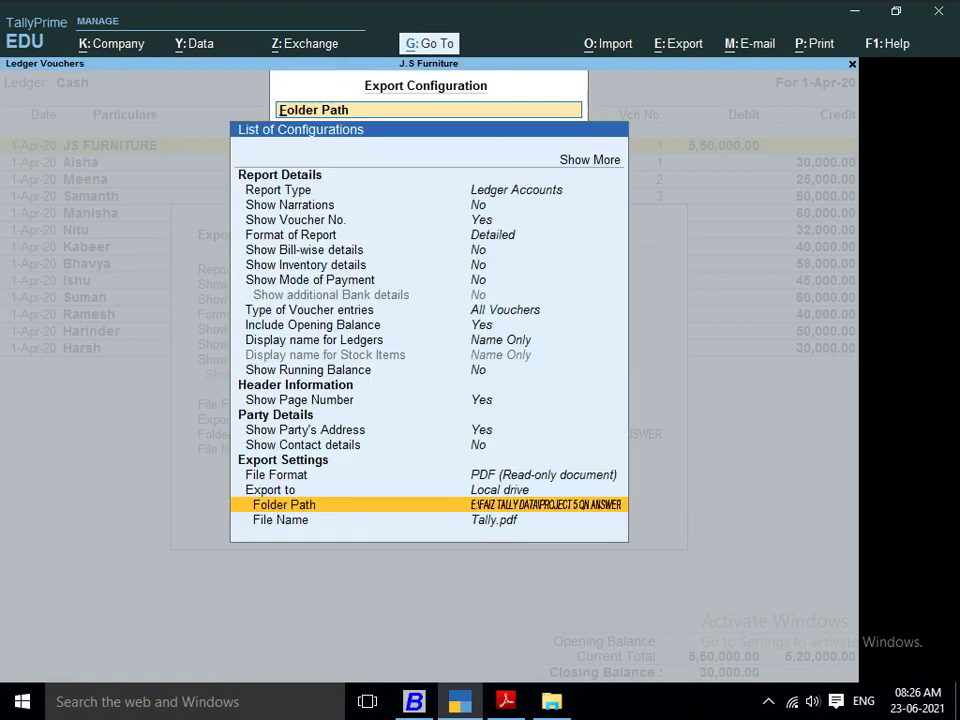
Close the export configuration, export the Cash ledger as PDF and look through the exported document.
key(Down)
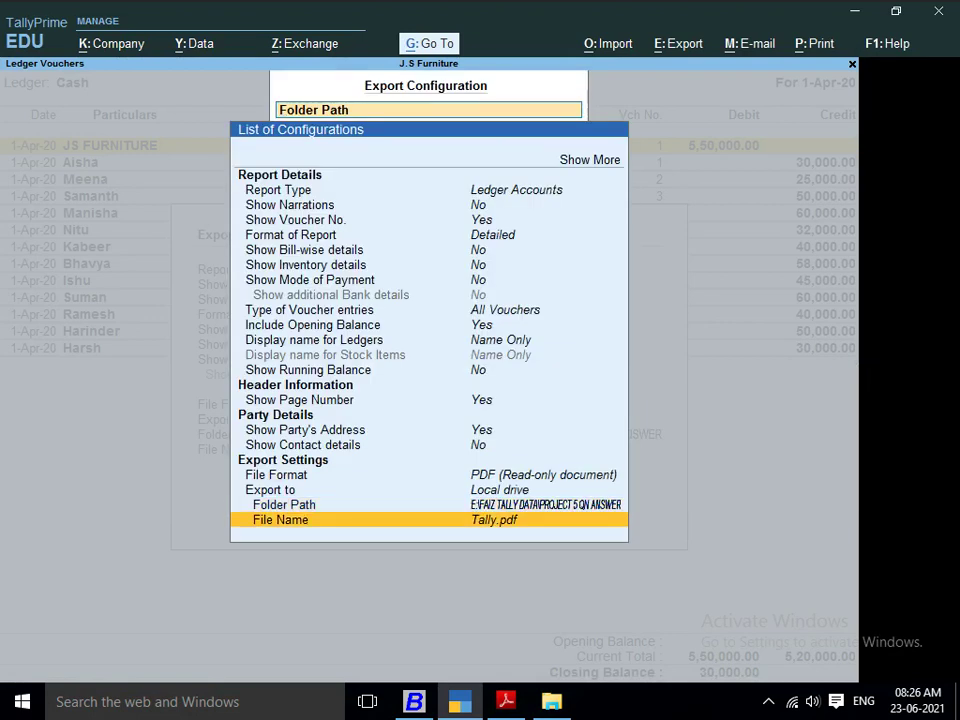
key(Up)
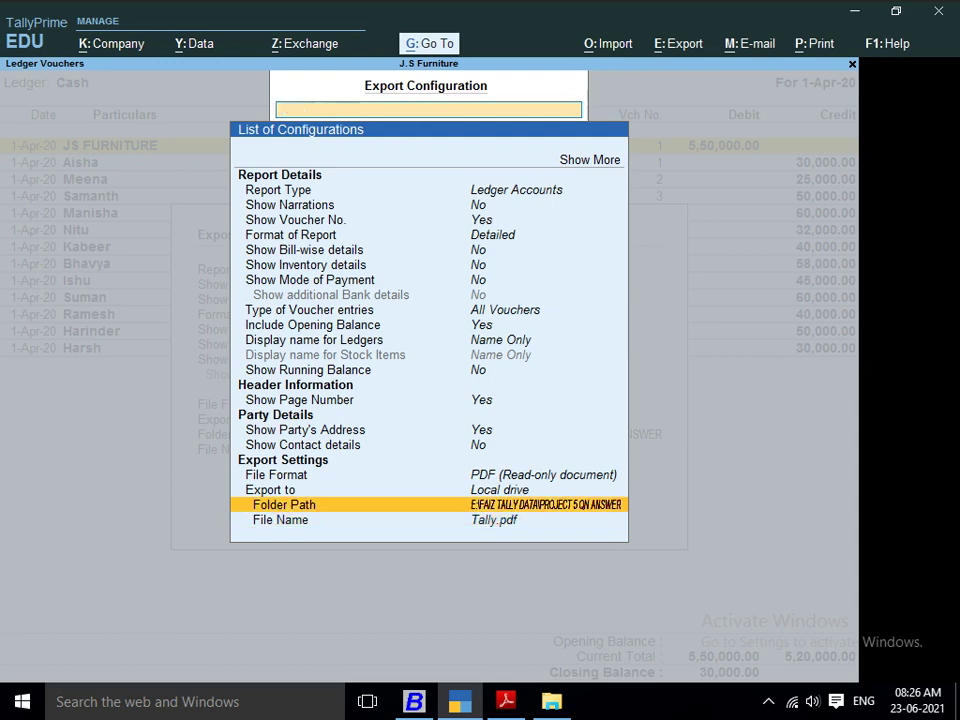
key(Escape)
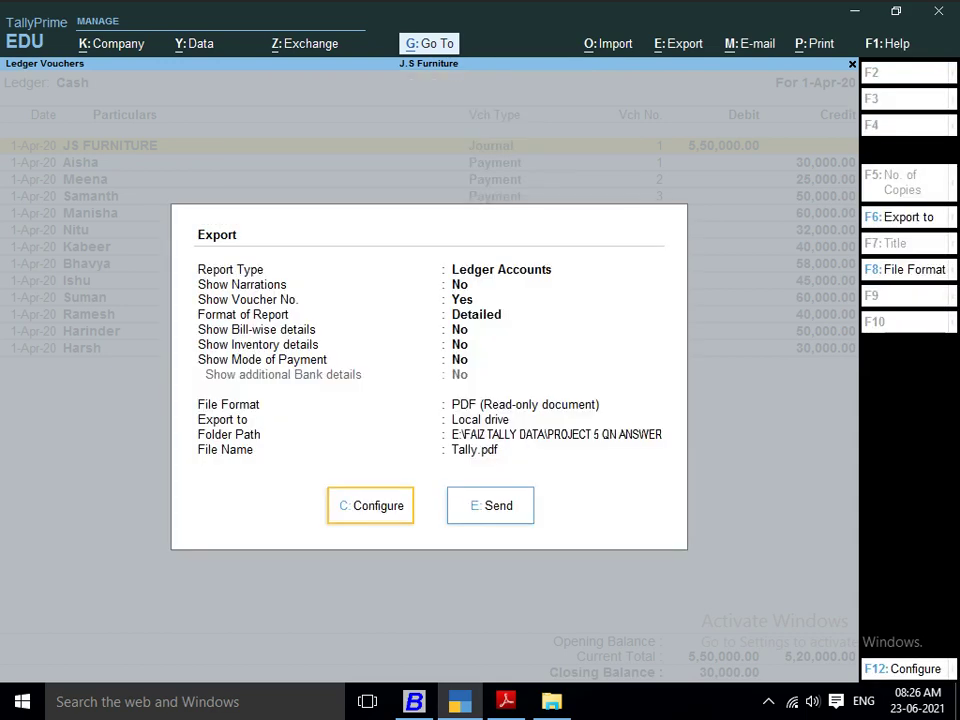
key(Right)
key(Return)
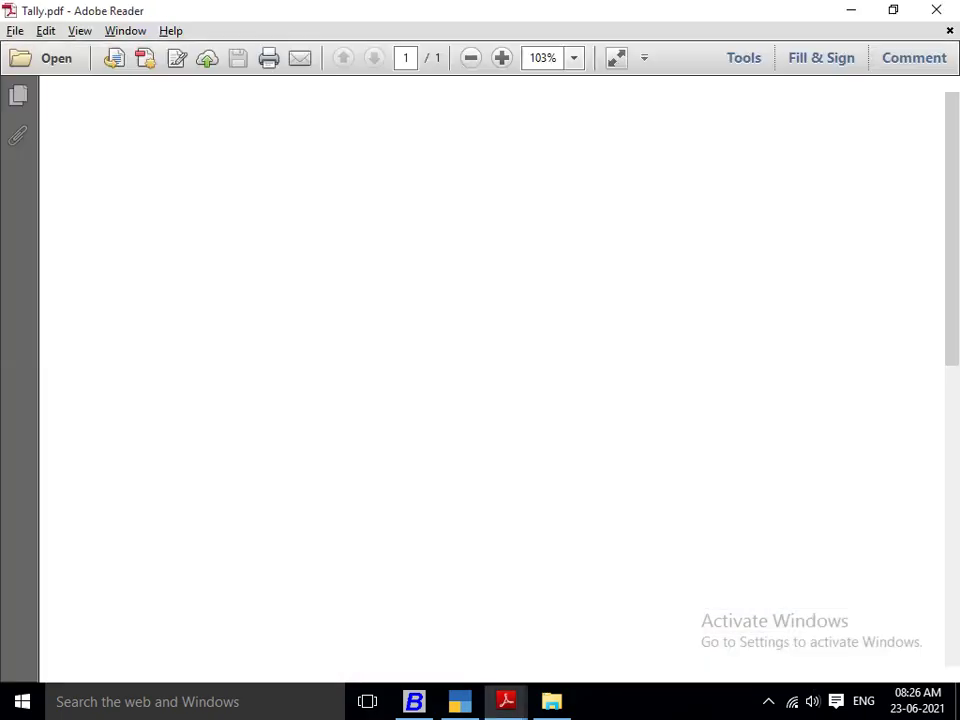
scroll(490, 380, down, 4)
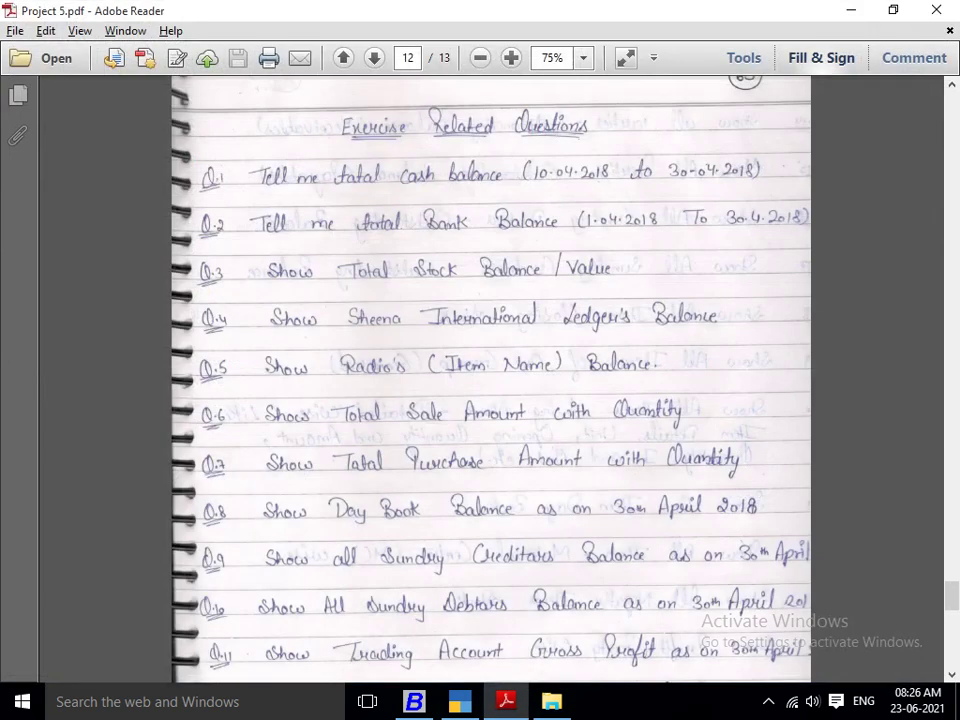
Switch to File Explorer and rename the exported Tally PDF in PROJECT 5 QN ANSWER as CASH LEDGER.
click(551, 701)
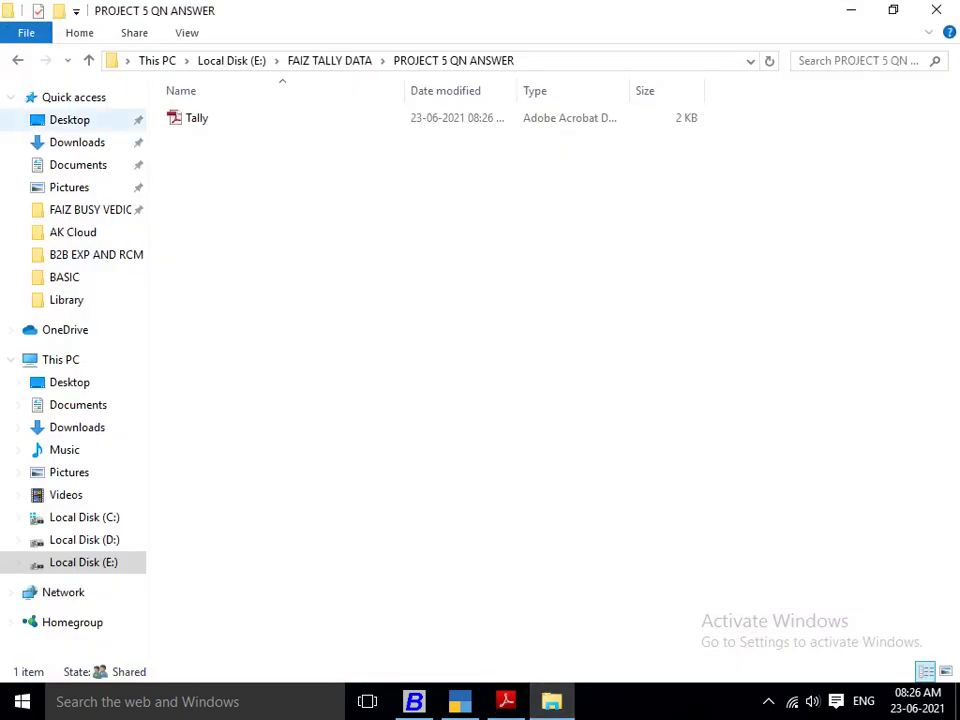
key(BackSpace)
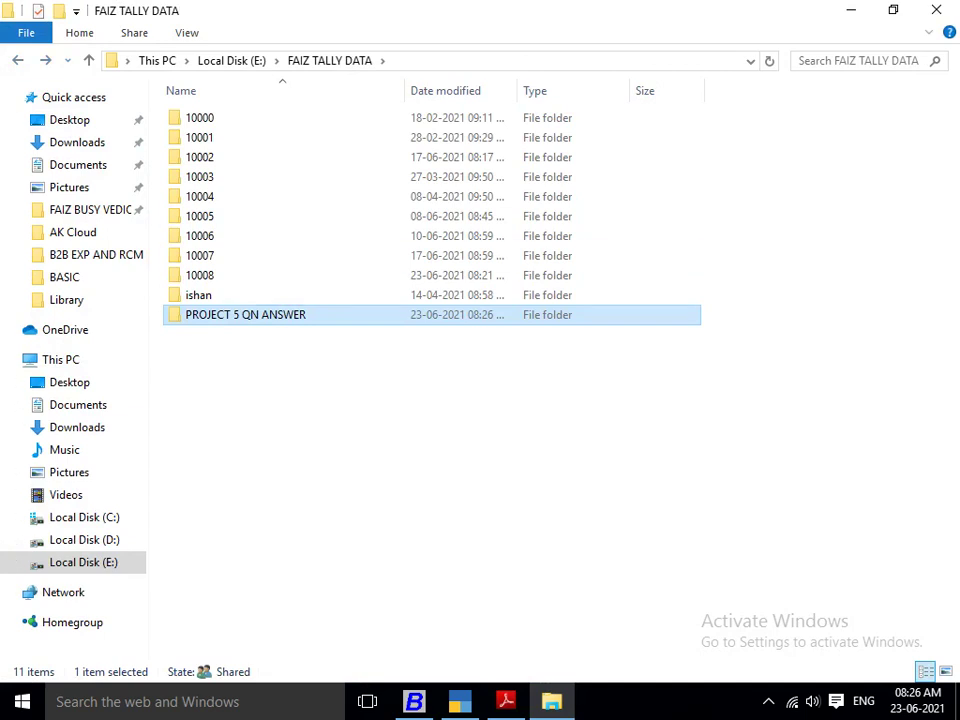
key(Return)
click(197, 118)
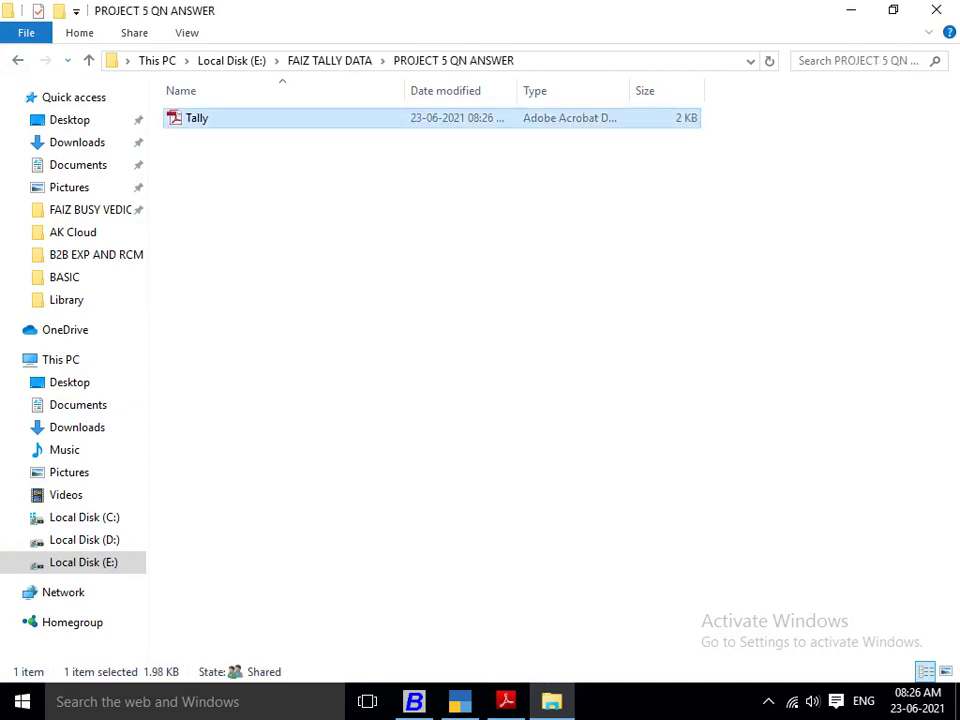
key(F2)
text(CASH L)
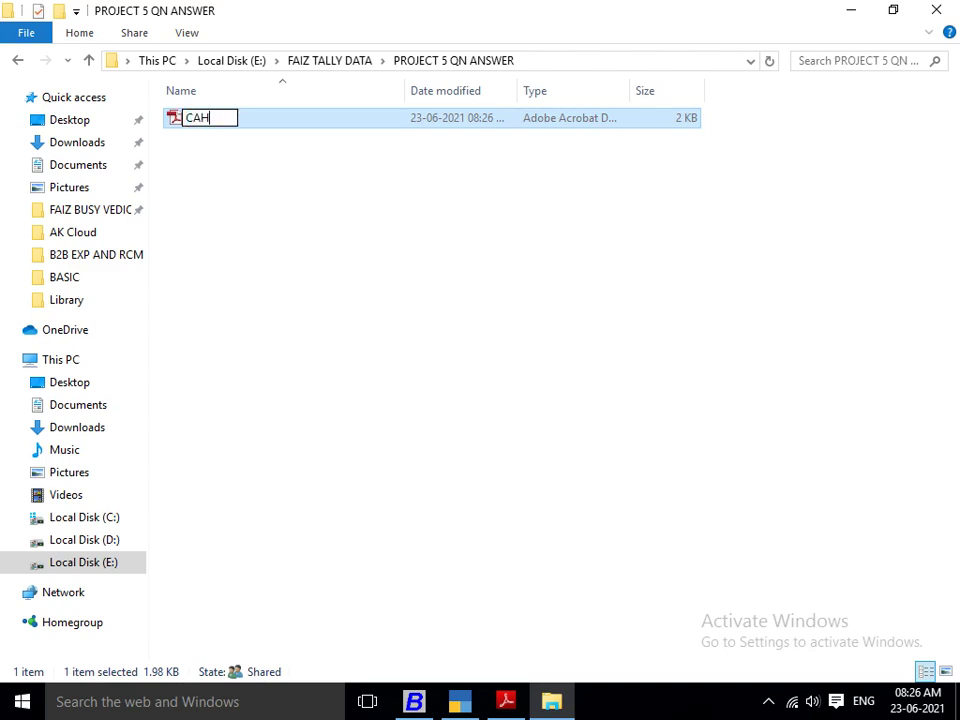
text(GER)
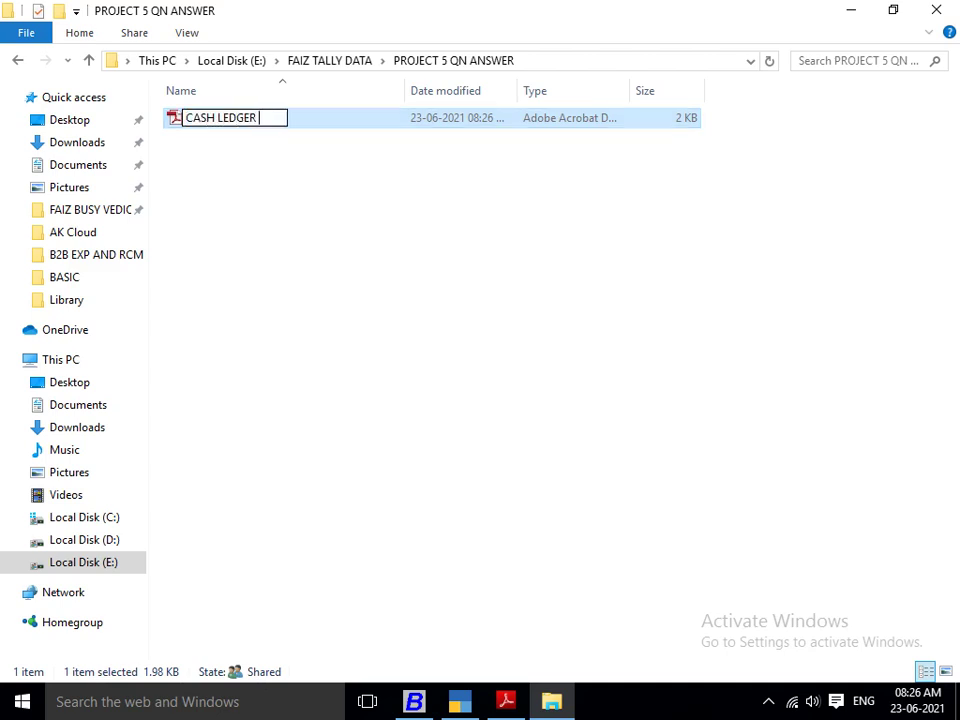
key(Return)
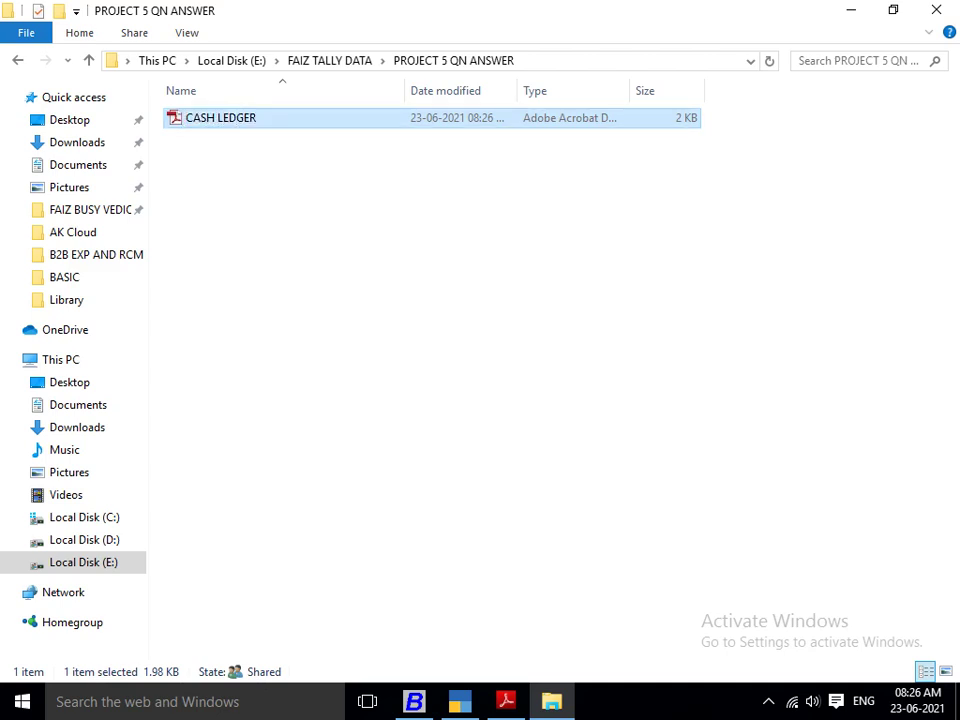
Check the next exercise question in Project 5.pdf, return to TallyPrime and open the AXIS BANK ledger report.
key(alt+Tab)
key(alt+Tab)
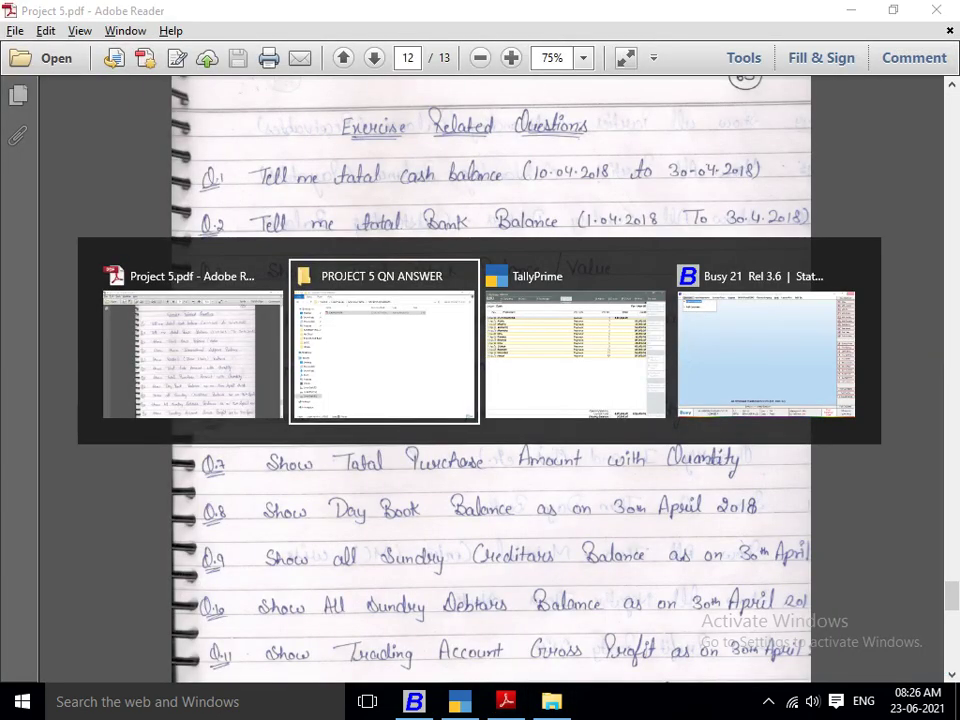
key(alt+Tab)
key(alt+Tab)
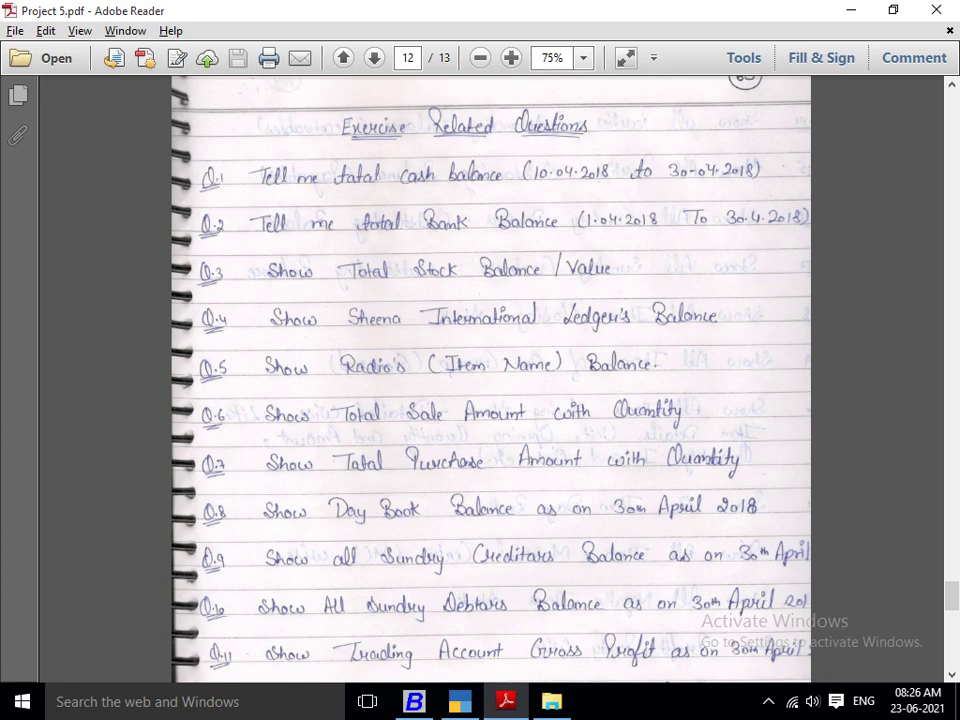
key(alt+Tab)
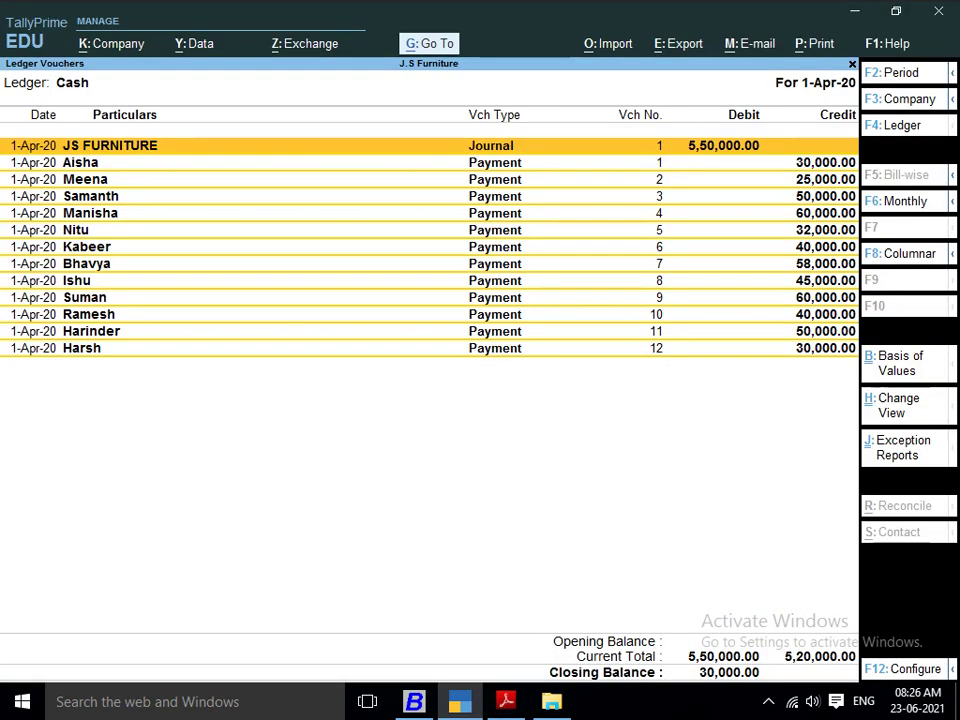
key(Escape)
text(BANK)
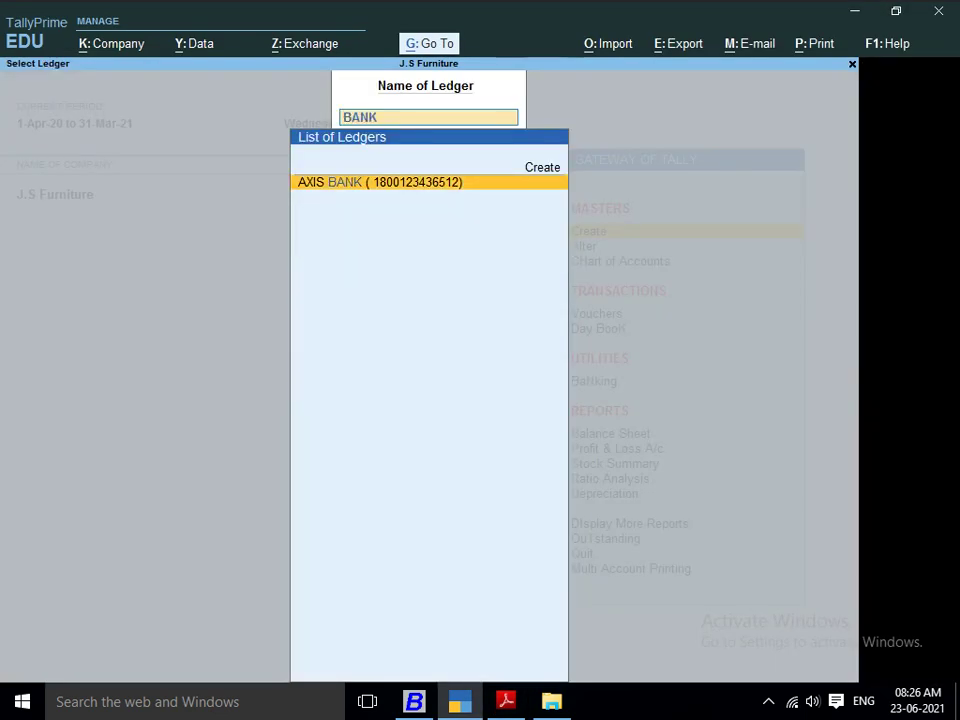
key(Return)
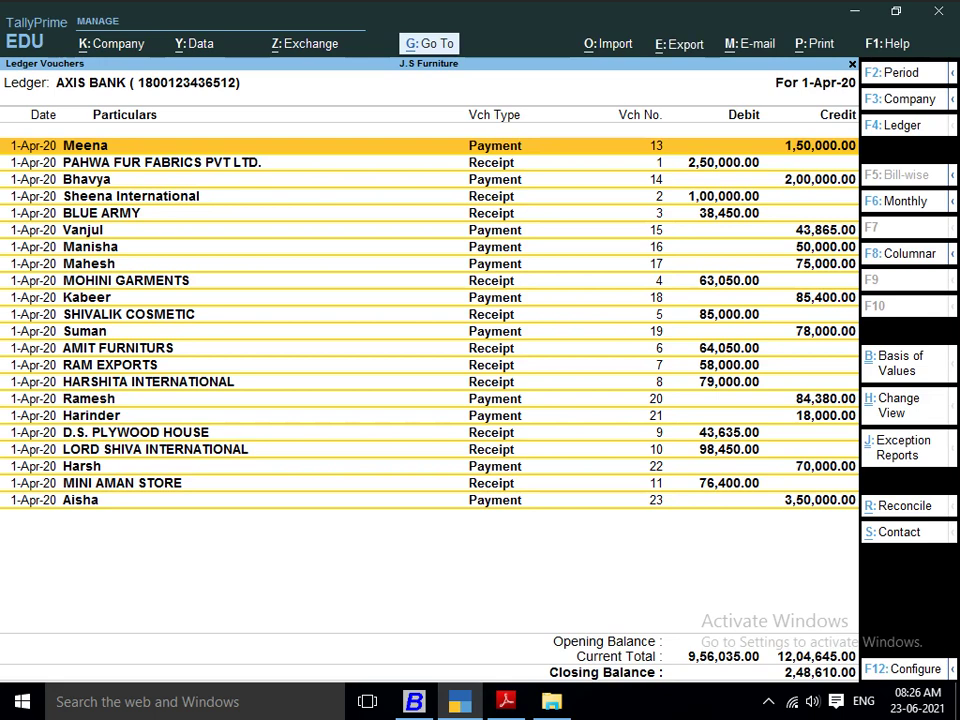
Start exporting the AXIS BANK ledger and set its folder path to E:\FAIZ TALLY DATA\PROJECT 5 QN ANSWER.
key(alt+e)
key(Return)
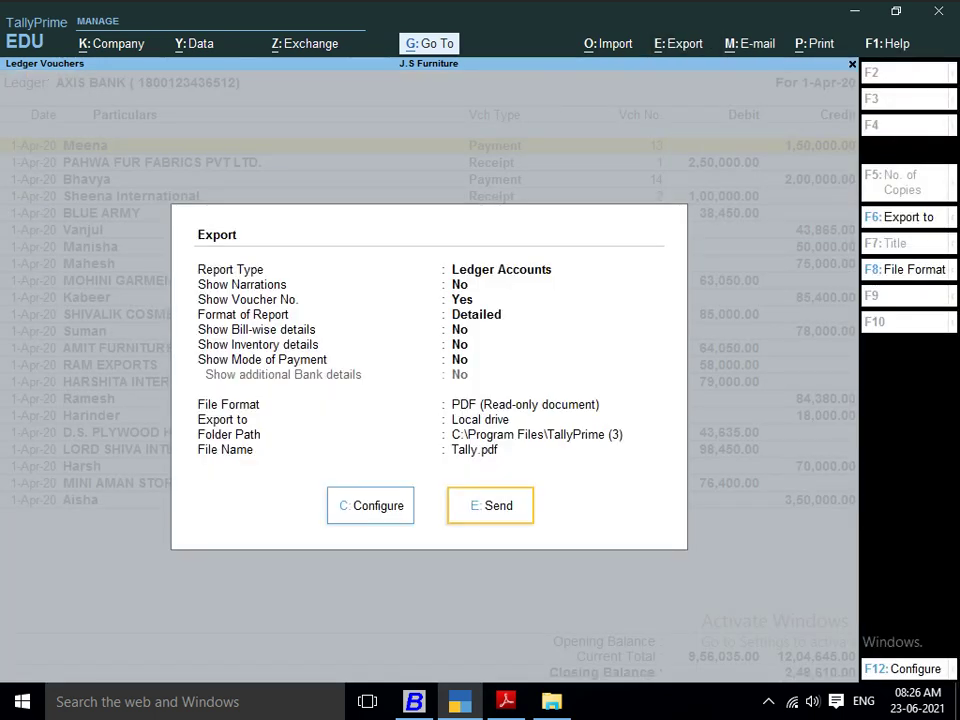
key(c)
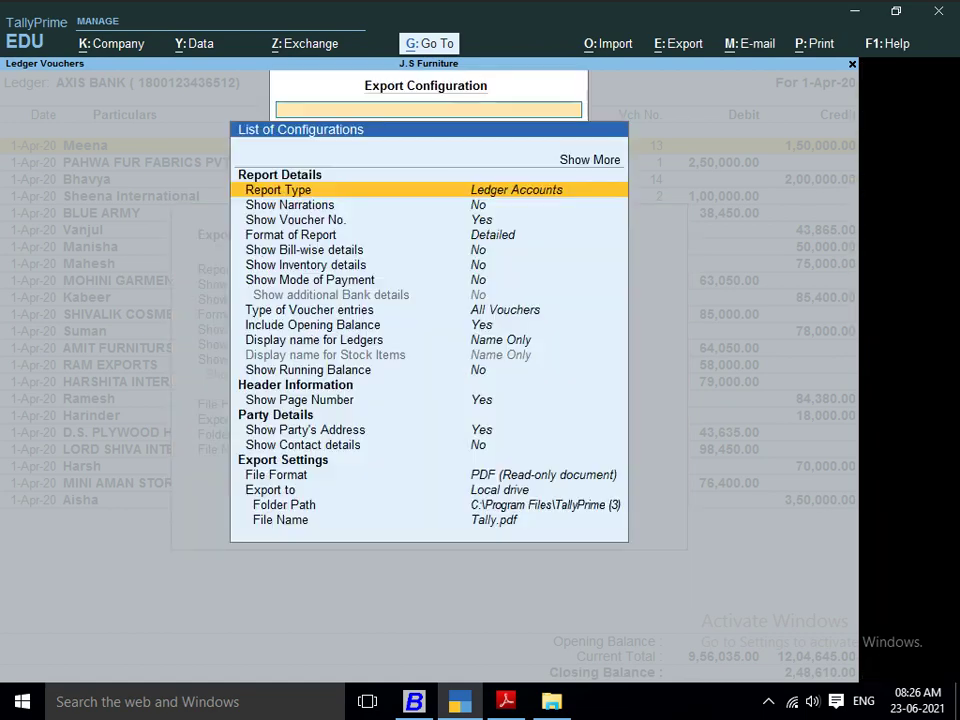
key(Down)
key(Down)
key(Down)
key(Down)
key(Down)
key(Down)
key(Down)
key(Down)
key(Down)
key(Down)
key(Down)
key(Down)
key(Down)
key(Down)
key(Down)
key(Down)
key(Down)
key(Down)
key(Down)
key(Down)
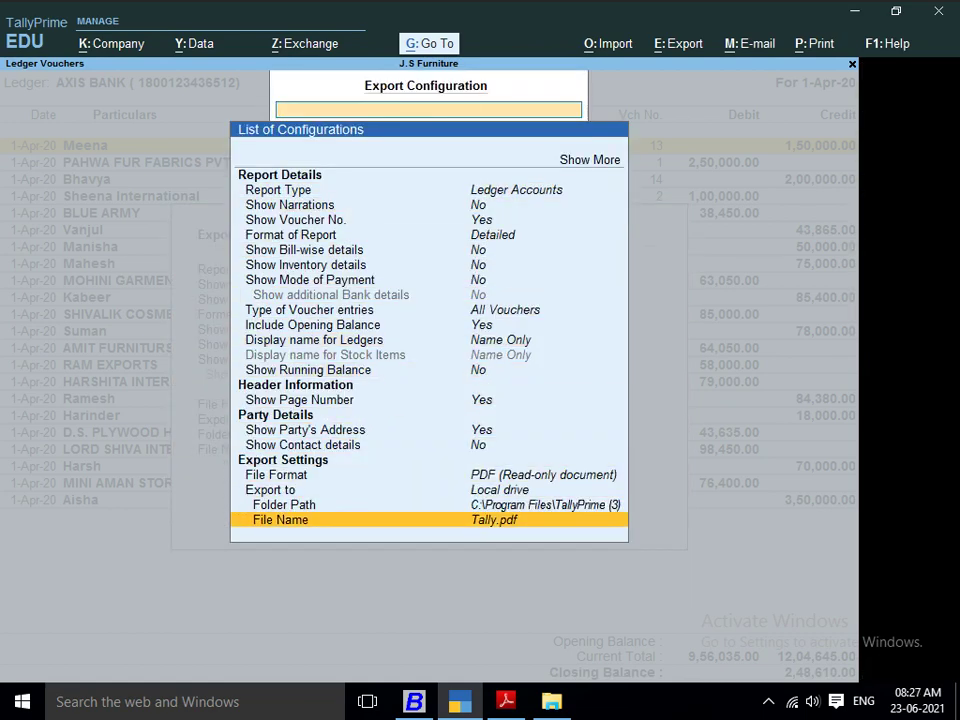
key(Up)
key(Return)
key(BackSpace)
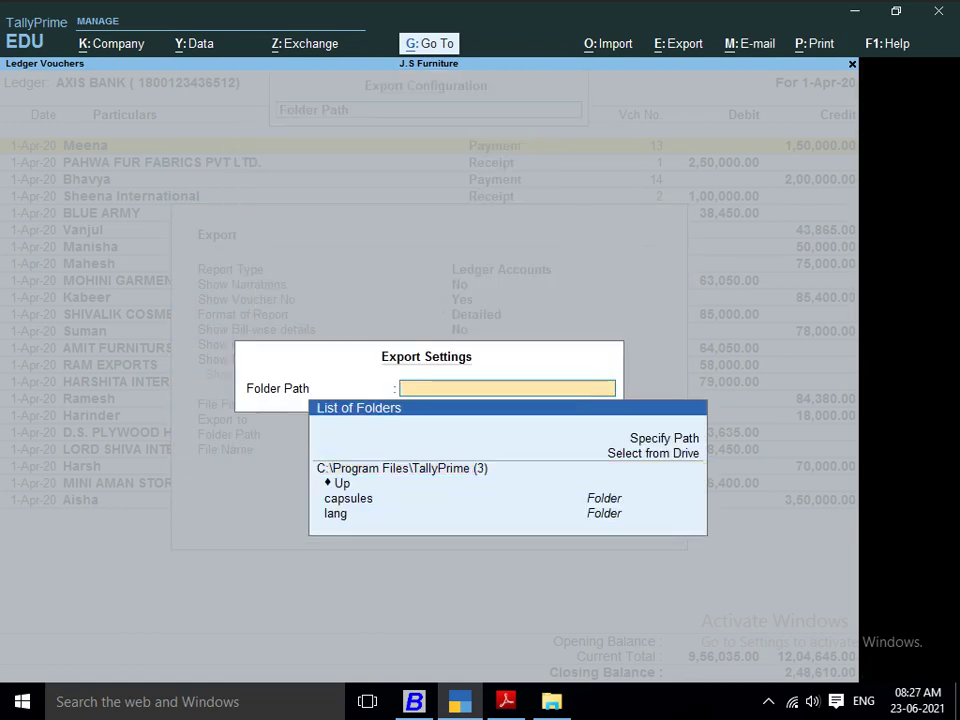
key(ctrl+alt+v)
key(Return)
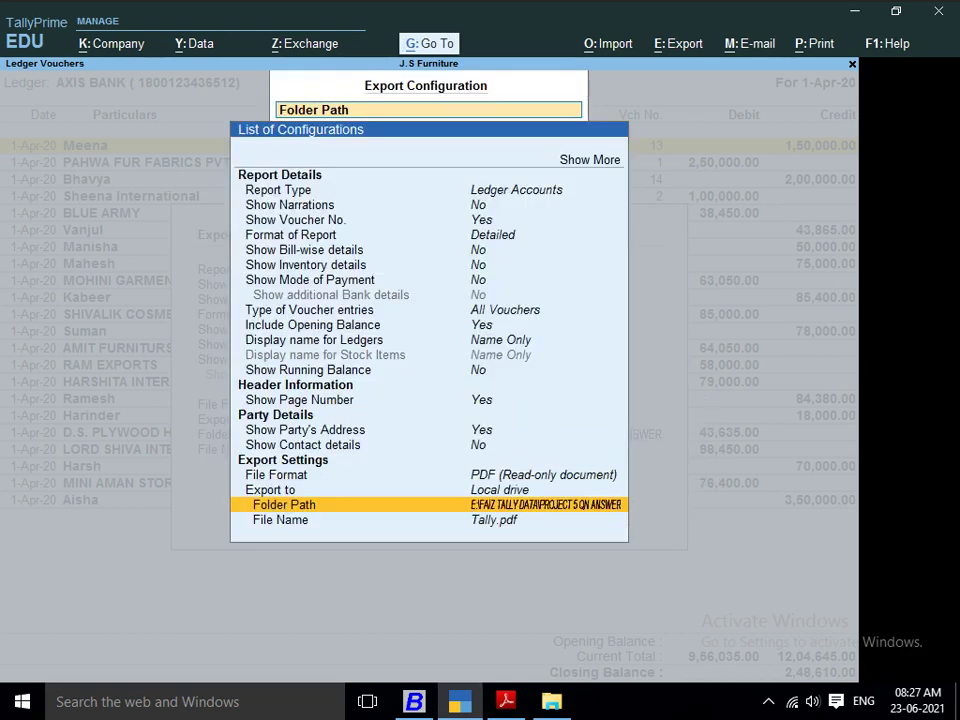
Close the export configuration, export the AXIS BANK ledger as PDF and review the document down to its closing balance.
key(Escape)
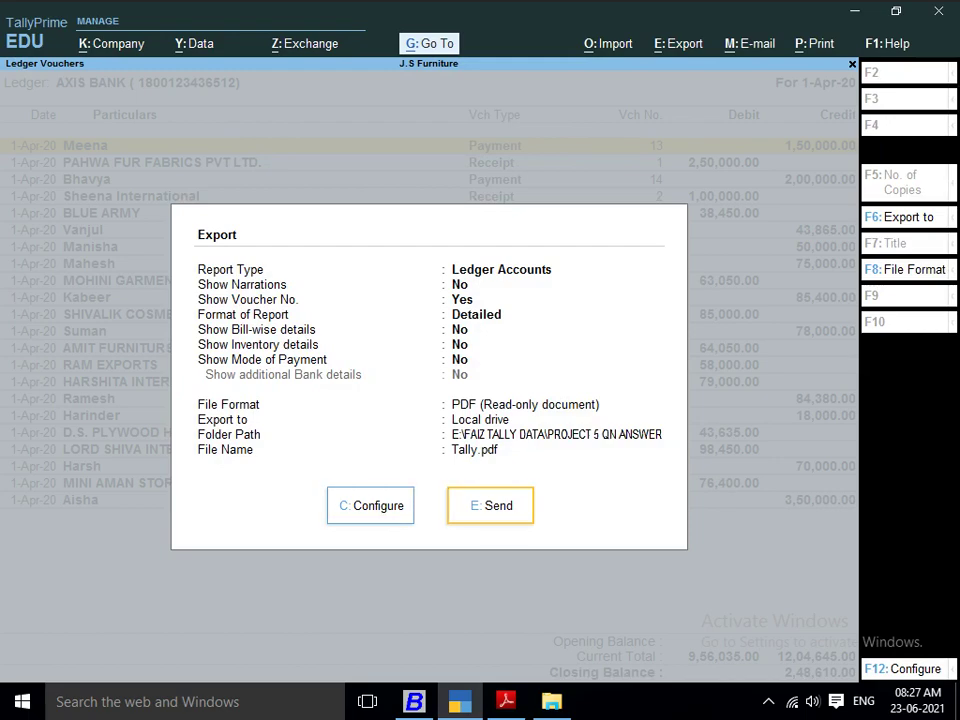
key(e)
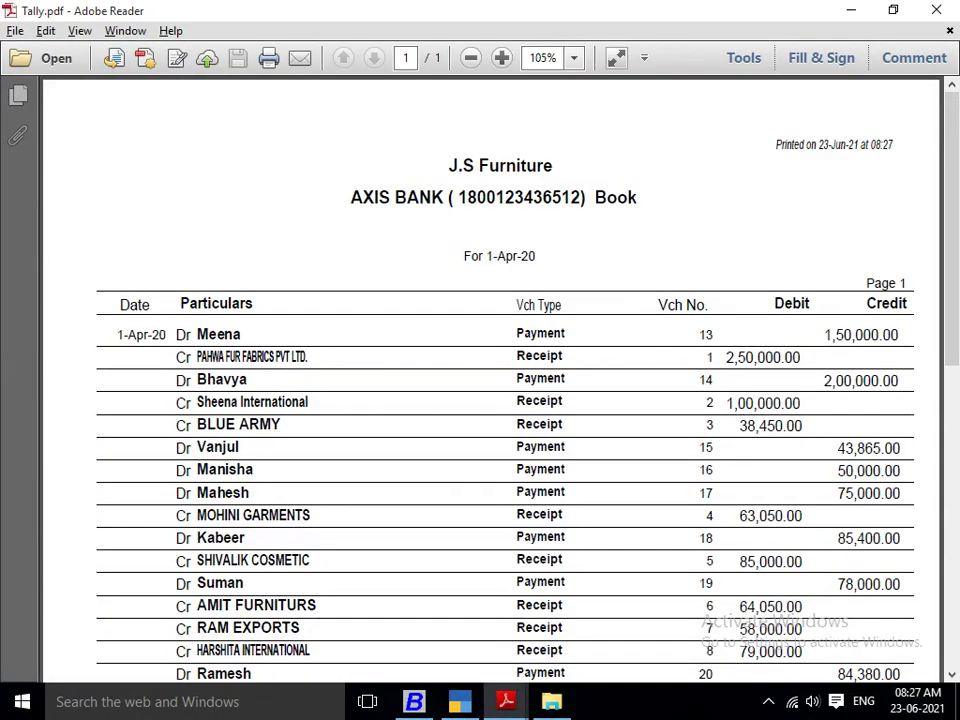
scroll(500, 380, down, 10)
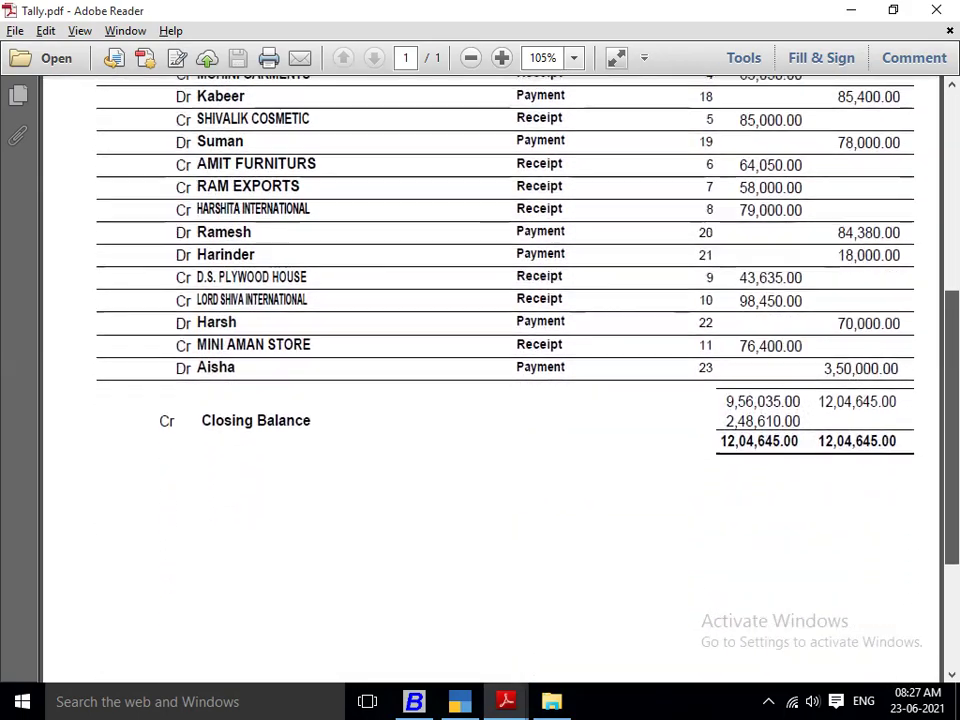
Finish reviewing the exported AXIS BANK document, close it and check the next exercise question in Project 5.pdf.
scroll(500, 380, up, 5)
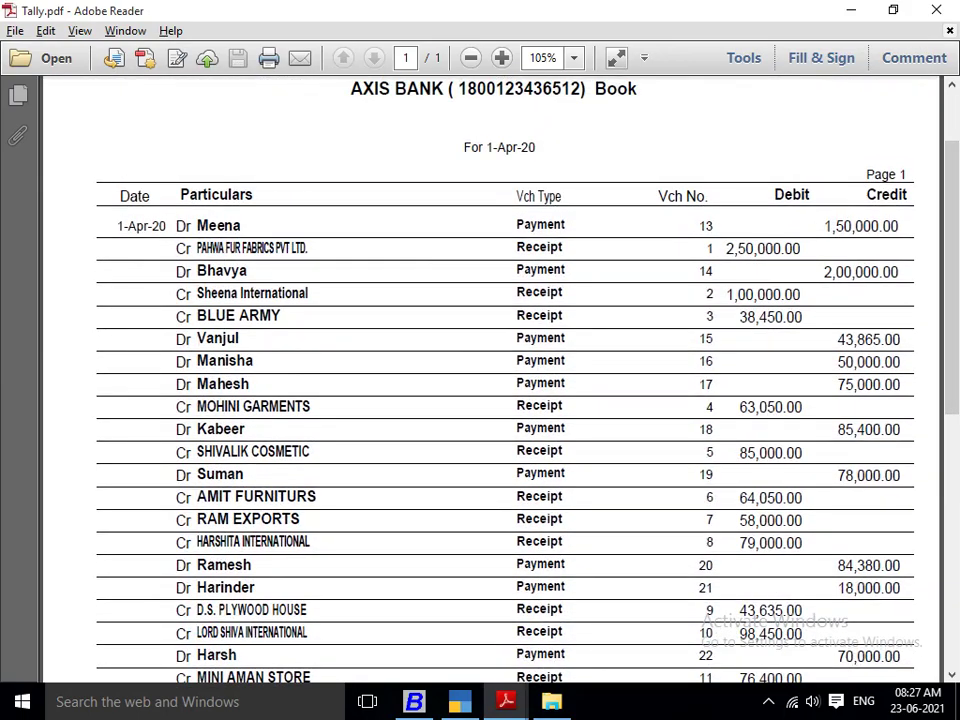
key(ctrl+w)
key(alt+Tab)
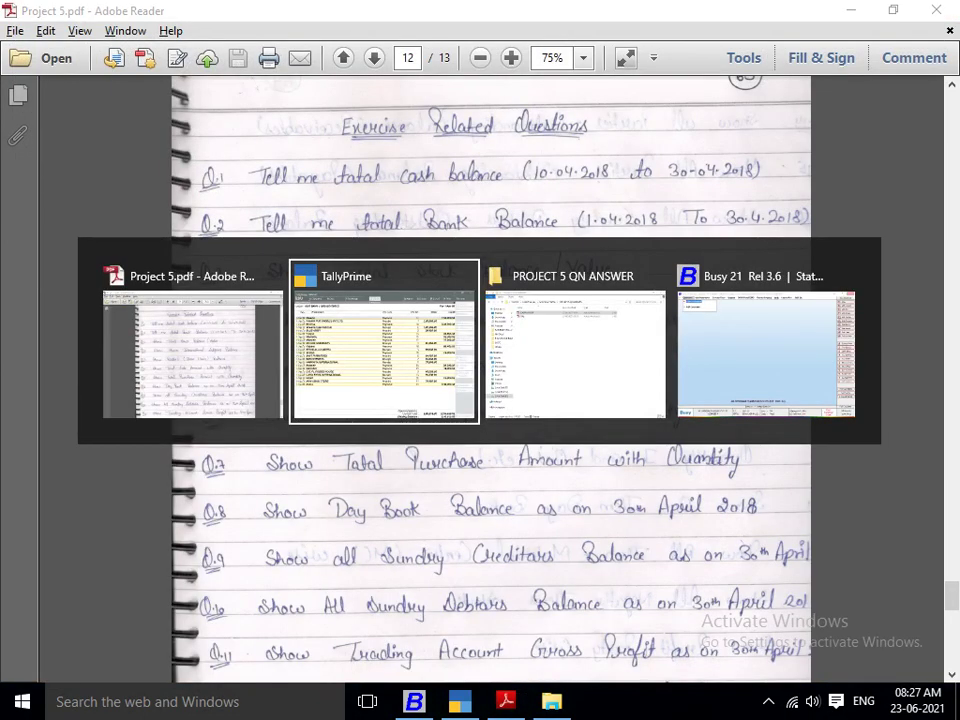
key(alt+Tab)
key(alt+Tab)
key(alt+Tab)
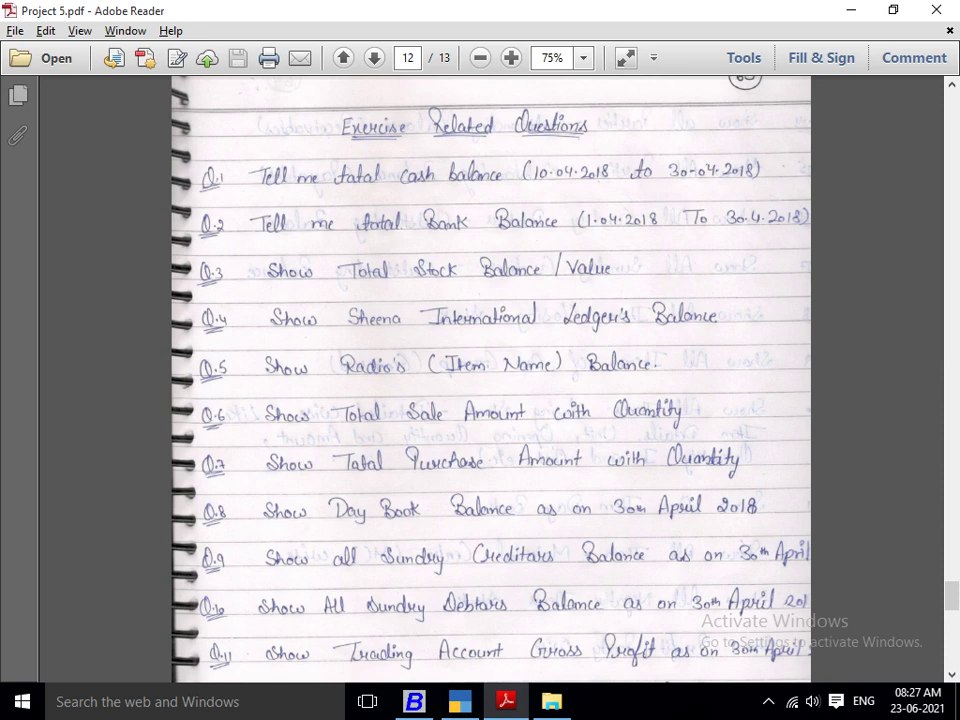
Return to TallyPrime, leave the AXIS BANK ledger report and open the Stock Summary report.
key(alt+Tab)
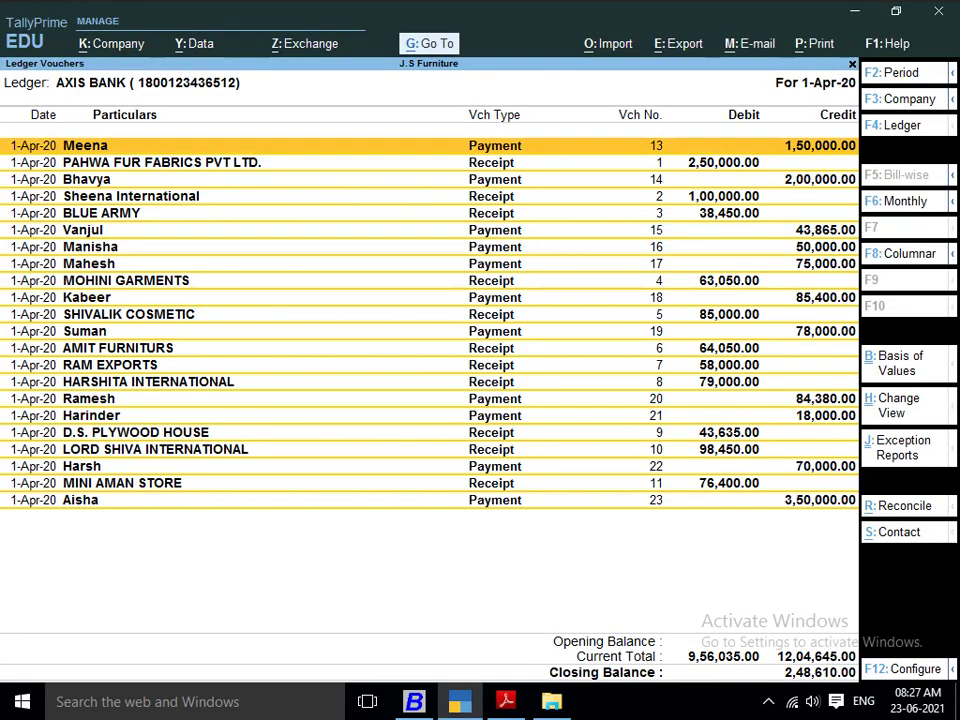
key(F4)
key(Escape)
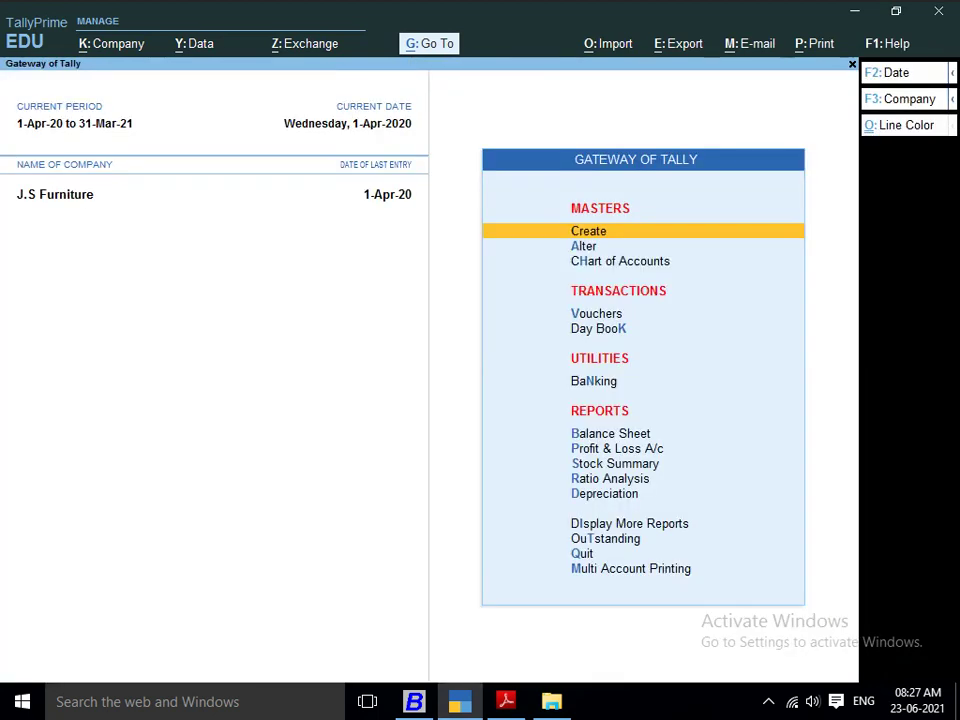
key(Down)
key(Down)
key(Down)
key(Down)
key(Down)
key(Down)
key(Down)
key(Down)
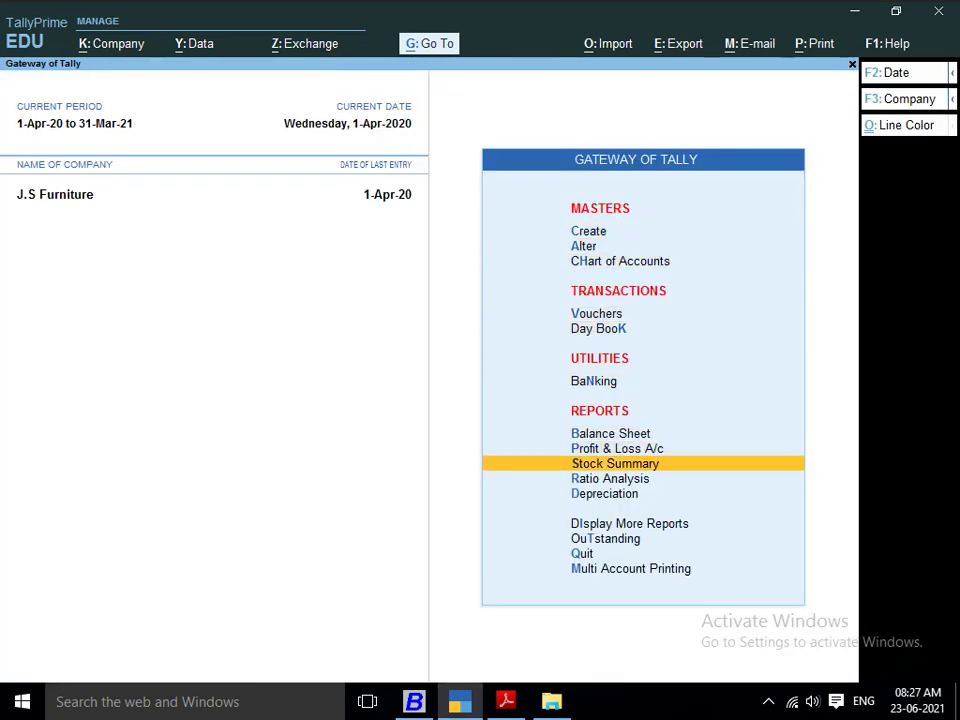
key(Down)
key(Up)
key(Up)
key(Down)
key(Return)
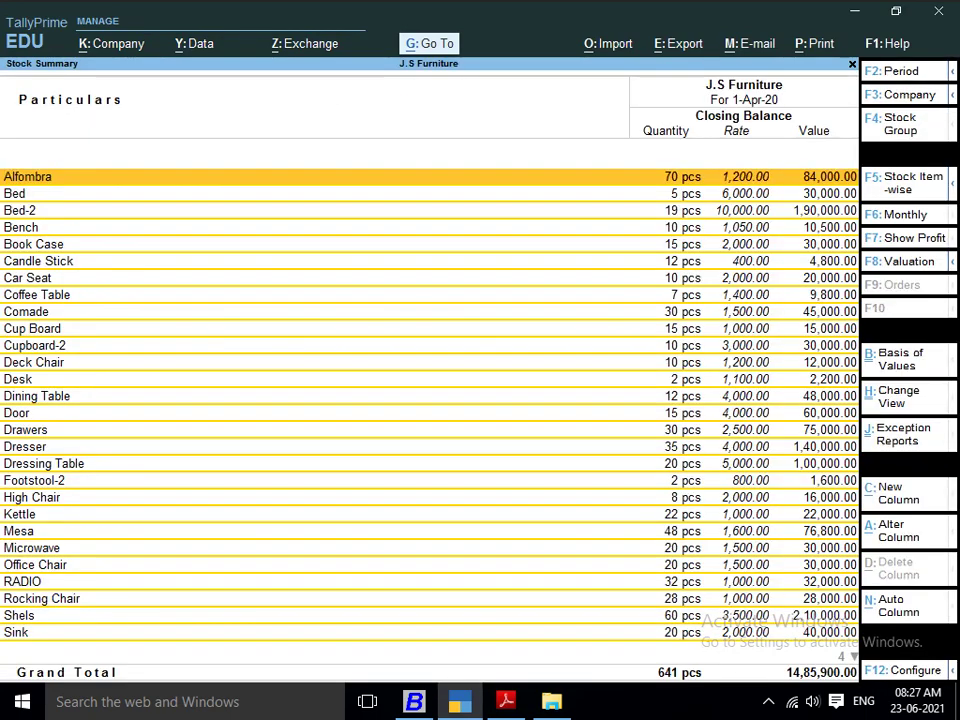
Examine the closing quantity, rate and value of every item in the Stock Summary down to Wheeler Chair.
key(Down)
key(Down)
key(Down)
key(Down)
key(Down)
key(Down)
key(Down)
key(Down)
key(Down)
key(Down)
key(Down)
key(Down)
key(Down)
key(Down)
key(Down)
key(Down)
key(Down)
key(Down)
key(Down)
key(Down)
key(Down)
key(Down)
key(Down)
key(Down)
key(Down)
key(Down)
key(Down)
key(Down)
key(Down)
key(Down)
key(Down)
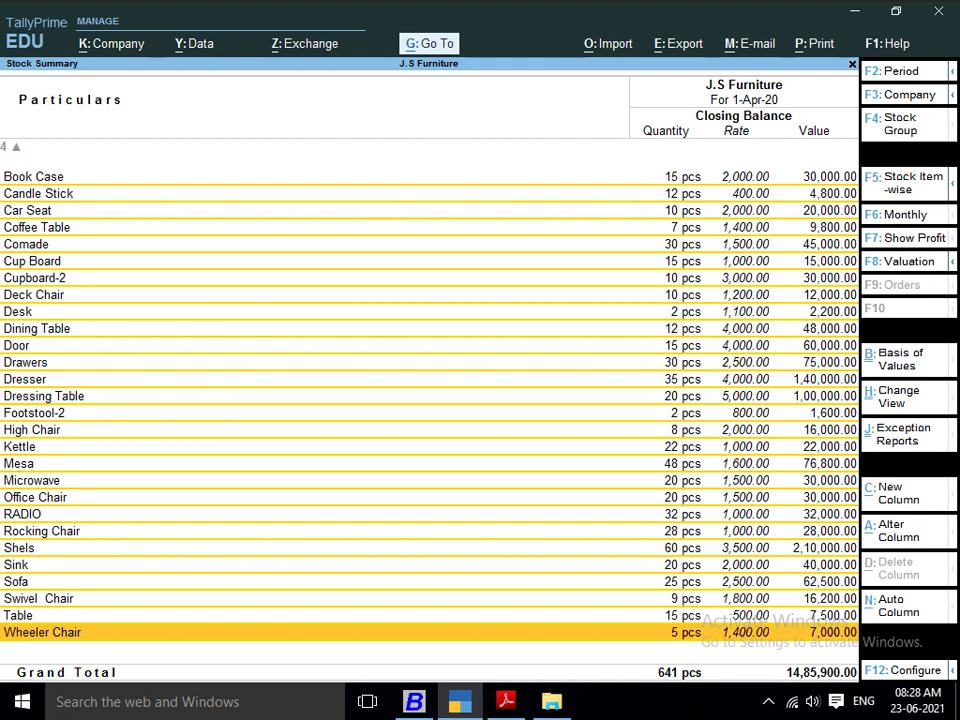
Start exporting the current Stock Summary report and open its export configuration.
key(alt+e)
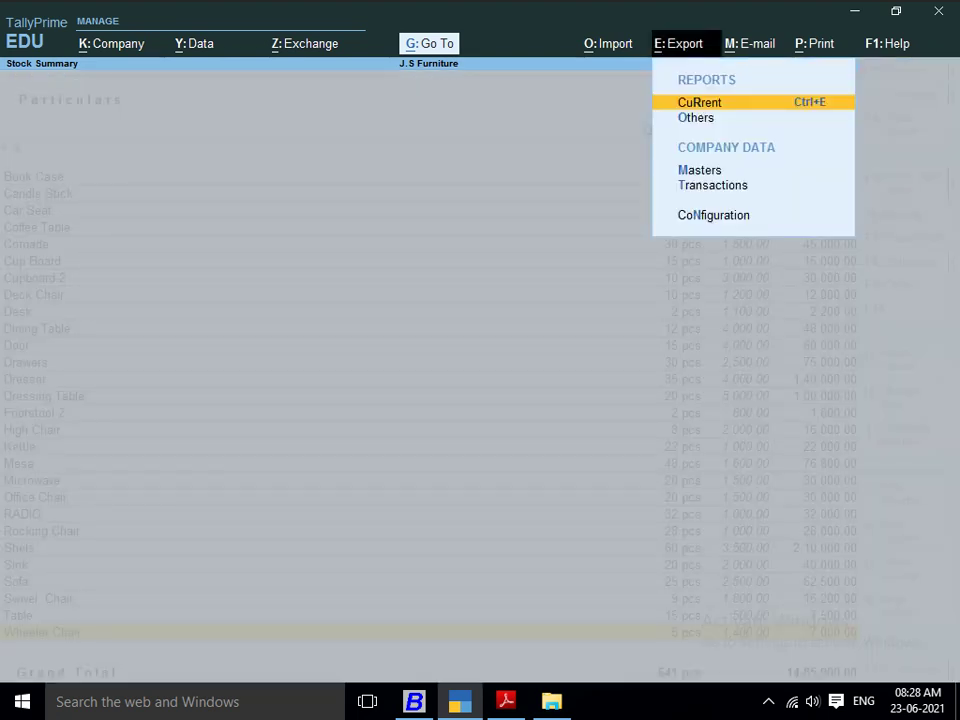
key(Return)
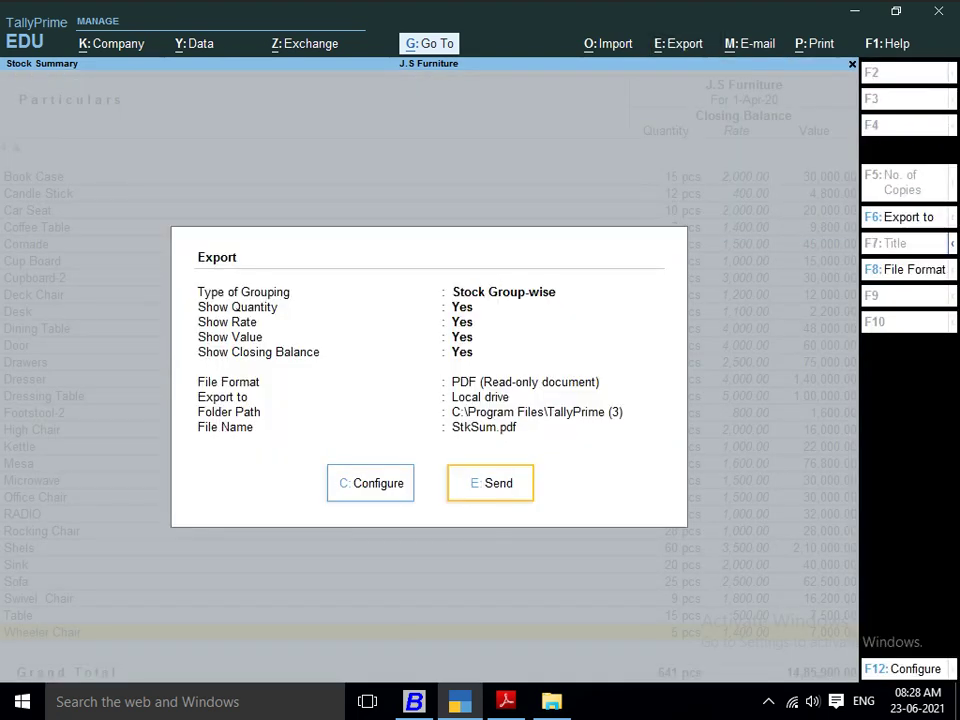
key(Left)
key(Right)
key(Left)
key(Return)
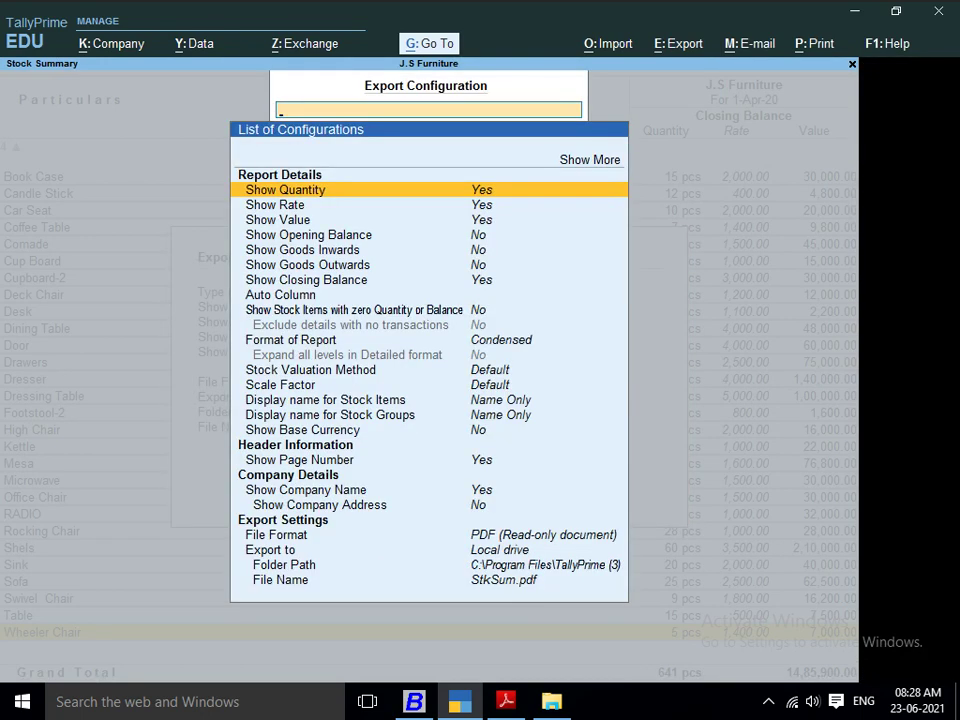
Set the Stock Summary's export folder path to E:\FAIZ TALLY DATA\PROJECT 5 QN ANSWER.
click(429, 565)
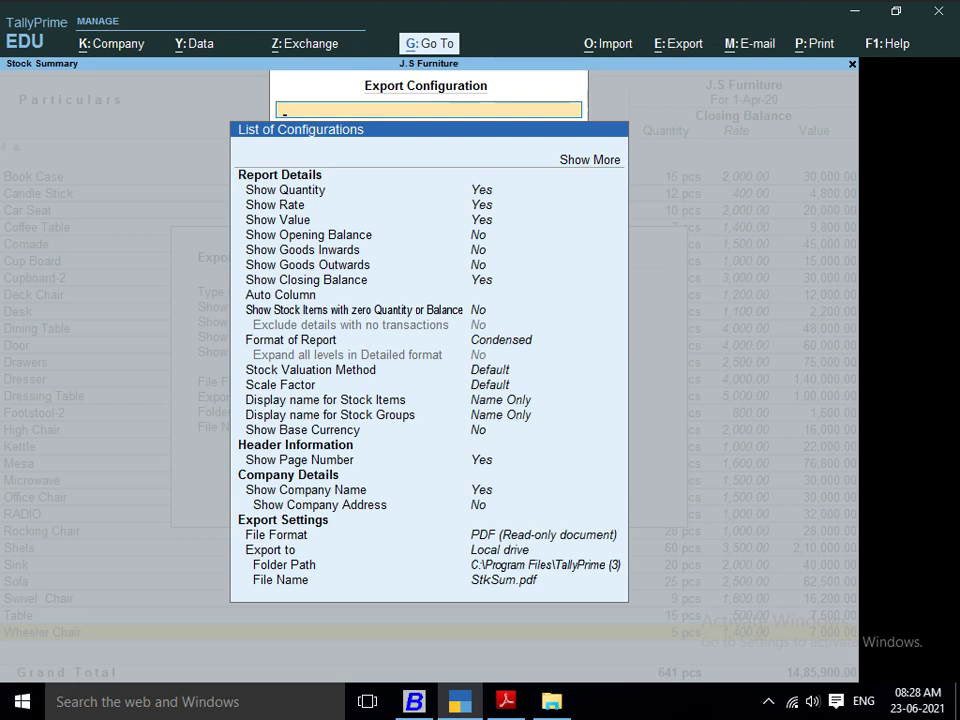
key(Return)
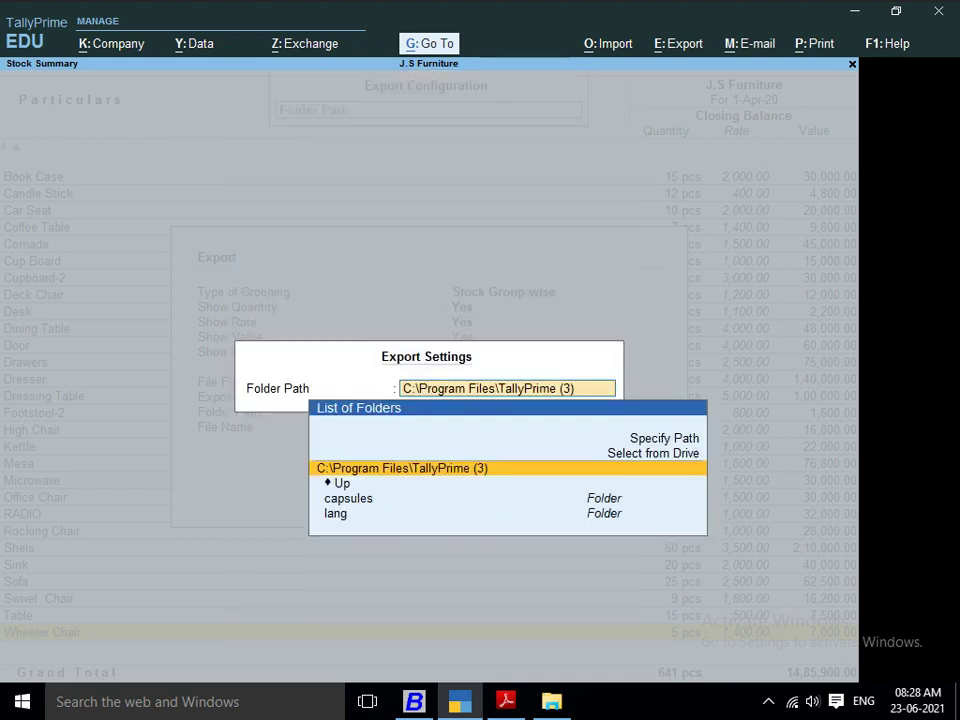
key(Up)
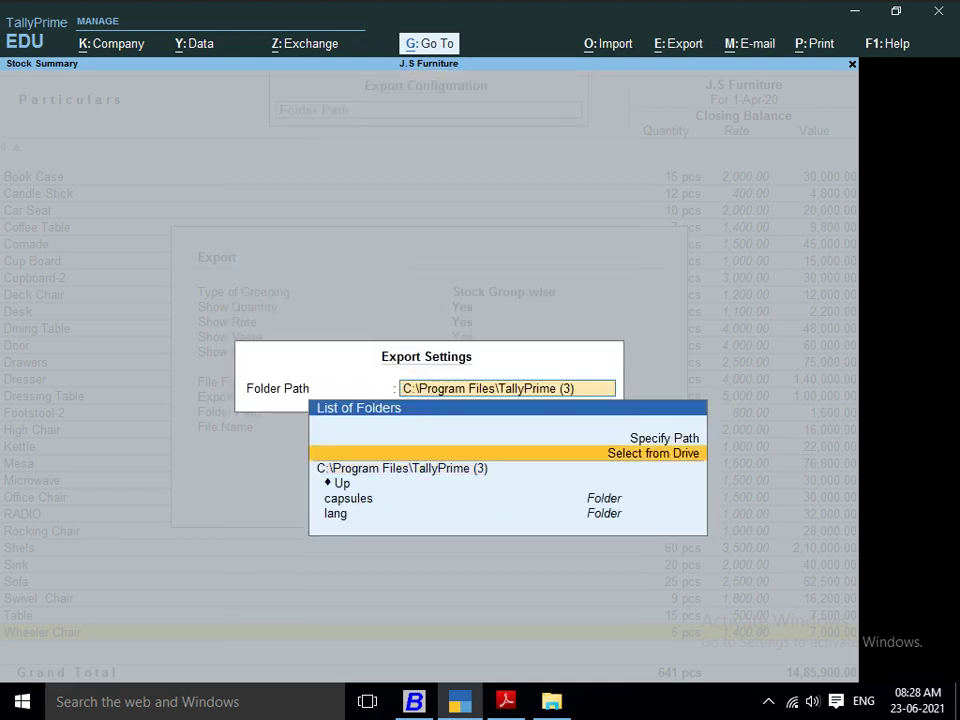
key(Return)
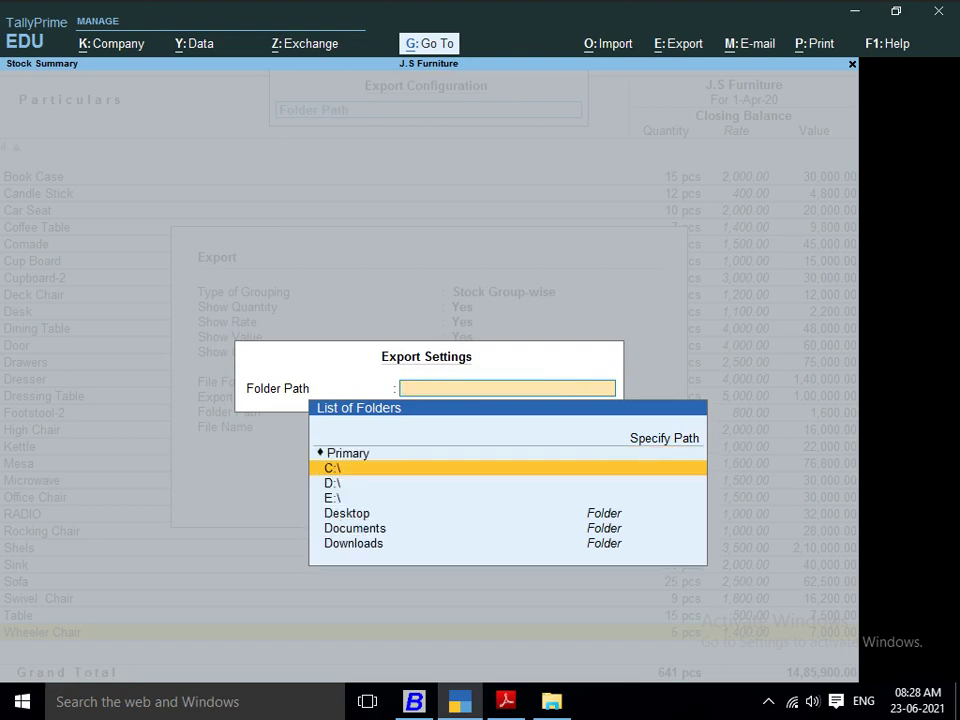
key(Down)
key(Down)
key(Return)
key(Down)
key(Down)
key(Down)
key(Down)
key(Down)
key(Down)
key(Down)
key(Down)
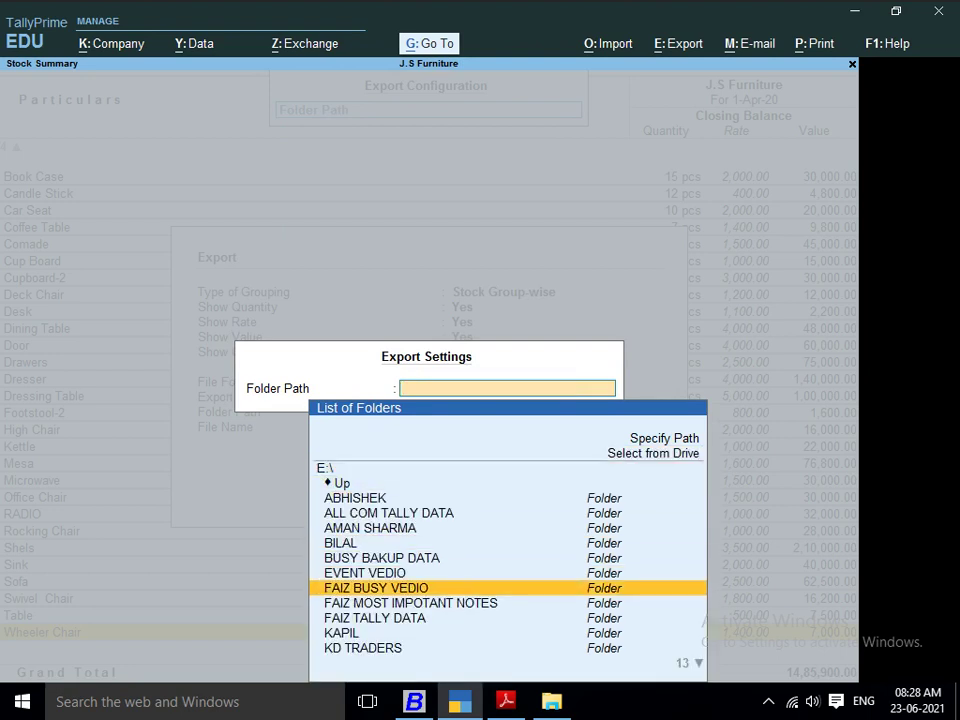
key(Up)
key(Down)
key(Down)
key(Down)
key(Return)
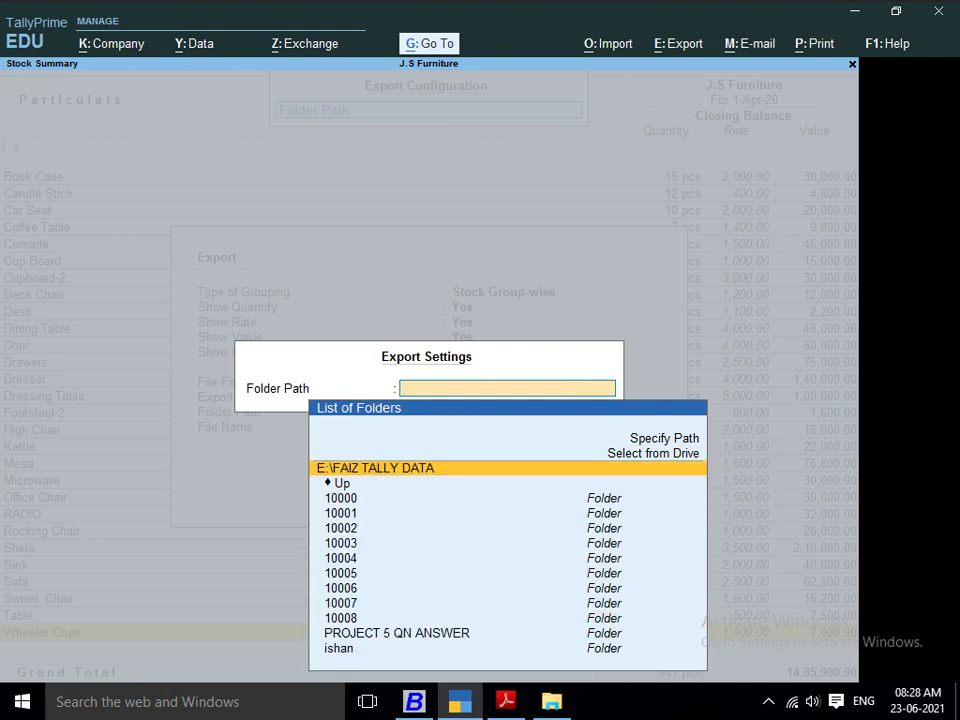
key(Down)
key(Down)
key(Down)
key(Down)
key(Down)
key(Down)
key(Down)
key(Down)
key(Down)
key(Down)
key(Down)
key(Return)
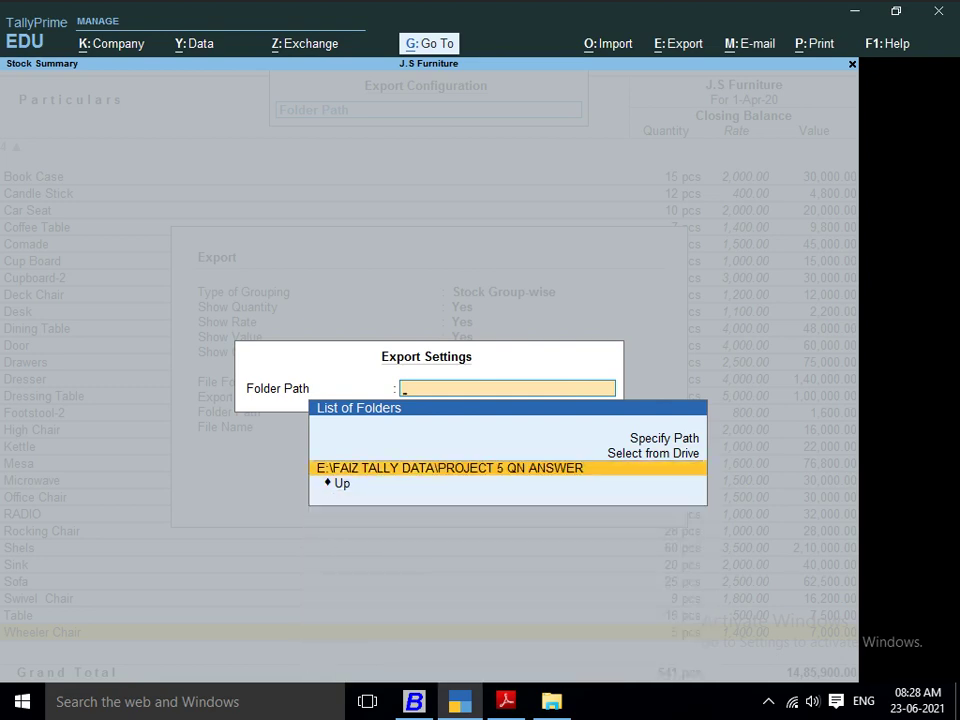
key(Return)
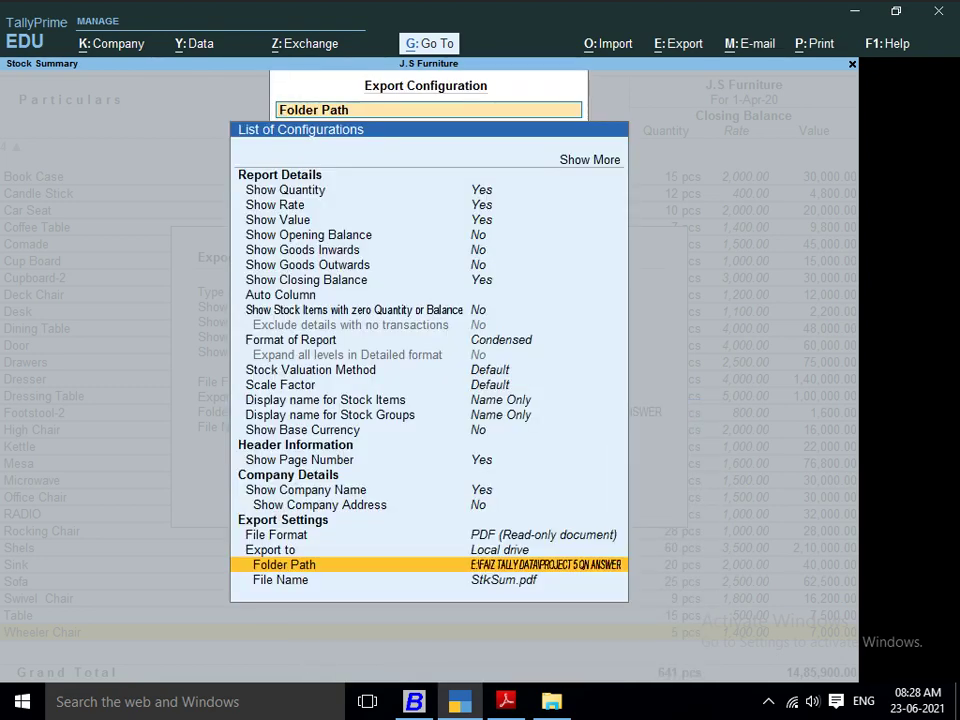
Accept the export configuration and export the Stock Summary as StkSum.pdf.
key(Down)
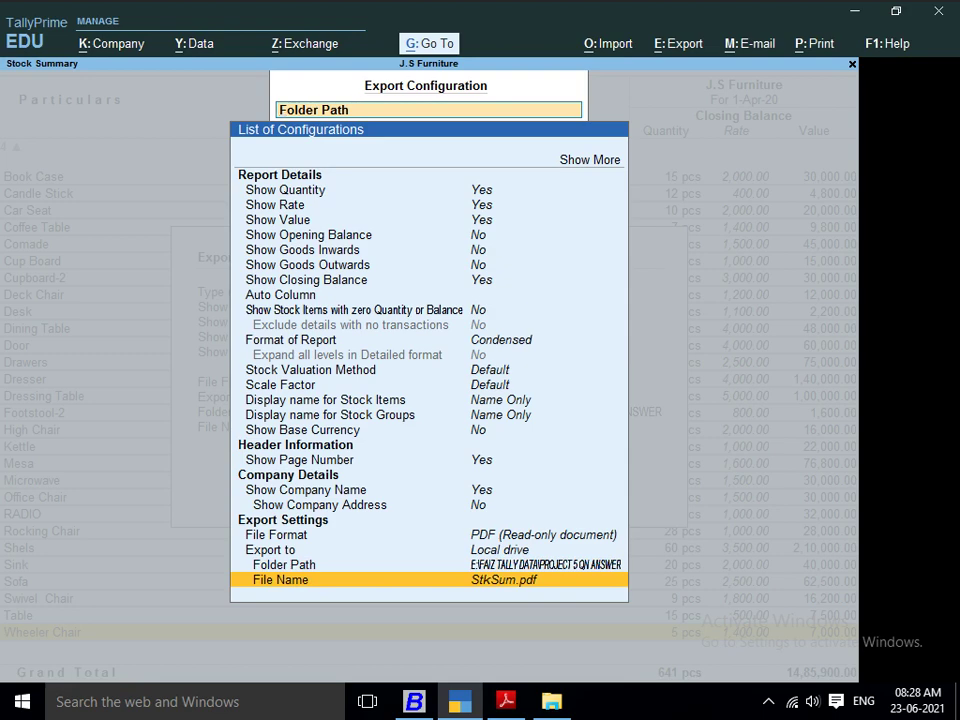
key(Up)
key(ctrl+a)
key(Right)
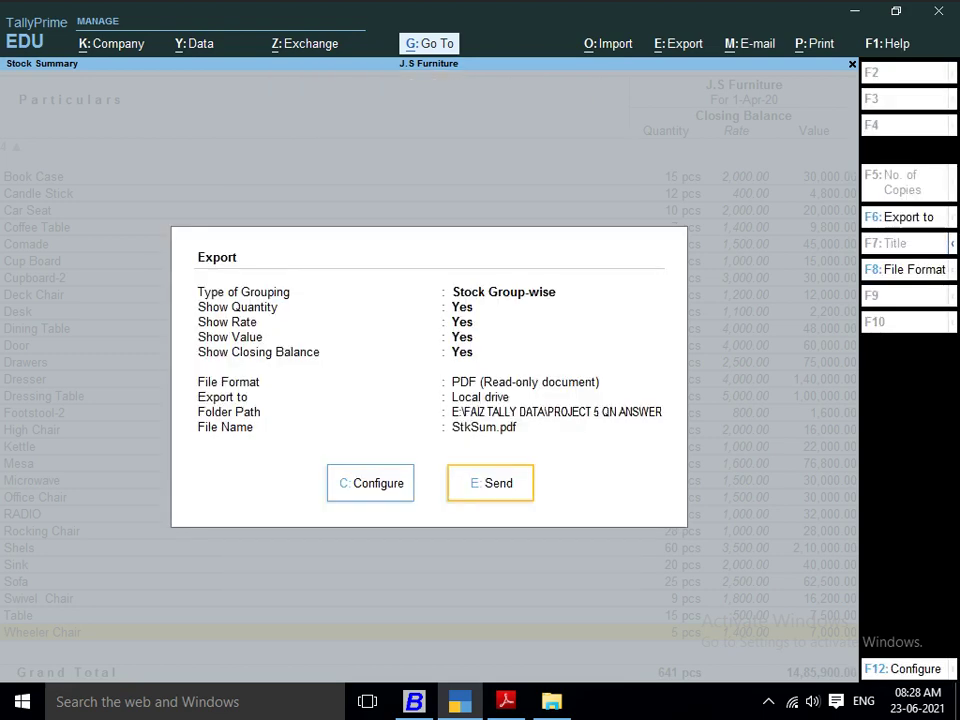
key(Return)
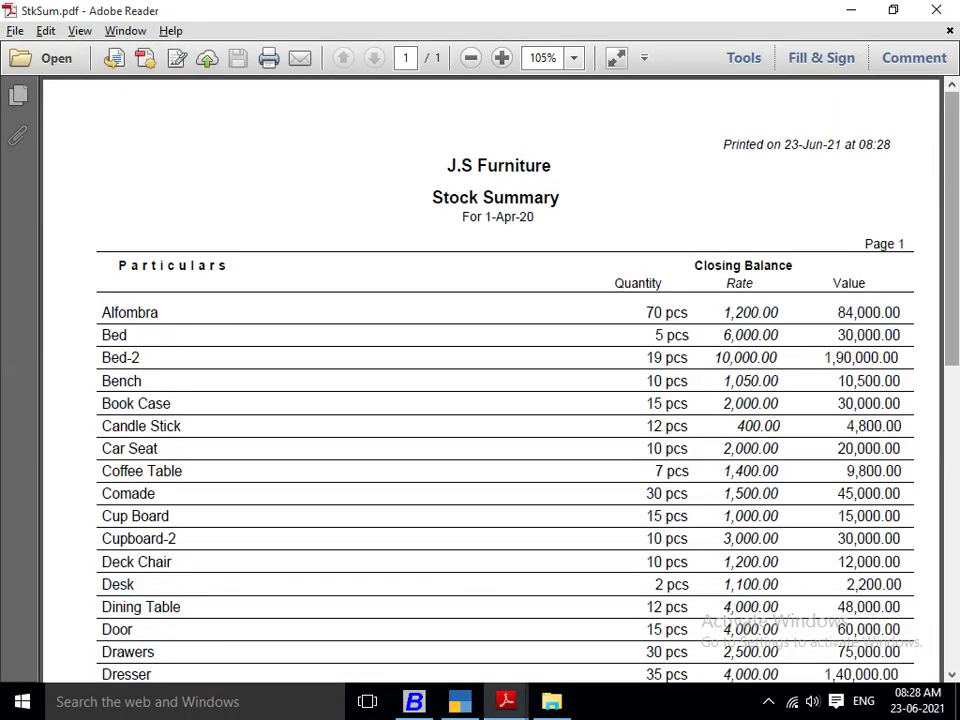
Set the exported StkSum.pdf to 75% zoom and review the item list down to the grand total.
click(574, 58)
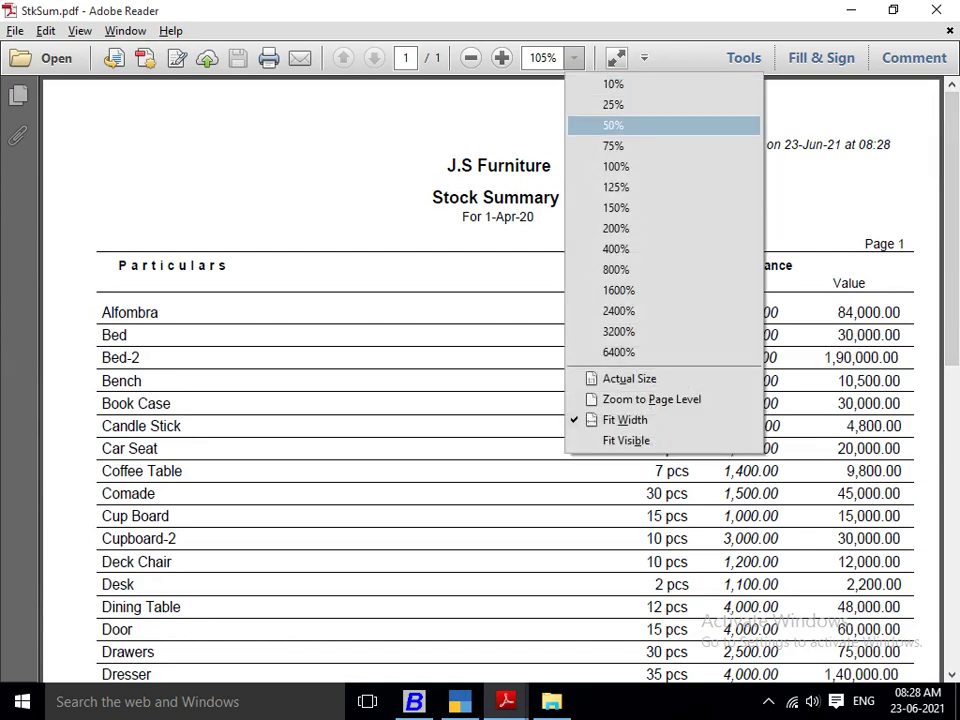
click(614, 146)
scroll(490, 380, down, 5)
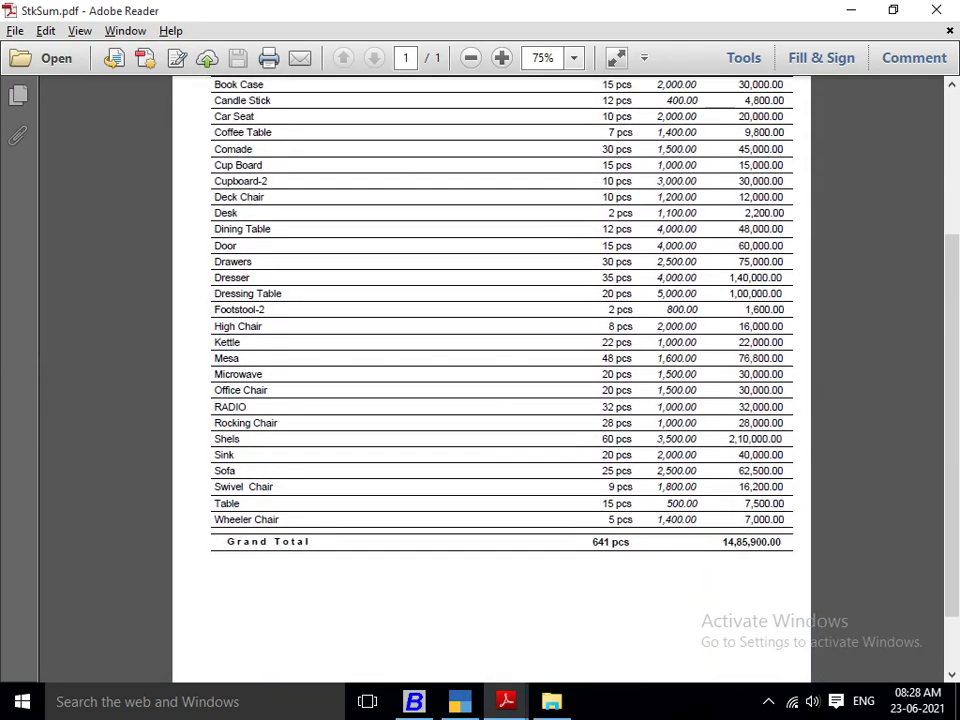
scroll(490, 380, down, 1)
scroll(490, 380, up, 2)
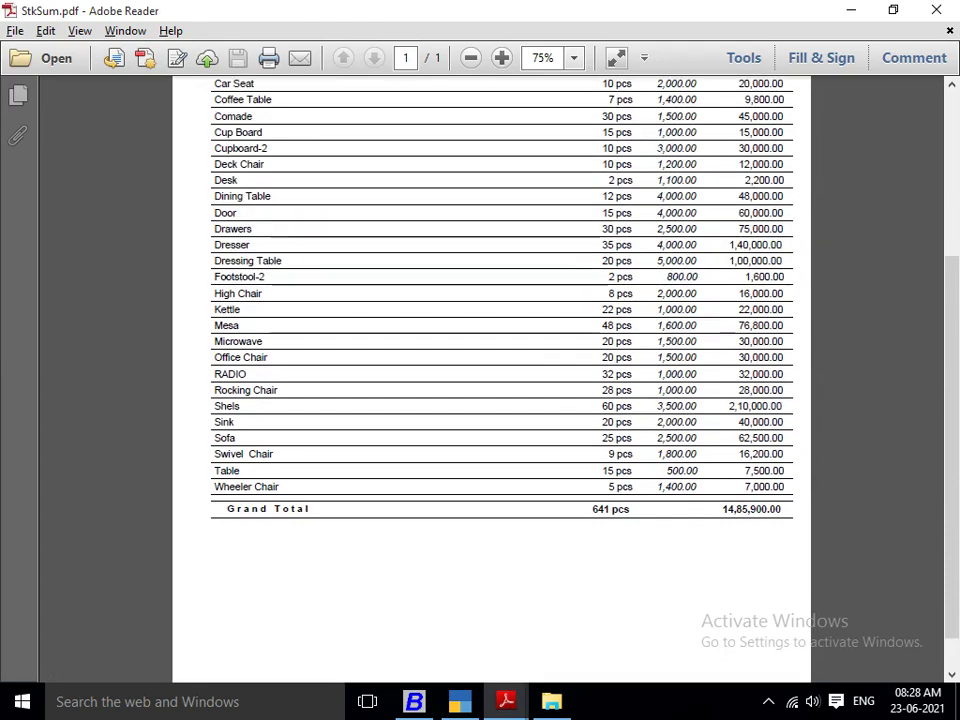
Switch back to TallyPrime and reopen the Stock Summary report.
key(alt+Tab)
key(alt+Tab)
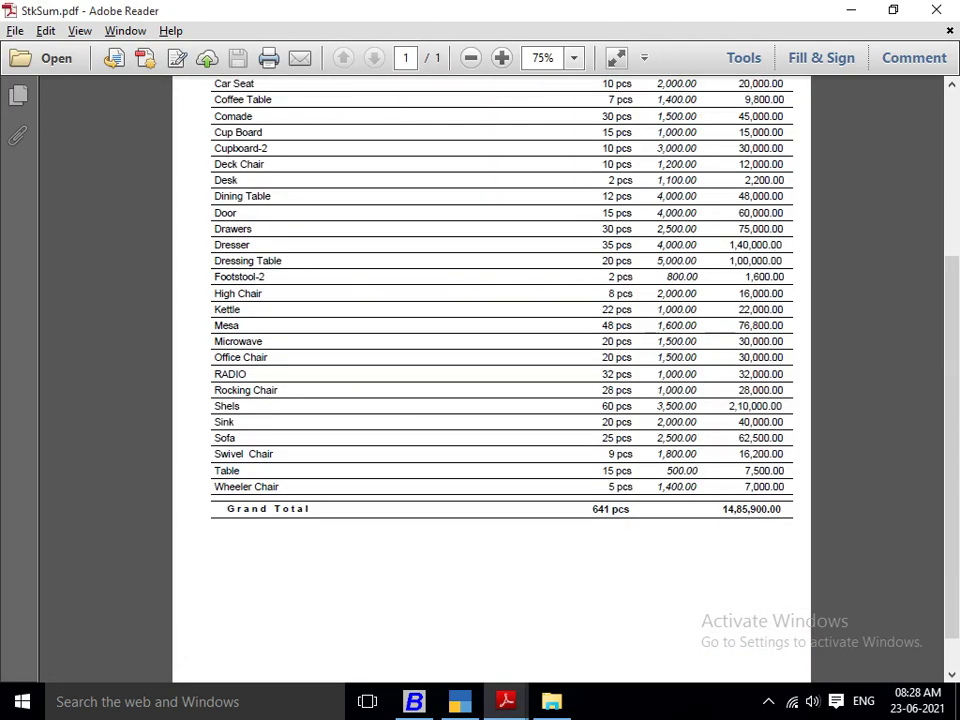
key(alt+Tab)
key(alt+Tab)
key(Escape)
key(Return)
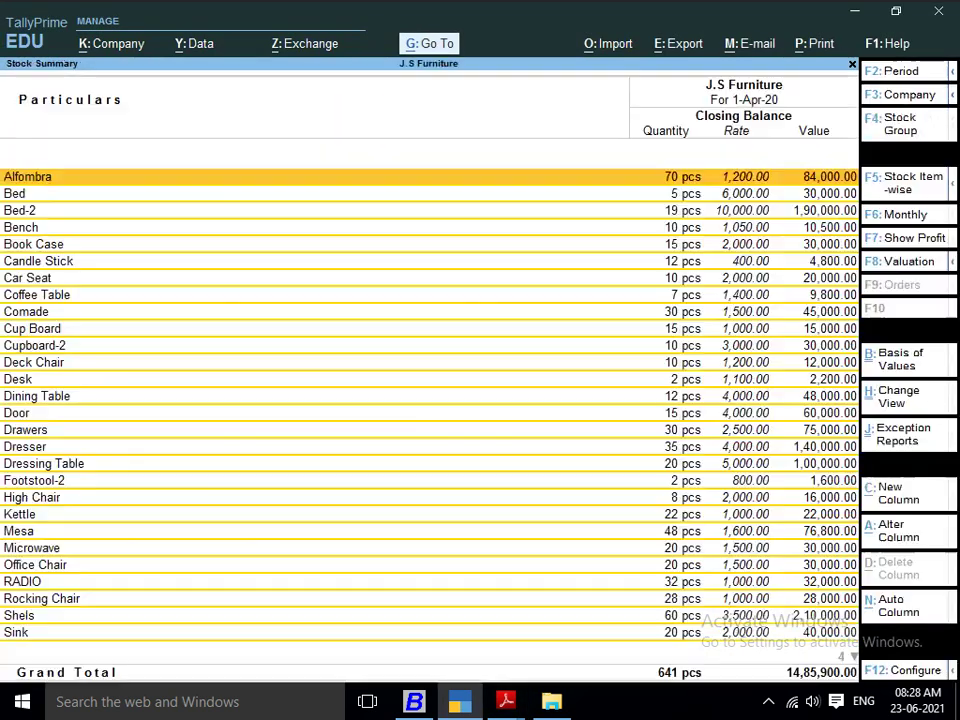
Look at the monthly summary of the Bed stock item and return to the Stock Summary.
key(Down)
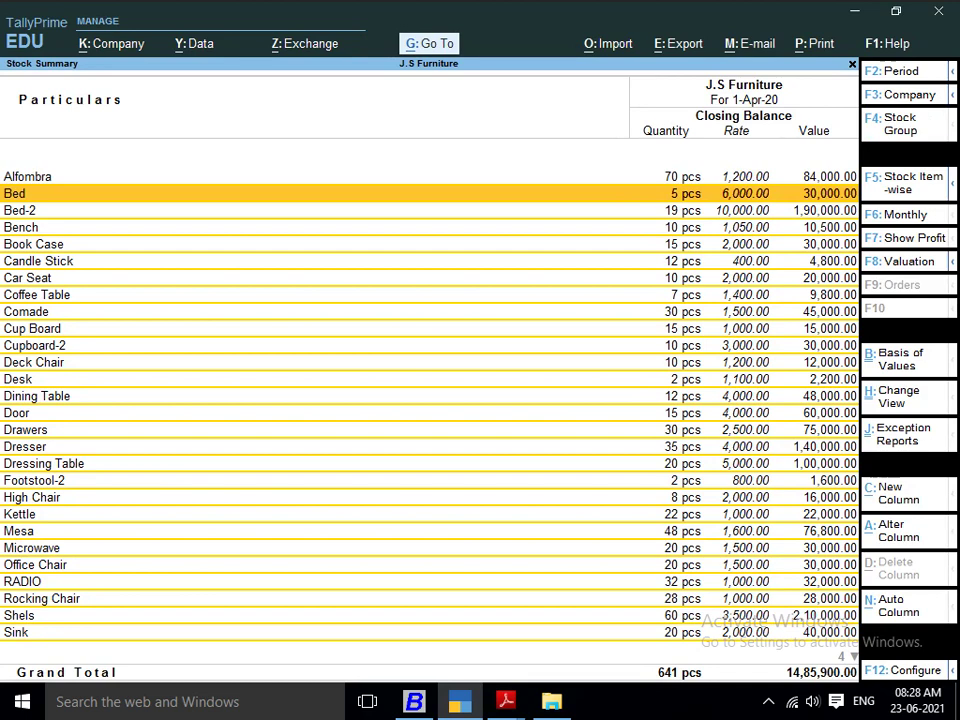
key(Return)
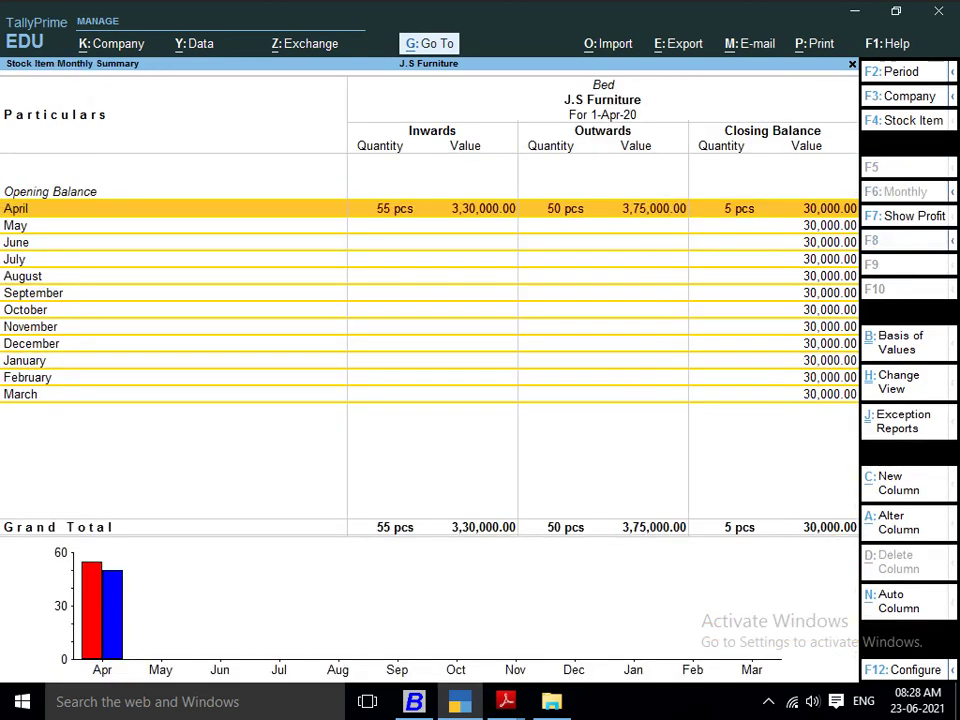
key(Escape)
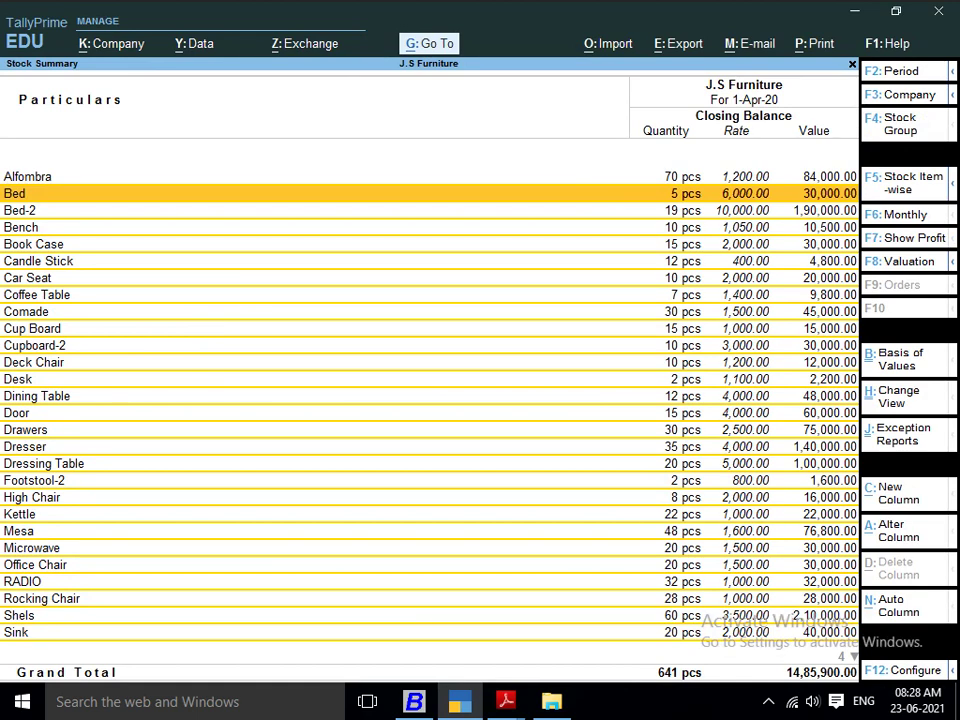
Switch the Stock Summary to stock item-wise grouping and look at its monthly summary.
key(F5)
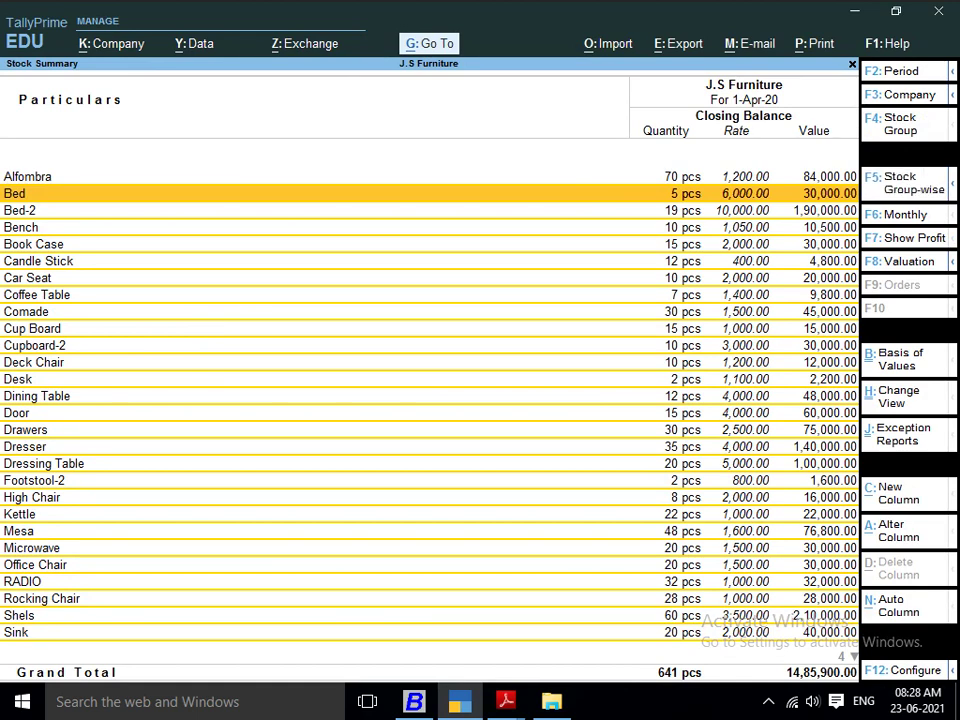
key(F6)
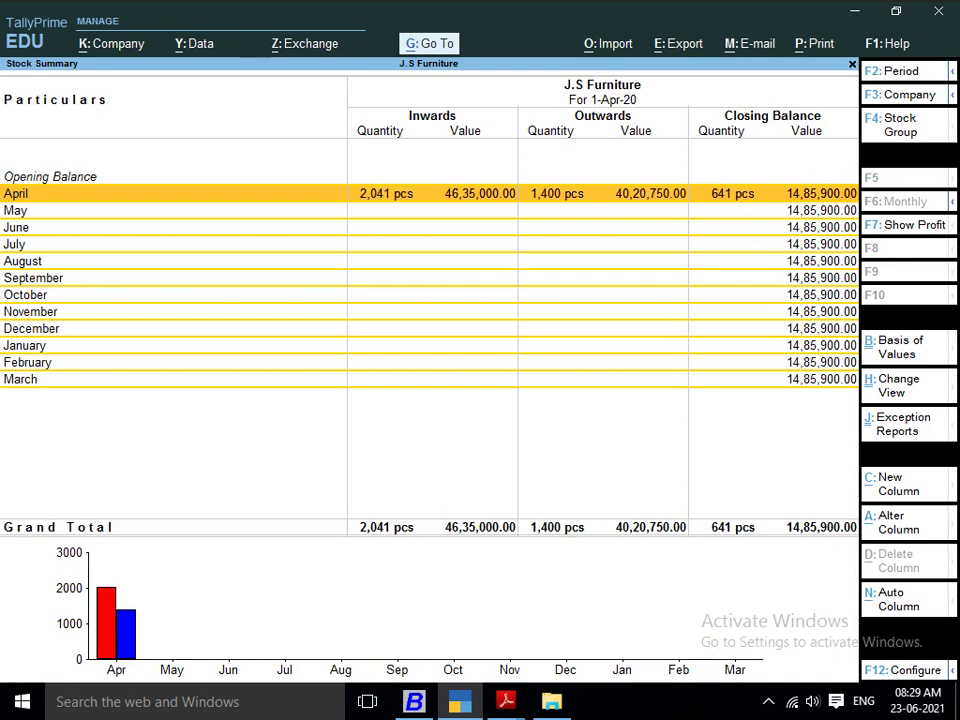
key(Escape)
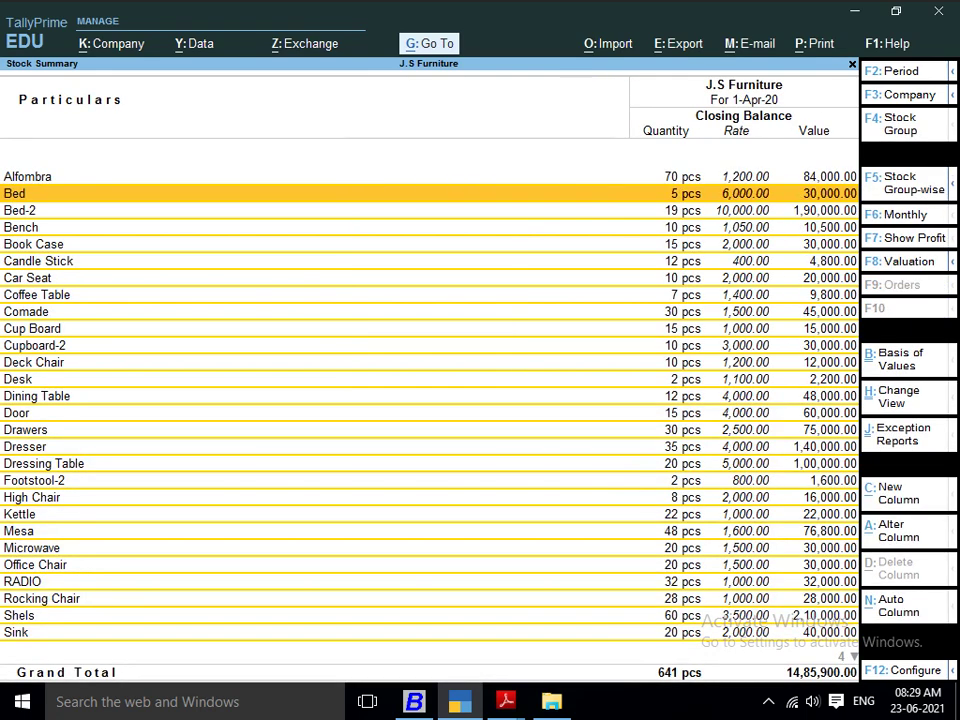
key(F6)
key(Escape)
Show profit in the Stock Summary, look through its Movement Analysis of inward and outward values, and return to the summary.
key(F7)
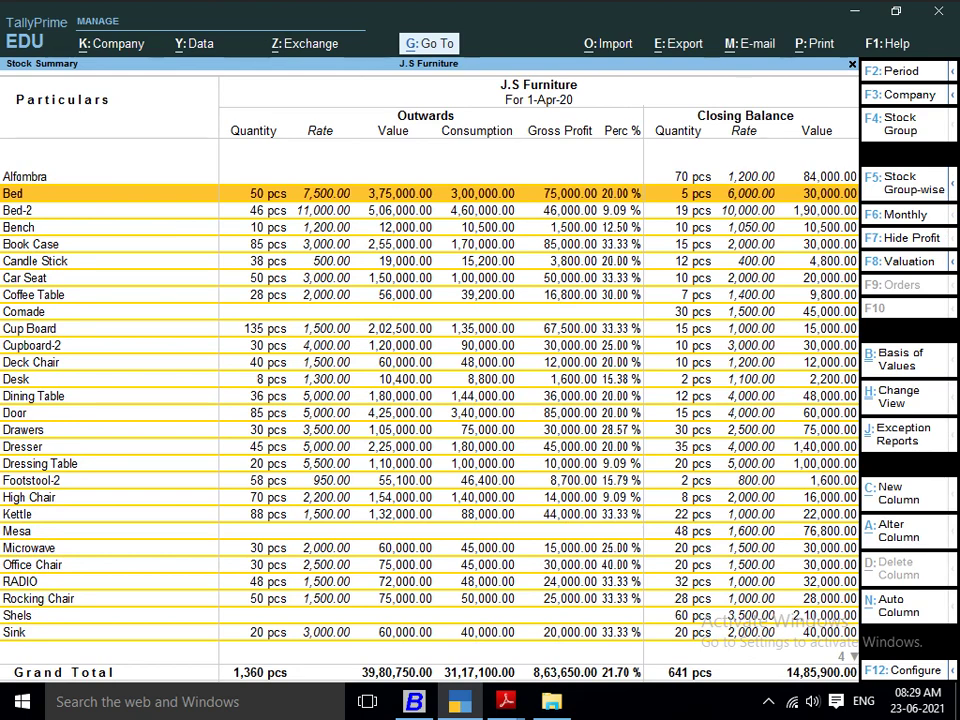
key(alt+h)
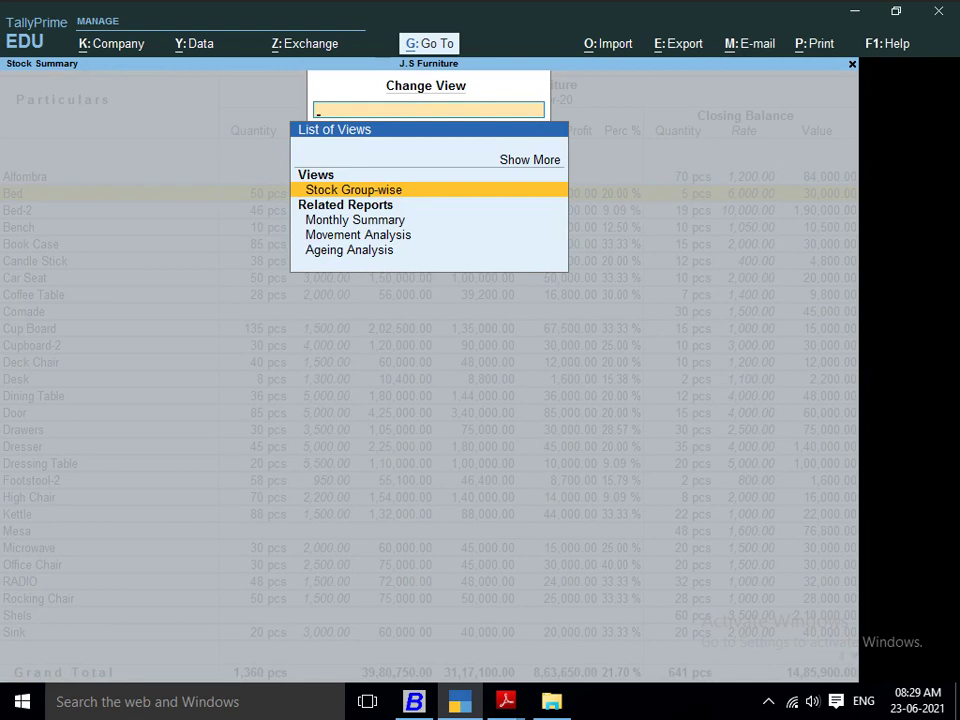
key(Down)
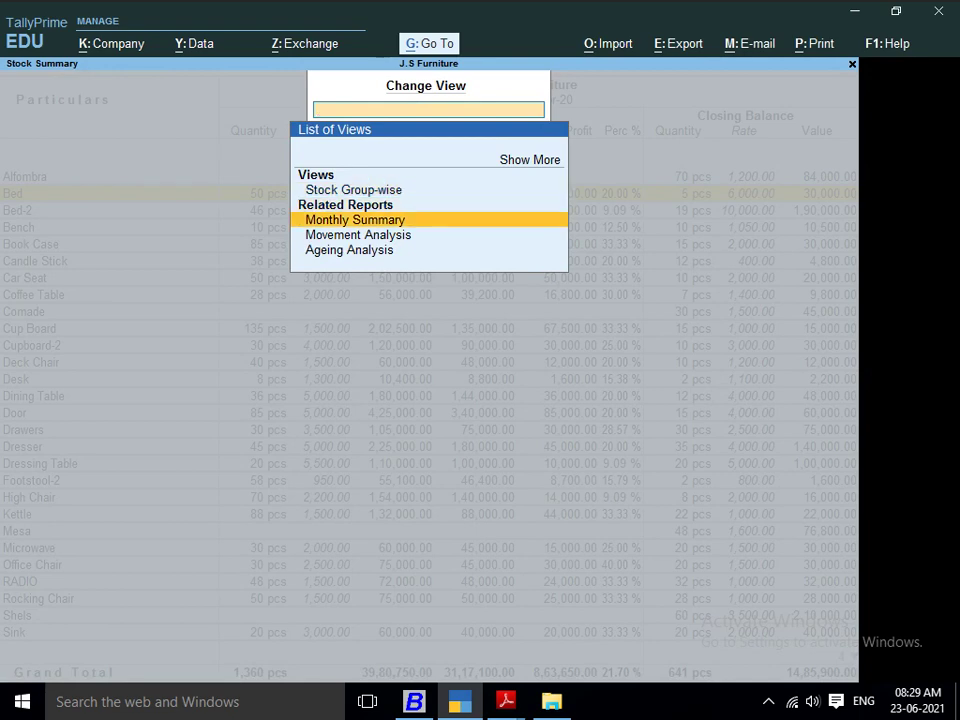
key(Down)
key(Return)
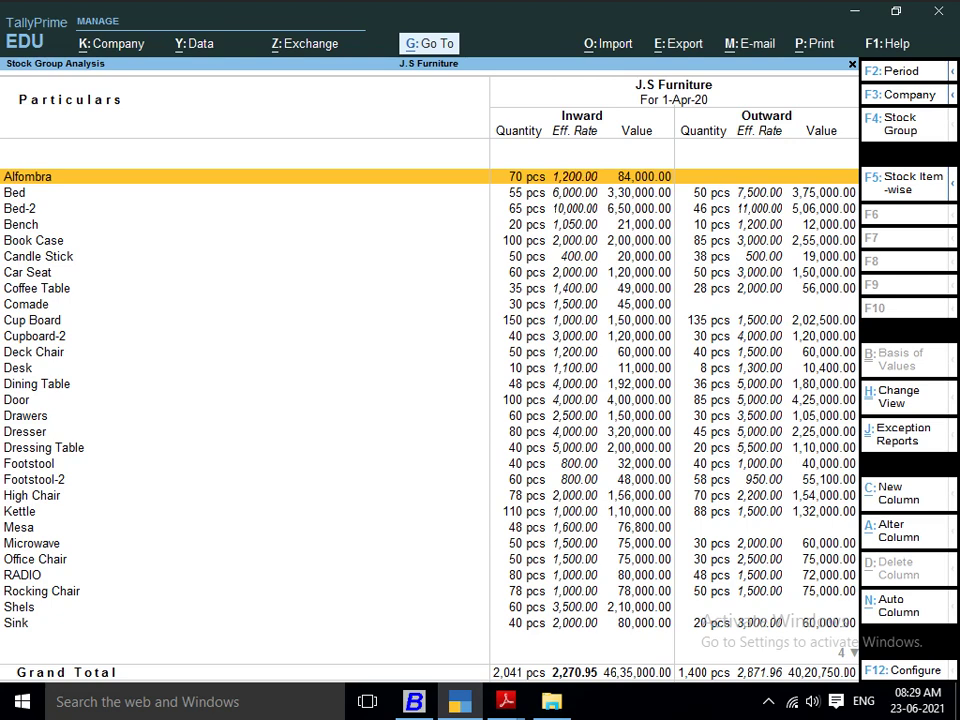
key(Down)
key(Down)
key(Down)
key(Down)
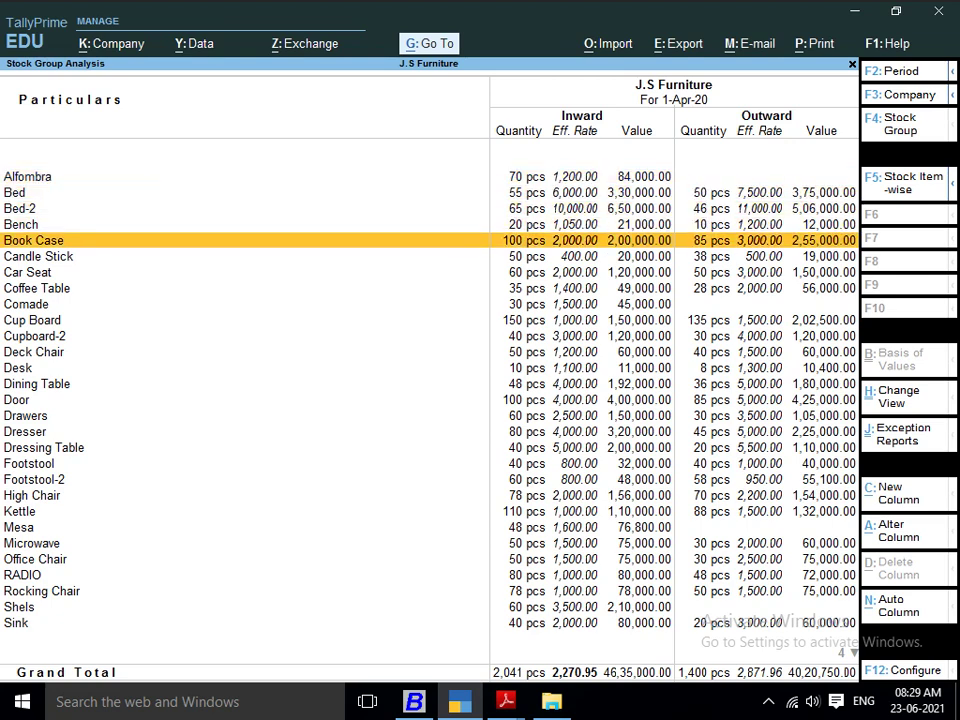
key(Up)
key(Down)
key(Escape)
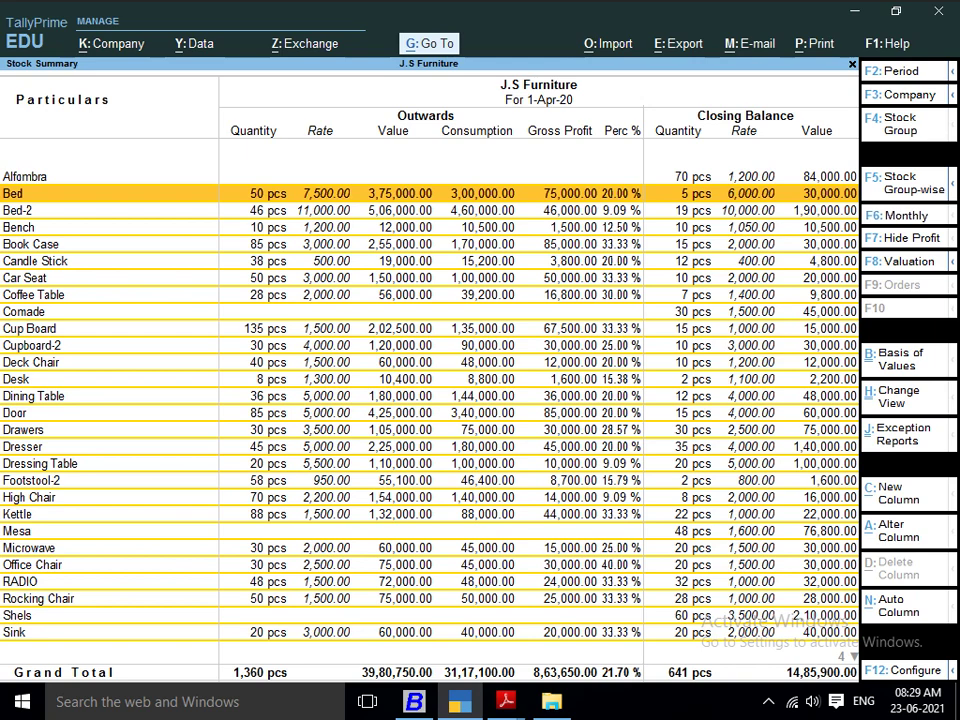
Look at the Bed item's details and the list of stock valuation methods, then return to the Gateway of Tally.
key(Return)
key(Escape)
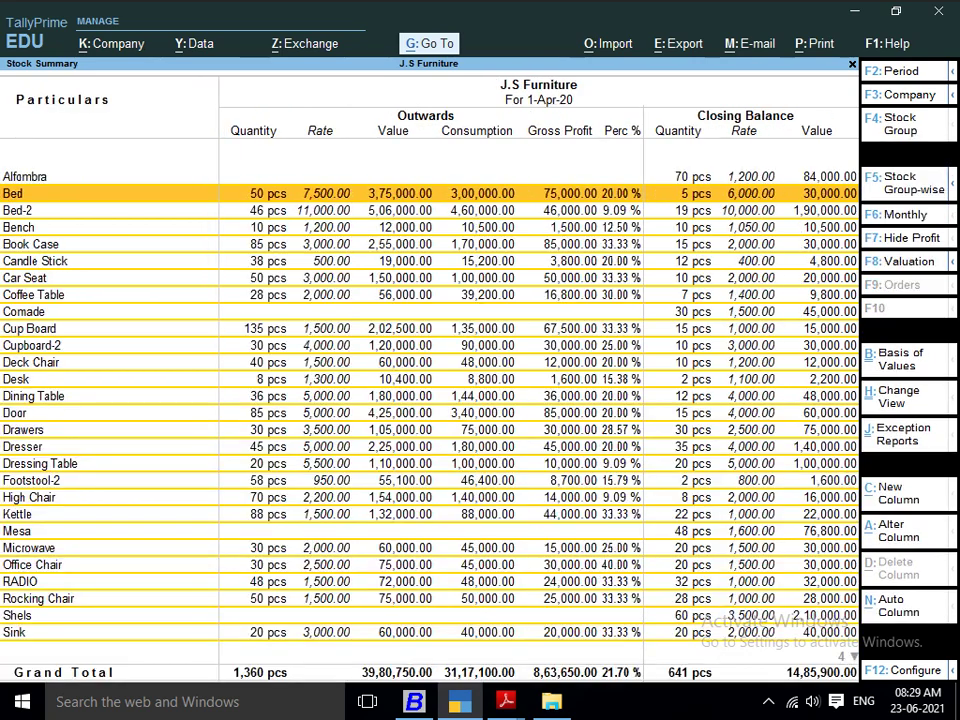
key(F8)
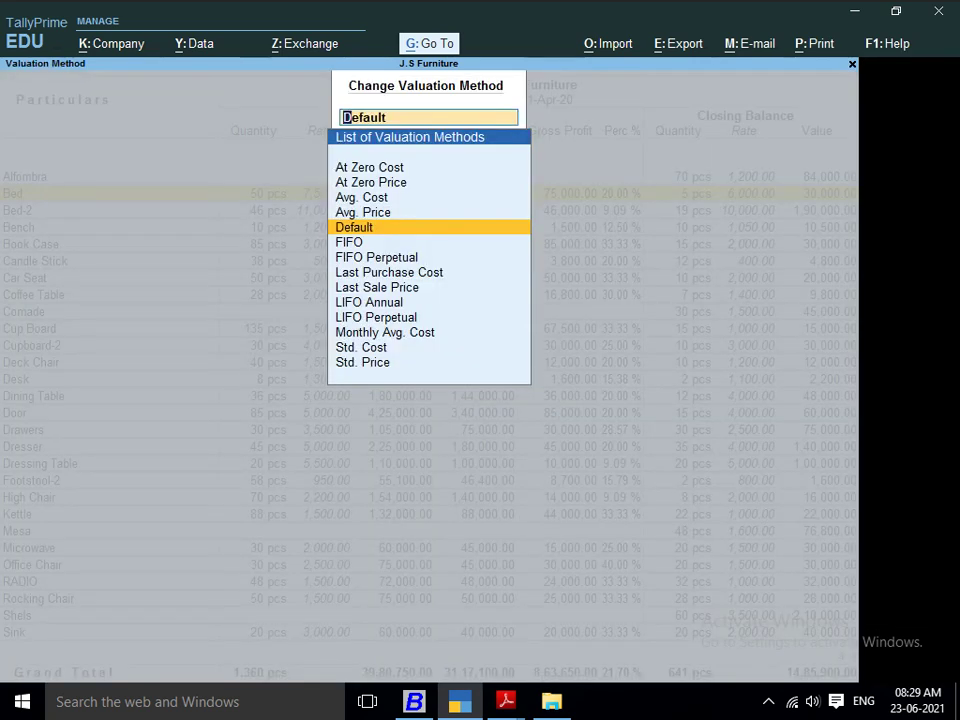
key(Escape)
key(Escape)
key(Escape)
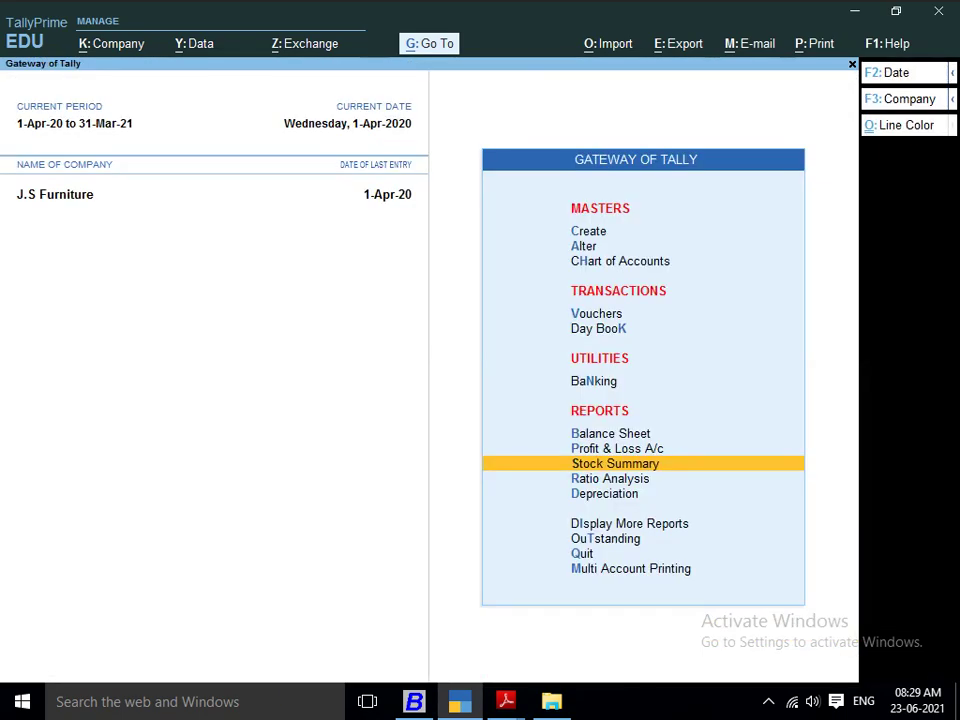
Reopen the Stock Summary, examine its Movement Analysis for the stock items, and return to the summary.
key(Return)
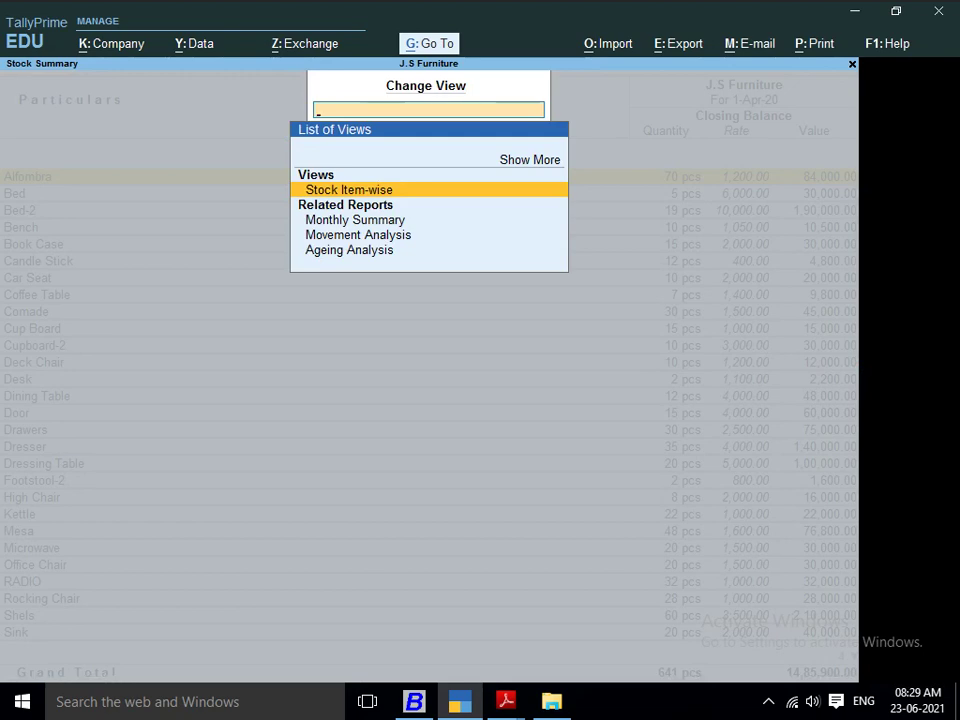
key(Down)
key(Down)
key(Down)
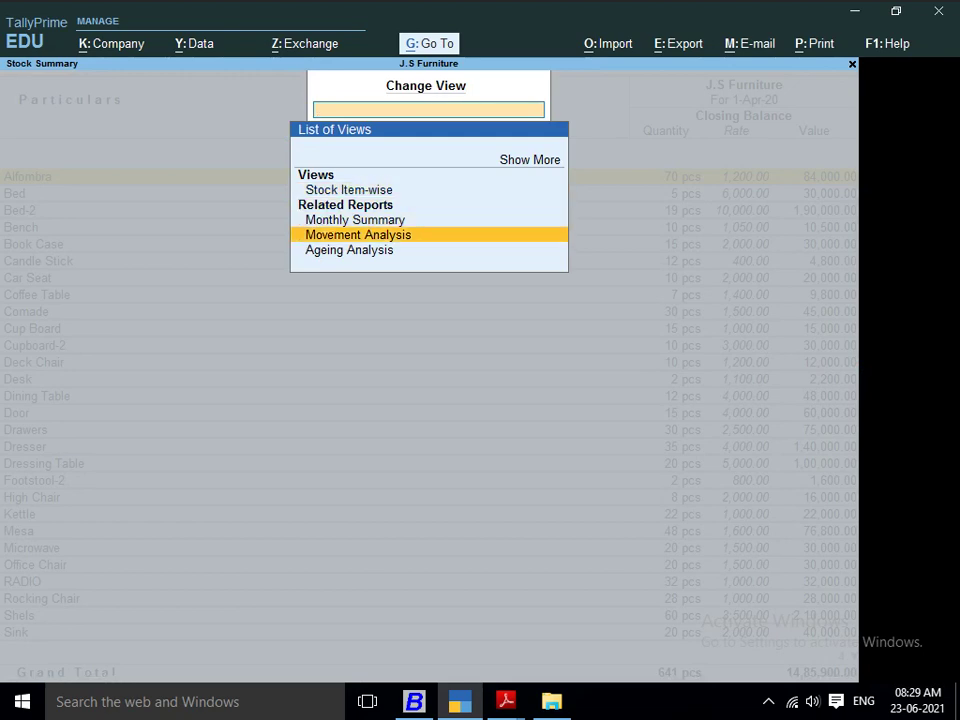
key(Return)
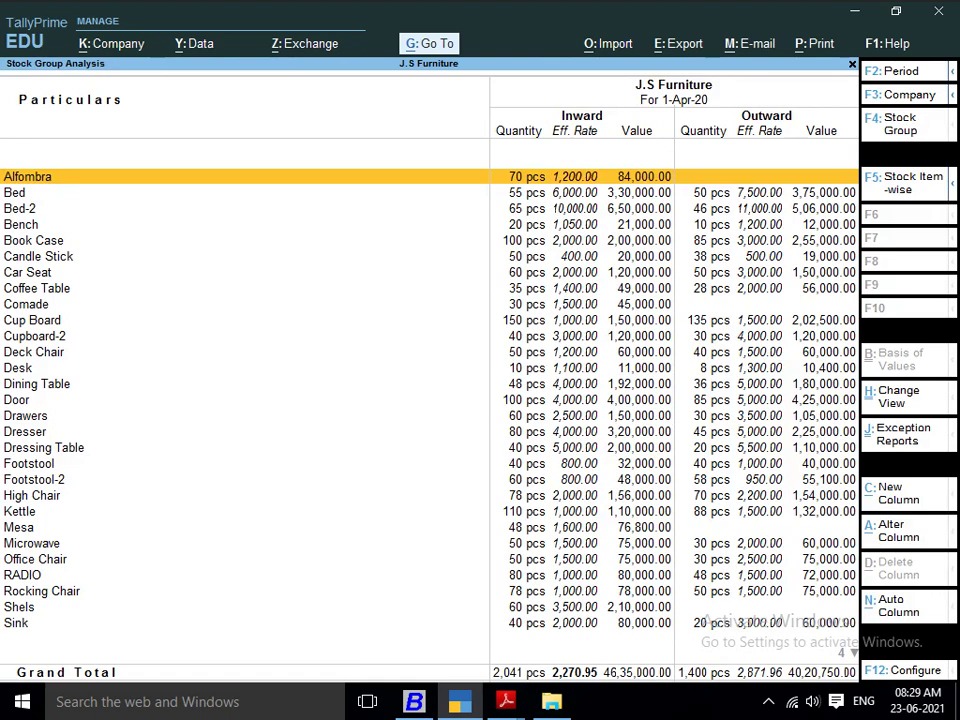
key(Down)
key(Down)
key(Down)
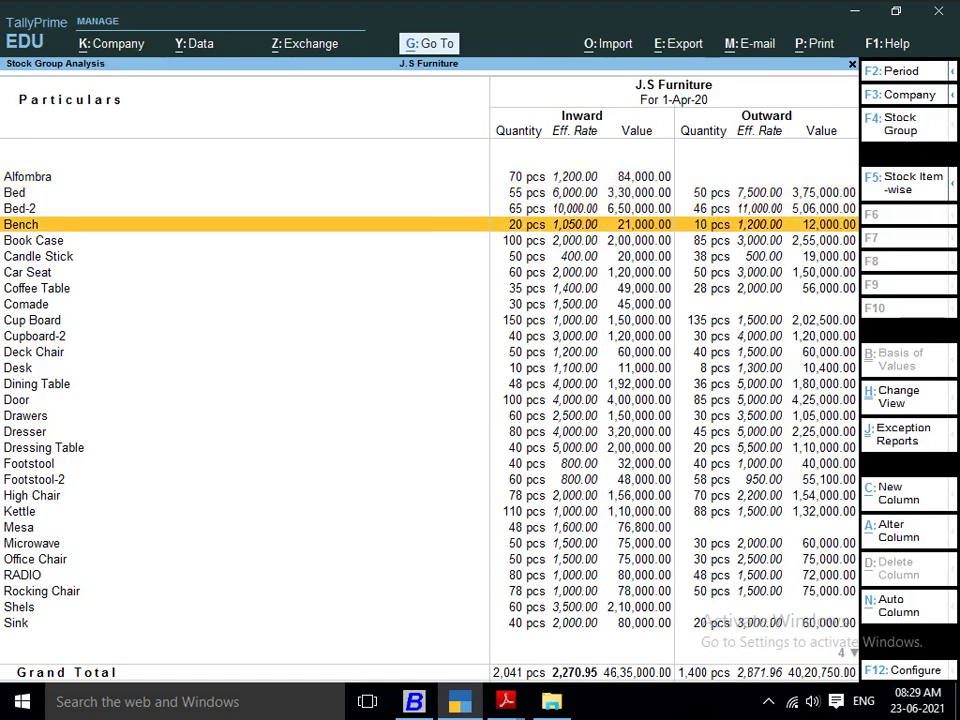
key(Escape)
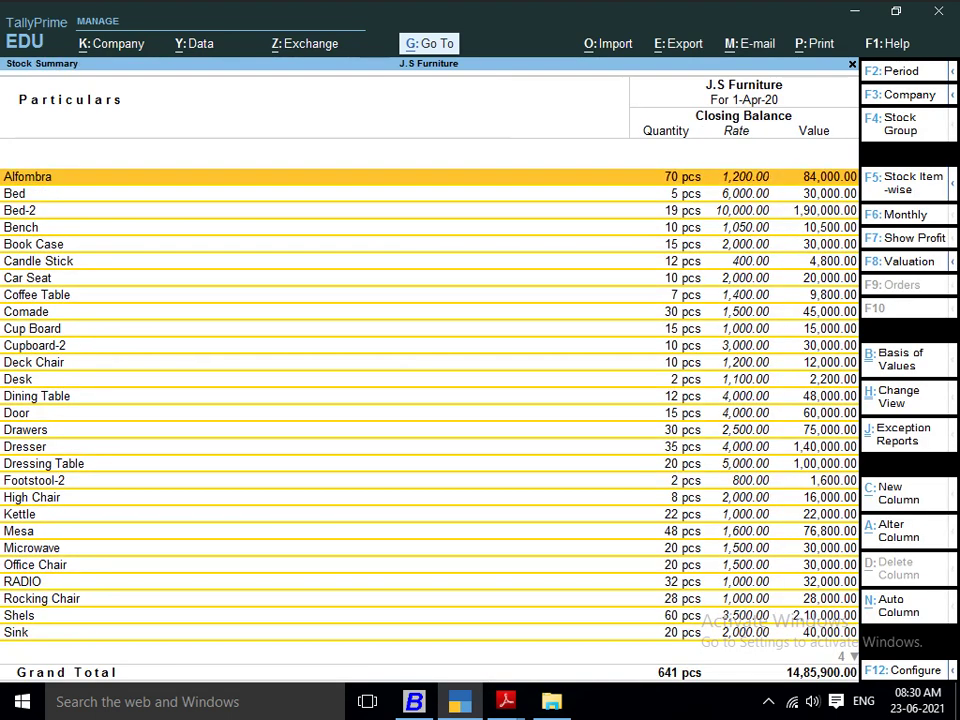
View the Ageing Analysis of the Stock Summary and return to the Gateway of Tally.
key(ctrl+h)
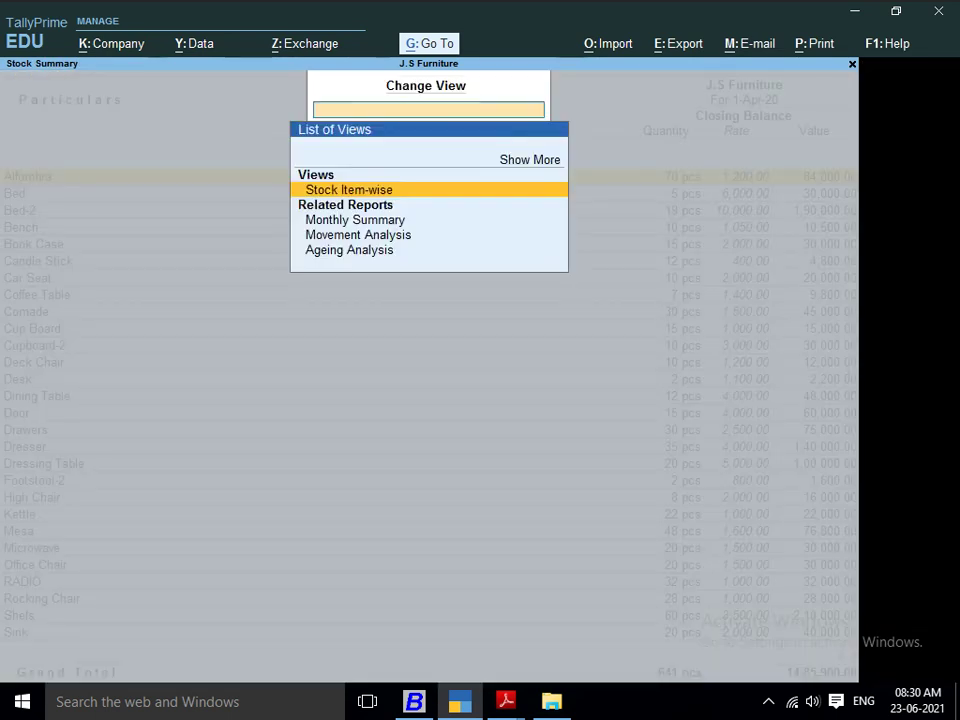
key(Down)
key(Down)
key(Down)
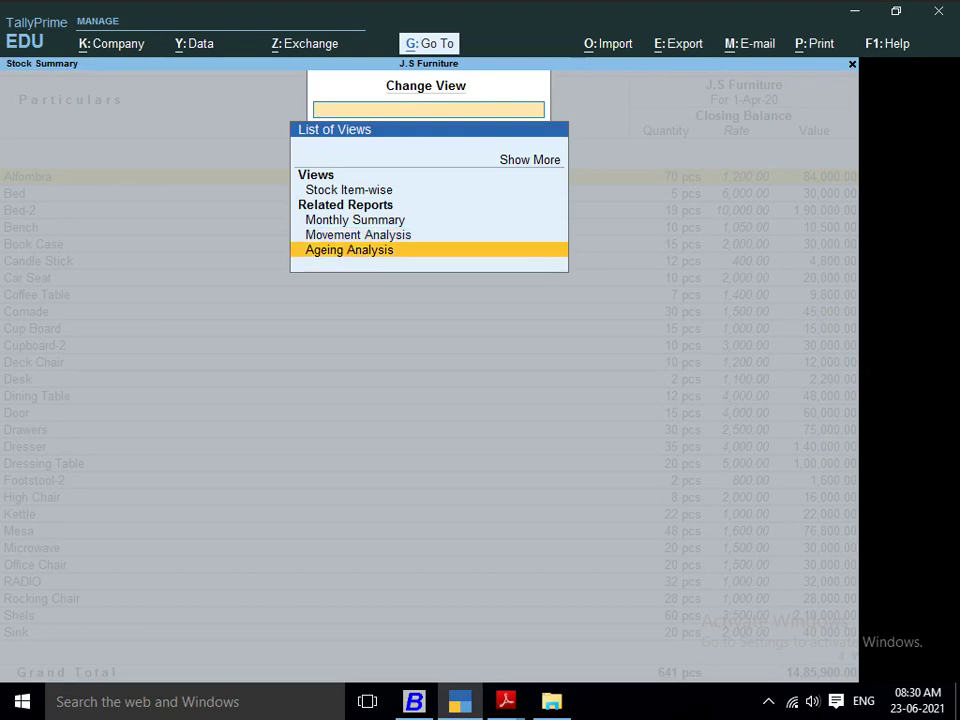
key(Return)
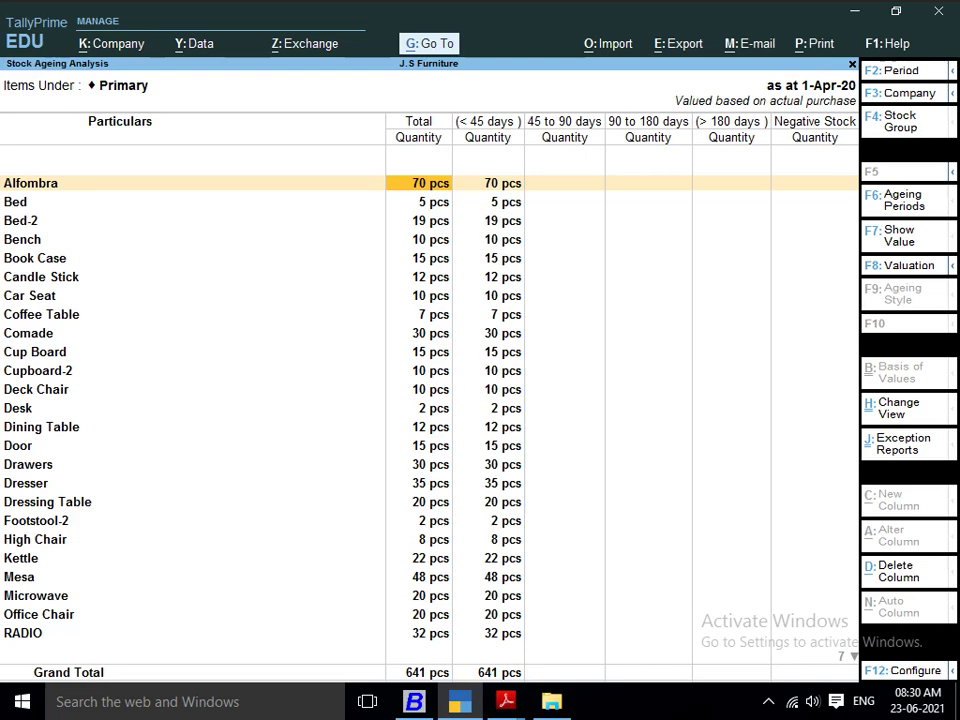
key(Escape)
key(Escape)
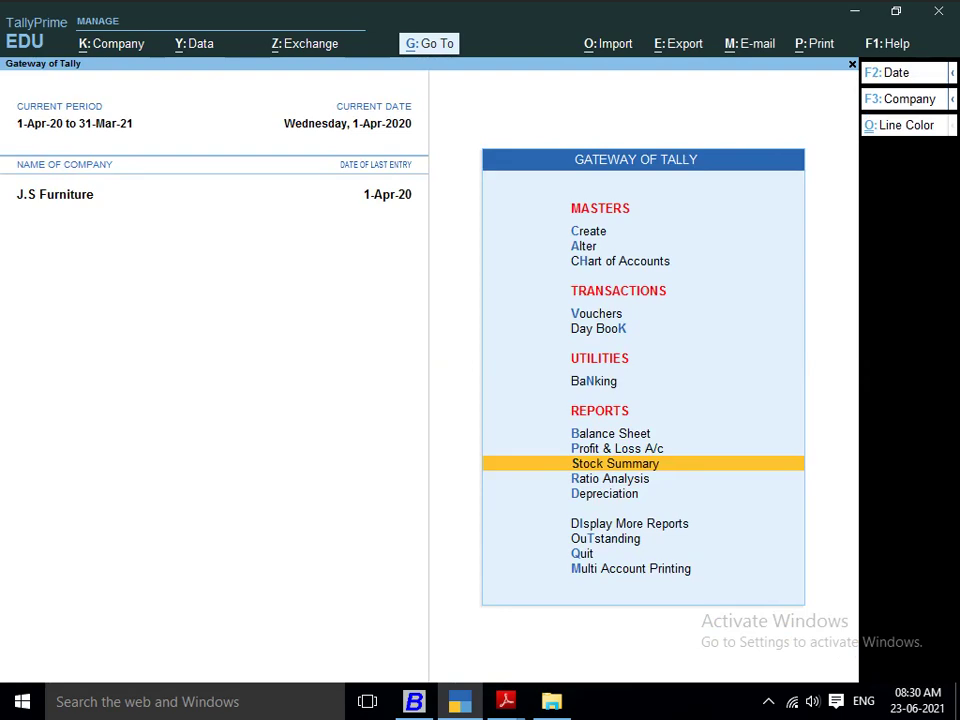
Switch to Project 5.pdf to read the next exercise question, then switch back to TallyPrime.
key(alt+Tab)
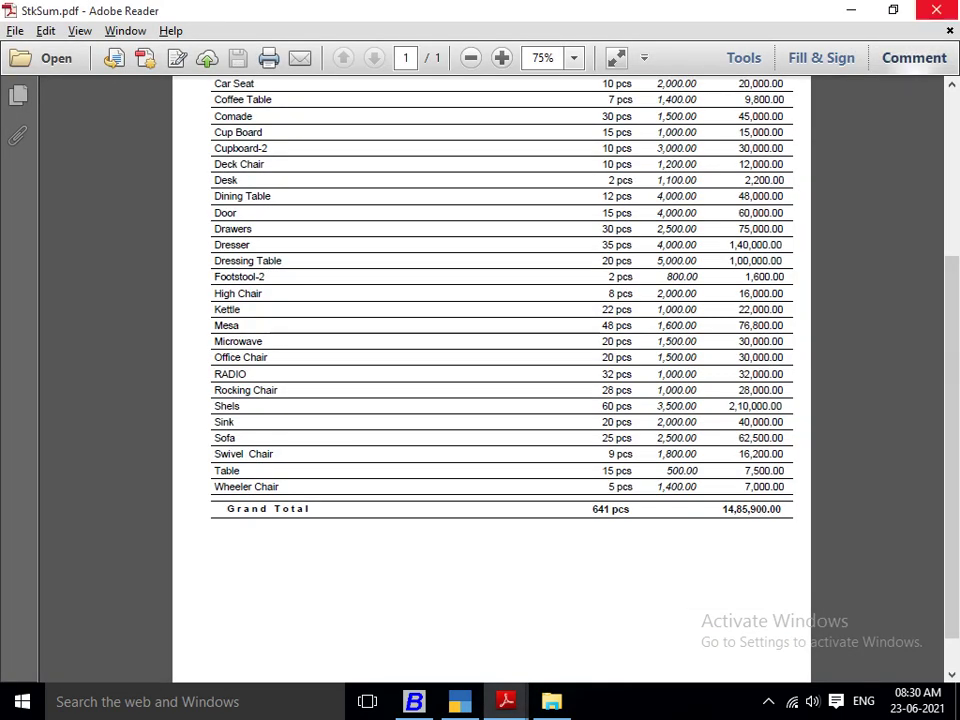
key(alt+Tab)
key(alt+Tab)
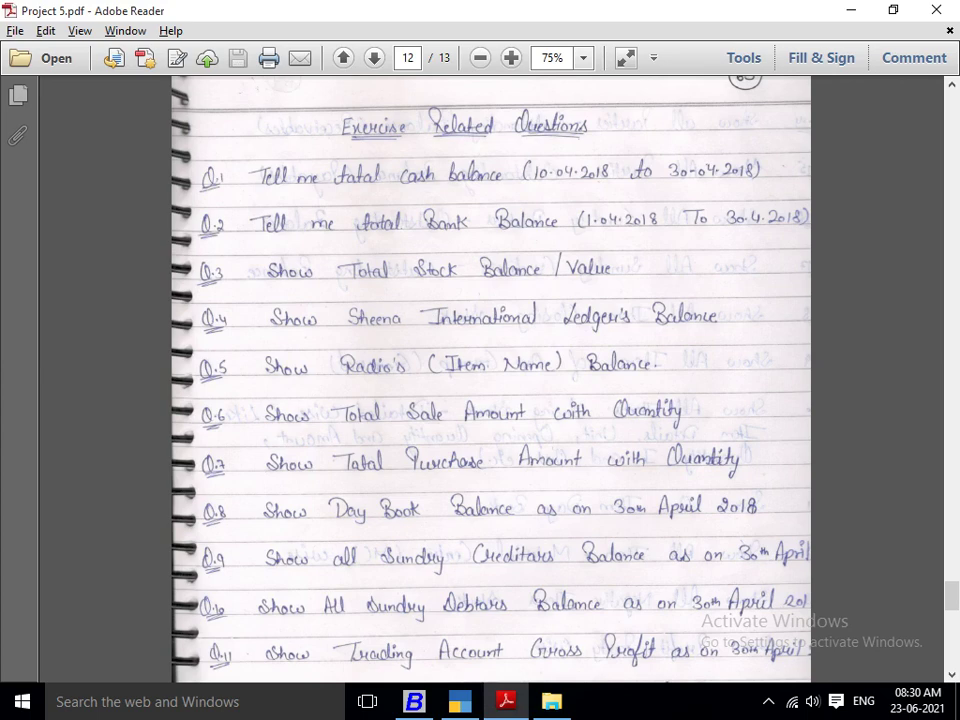
key(alt+Tab)
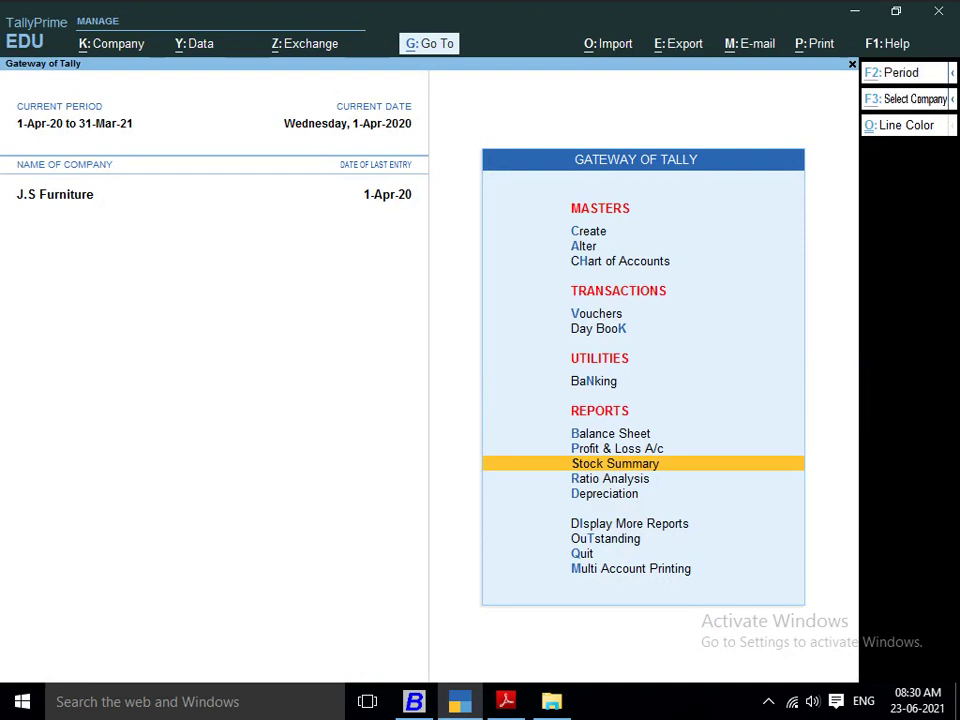
Open the Ledger Vouchers report for the Sheena International ledger.
key(alt+g)
key(Down)
key(Down)
key(Down)
key(Down)
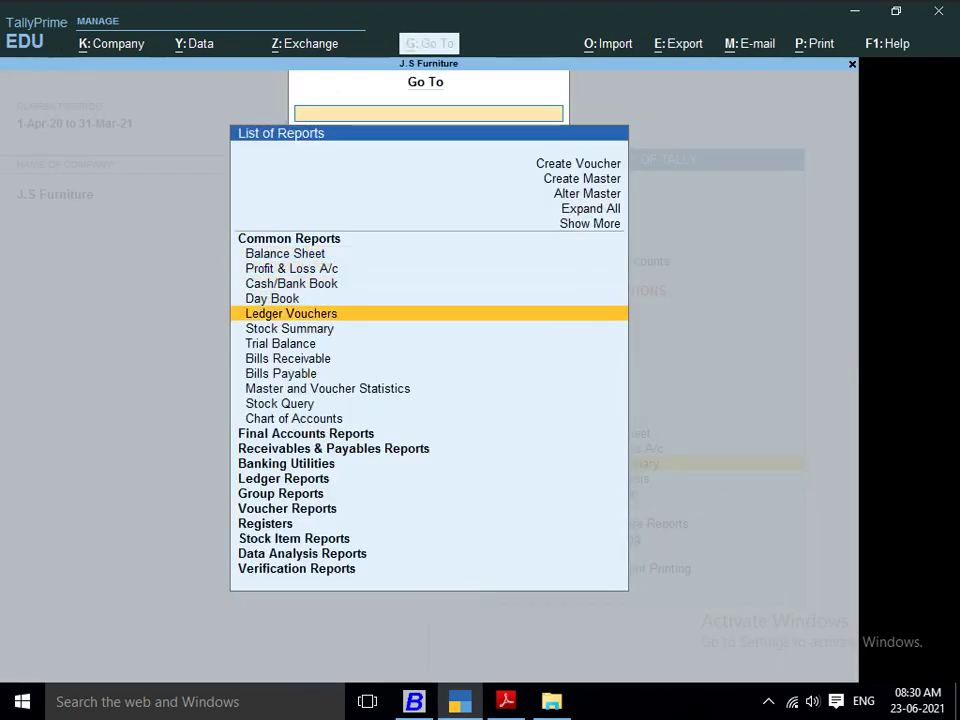
key(Return)
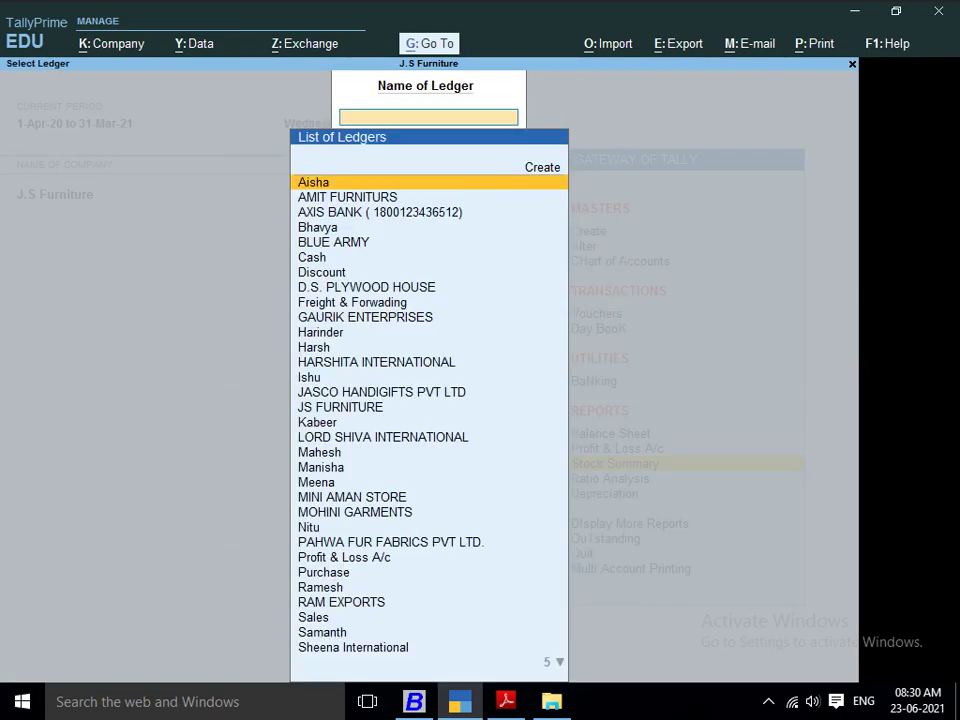
text(SHE)
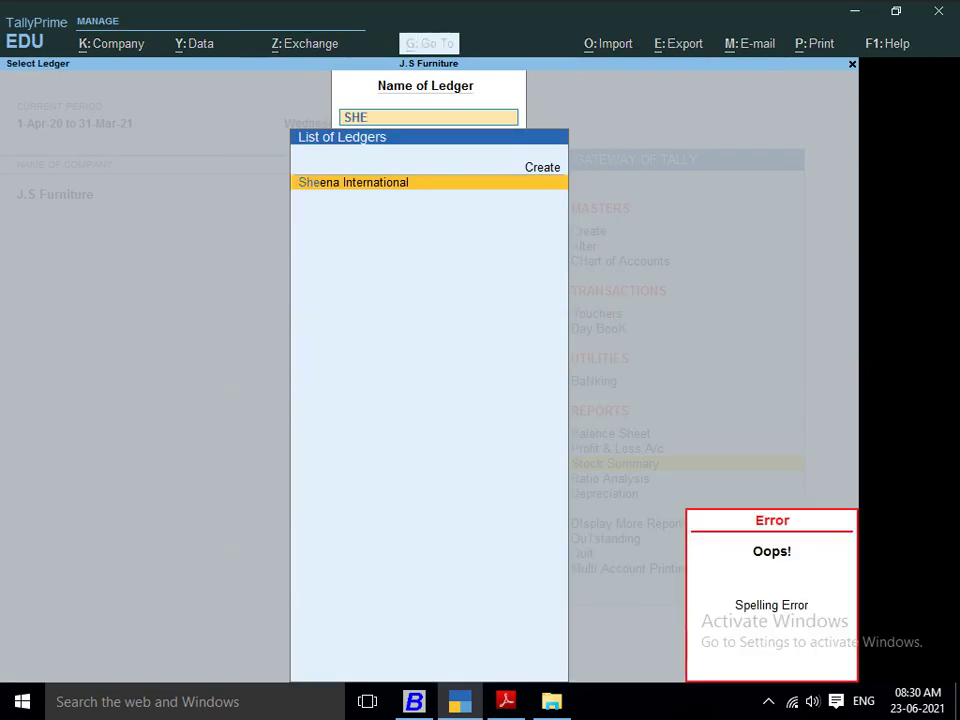
key(Return)
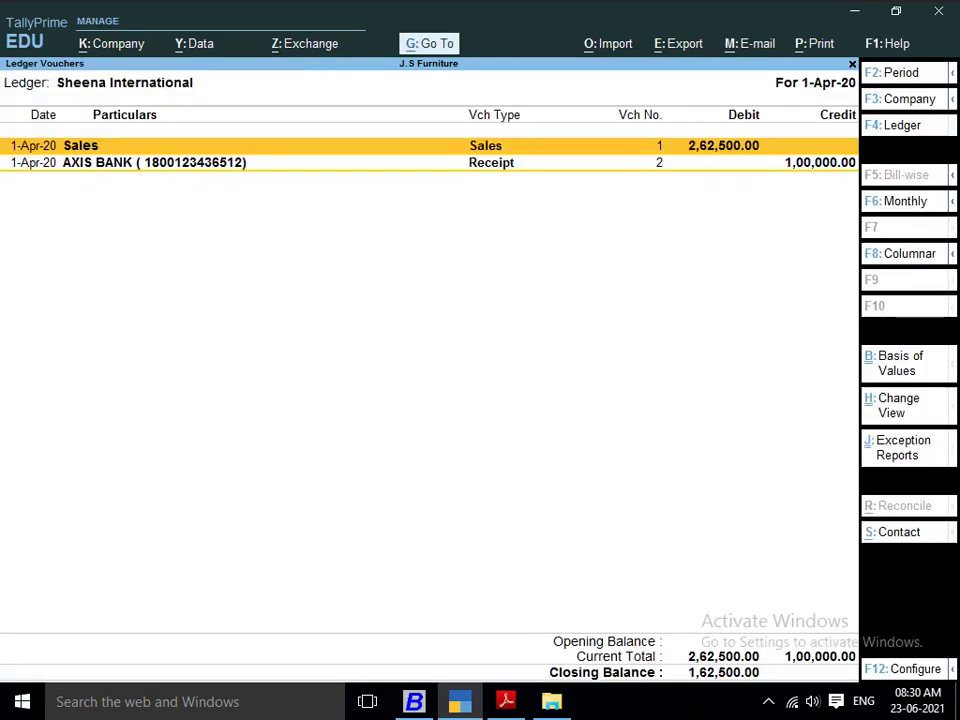
key(Down)
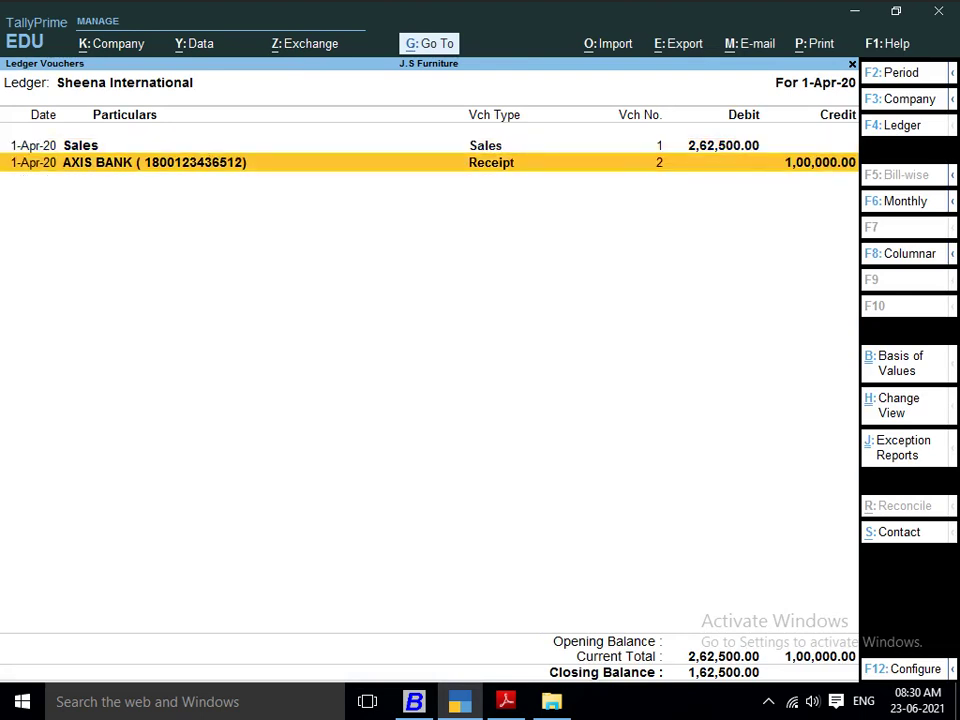
Start exporting the current Sheena International ledger report and open its export configuration.
key(alt+e)
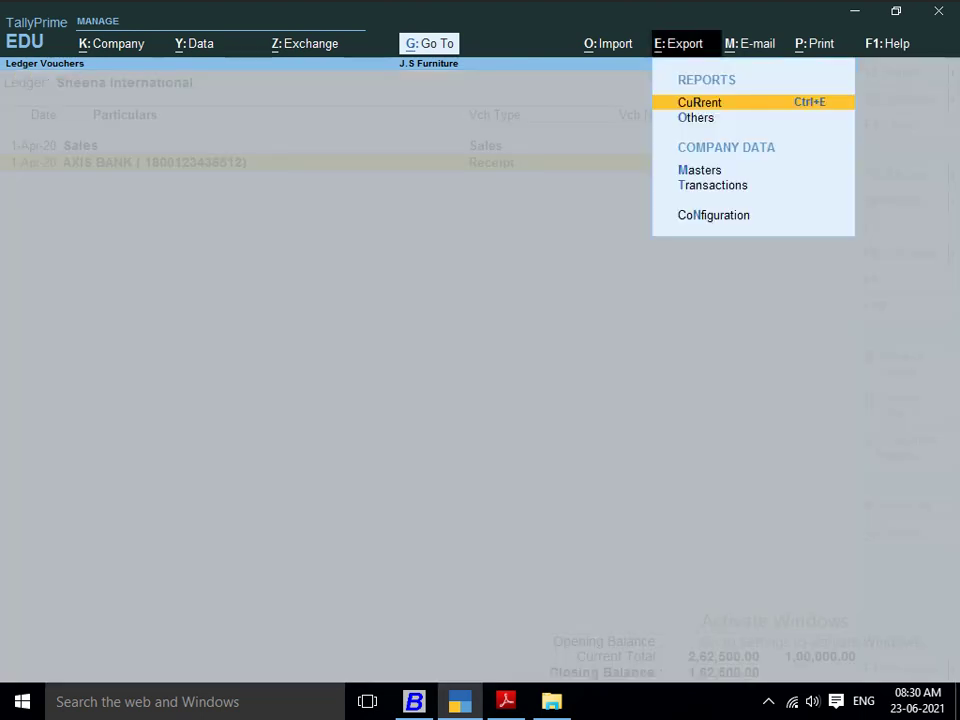
key(Escape)
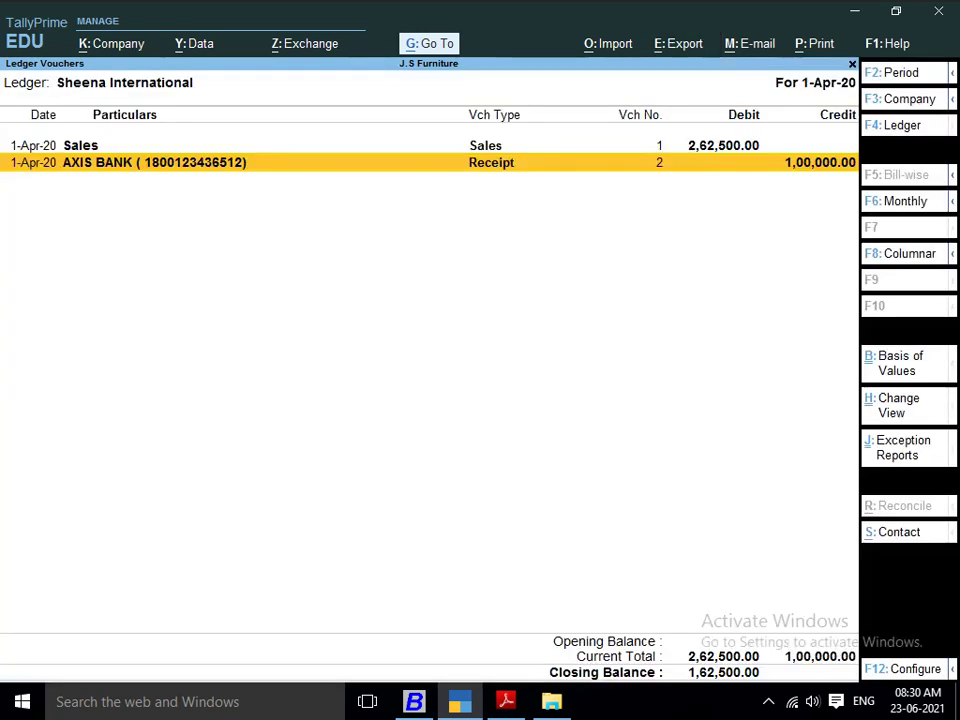
key(alt)
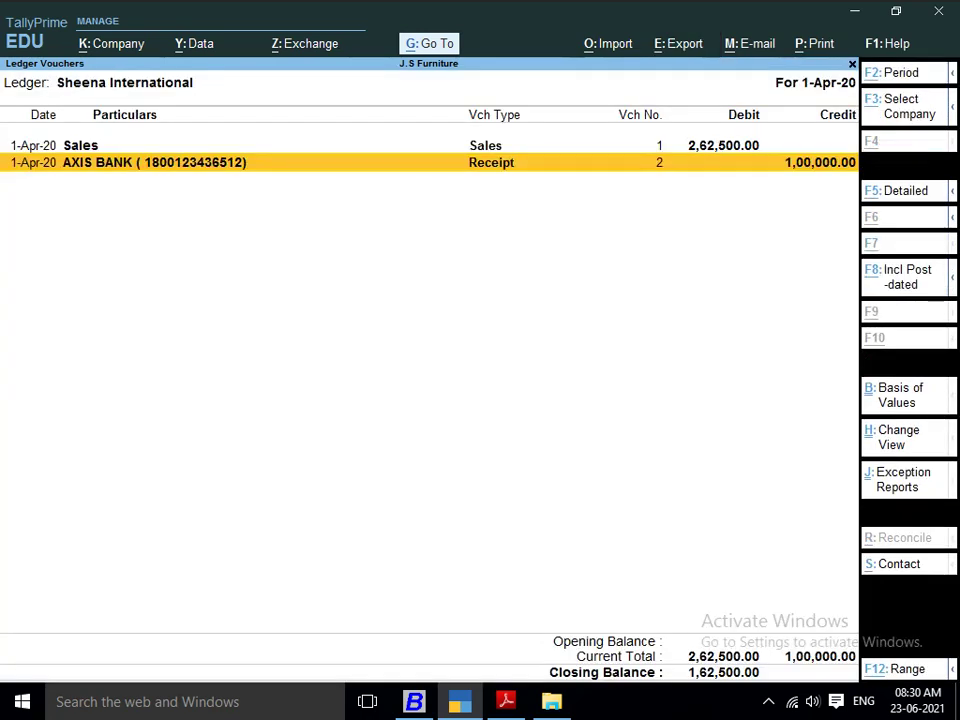
key(alt+e)
key(Return)
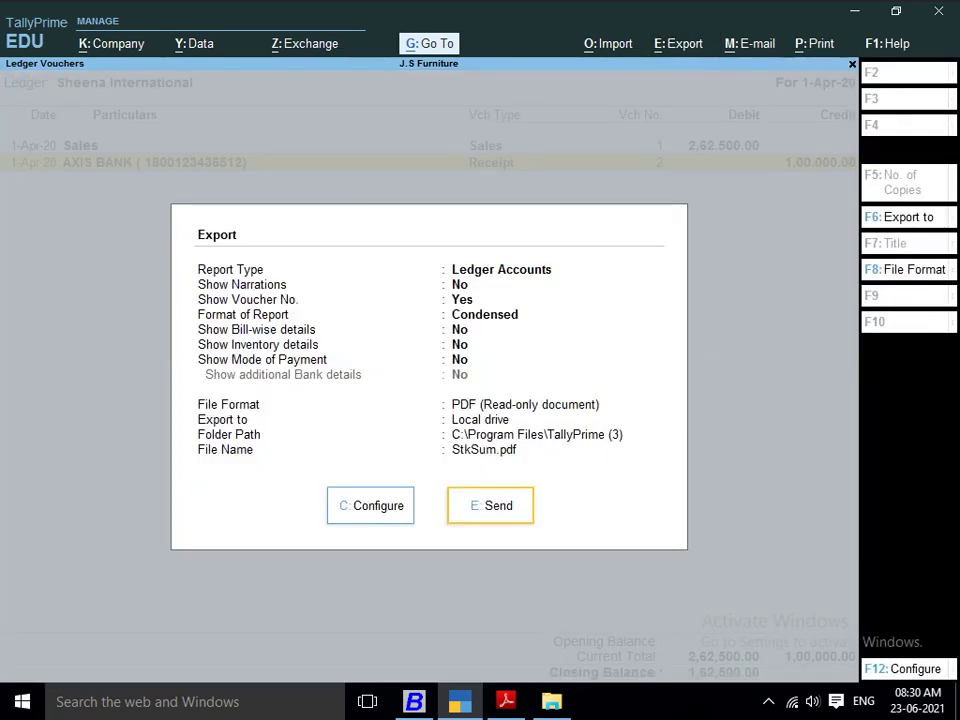
key(Left)
key(Return)
Set the export folder path to the PROJECT 5 QN ANSWER folder inside the Tally data folder on drive E.
key(Down)
key(Down)
key(Down)
key(Down)
key(Down)
key(Down)
key(Down)
key(Down)
key(Down)
key(Down)
key(Down)
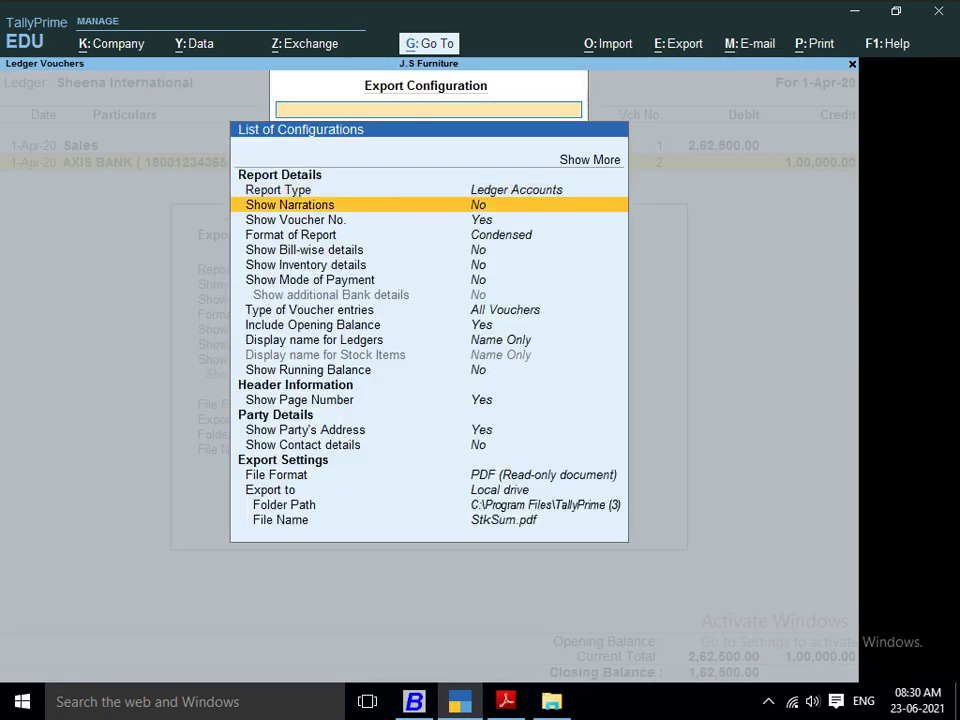
key(Down)
key(Down)
key(Down)
key(Down)
key(Down)
key(Down)
key(Down)
key(Down)
key(Down)
key(Up)
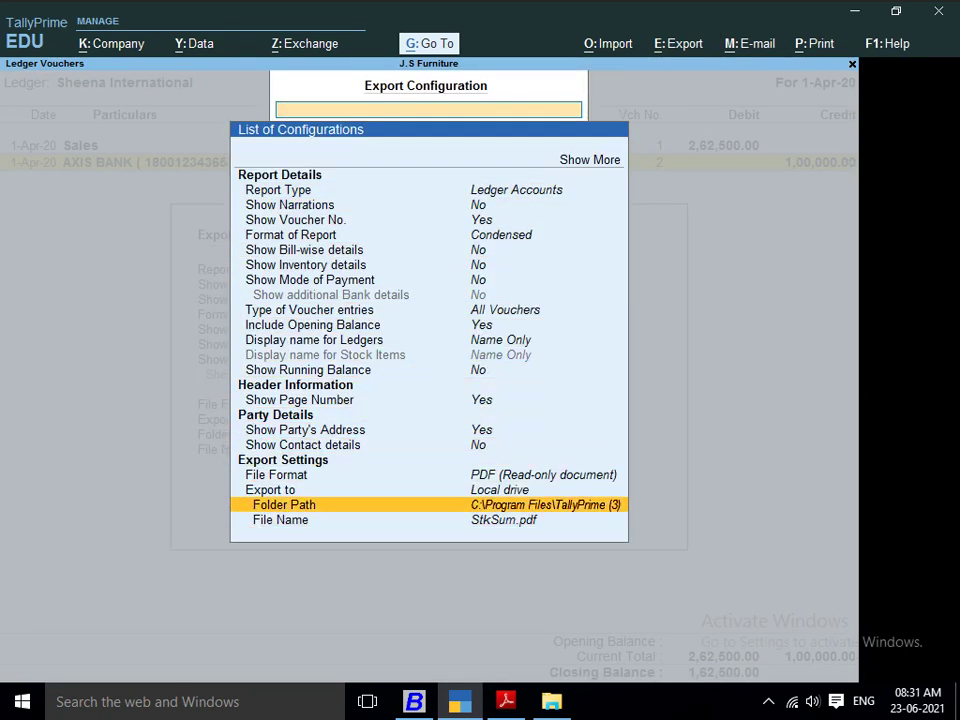
key(Down)
key(Up)
key(Return)
key(Return)
key(Up)
key(Up)
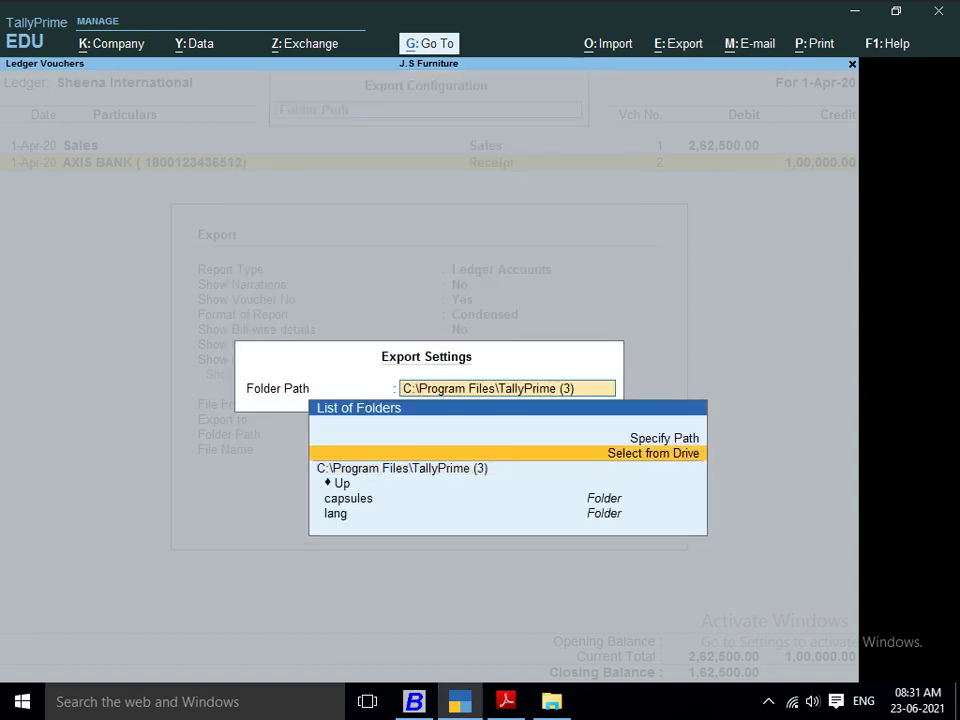
key(Return)
text(E:\FAIZ TALLY DATA\PROJECT 5 QN ANSWER)
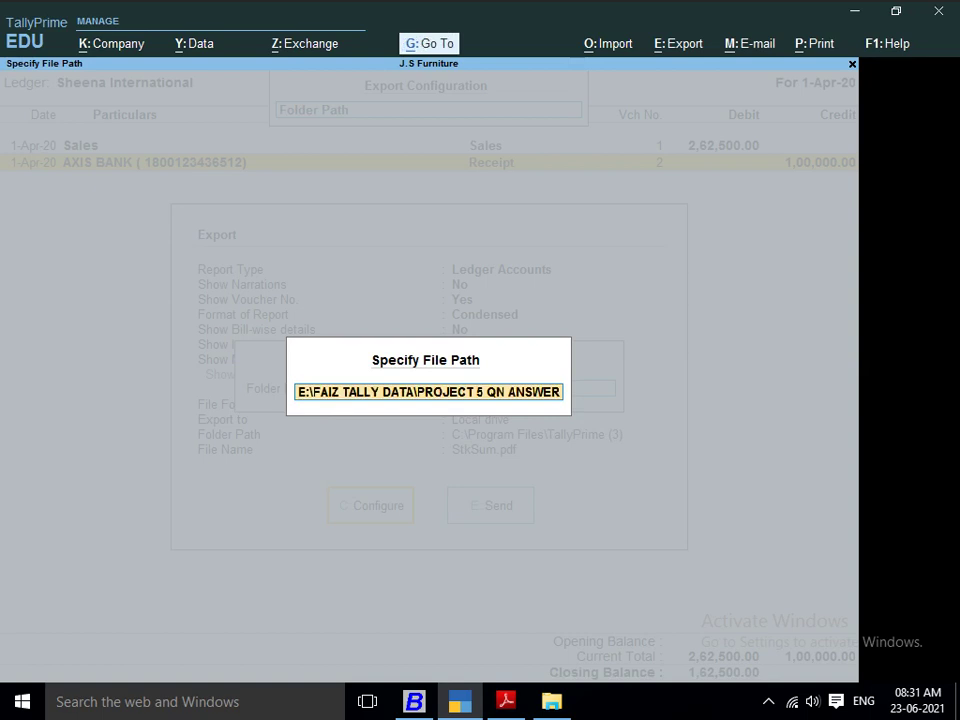
key(Return)
key(Return)
key(Down)
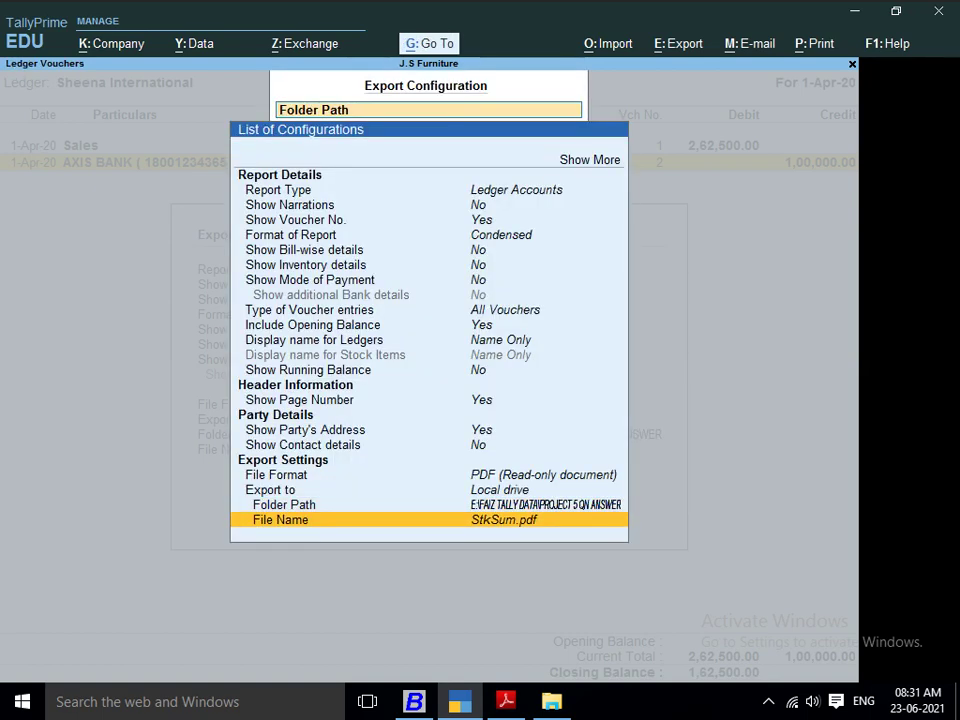
Set the export file name to SHEENA INTERNATIONAL and close the export configuration.
key(Return)
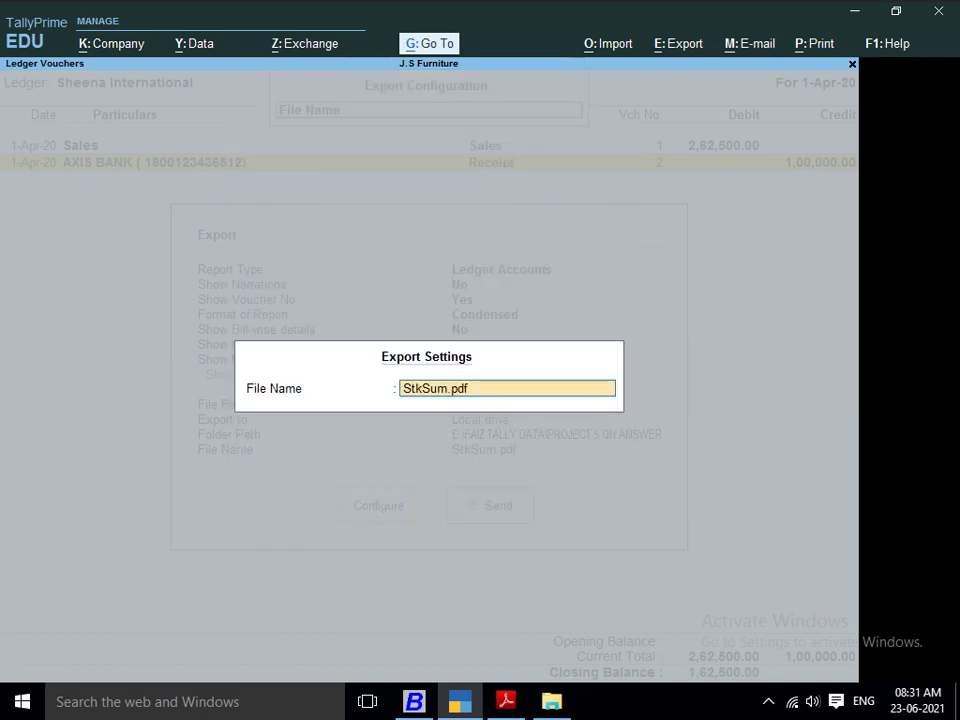
text(SHEENA INTER)
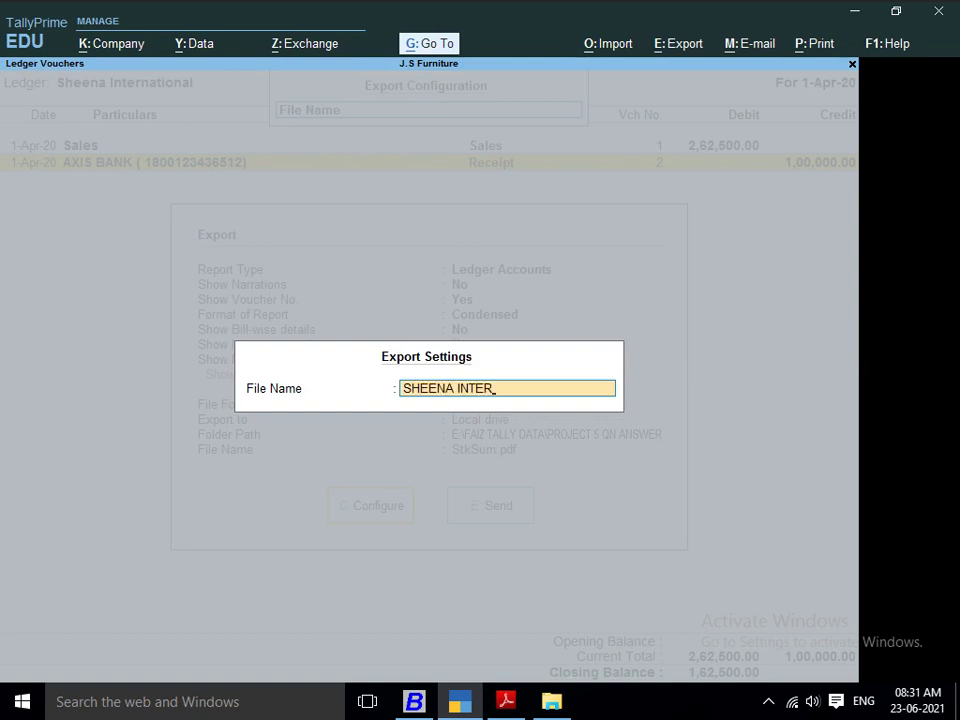
text(NATIONAL)
key(Return)
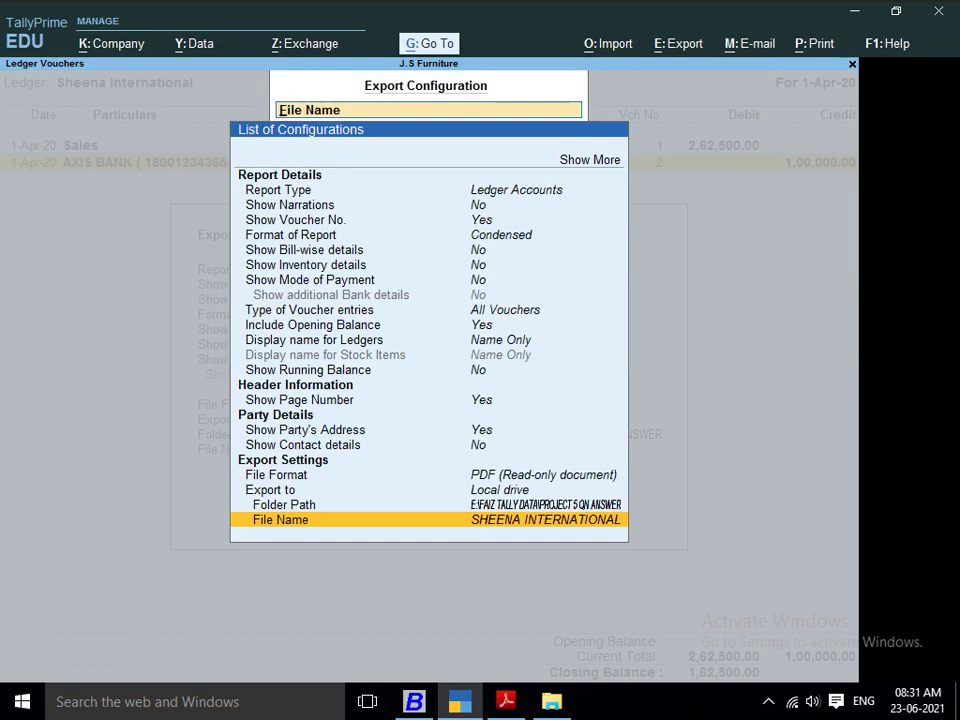
key(Escape)
key(Escape)
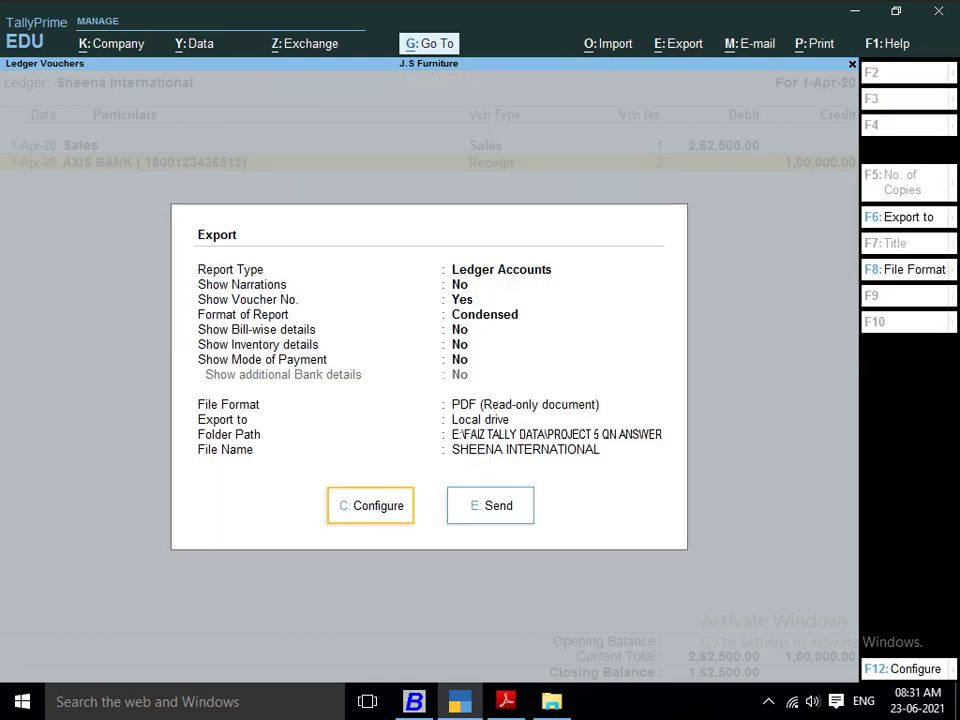
Export the Sheena International ledger report as a PDF and view the resulting file at 75% zoom.
key(Right)
key(Return)
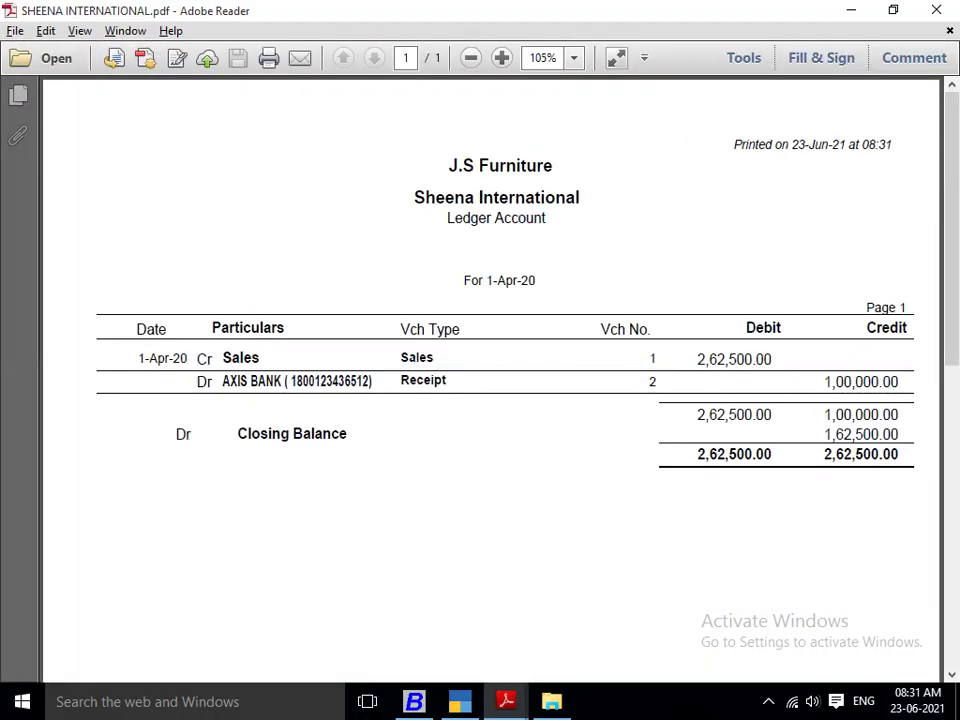
click(574, 58)
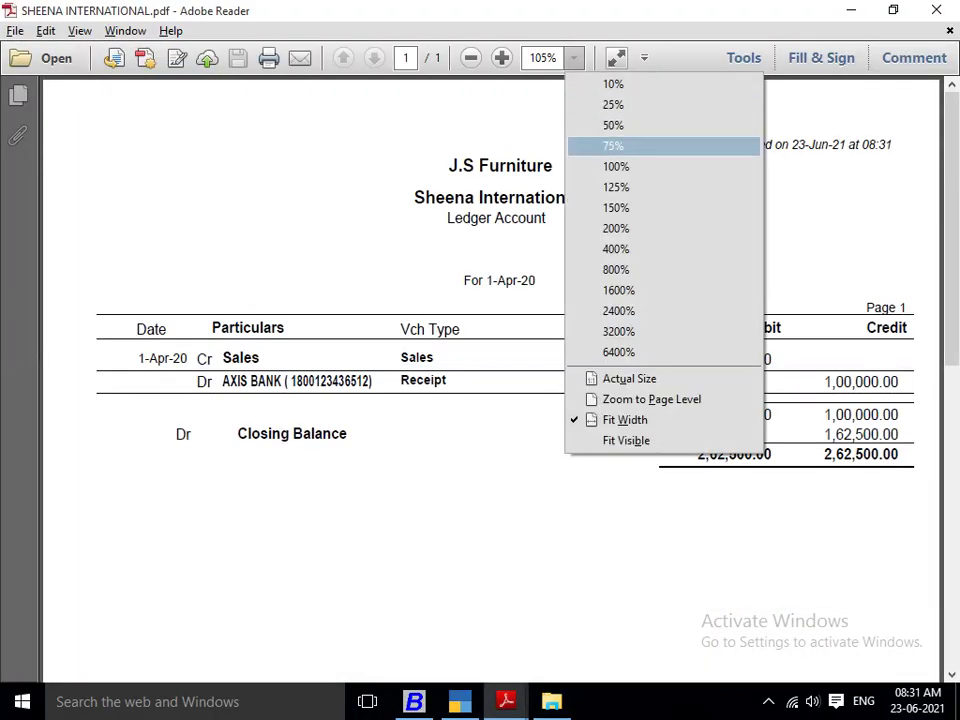
click(615, 146)
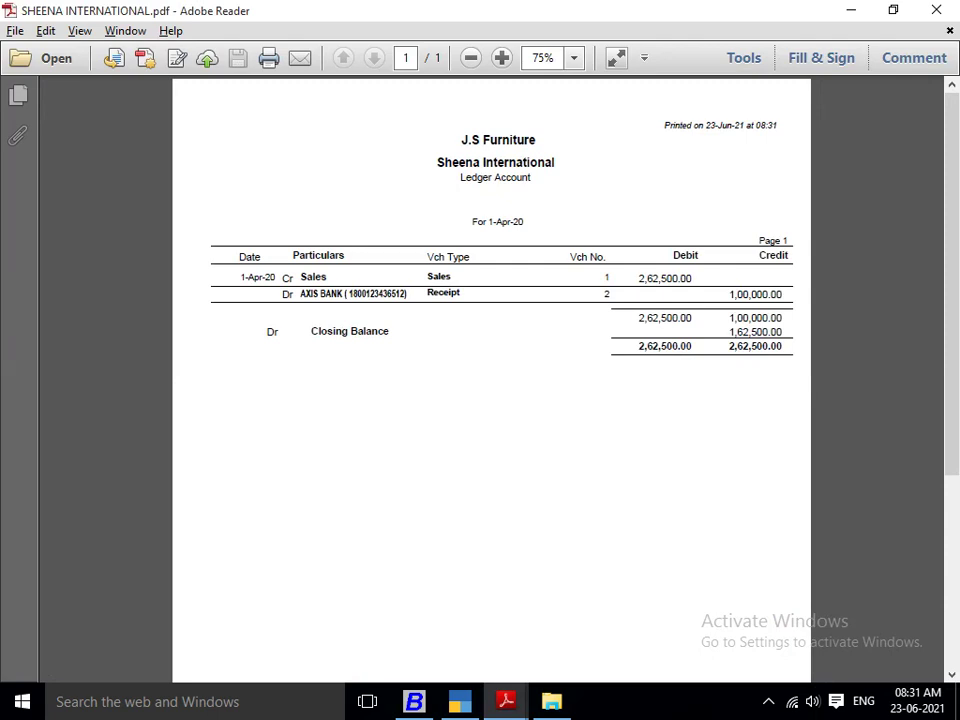
Read the next exercise question in Project 5.pdf, then switch back to the exported Sheena International PDF.
key(alt+Tab)
scroll(490, 380, down, 1)
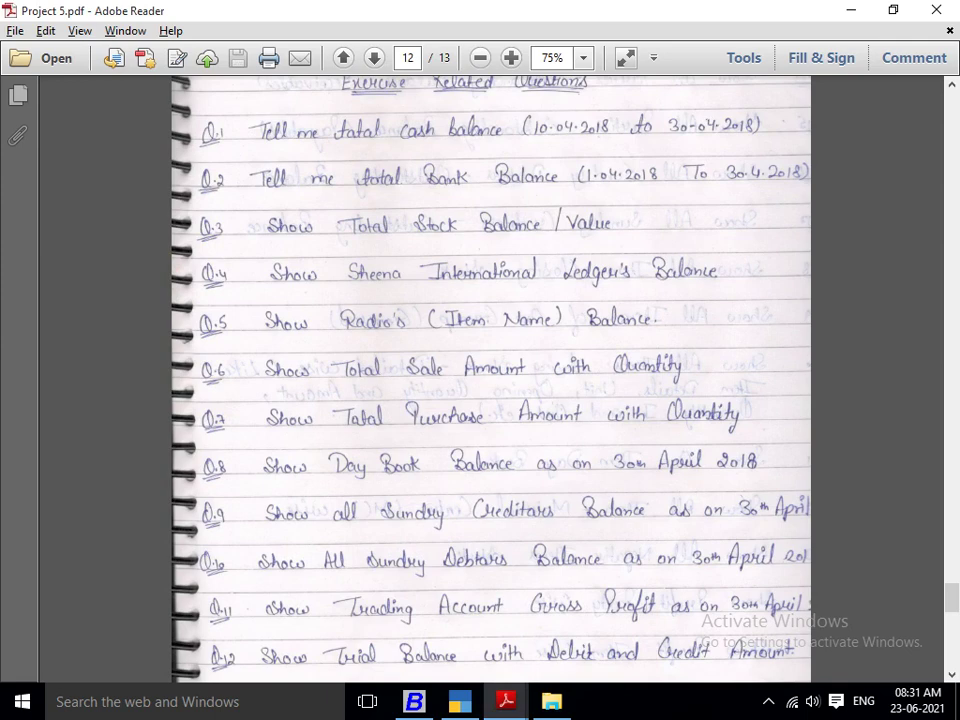
key(alt+Tab)
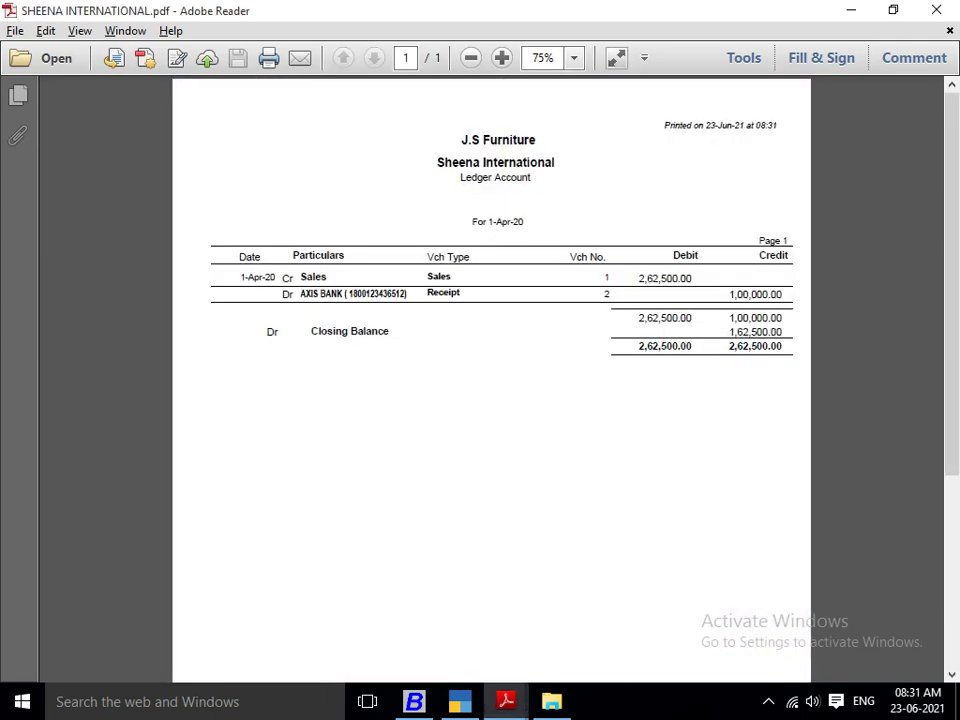
Close the exported Sheena International PDF, then switch to TallyPrime and return to the Gateway of Tally.
key(ctrl+w)
key(alt+Tab)
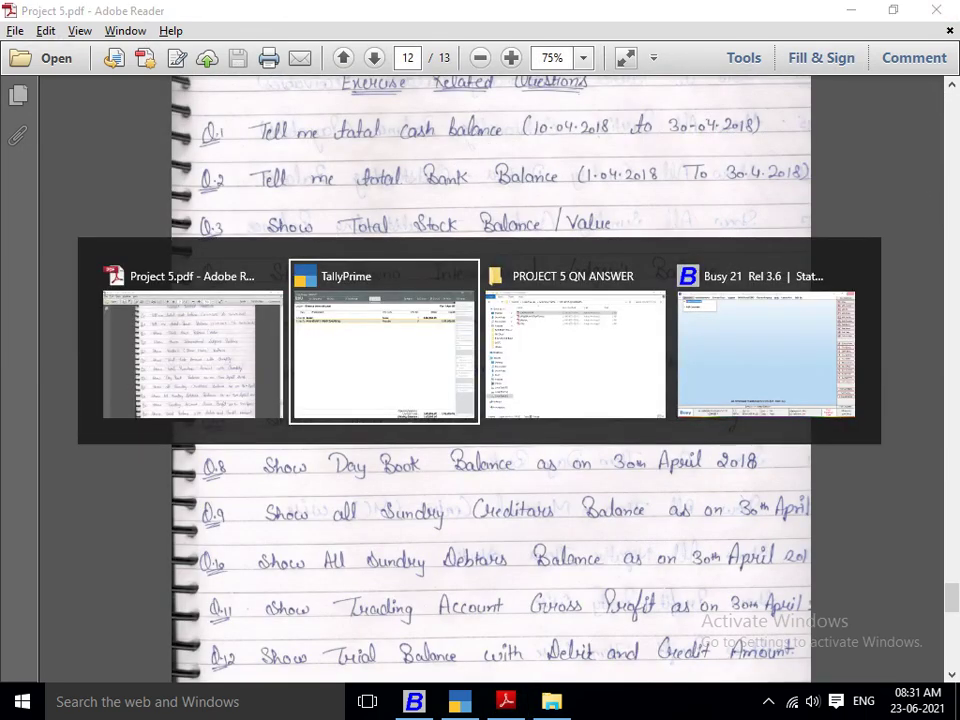
key(Escape)
key(Escape)
key(Escape)
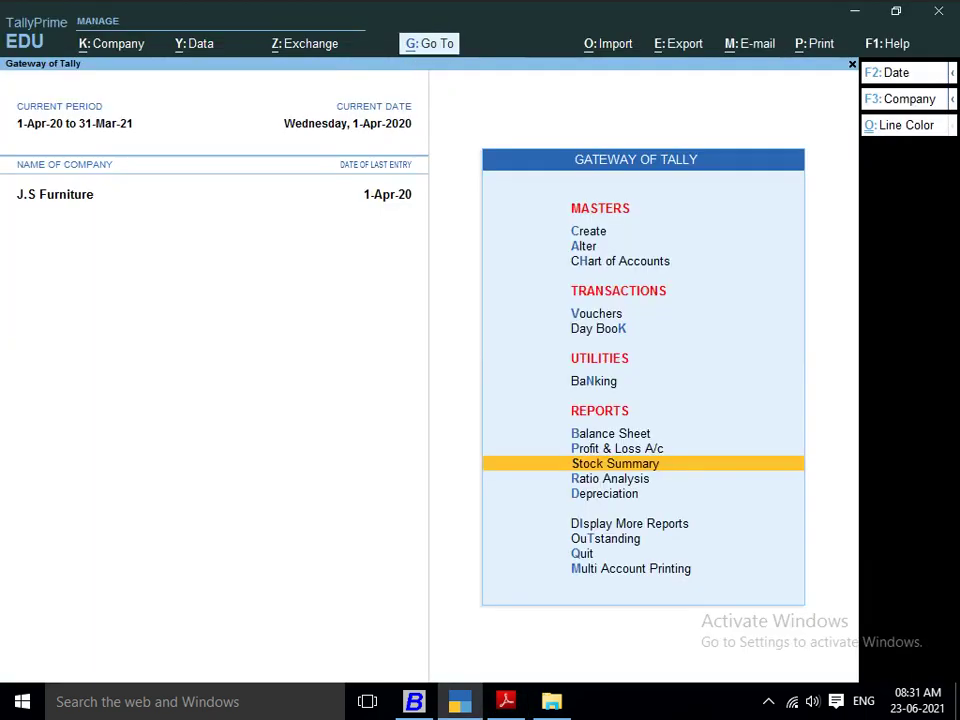
View the RADIO item's monthly summary from the Stock Summary report, then return to the Gateway of Tally.
key(alt+g)
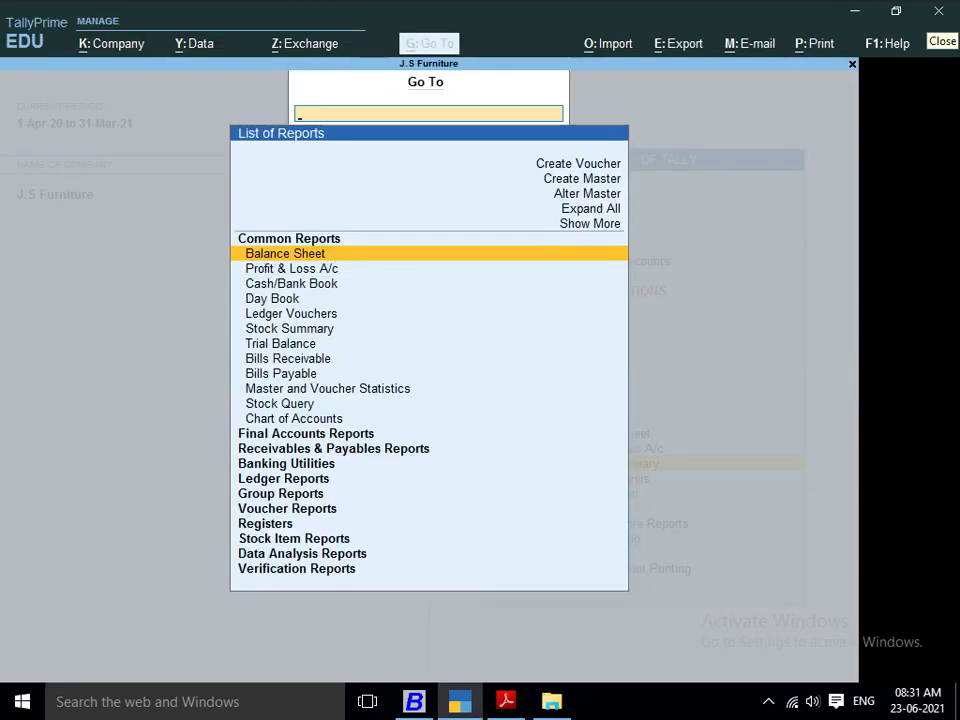
key(Down)
key(Down)
key(Down)
key(Down)
key(Down)
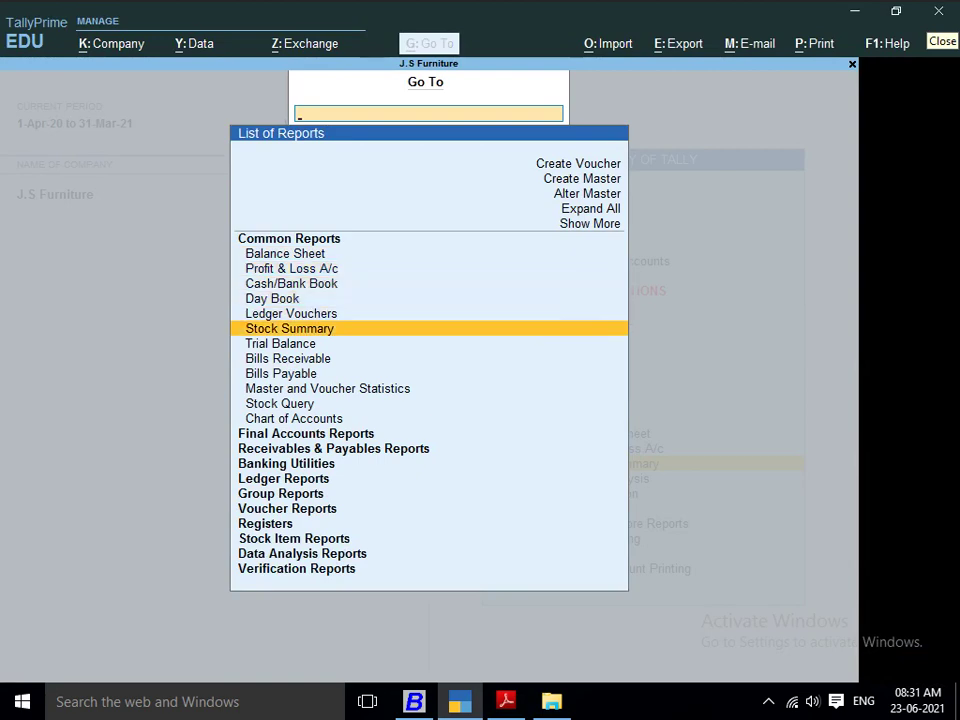
key(Return)
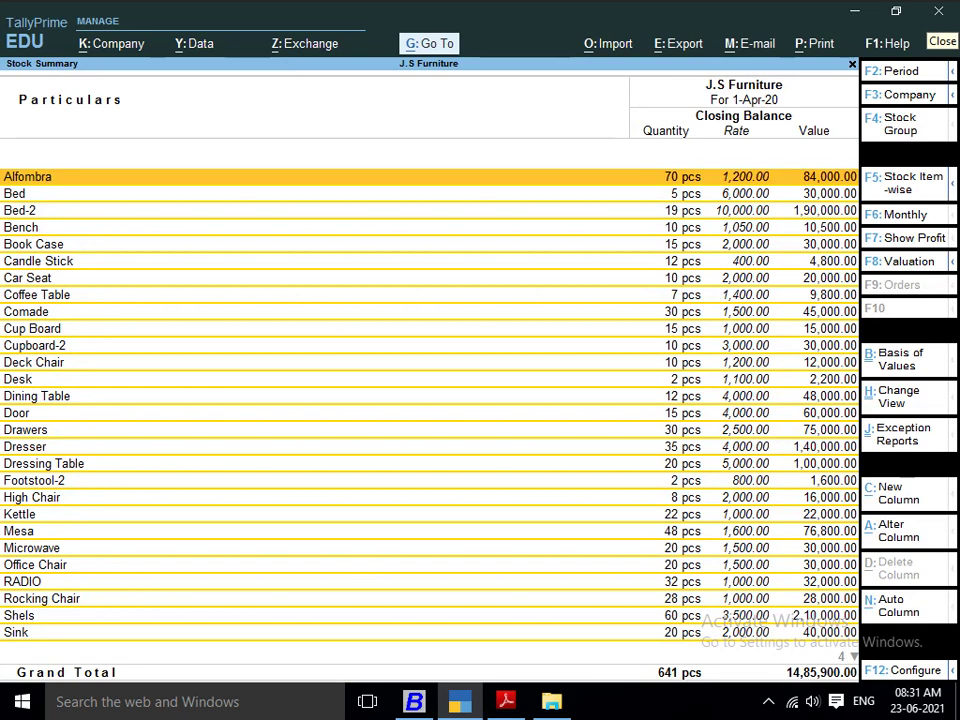
key(r)
key(Return)
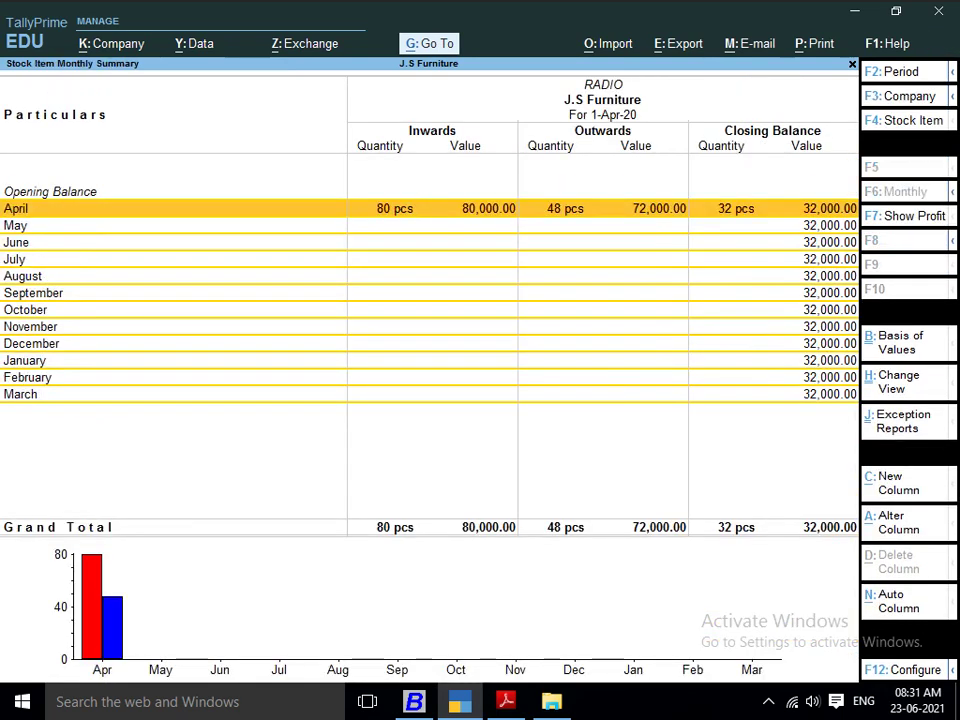
key(Escape)
key(Escape)
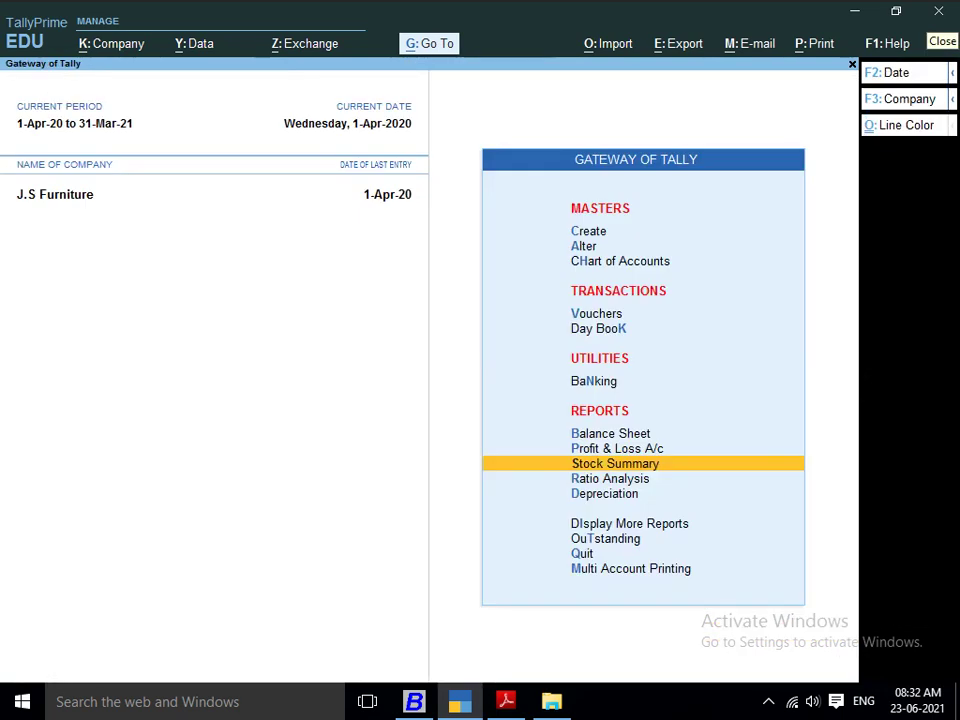
Open the Inventory Books among the additional reports.
key(Down)
key(Down)
key(Down)
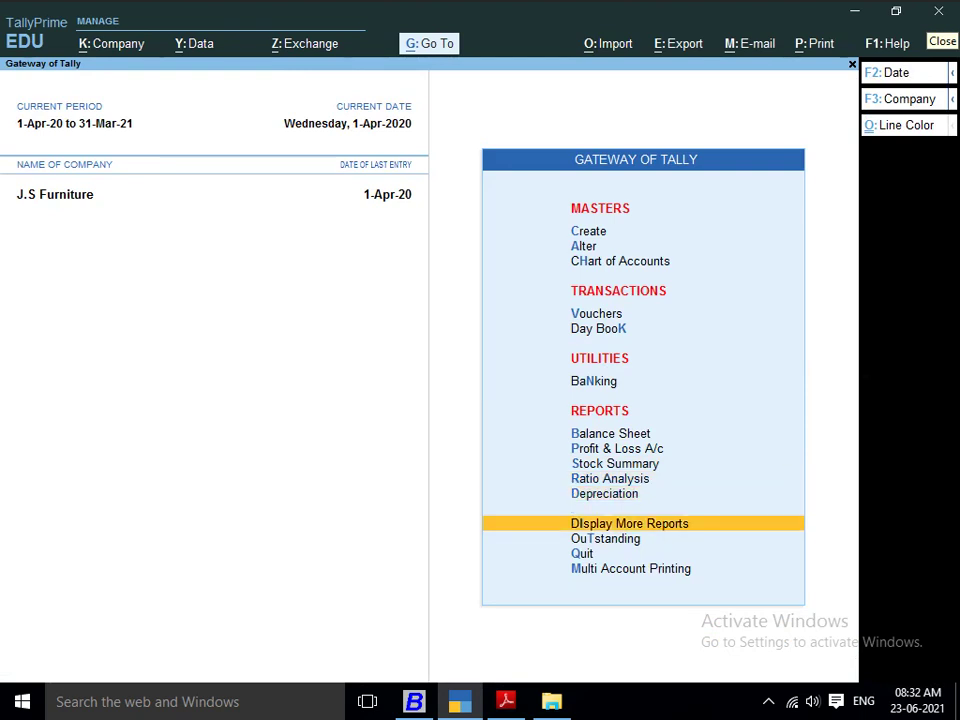
key(Return)
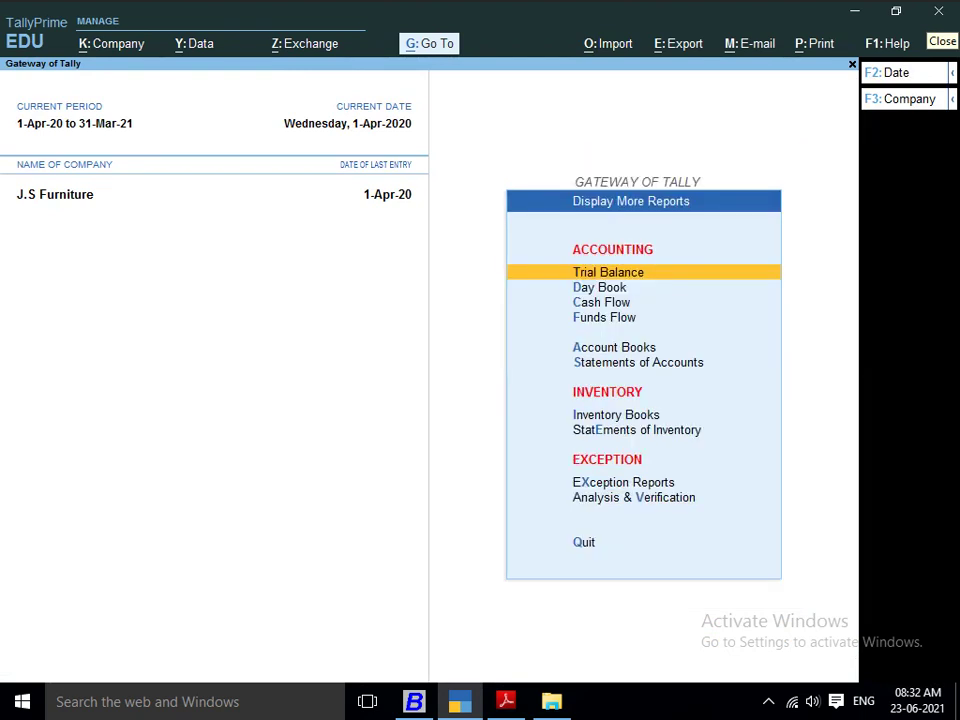
key(Down)
key(Down)
key(Down)
key(Down)
key(Down)
key(Down)
key(Down)
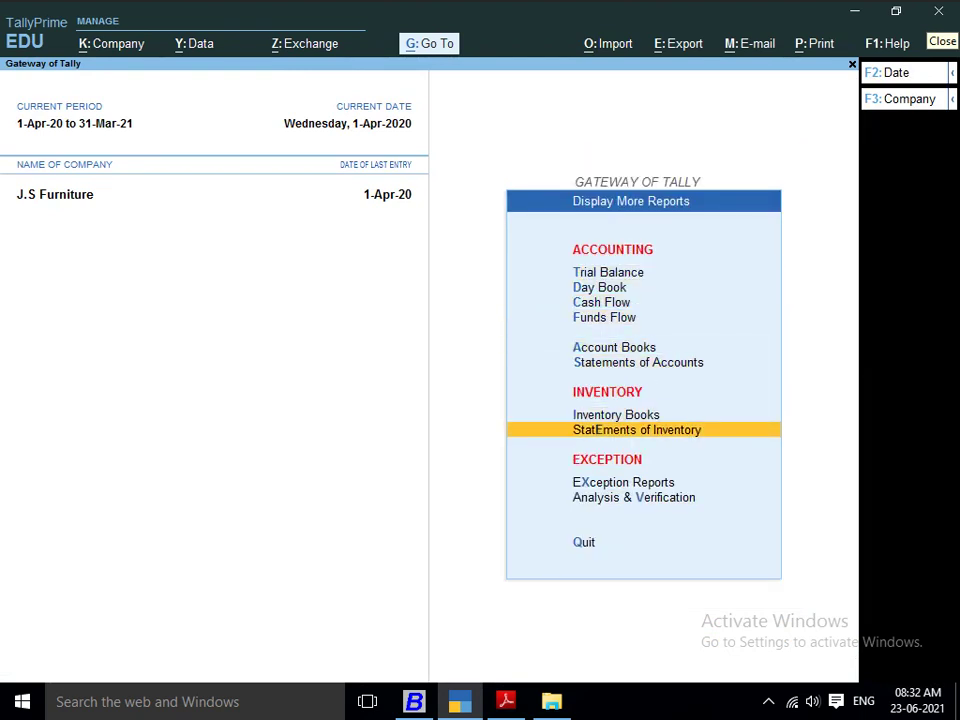
key(Up)
key(Return)
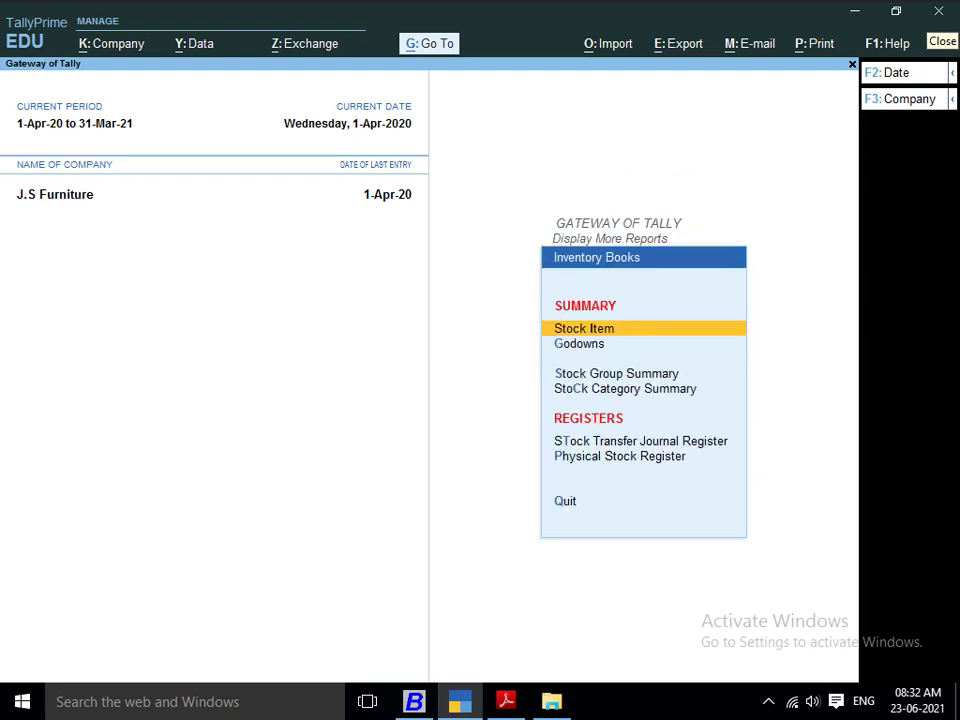
Open the stock item monthly summary for RADIO.
key(Return)
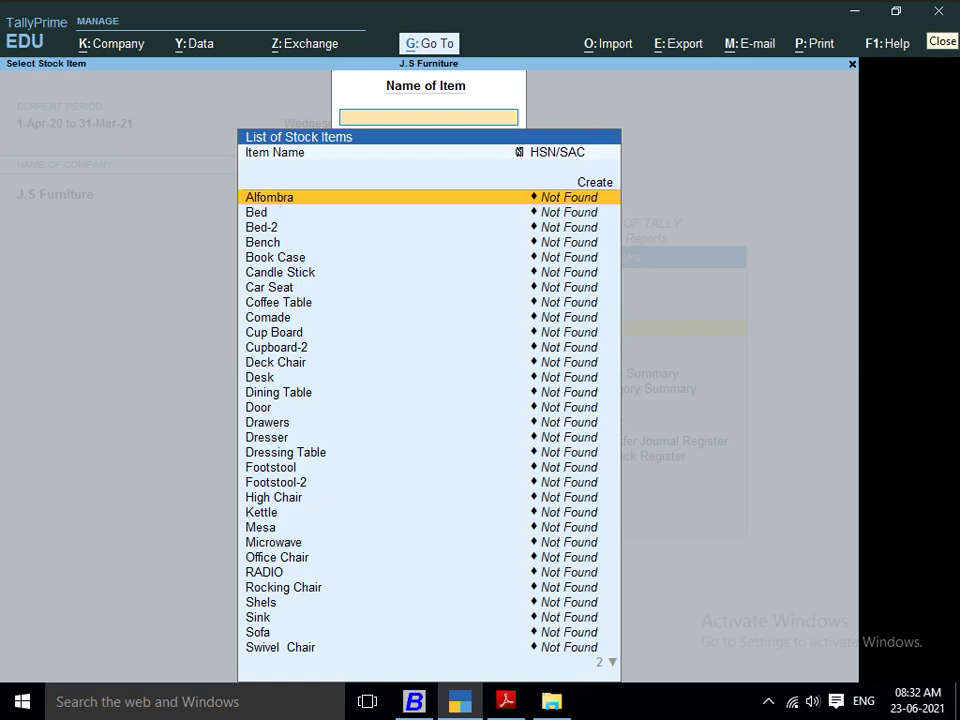
text(RAD)
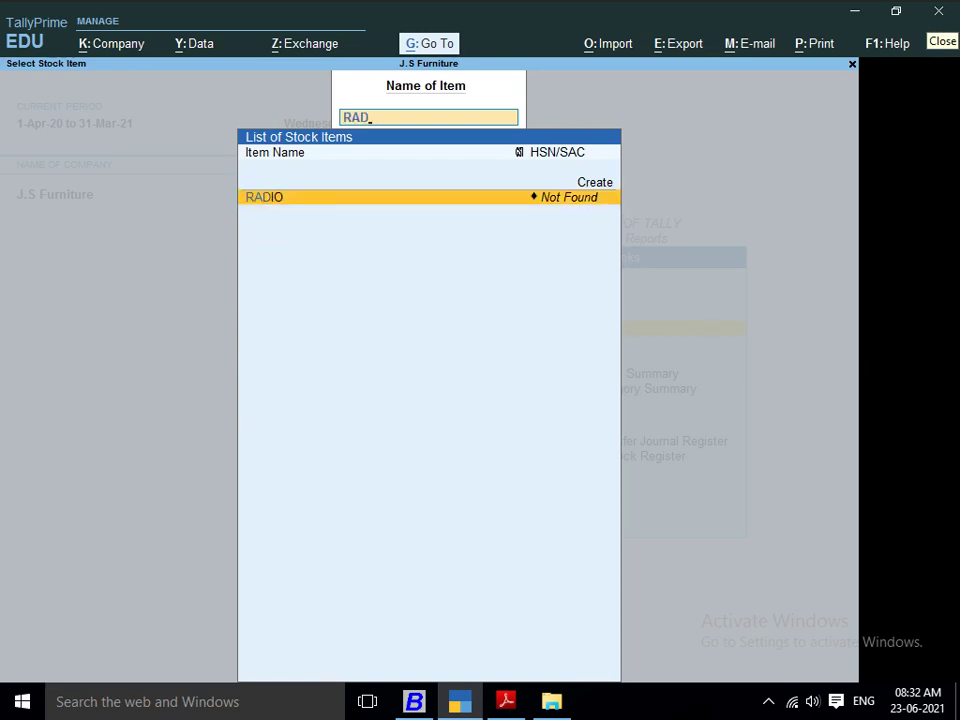
key(Return)
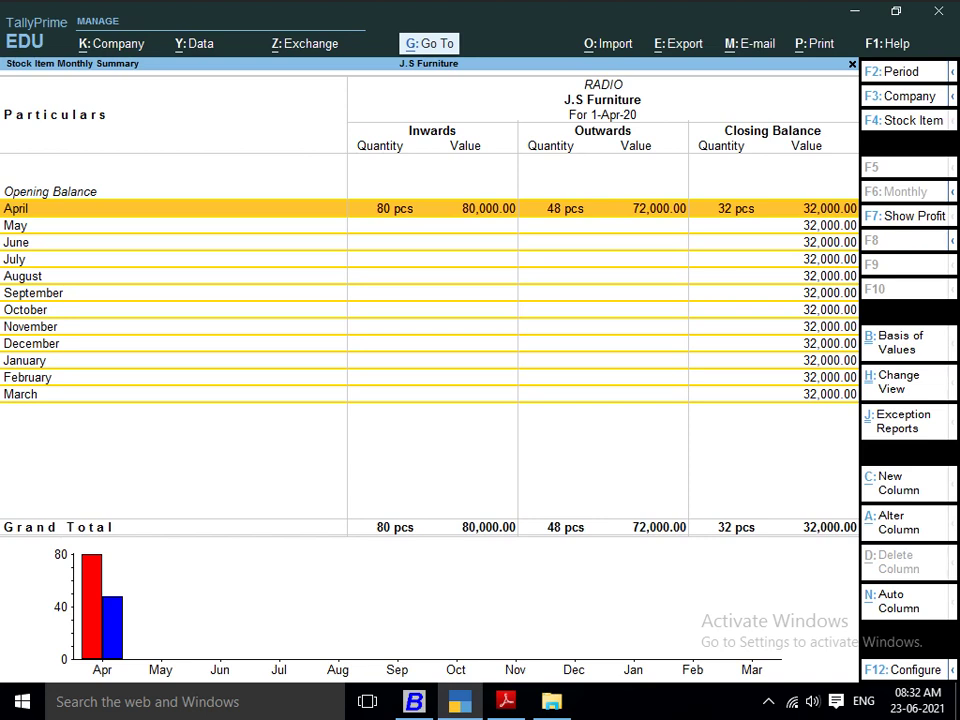
Check the exercise questions in Project 5.pdf, then switch back to TallyPrime and return to the Gateway of Tally.
key(alt+Tab)
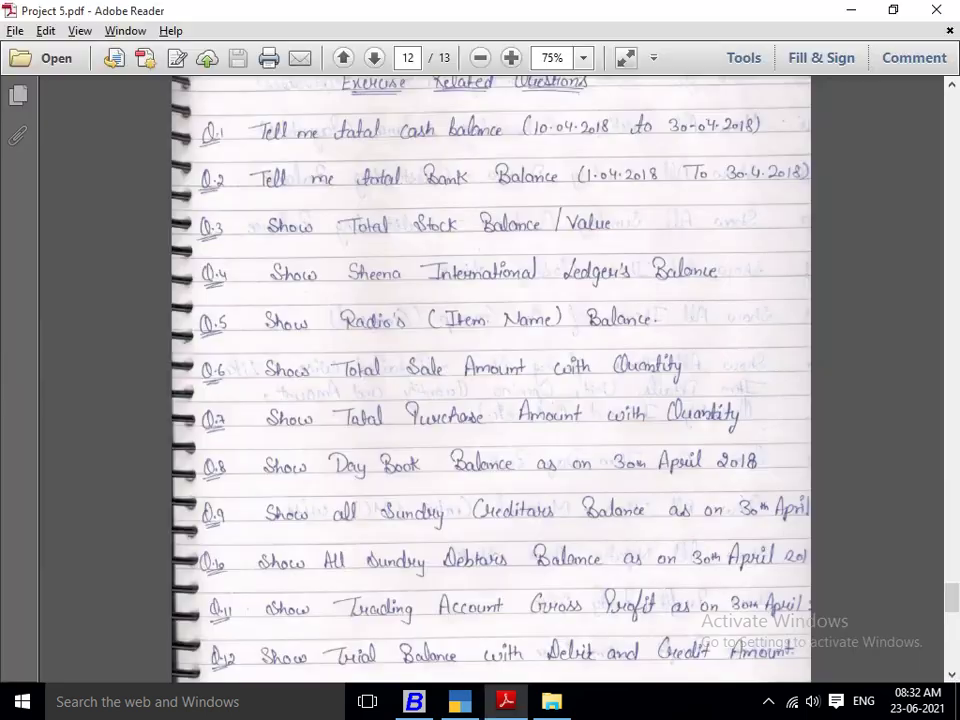
key(alt+Tab)
key(Escape)
key(Escape)
key(Escape)
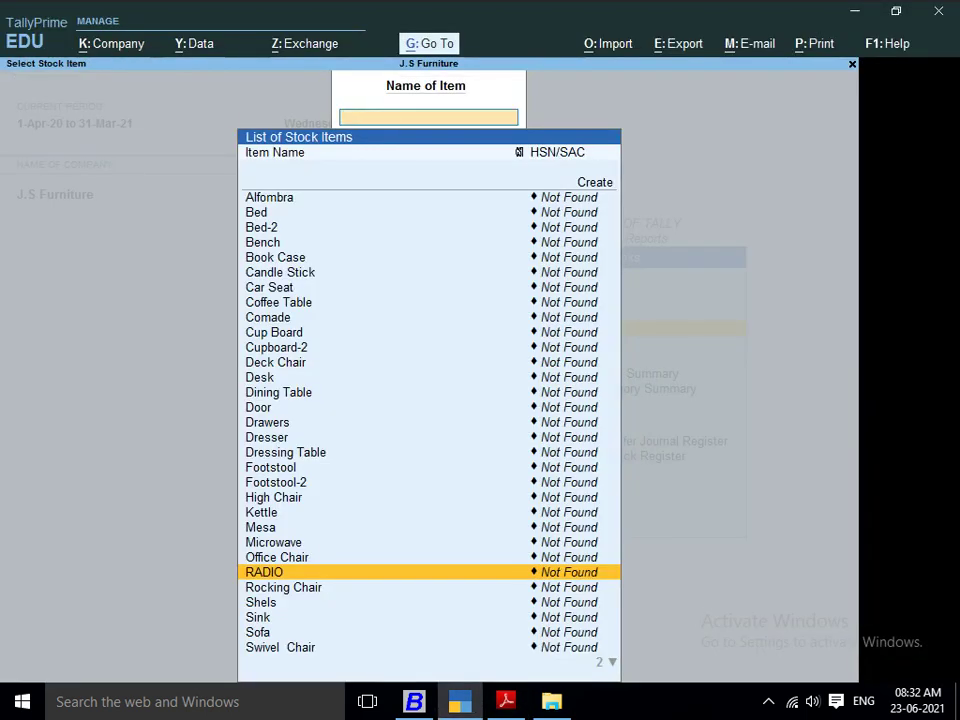
key(Escape)
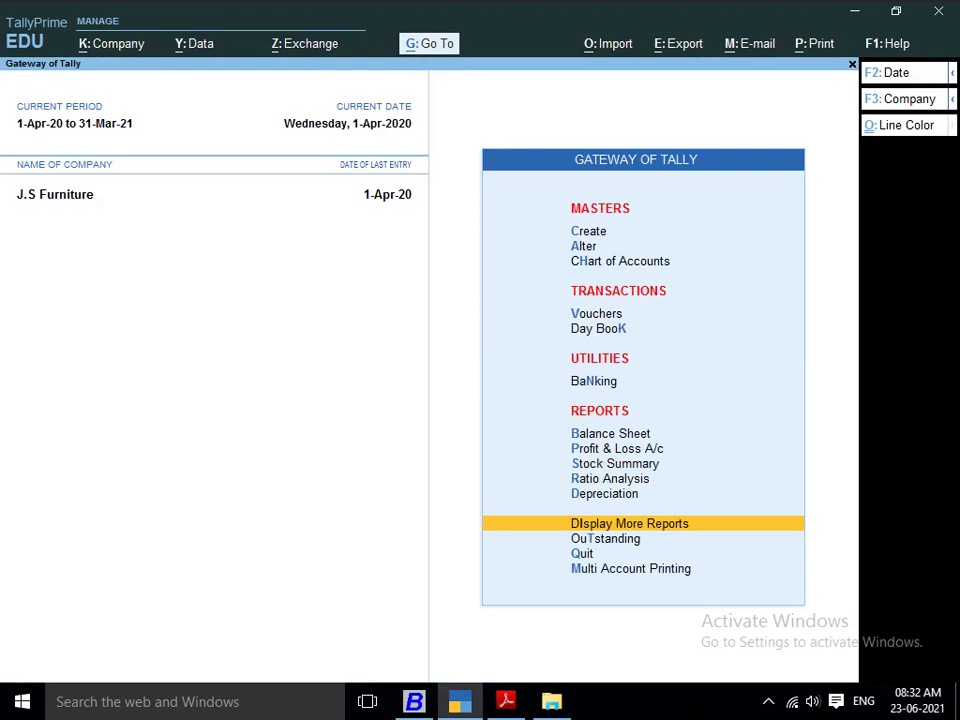
Reopen the Inventory Books from the Gateway of Tally and select the Stock Item report.
key(Down)
key(Up)
key(Return)
key(Down)
key(Down)
key(Down)
key(Down)
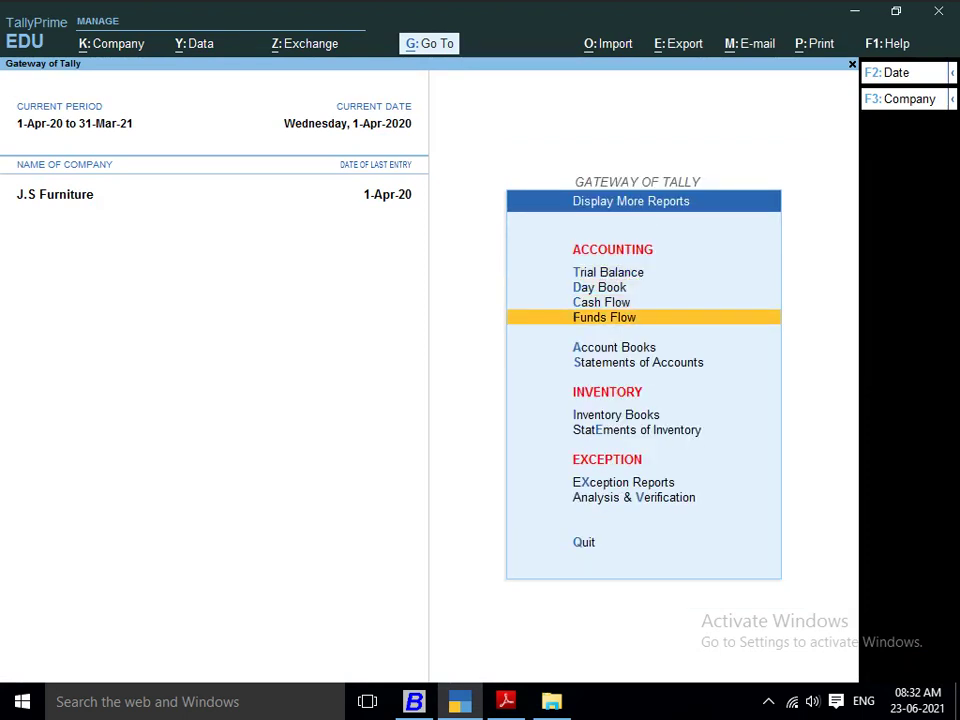
key(Down)
key(Down)
key(Down)
key(Up)
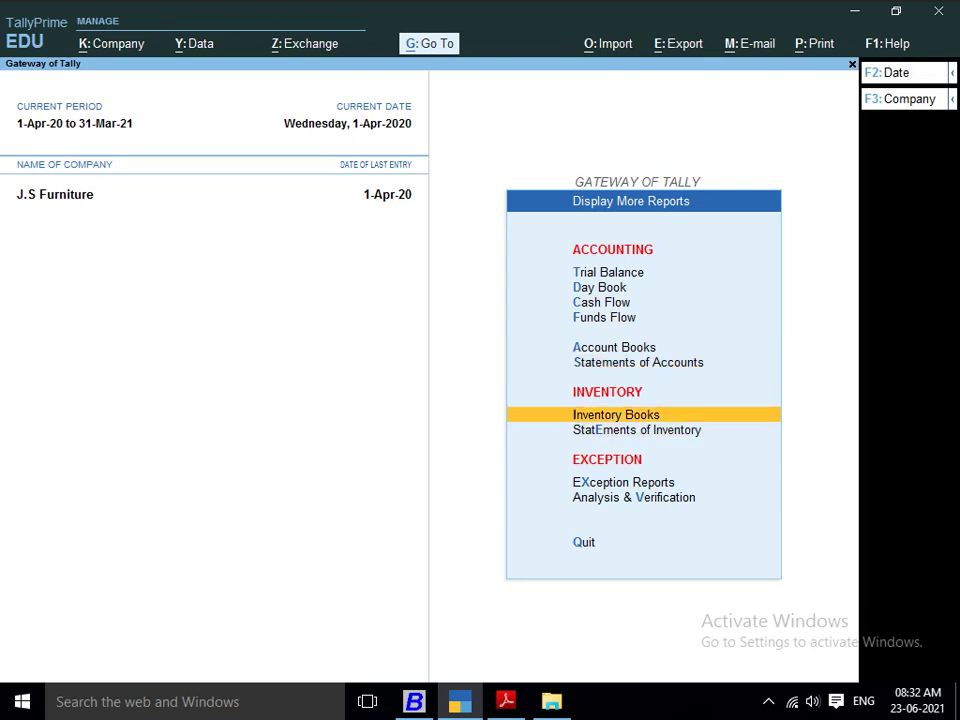
key(Return)
key(Down)
key(Up)
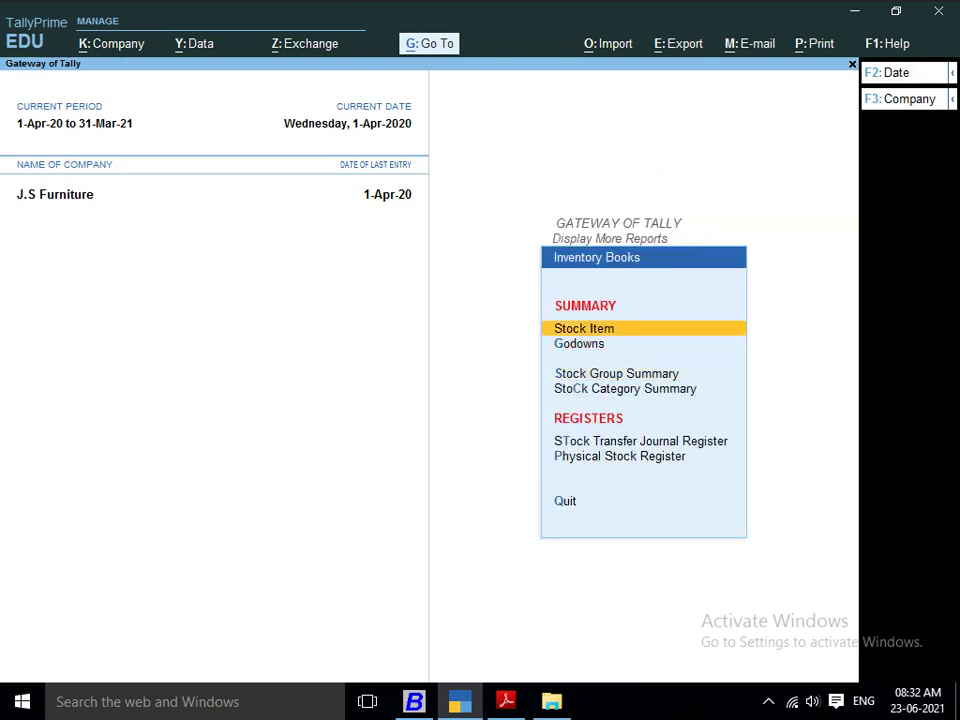
View the RADIO stock item's April vouchers through its monthly summary, then return to the Inventory Books.
key(Return)
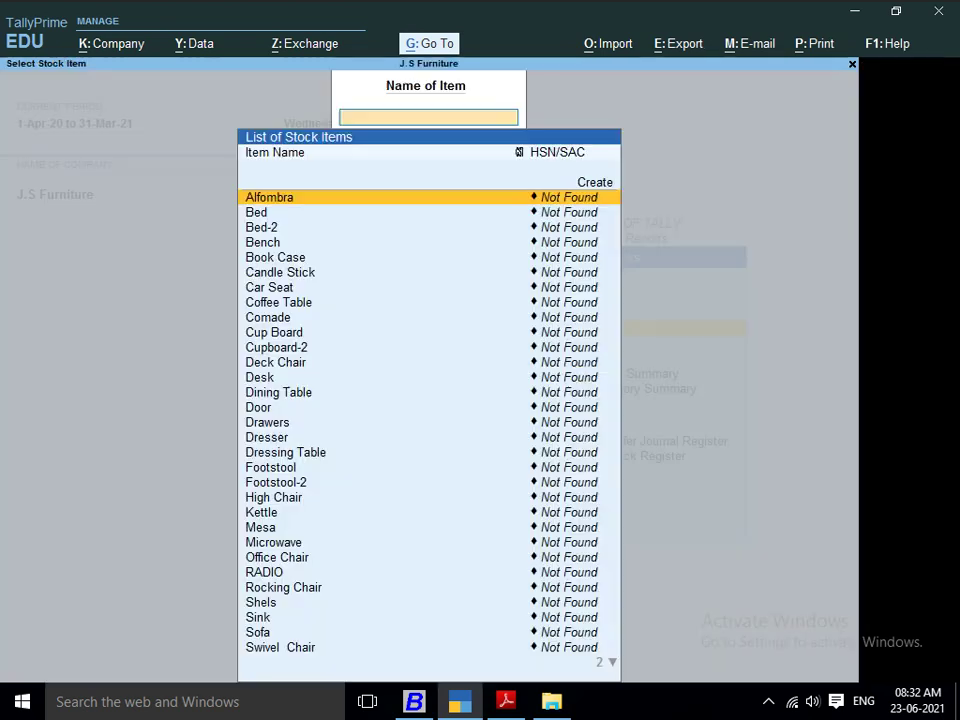
key(Down)
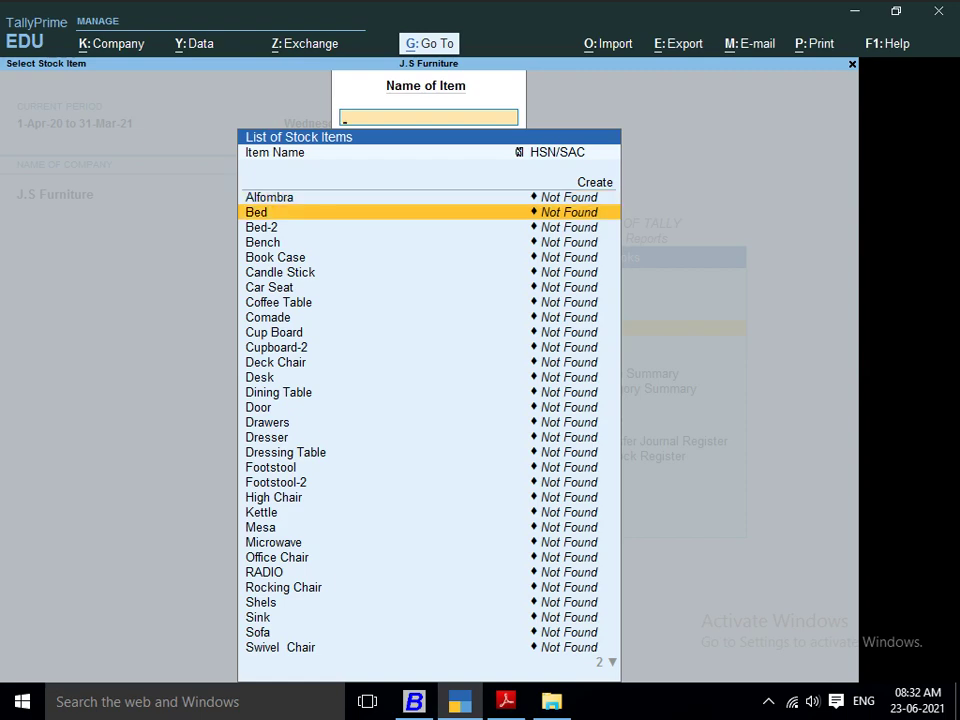
text(RADI)
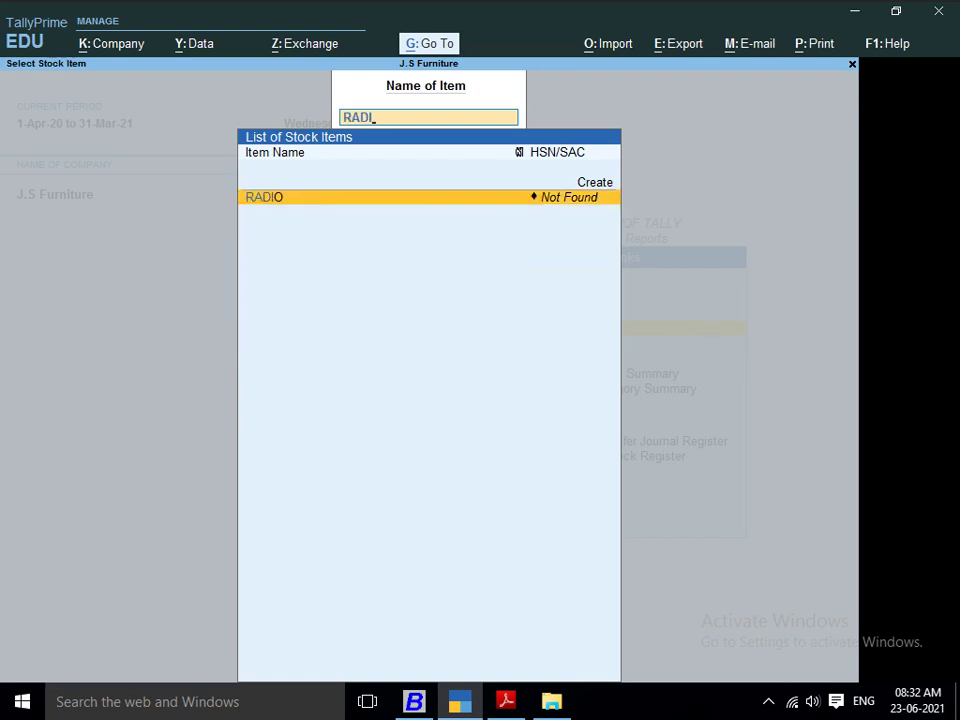
key(Return)
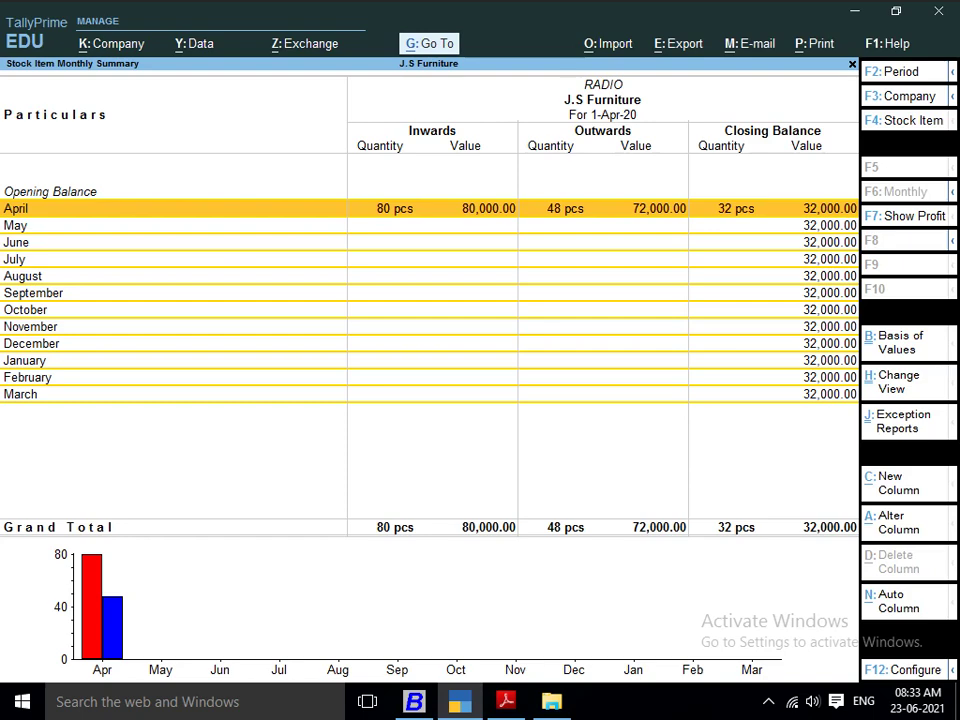
key(Return)
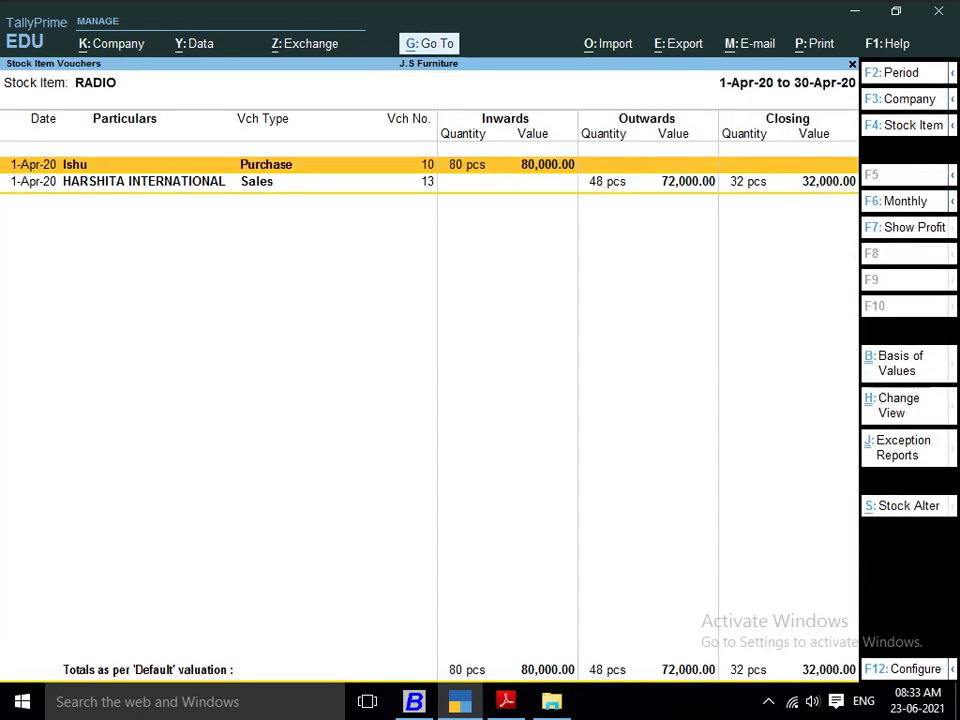
key(Escape)
key(Escape)
key(Escape)
key(Escape)
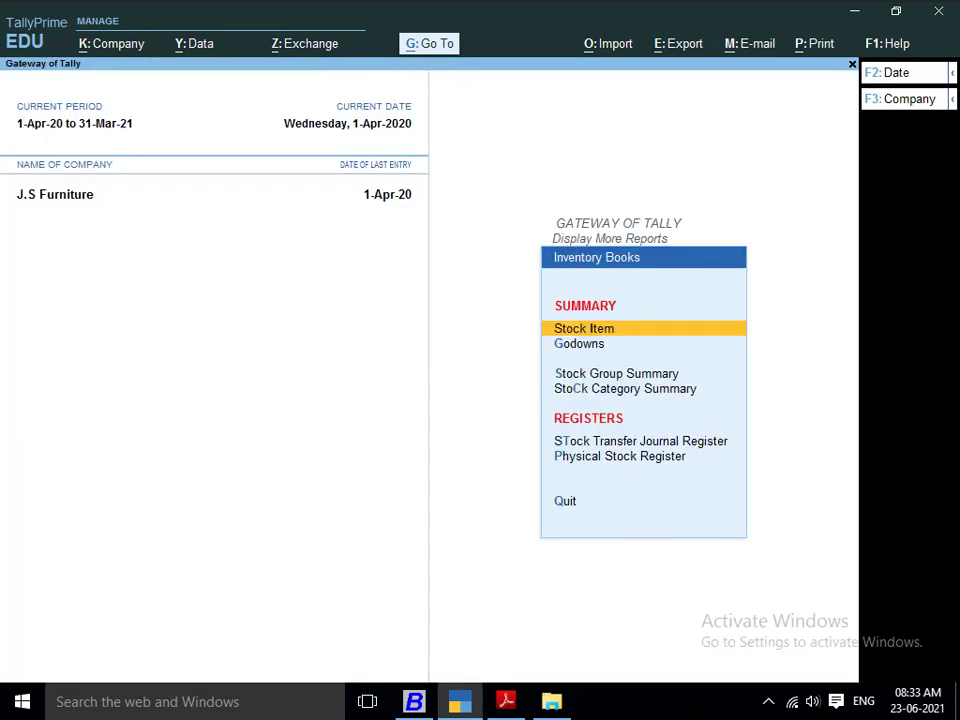
Leave the Inventory Books and select Account Books in Display More Reports.
key(Escape)
key(Up)
key(Up)
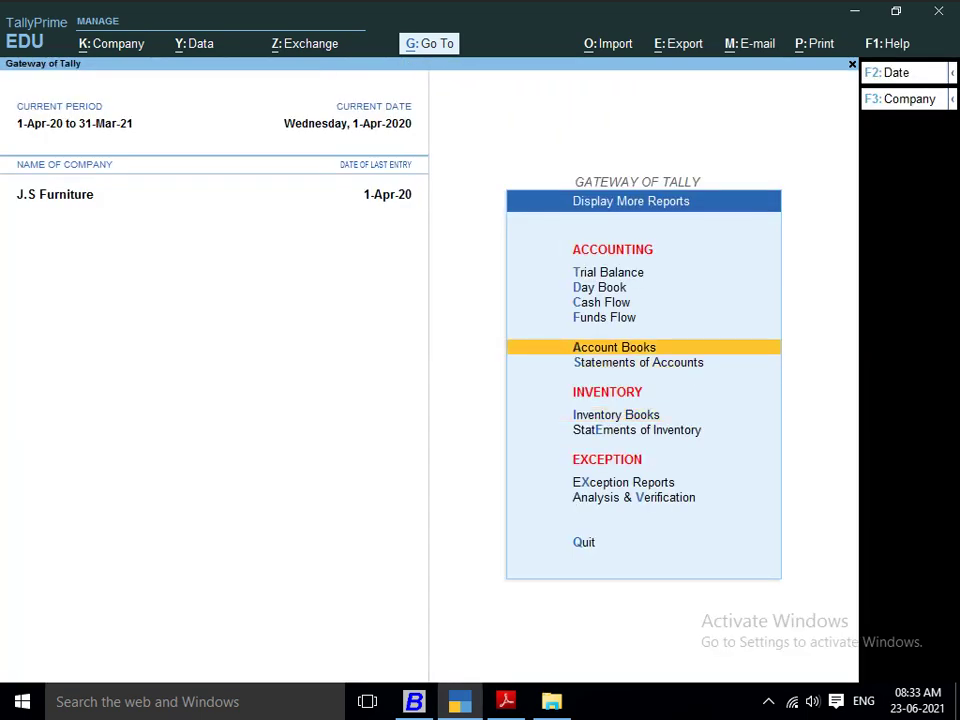
key(Return)
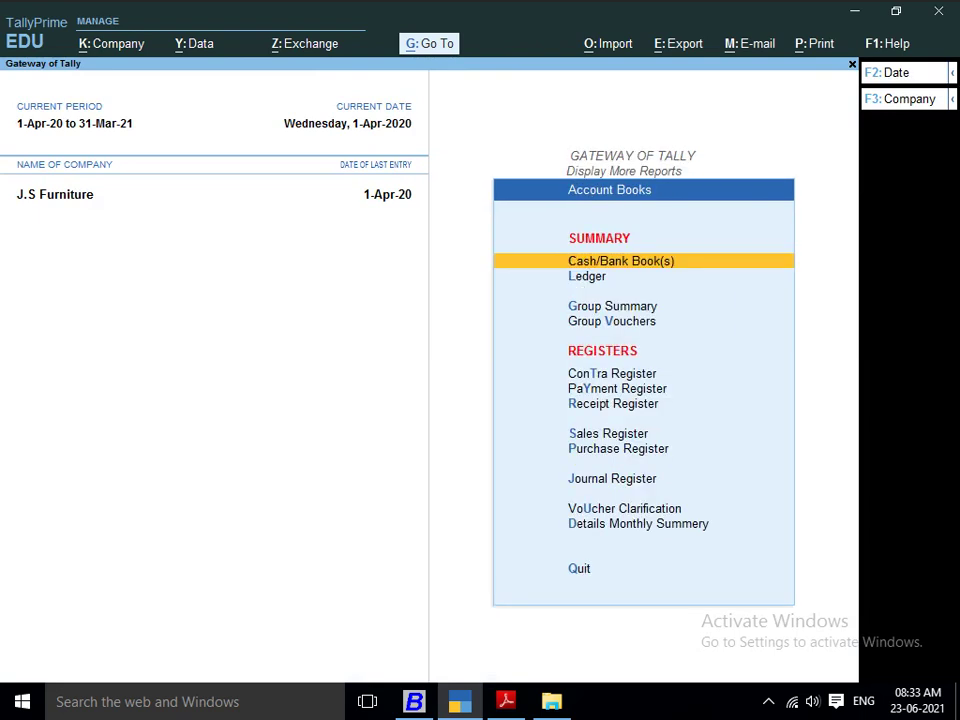
key(Escape)
key(Down)
key(Down)
key(Down)
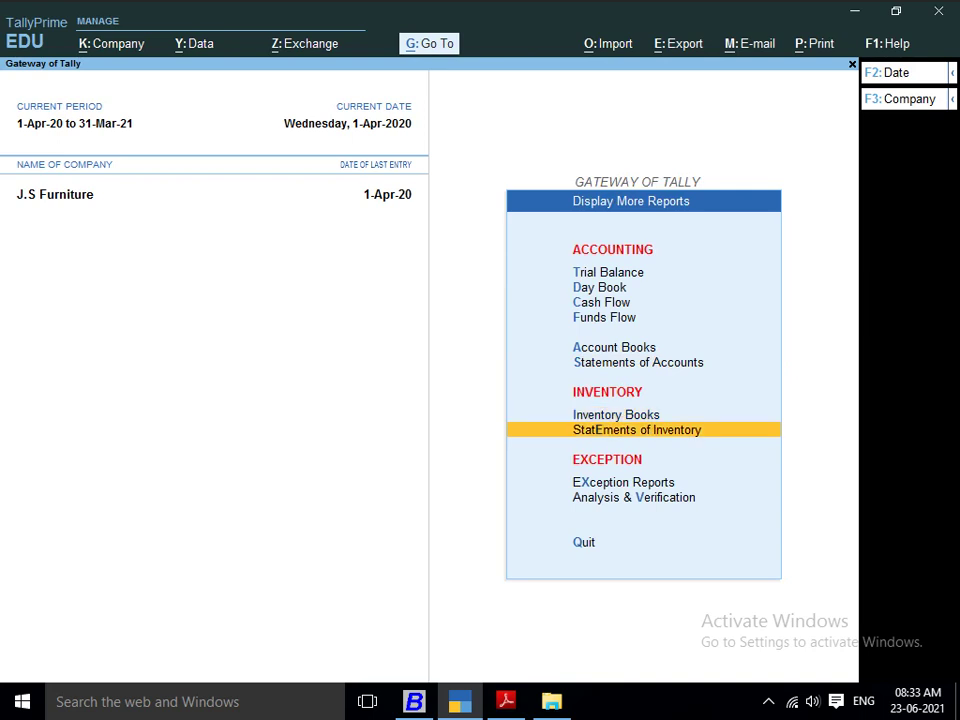
key(Up)
key(Down)
key(Up)
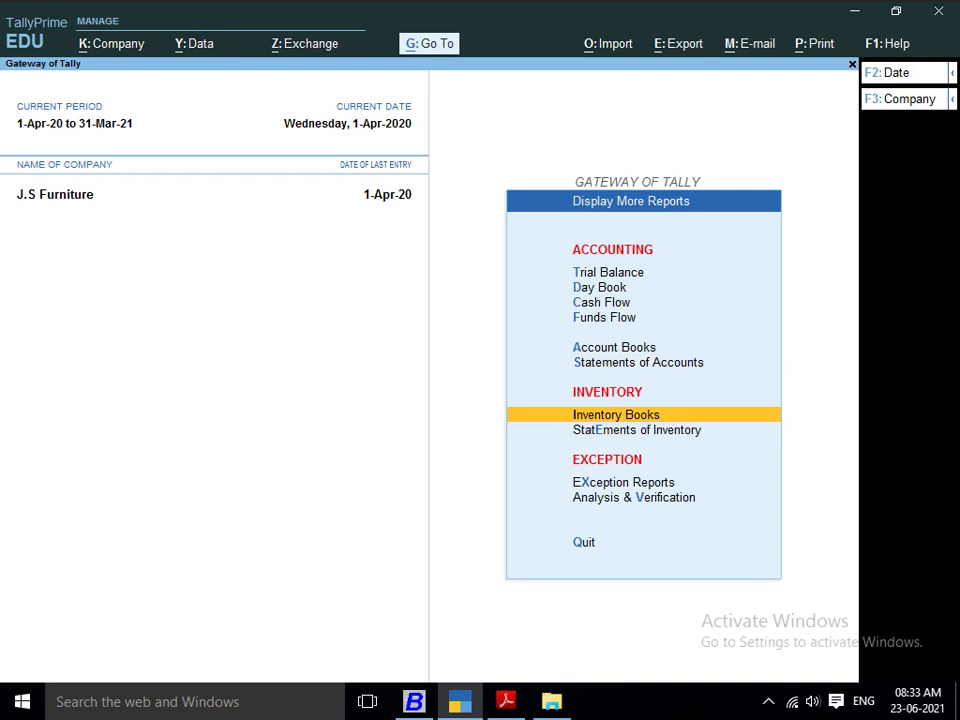
key(Up)
key(Up)
key(Up)
key(Down)
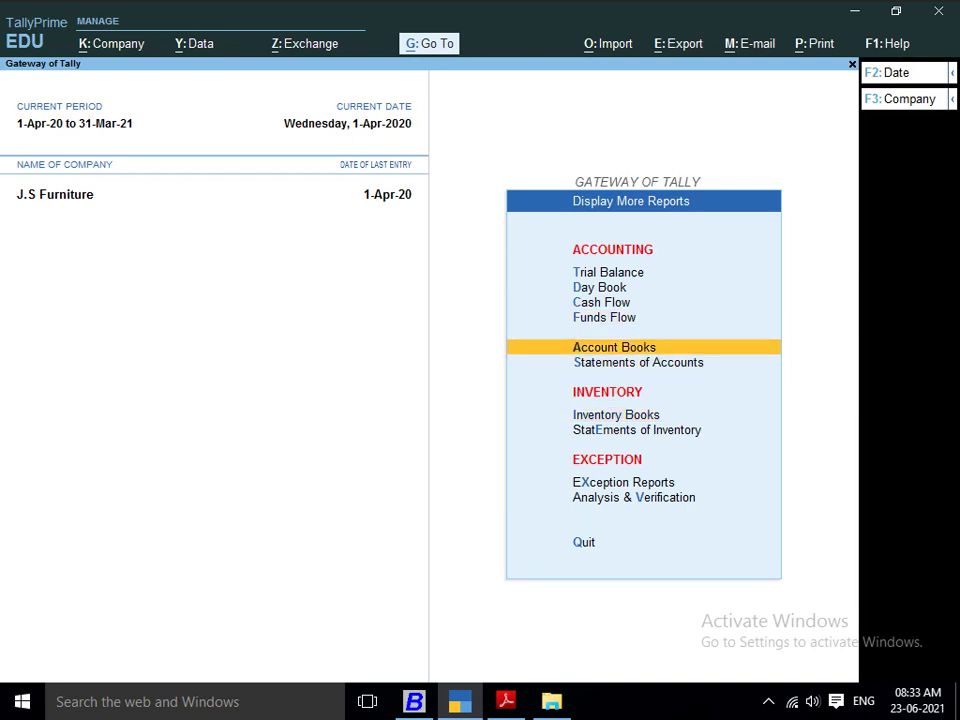
key(Return)
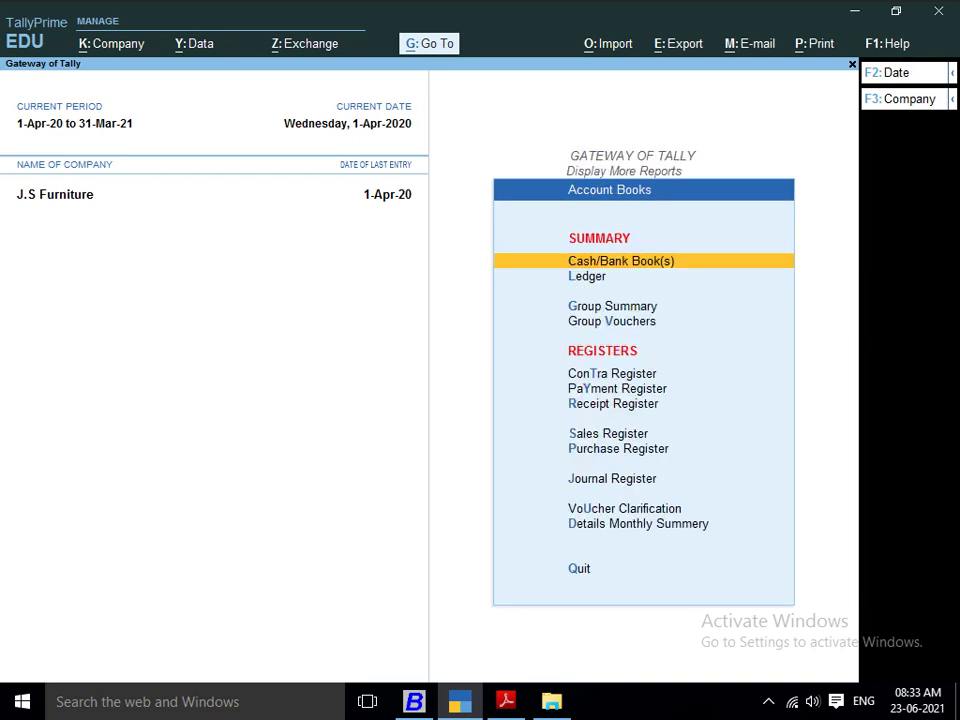
key(Escape)
Look up the next exercise question in Project 5.pdf, then switch back to TallyPrime.
key(alt+Tab)
scroll(490, 380, down, 1)
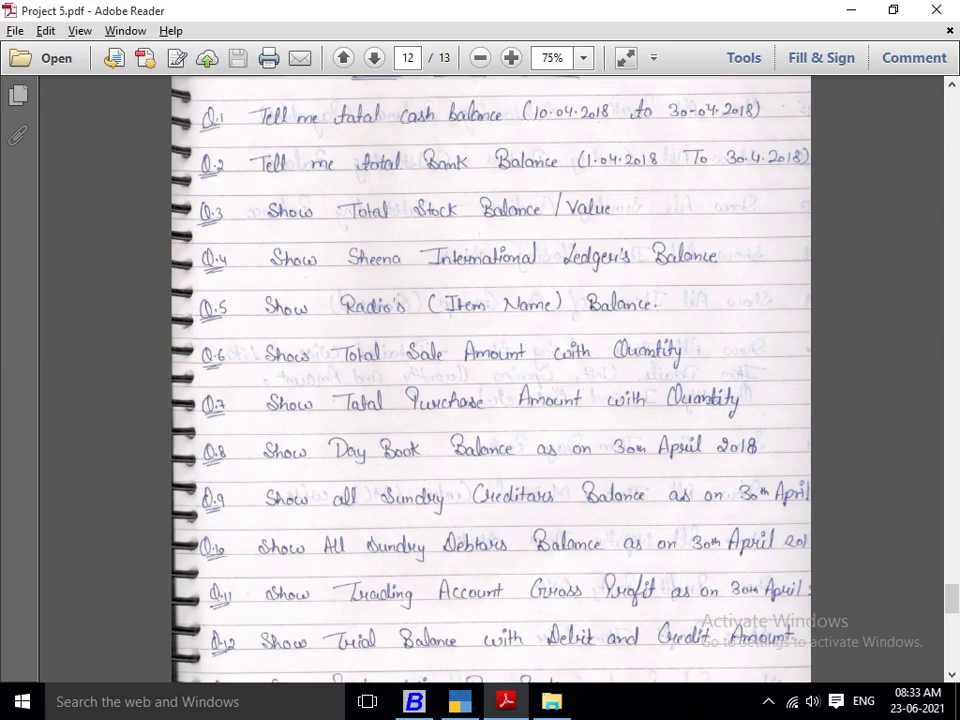
key(alt+Tab)
Open the Sales Register from the Account Books.
key(Down)
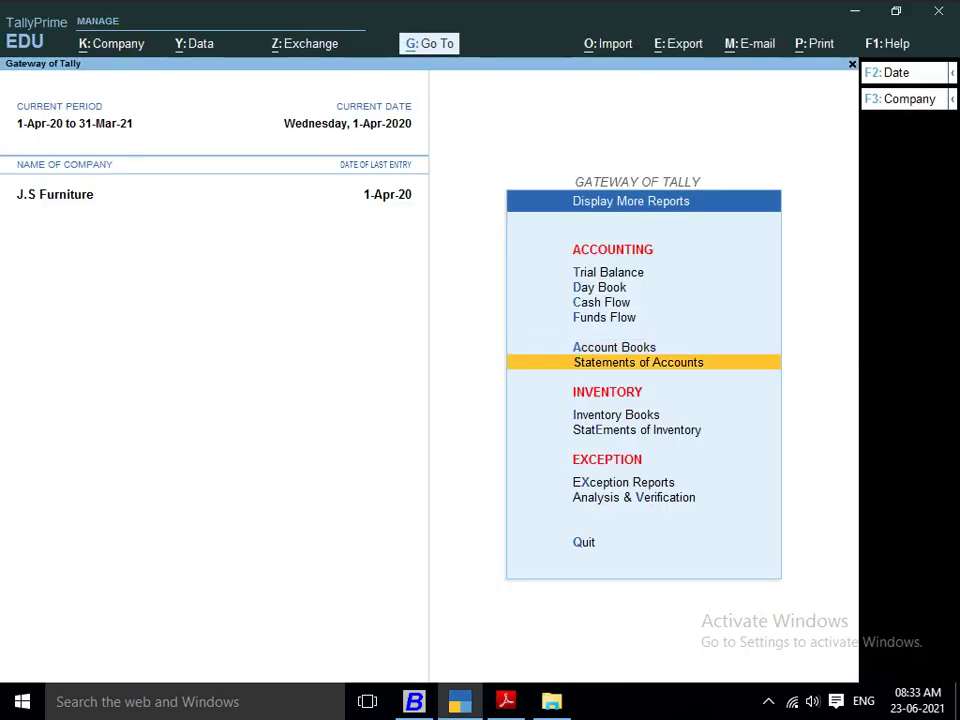
key(Up)
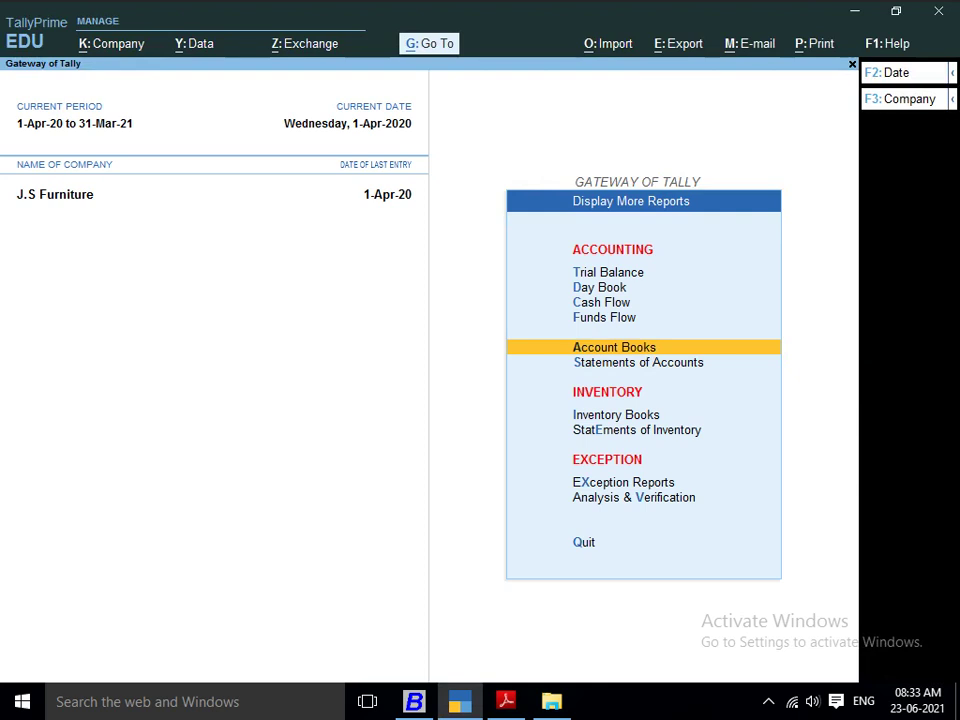
key(Return)
key(Down)
key(Down)
key(Down)
key(Down)
key(Down)
key(Down)
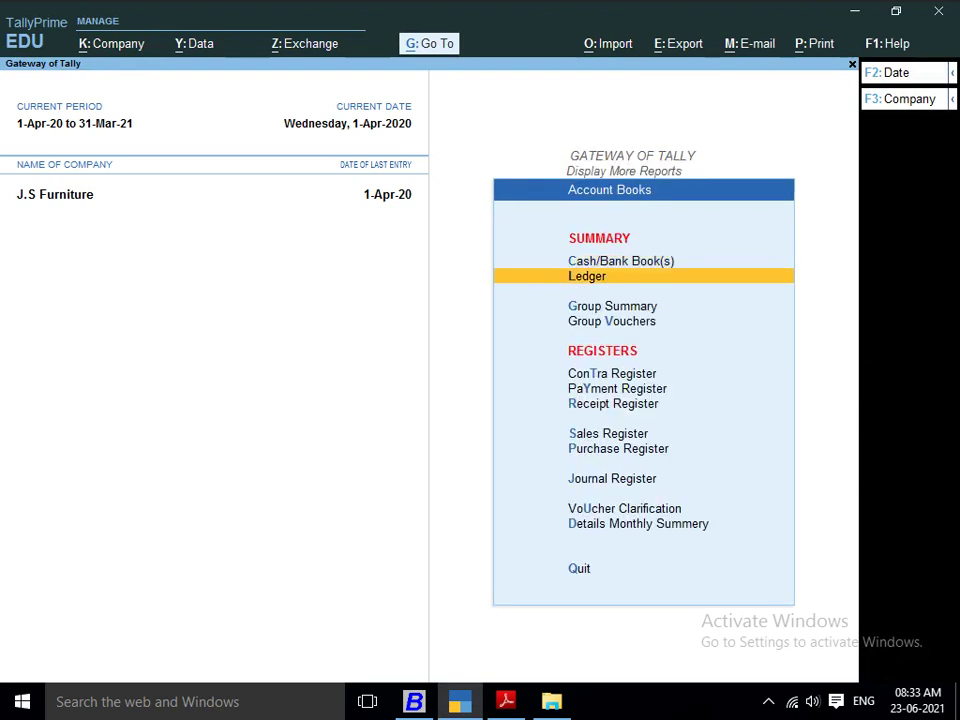
key(Down)
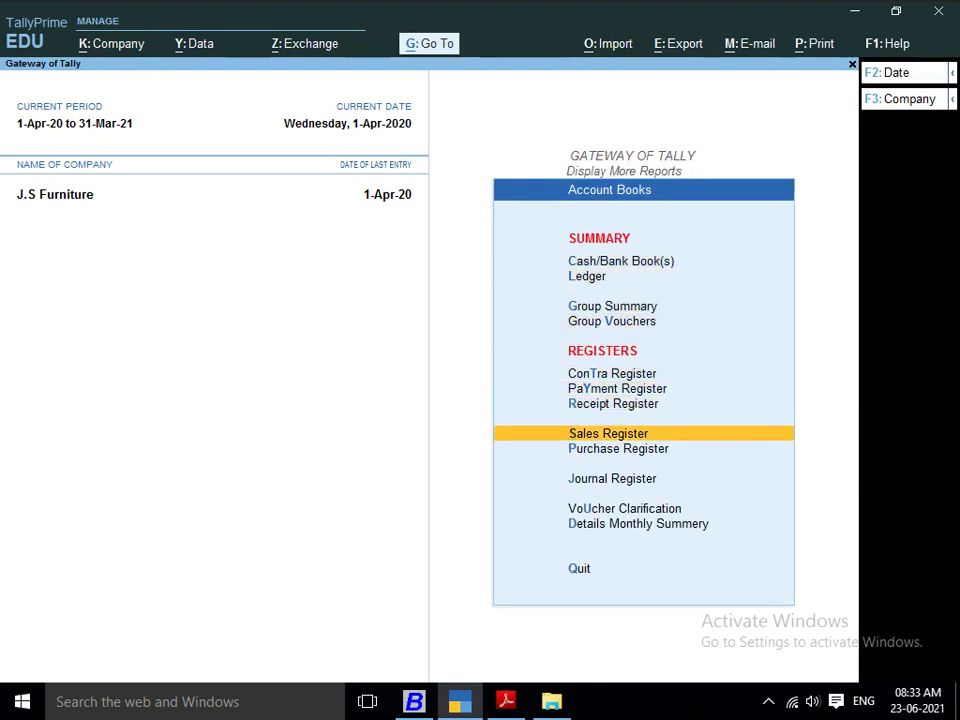
key(Return)
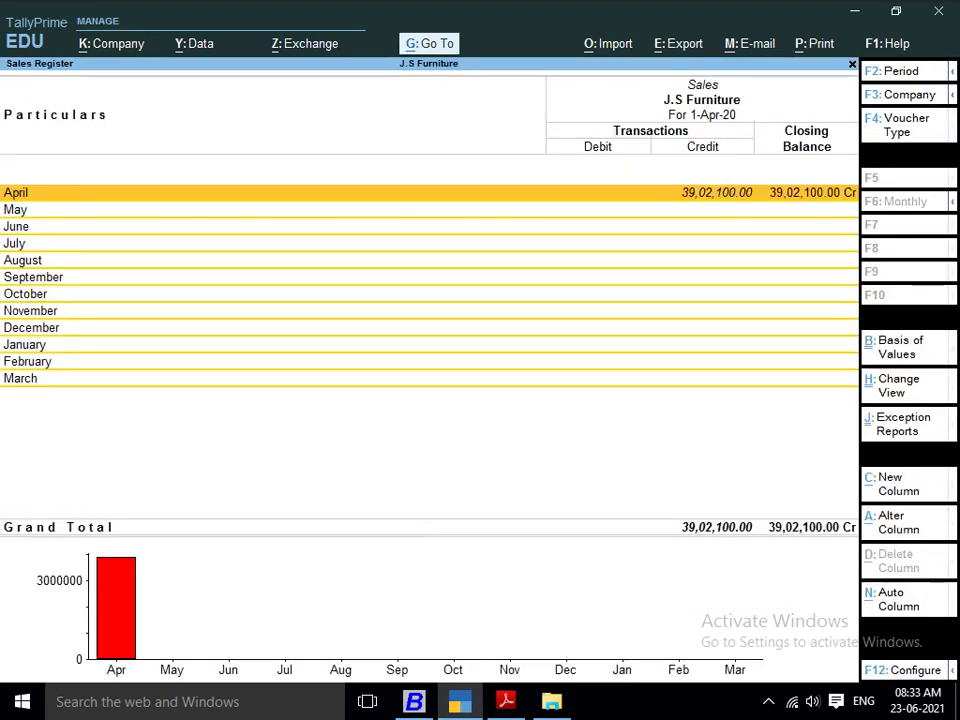
Open April's sales vouchers from the Sales Register and go through the list from the first to the last voucher.
key(Return)
key(Down)
key(Down)
key(Down)
key(Down)
key(Down)
key(Down)
key(Down)
key(Down)
key(Down)
key(Down)
key(Down)
key(Down)
key(Down)
key(Down)
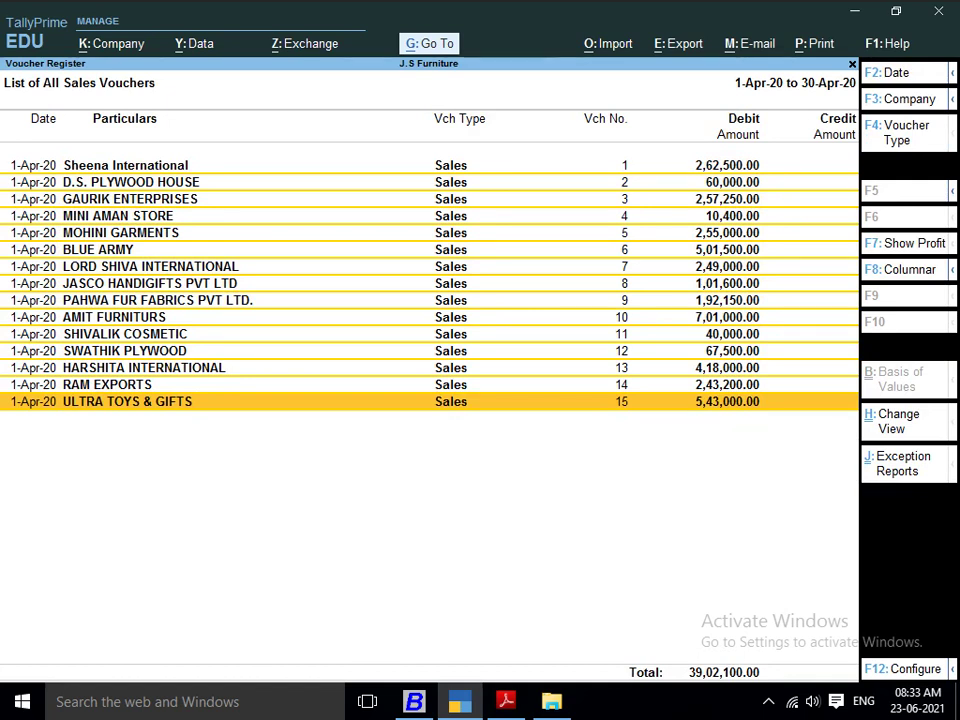
key(Up)
key(Up)
key(Up)
key(Up)
key(Up)
key(Up)
key(Up)
key(Up)
key(Up)
key(Up)
key(Up)
key(Up)
key(Up)
key(Up)
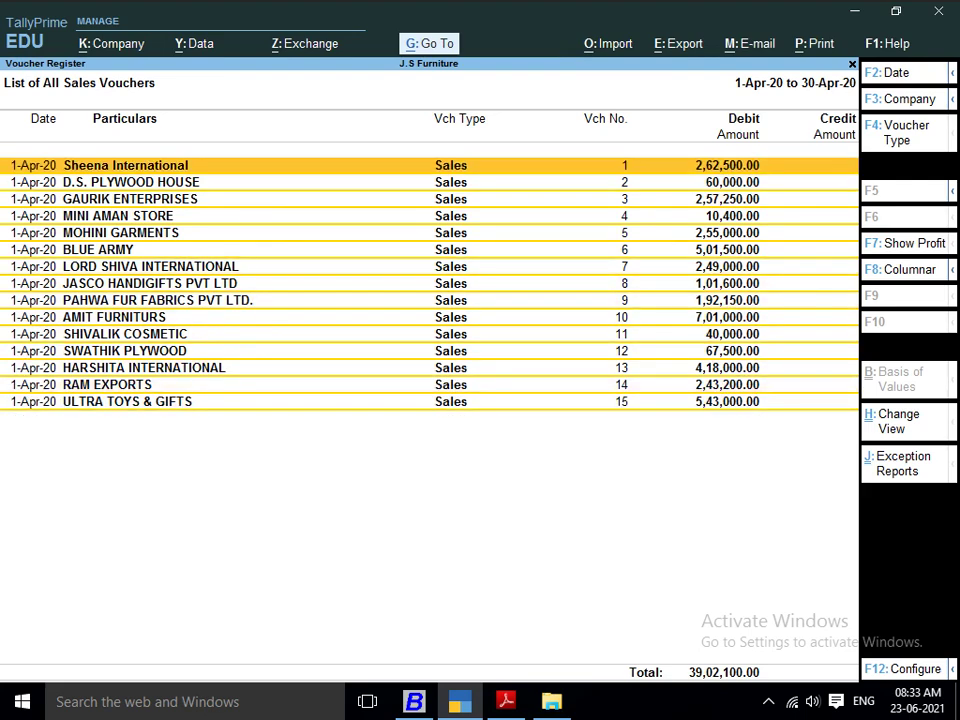
key(Down)
key(Down)
key(Down)
key(Down)
key(Down)
key(Down)
key(Down)
key(Down)
key(Down)
key(Down)
key(Down)
key(Down)
key(Down)
key(Down)
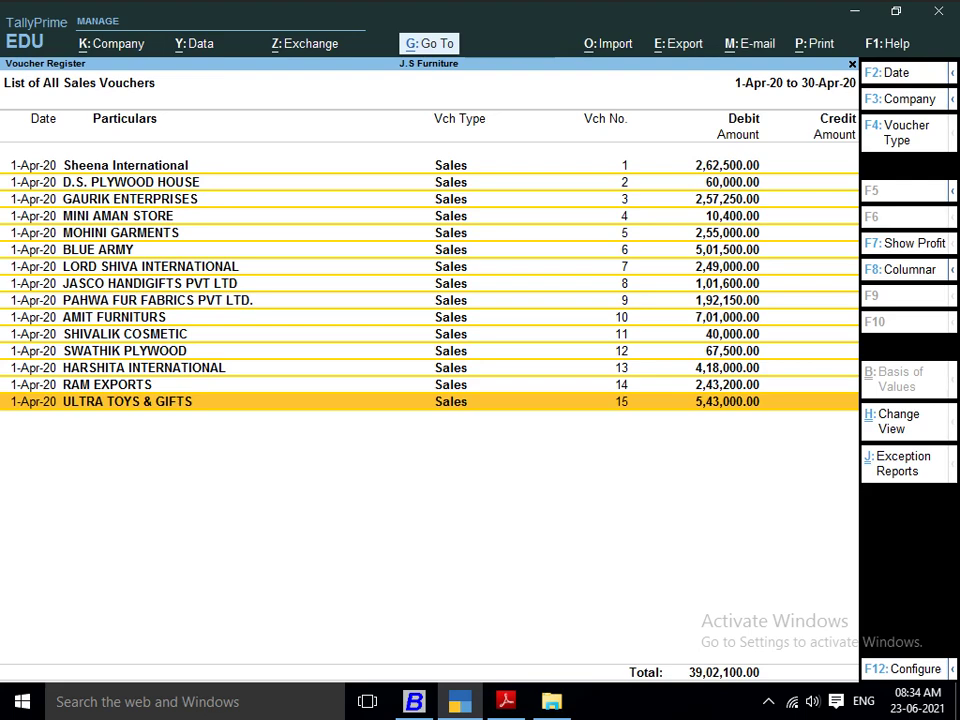
Change the sales voucher list to the Columnar view, opening its column settings.
key(F4)
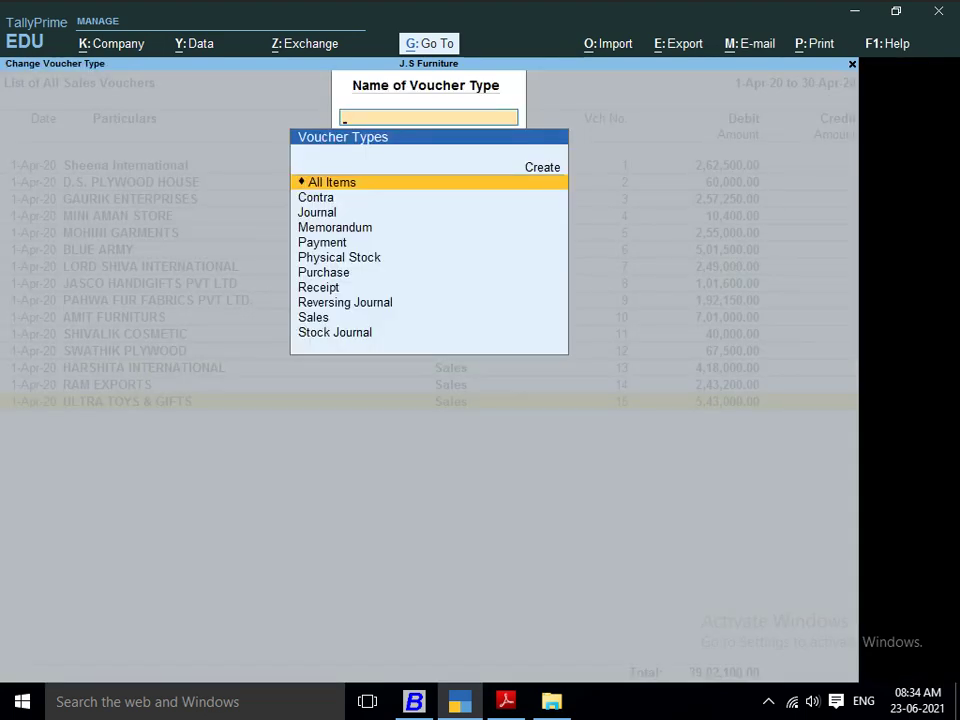
key(Escape)
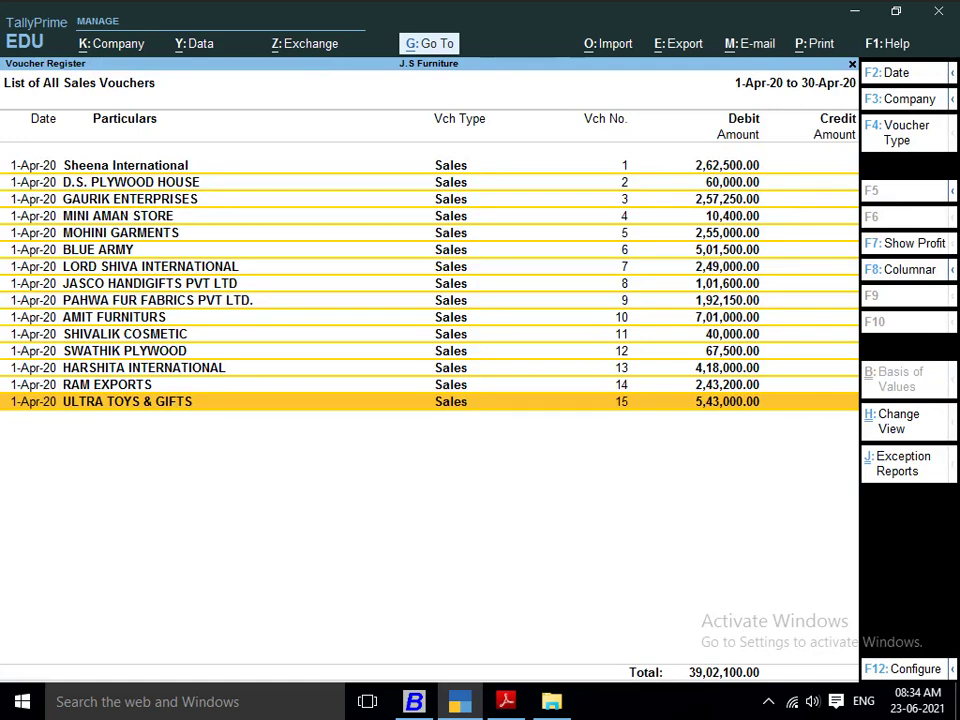
key(ctrl+h)
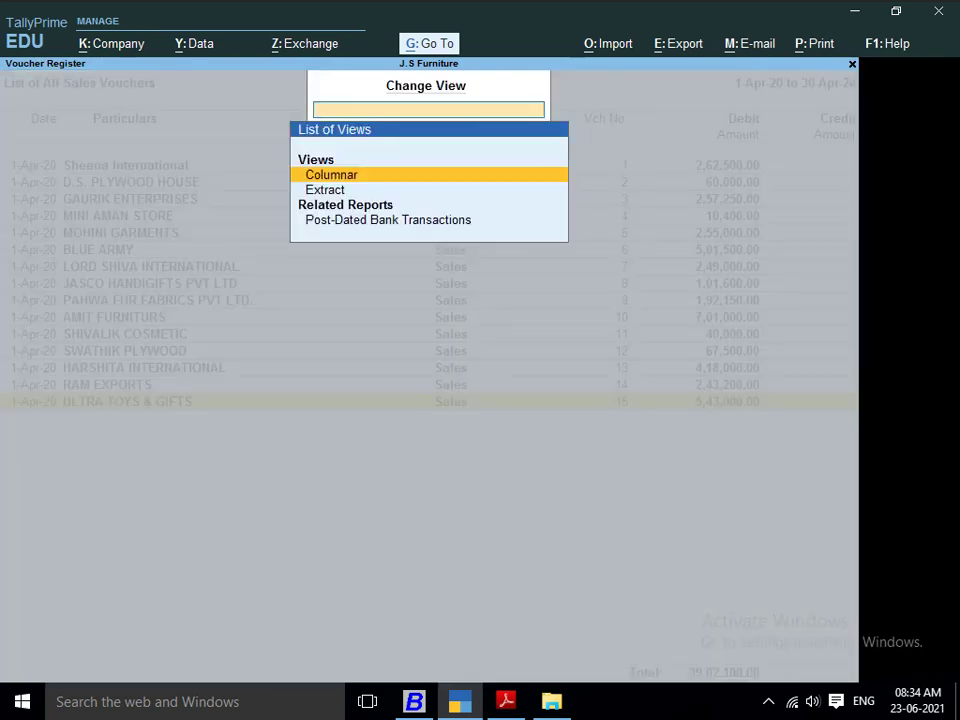
key(Return)
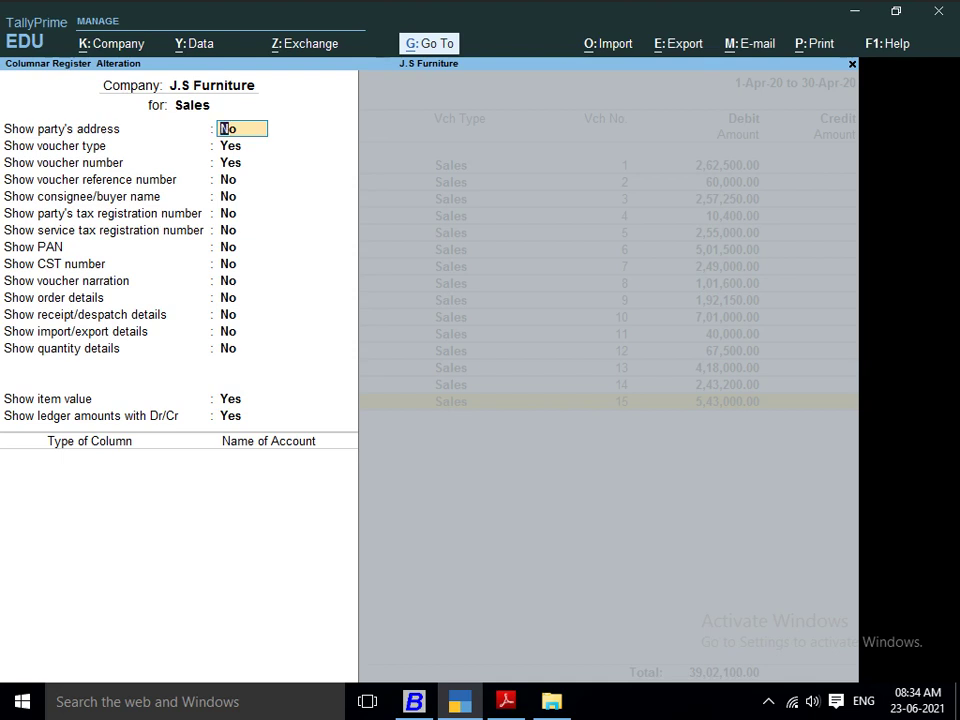
Set Show quantity details to Yes in the columnar register settings, leaving the preceding options at their defaults.
key(Return)
key(Return)
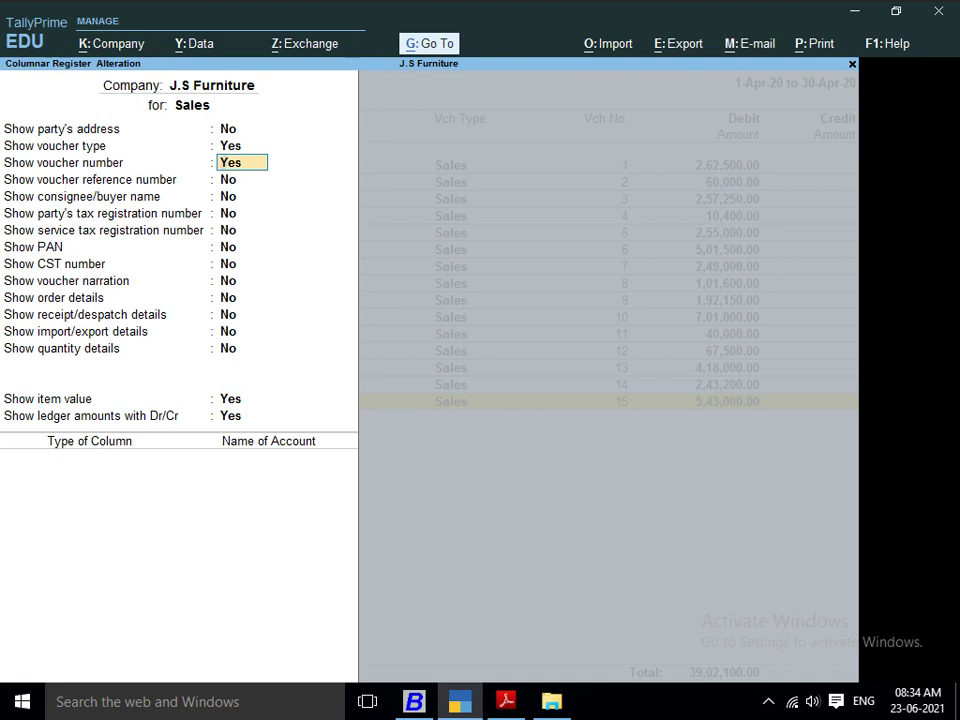
key(Return)
key(Return)
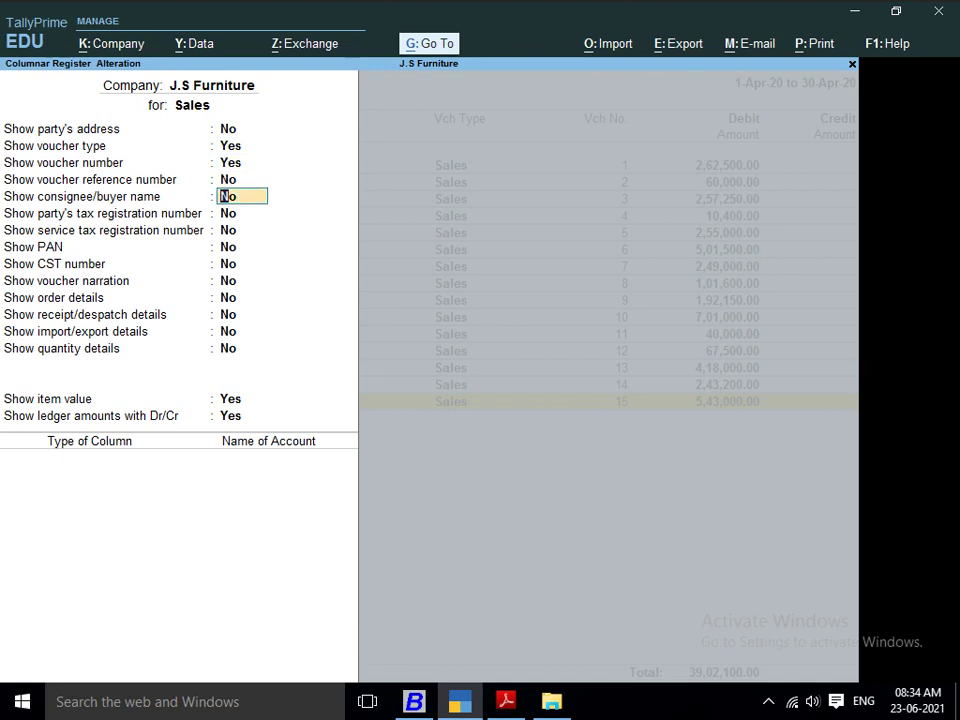
key(Return)
key(Return)
key(Return)
key(Return)
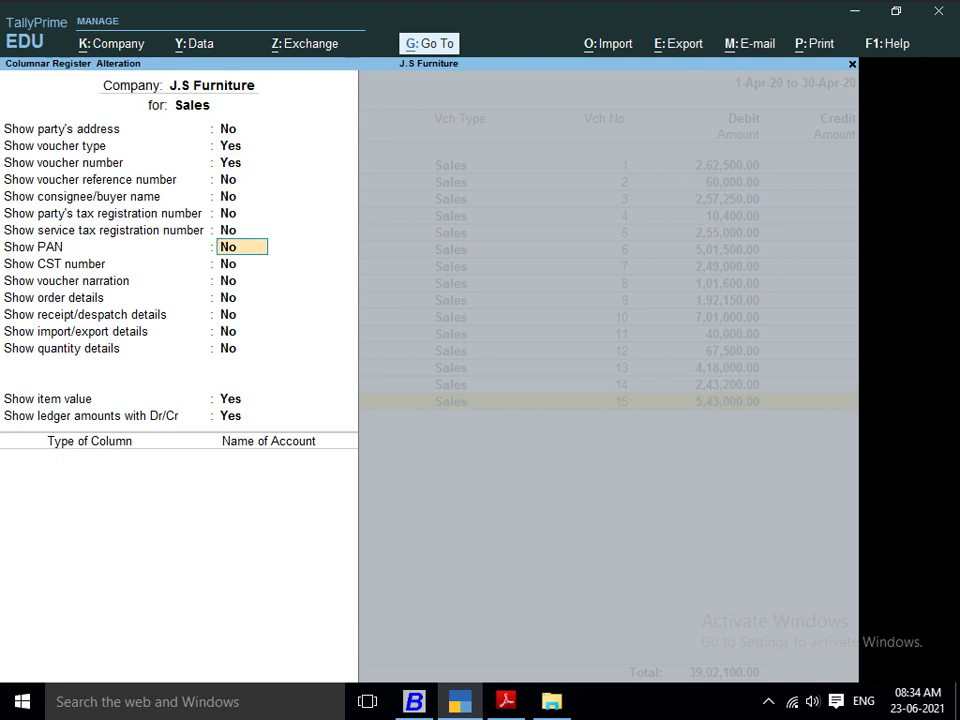
key(Return)
key(Return)
key(Return)
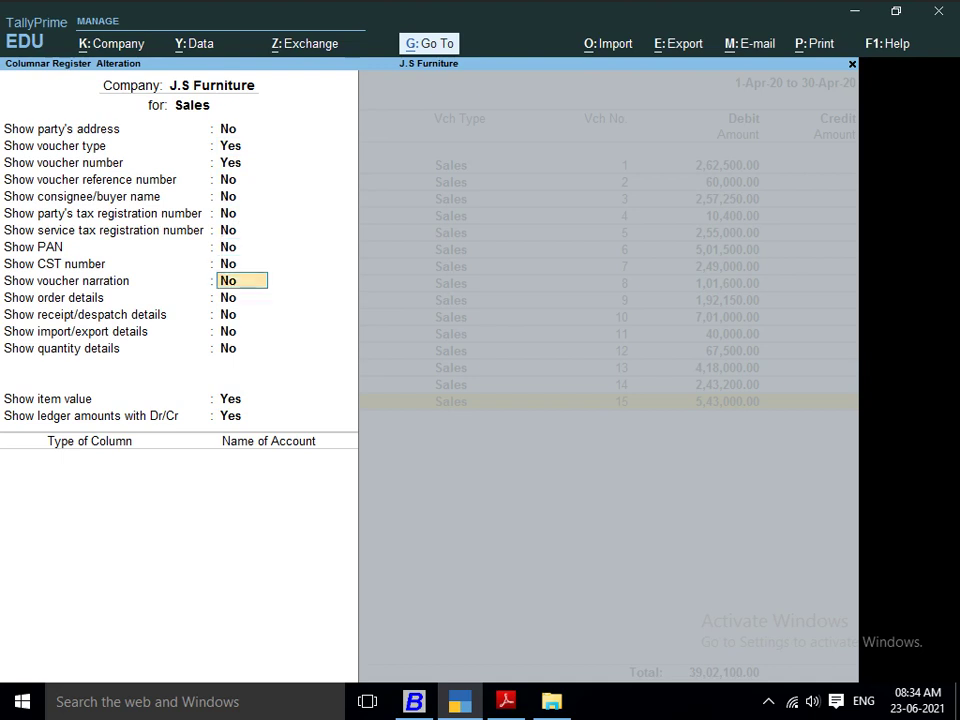
key(Return)
key(Return)
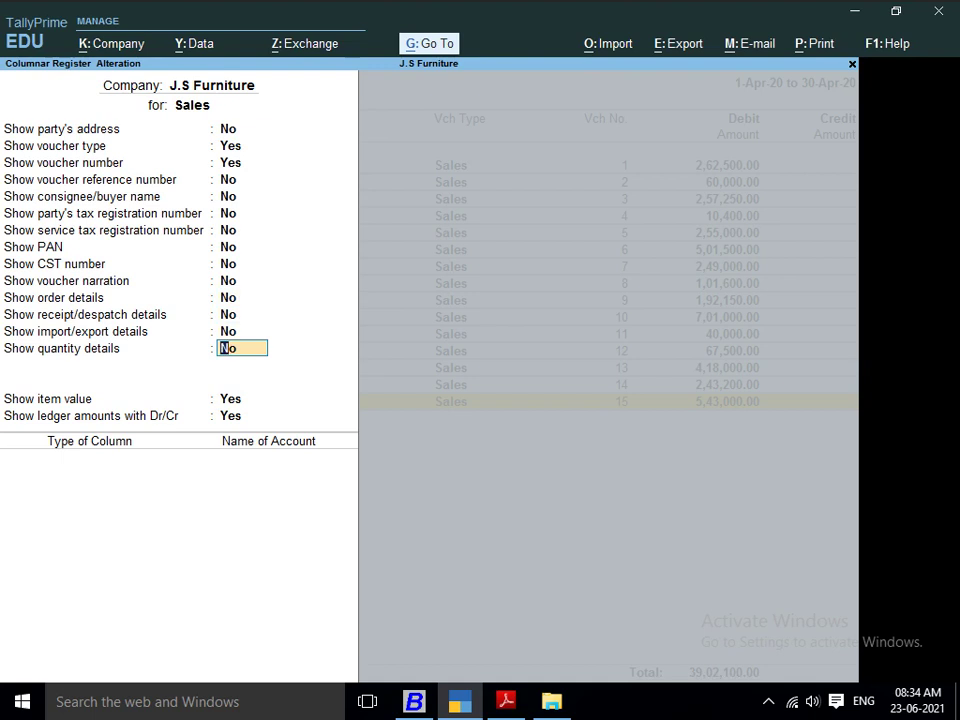
text(Y)
key(Return)
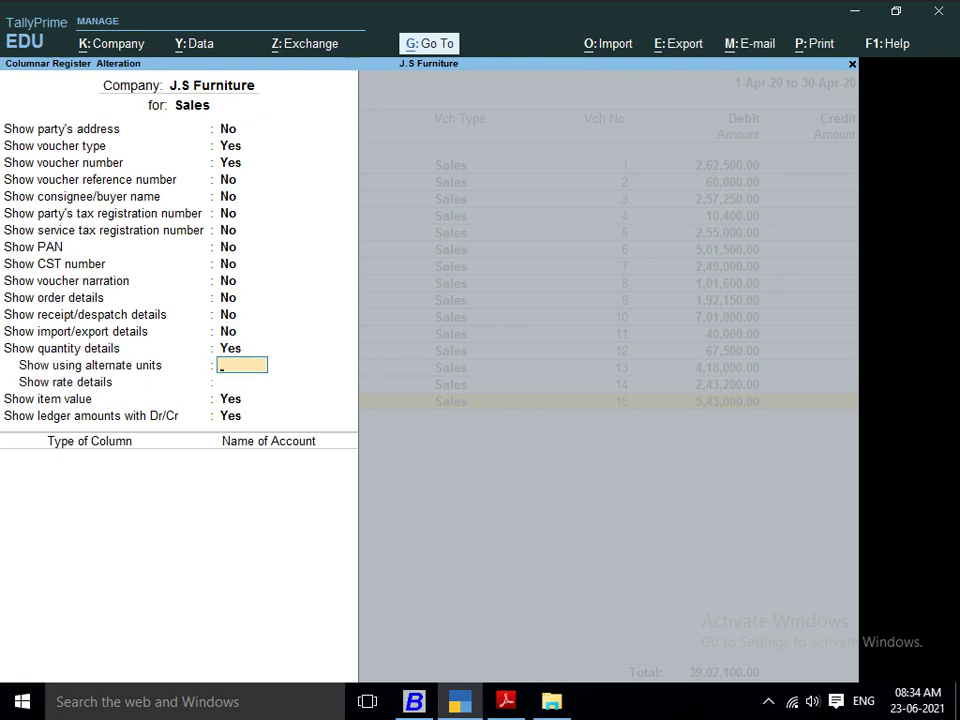
Keep alternate units at No, set Show rate details to Yes, and apply the columnar register settings.
key(Return)
key(Return)
key(Return)
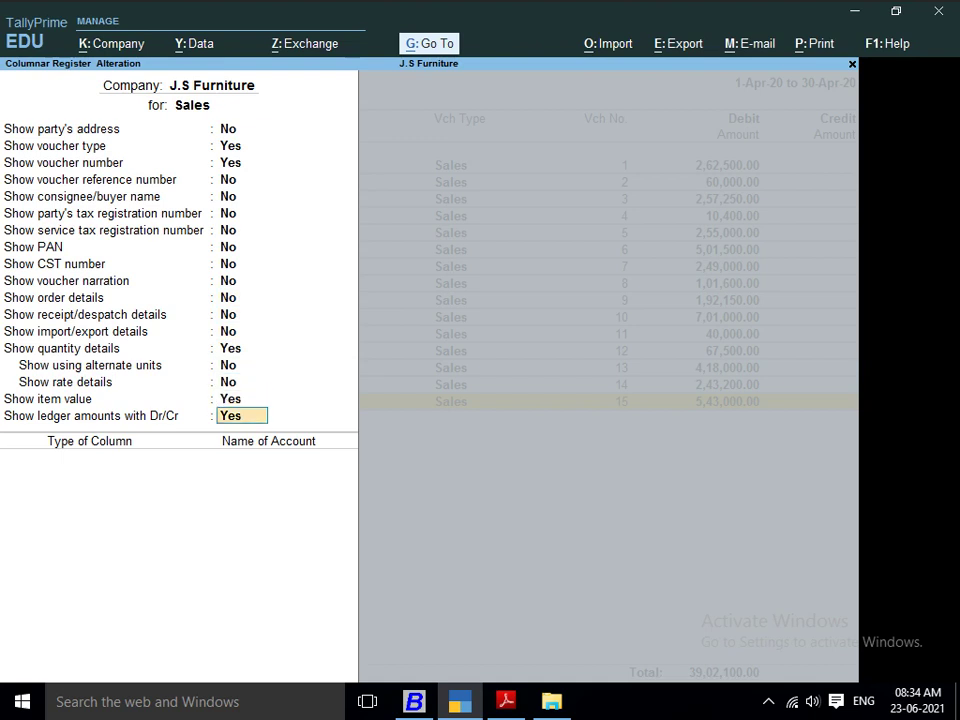
key(Up)
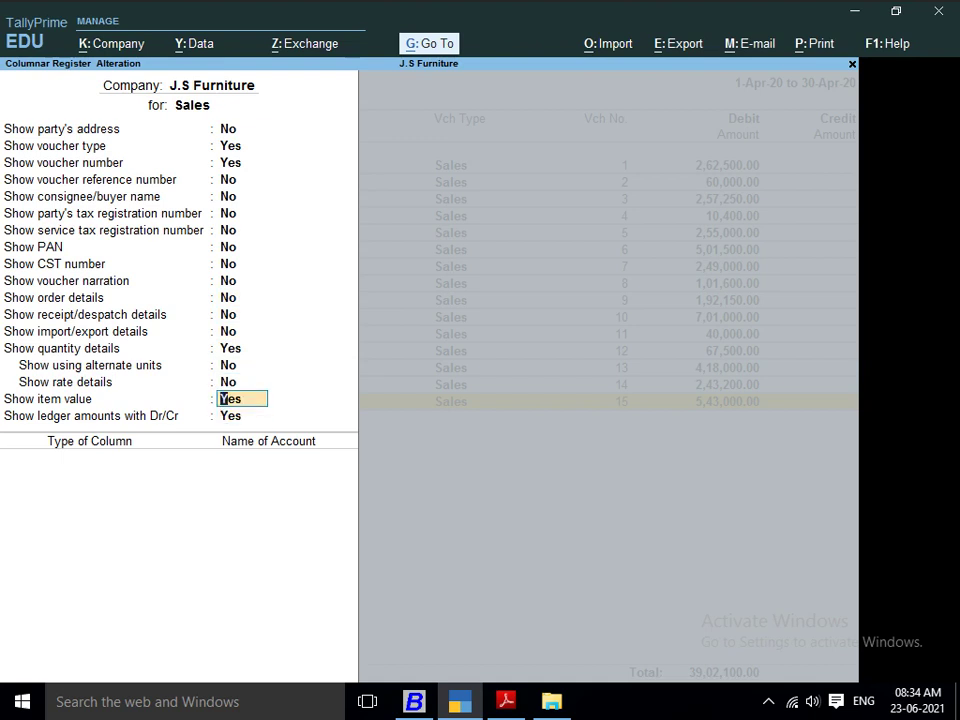
key(Up)
text(y)
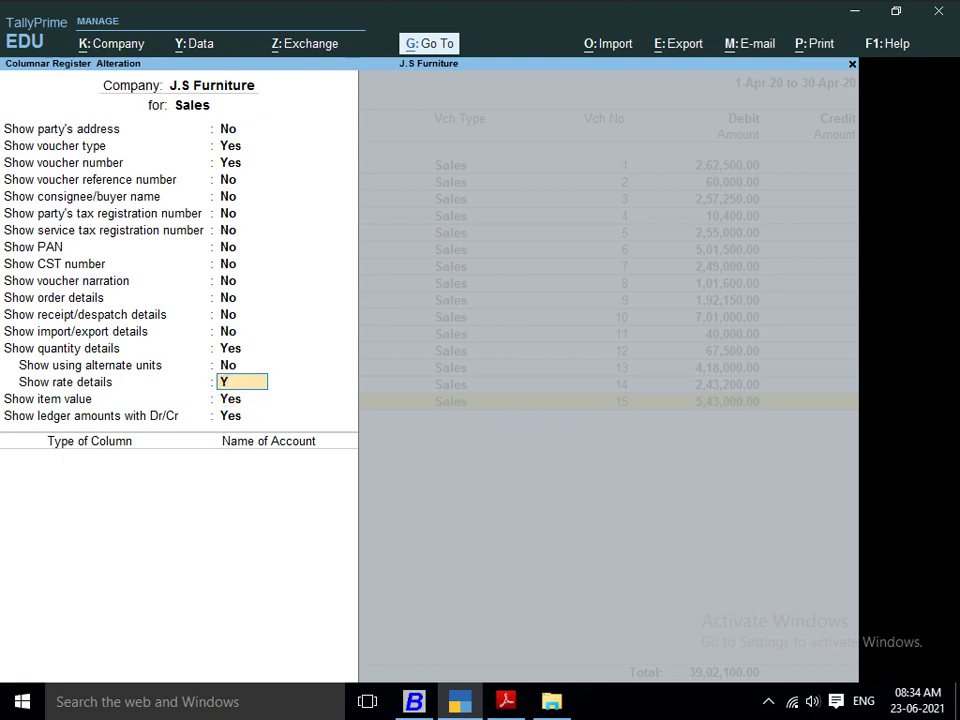
key(Return)
key(Return)
key(Return)
key(Return)
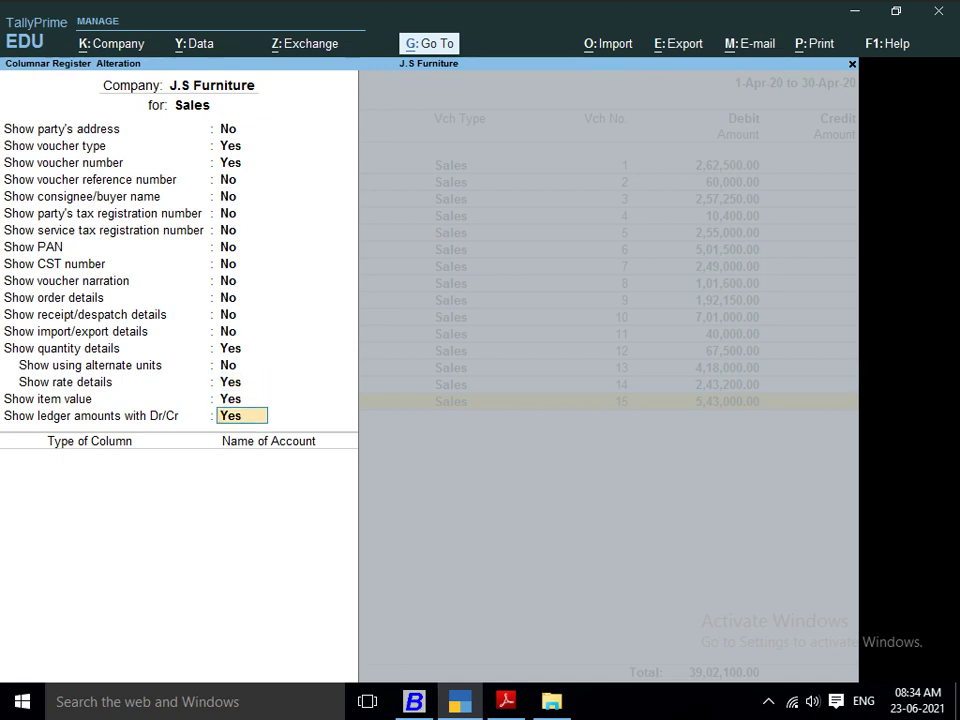
key(Return)
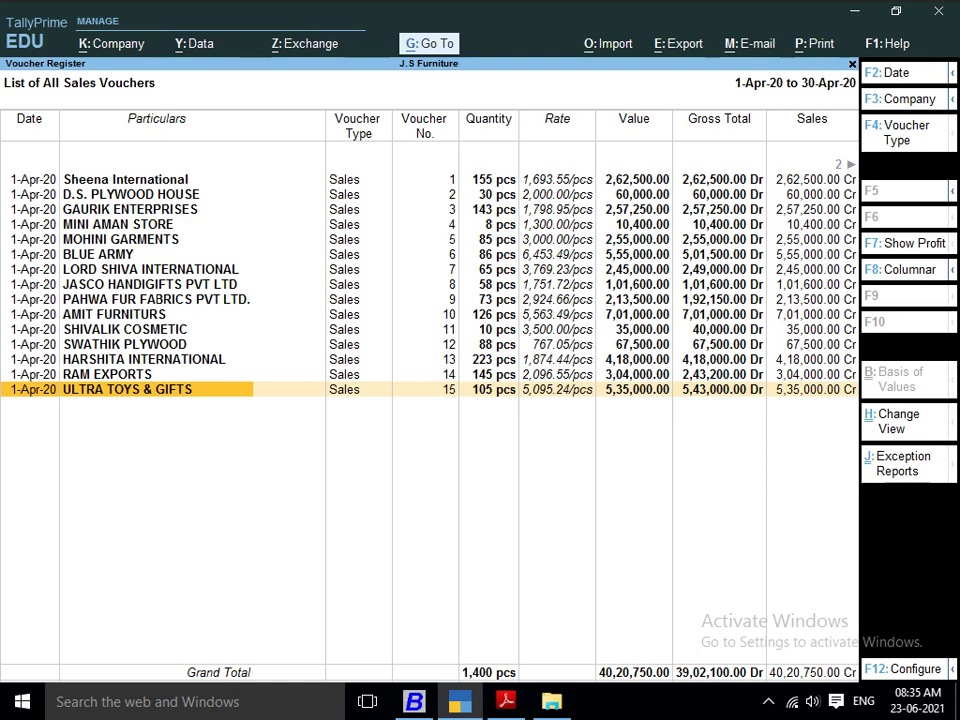
Examine all columns of the columnar sales register across to Freight & Forwading, then return to the first column.
key(Right)
key(Right)
key(Right)
key(Right)
key(Right)
key(Right)
key(Right)
key(Right)
key(Right)
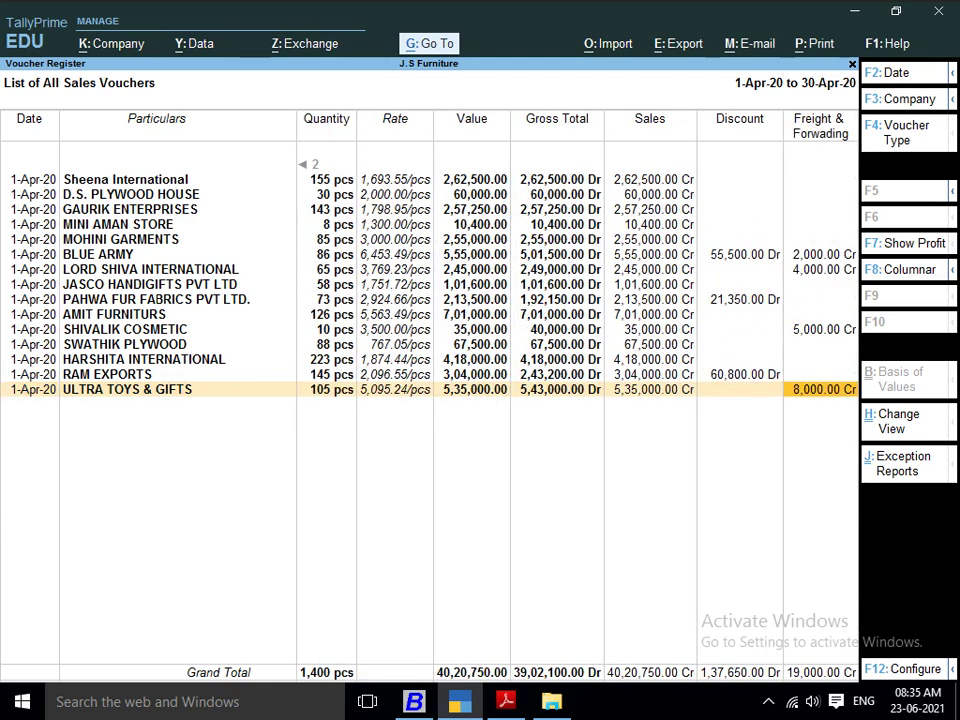
key(Left)
key(Left)
key(Left)
key(Left)
key(Left)
key(Left)
key(Left)
key(Left)
key(Left)
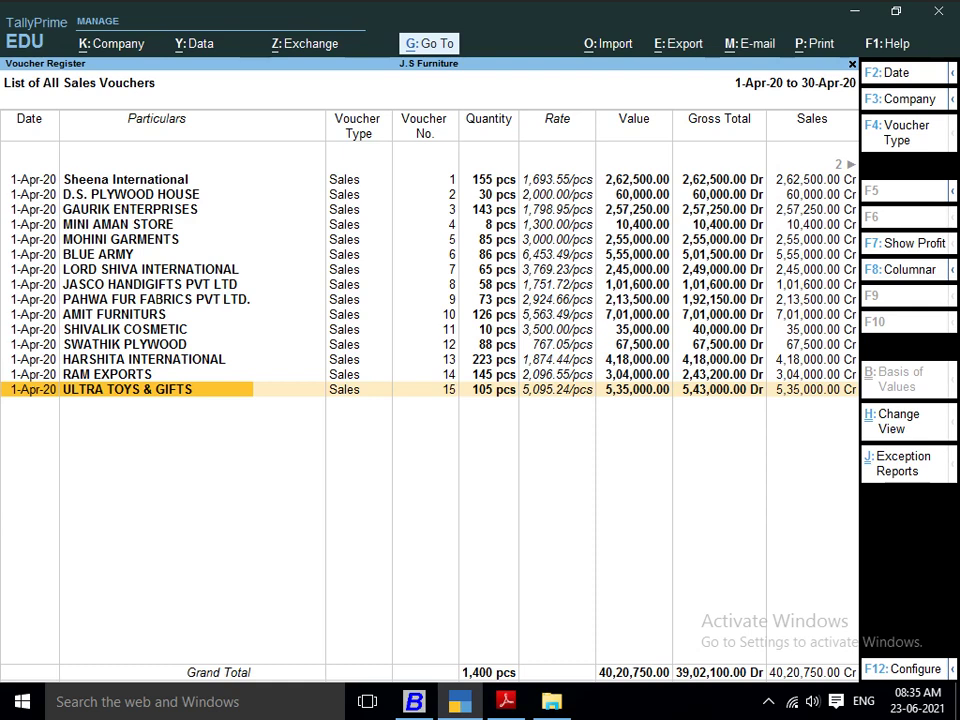
Reopen the sales register's Columnar view settings and review the options down to Show using alternate units.
key(ctrl+h)
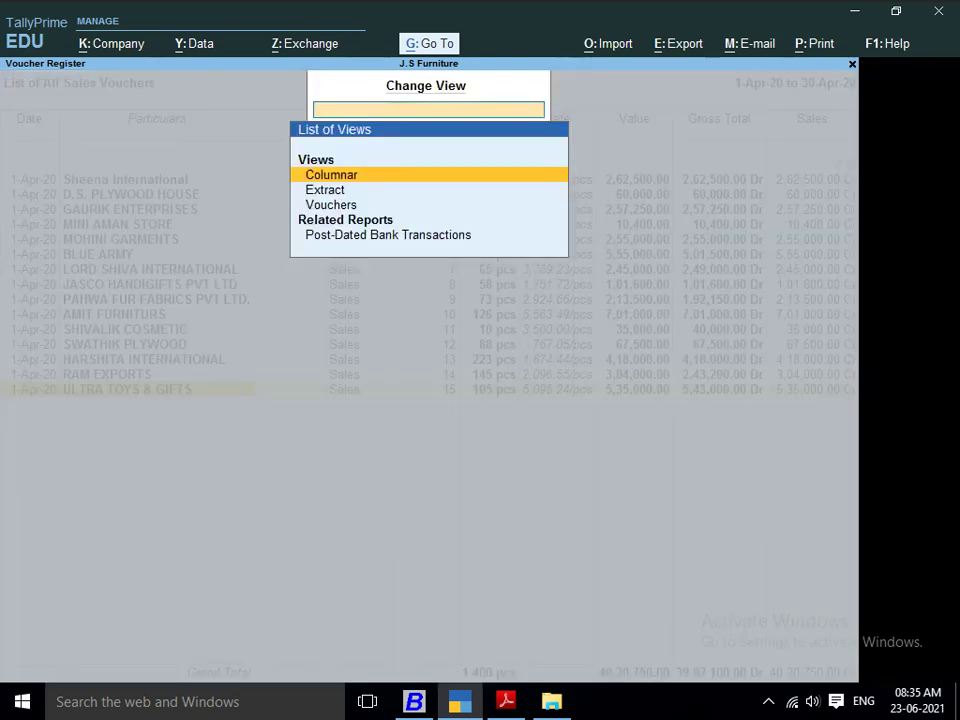
key(Return)
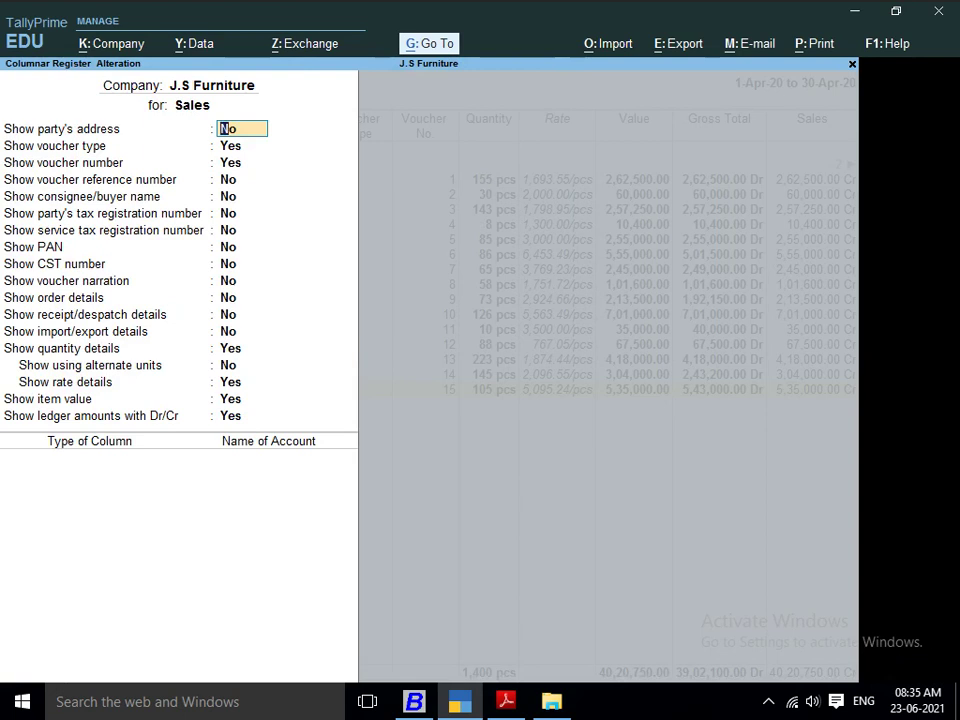
key(Down)
key(Down)
key(Down)
key(Down)
key(Down)
key(Down)
key(Down)
key(Down)
key(Down)
key(Down)
key(Down)
key(Down)
key(Down)
key(Down)
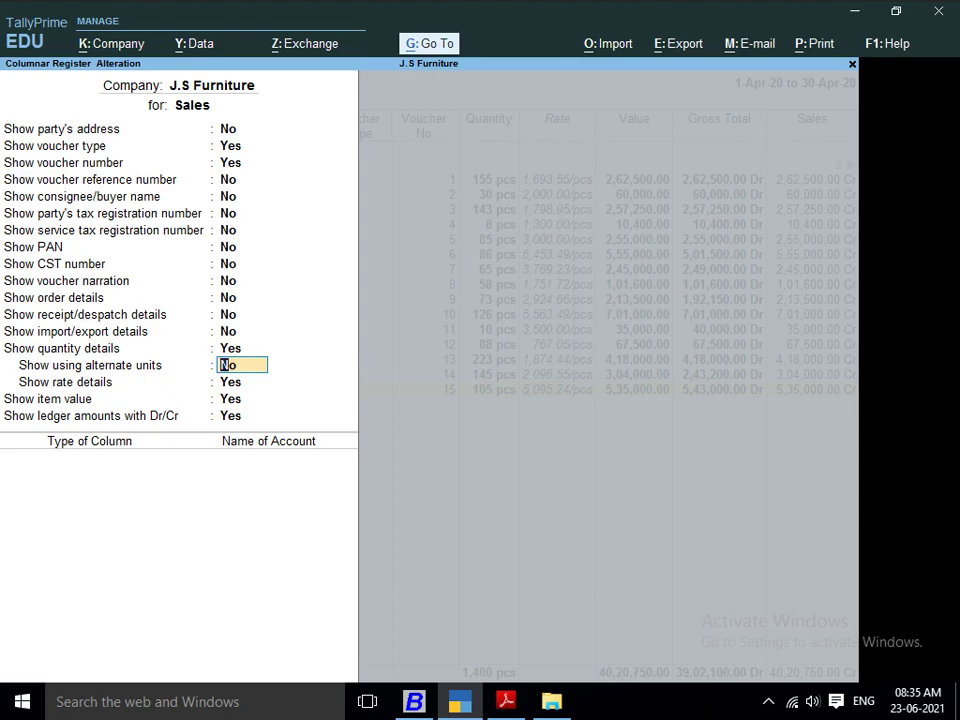
Switch to Project 5.pdf in Adobe Reader, read the remaining questions, and return to TallyPrime.
key(alt+Tab)
scroll(490, 380, down, 3)
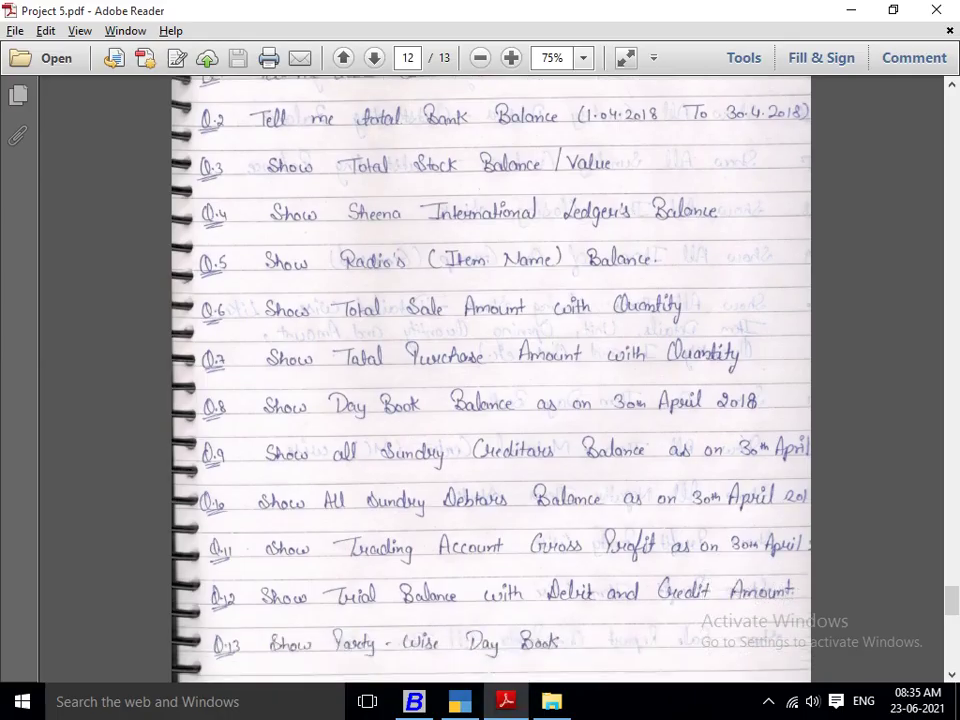
scroll(490, 380, down, 2)
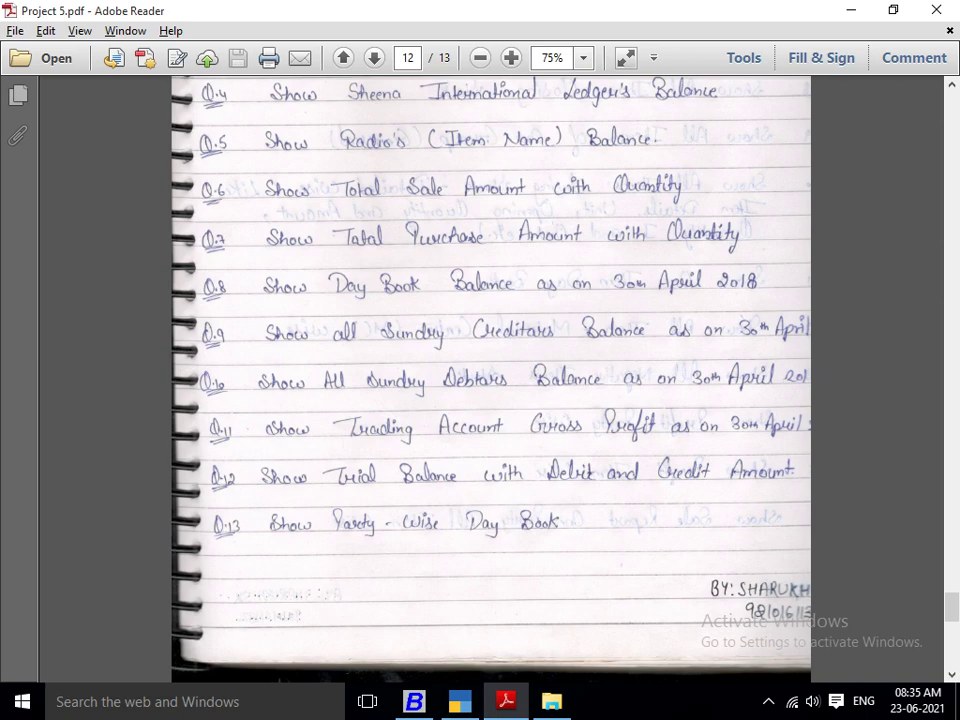
key(alt+Tab)
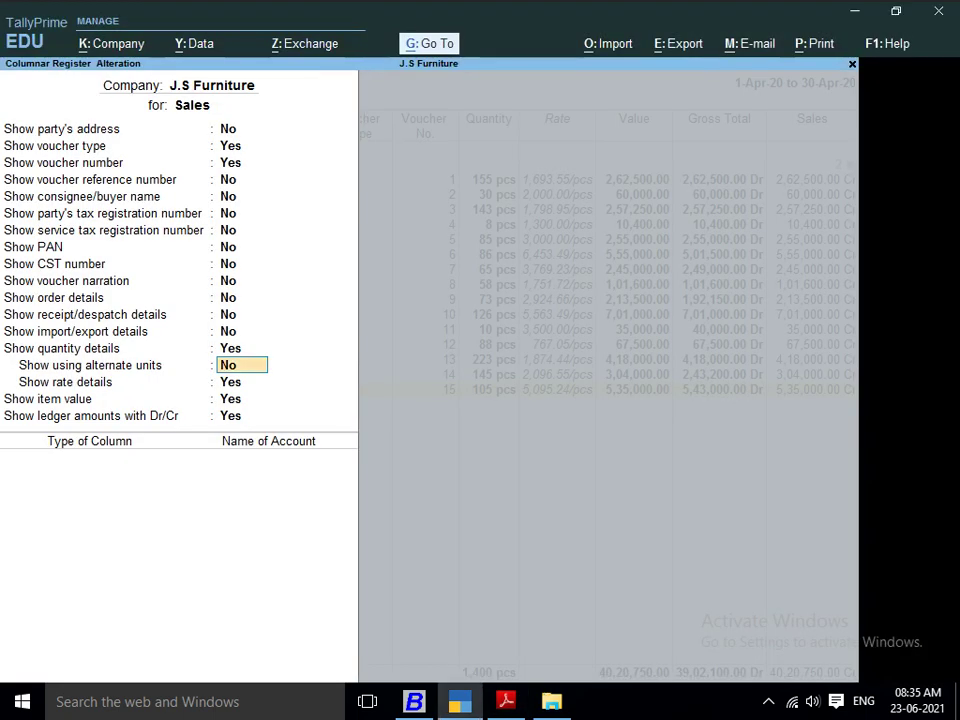
Leave the columnar settings without applying them and close the sales register, returning to Account Books.
key(Escape)
key(y)
key(Escape)
key(Escape)
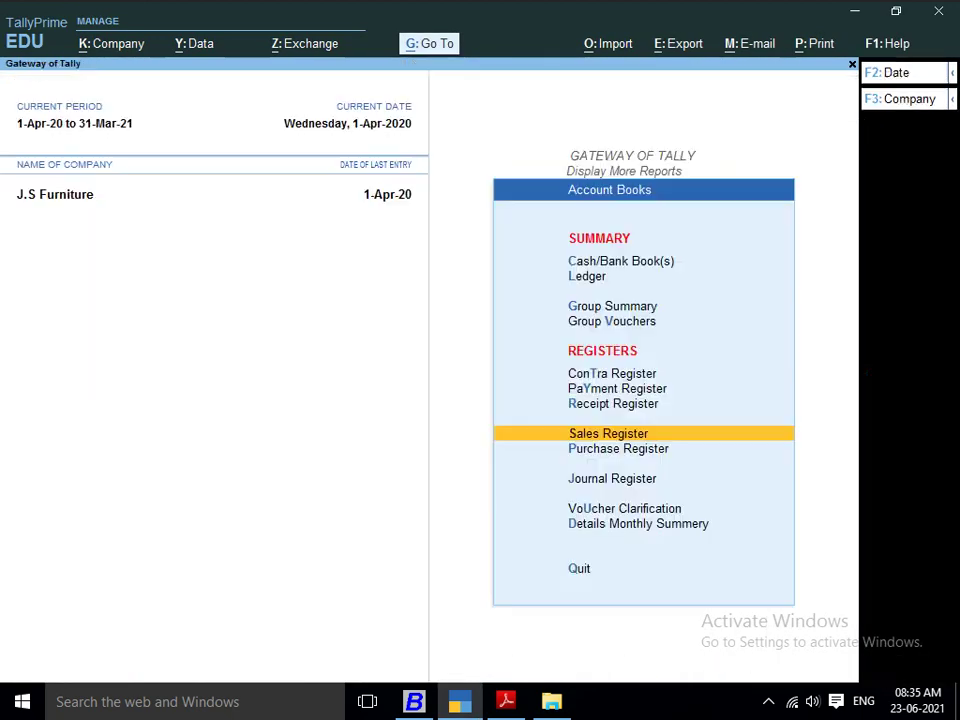
Open the Purchase Register and show its purchase vouchers for April.
key(Up)
key(Down)
key(Down)
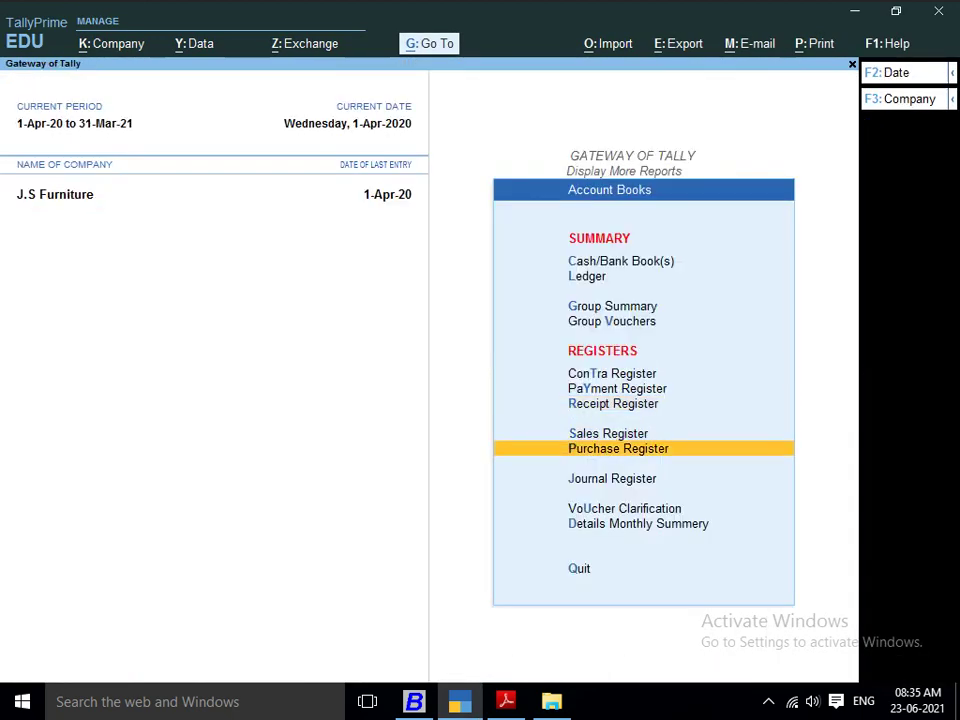
key(Return)
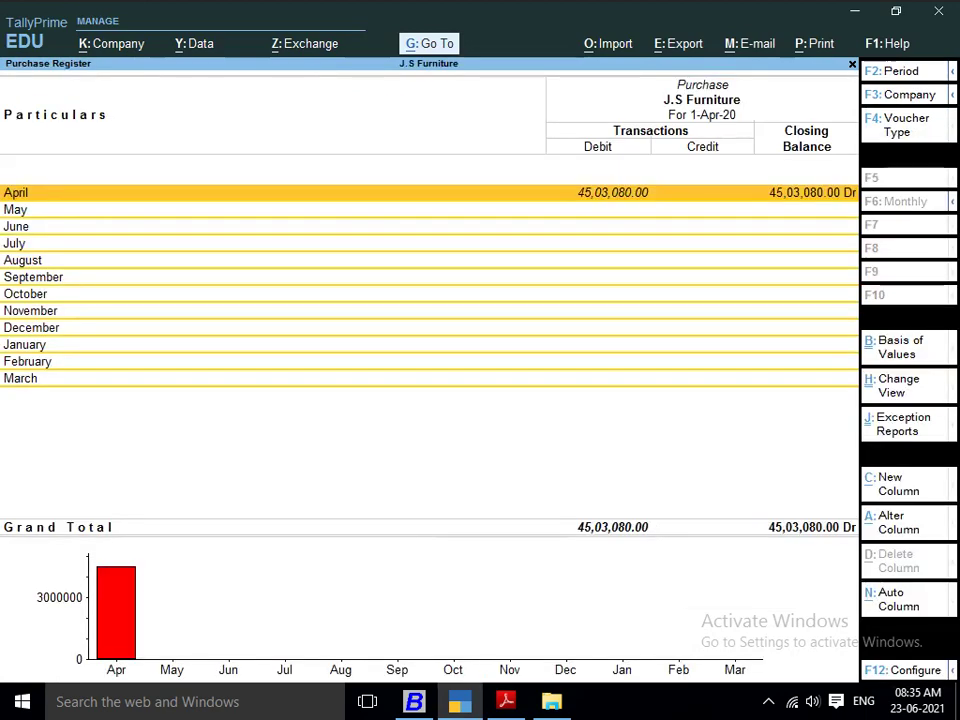
key(Return)
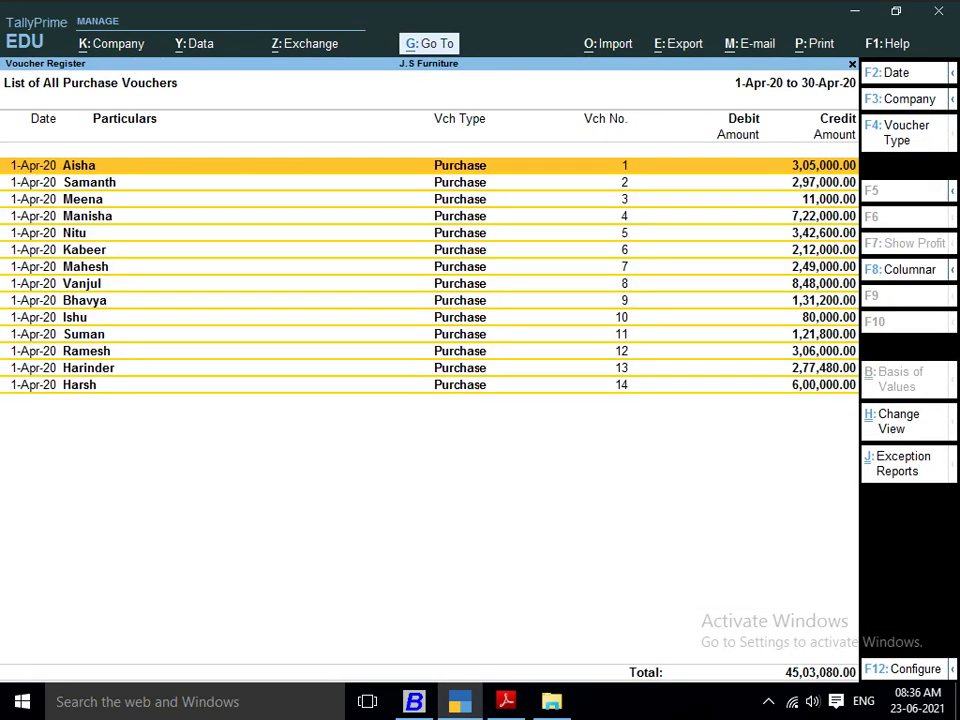
key(ctrl+h)
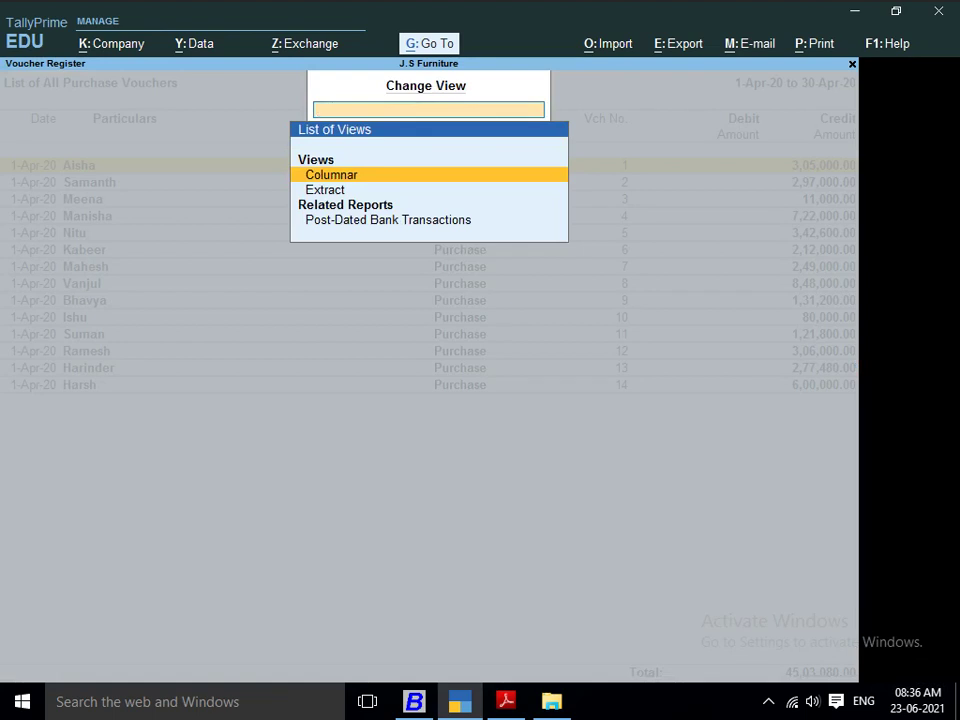
key(Return)
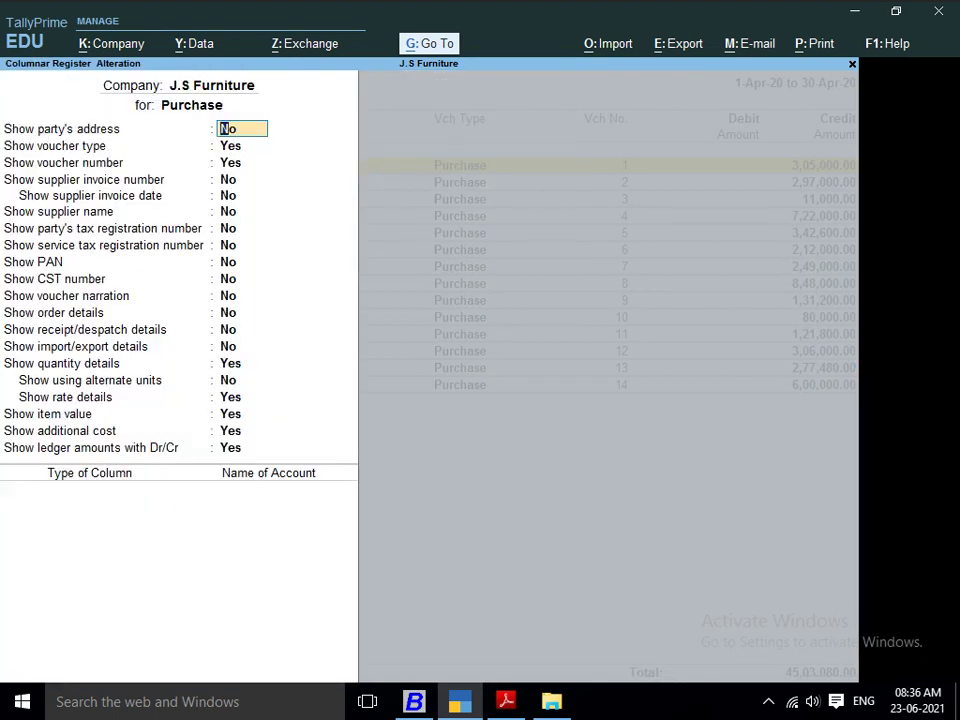
key(Return)
key(Return)
key(Return)
key(Return)
key(Return)
key(Return)
key(Return)
key(Return)
key(Return)
key(Return)
key(Return)
key(Return)
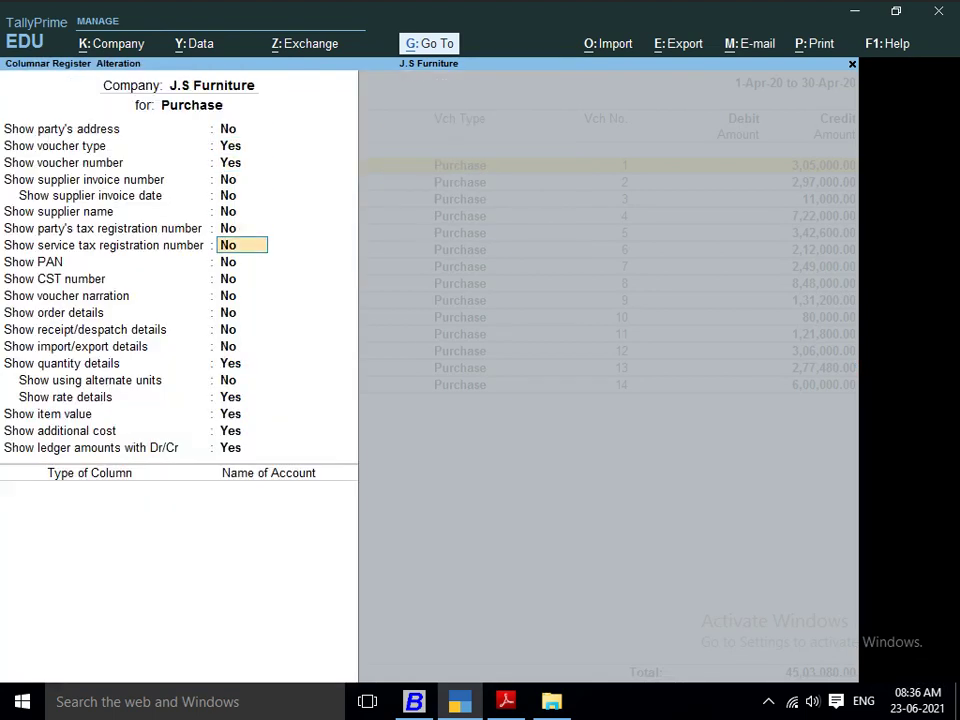
key(Return)
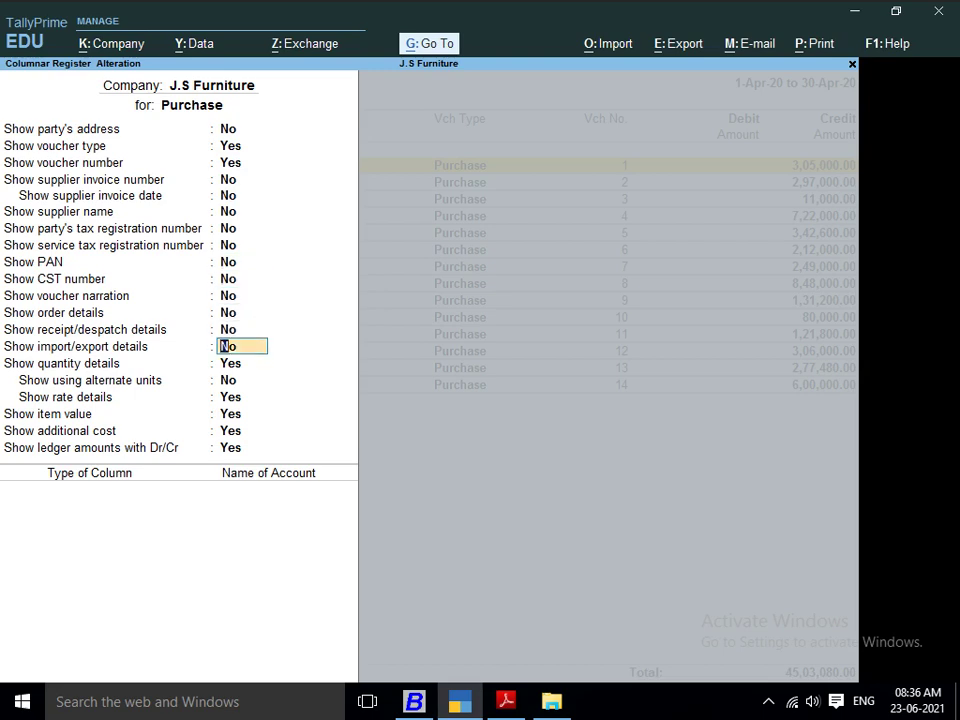
key(Escape)
key(Escape)
key(y)
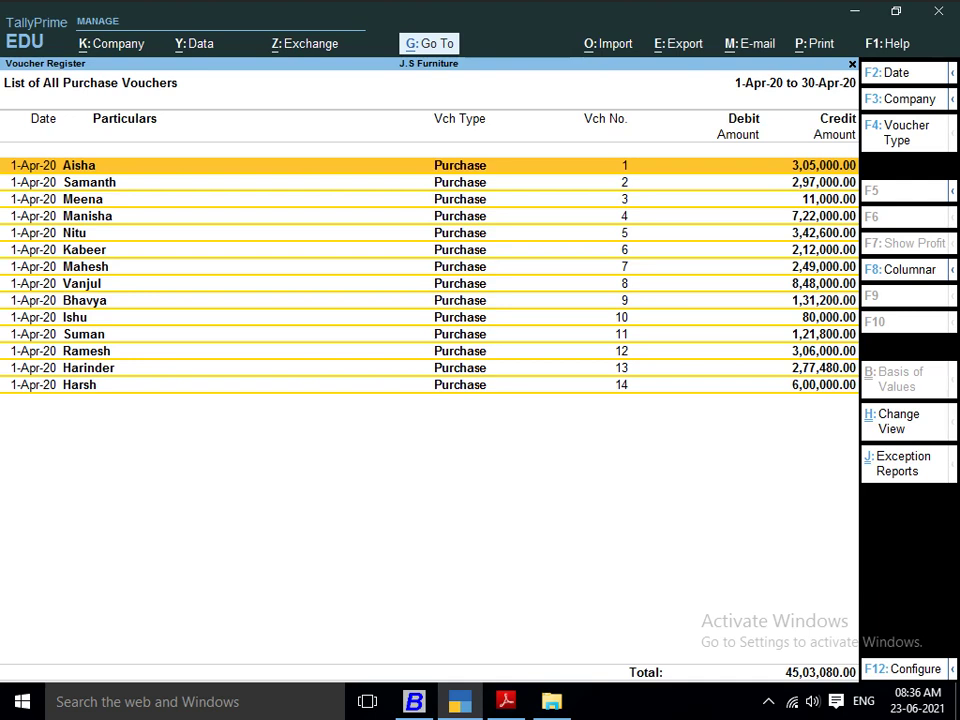
Change the purchase voucher list to the Columnar view, leaving every option before Show quantity details at its default.
key(alt)
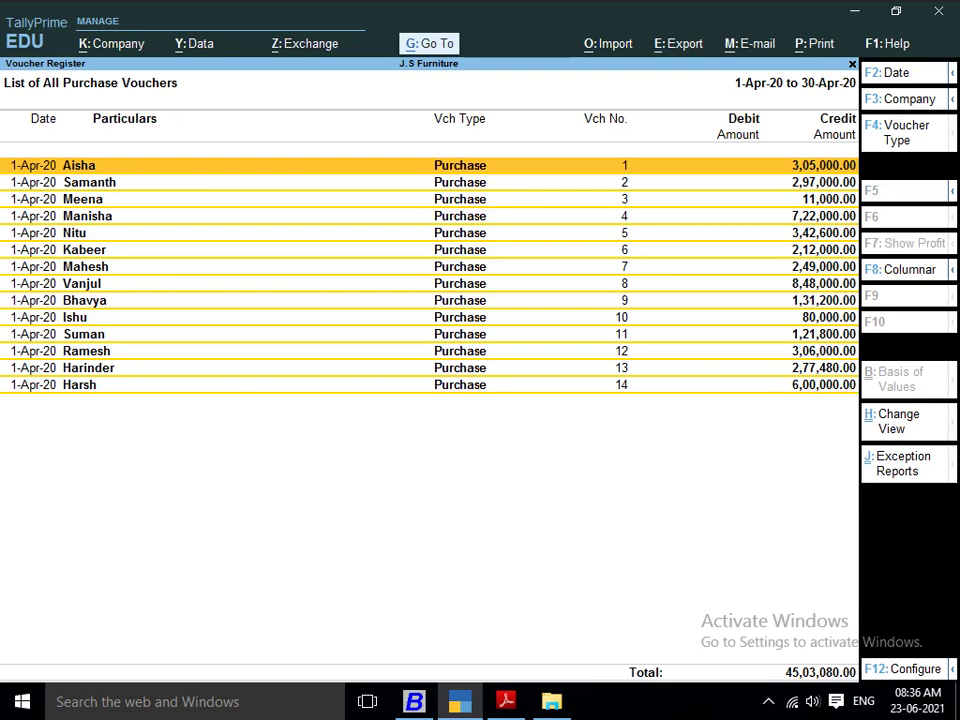
key(ctrl+h)
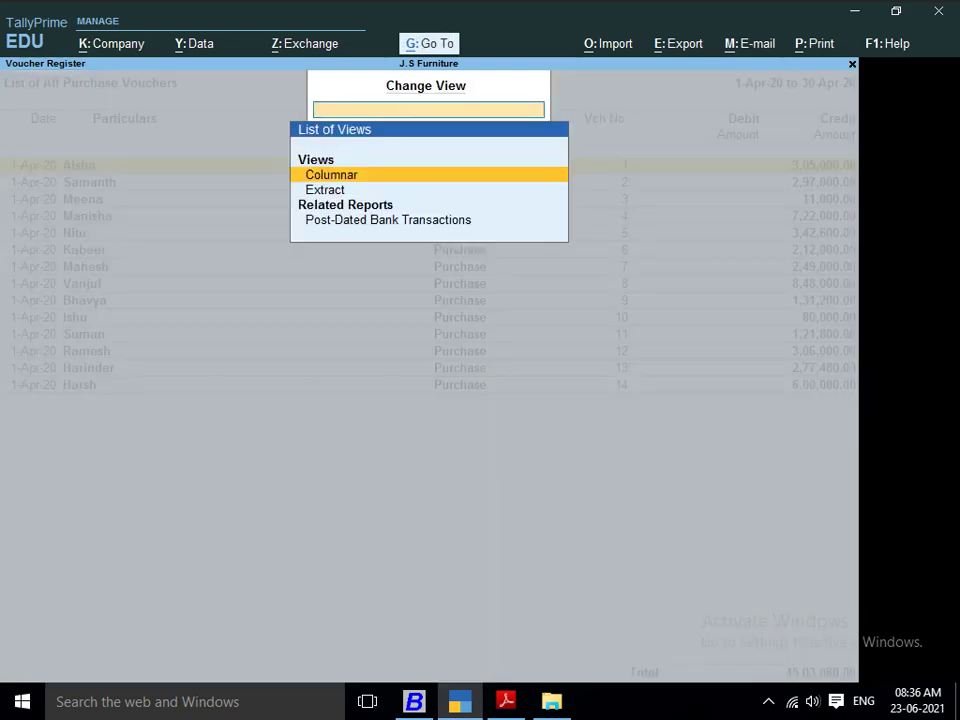
key(Return)
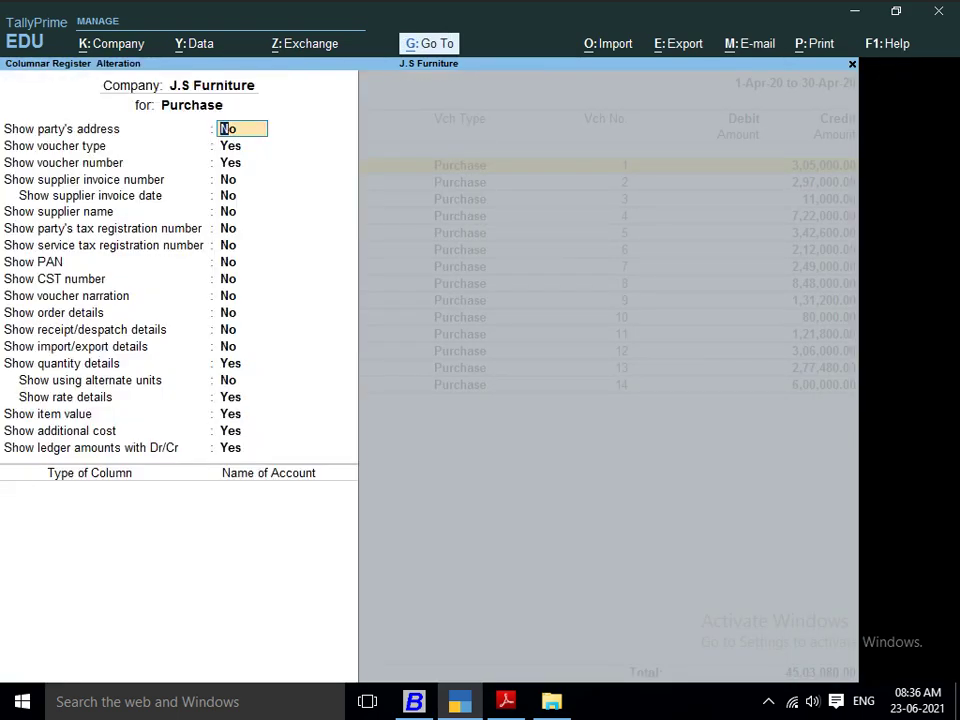
key(Return)
key(Return)
key(Return)
key(Return)
key(Return)
key(Return)
key(Return)
key(Return)
key(Return)
key(Return)
key(Return)
key(Return)
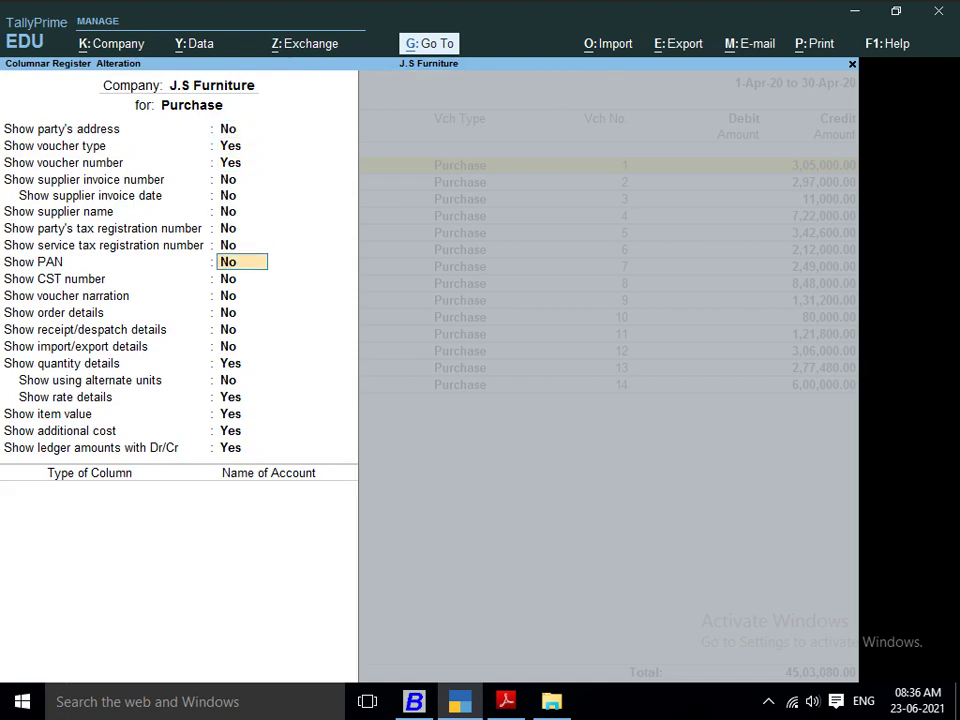
key(Return)
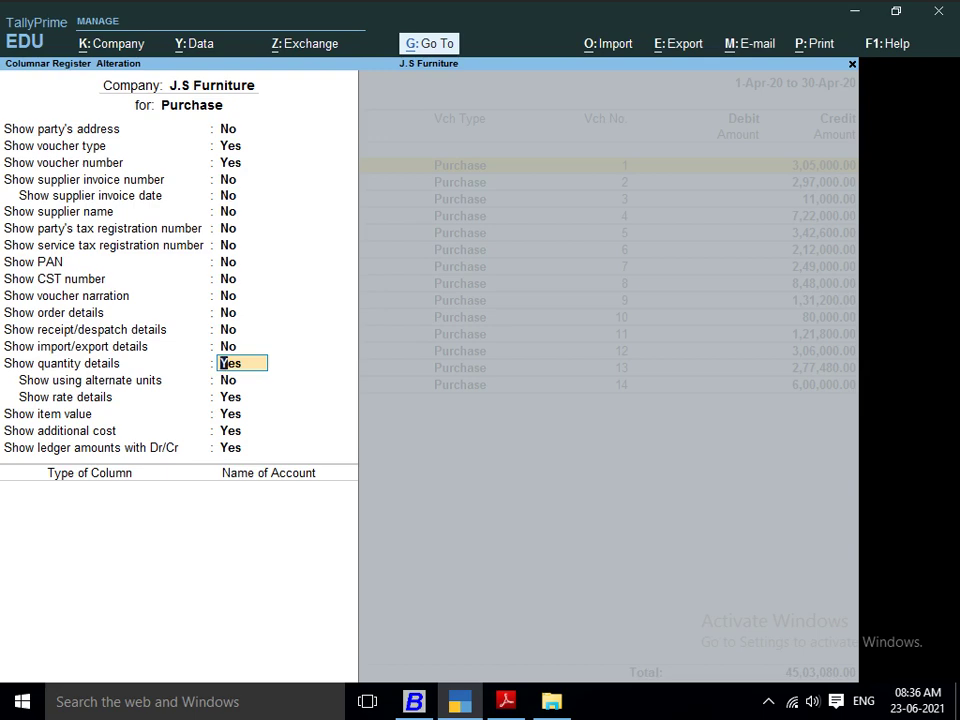
Keep quantity details, rate details, item value, additional cost and Dr/Cr amounts at Yes, alternate units at No, and apply the settings.
key(Return)
key(Return)
key(Return)
key(Return)
key(Return)
key(Return)
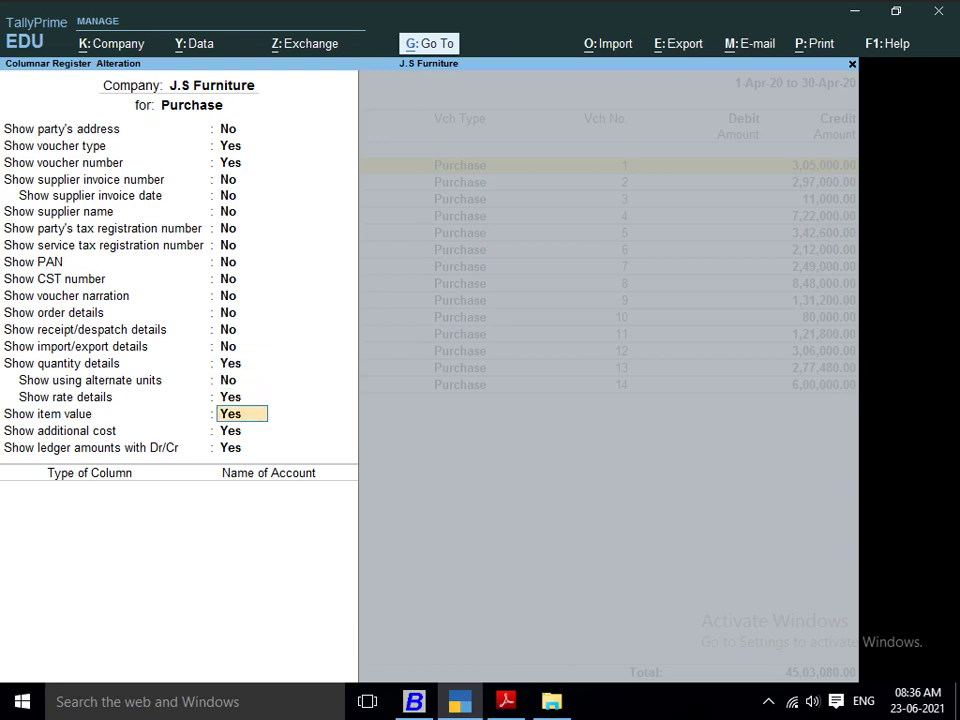
key(Return)
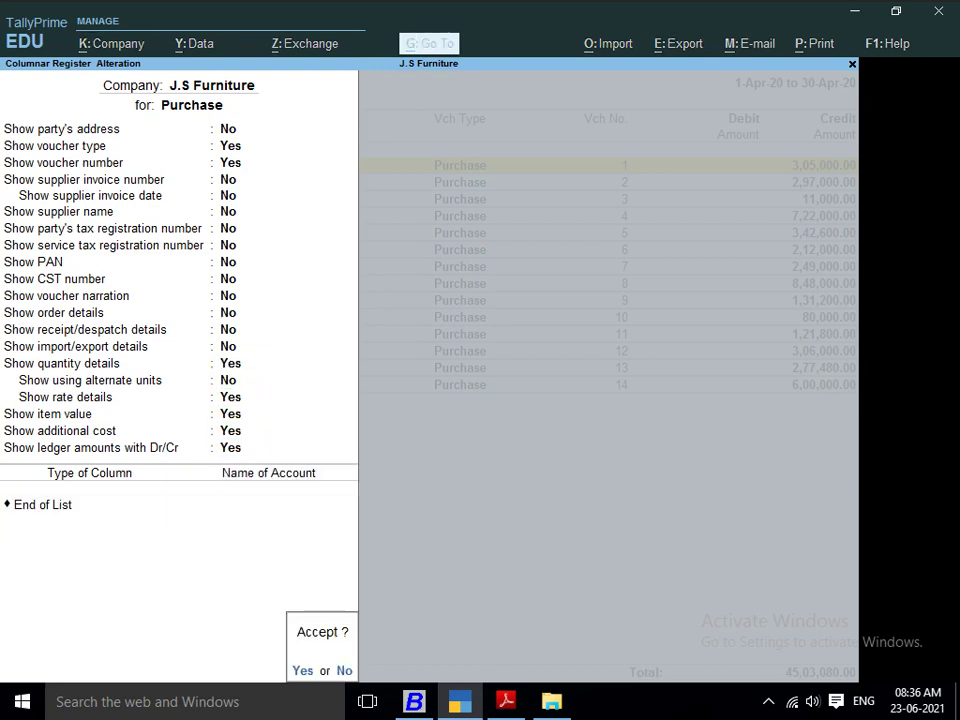
key(Return)
key(Return)
key(Escape)
key(Escape)
key(Return)
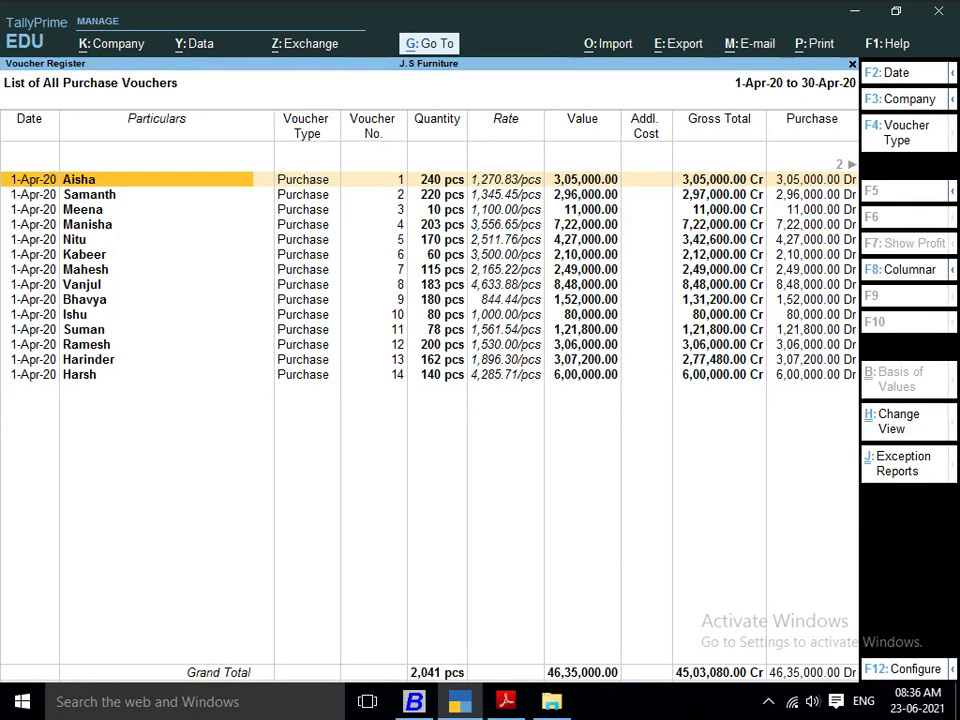
Close the purchase register, check the next question in Project 5.pdf, and return to TallyPrime.
key(Escape)
key(Escape)
key(alt+Tab)
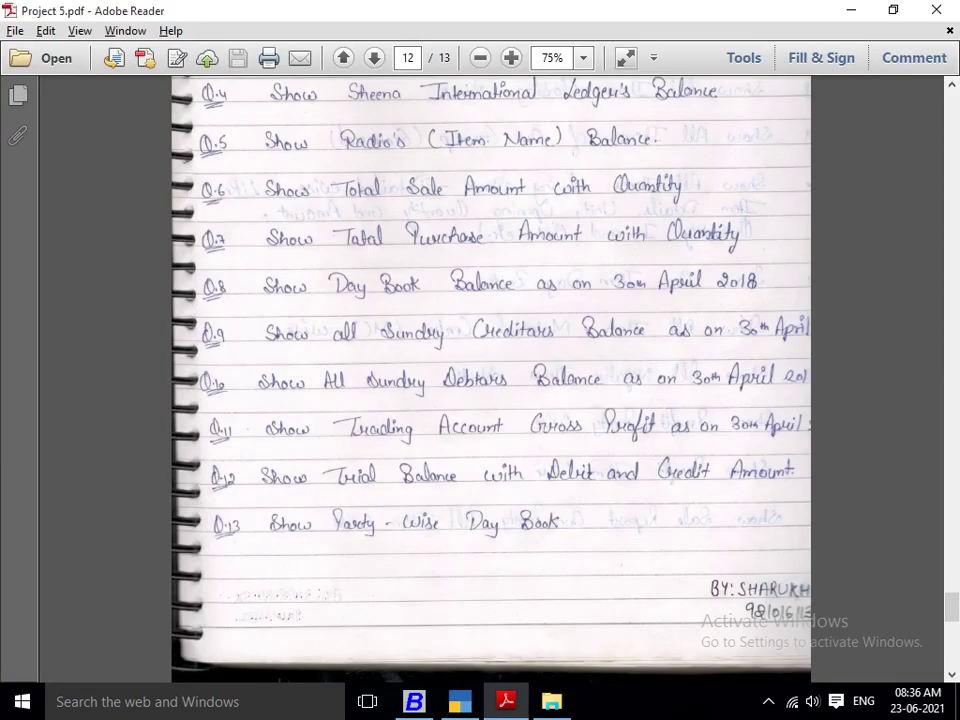
key(alt+Tab)
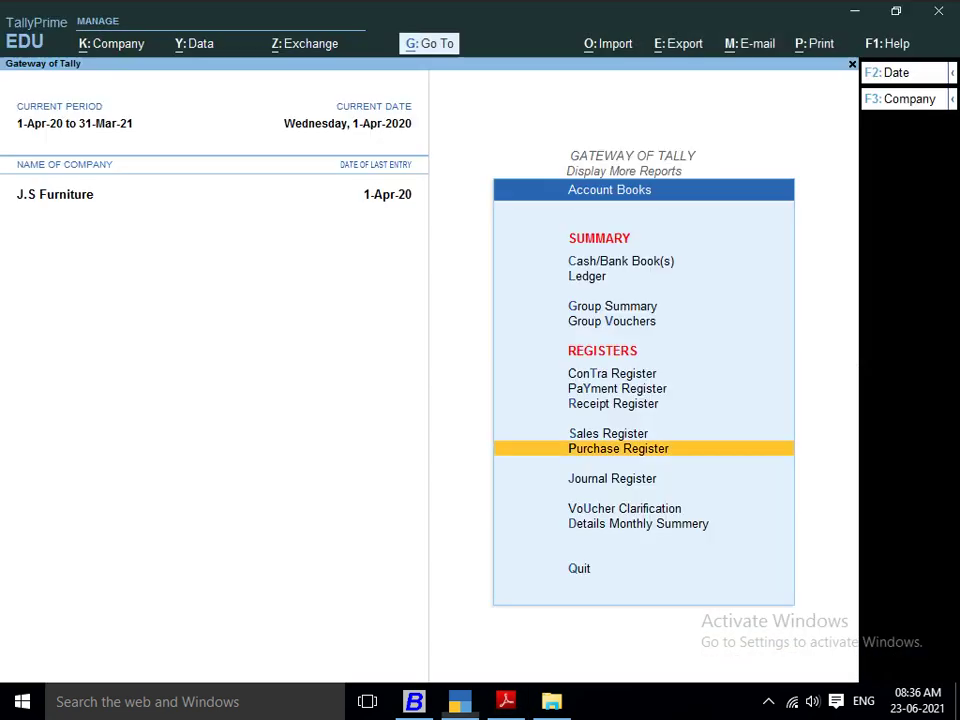
key(alt+Tab)
key(Tab)
key(shift+Tab)
key(shift+Tab)
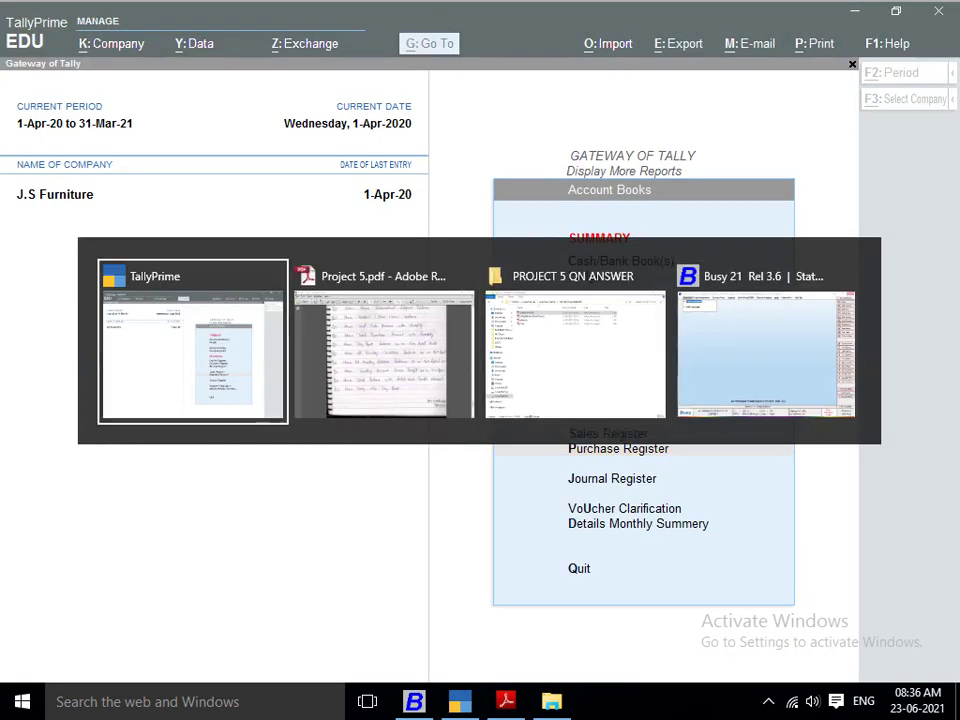
key(Up)
key(Up)
key(Up)
key(Up)
key(Up)
key(Up)
key(Up)
key(Up)
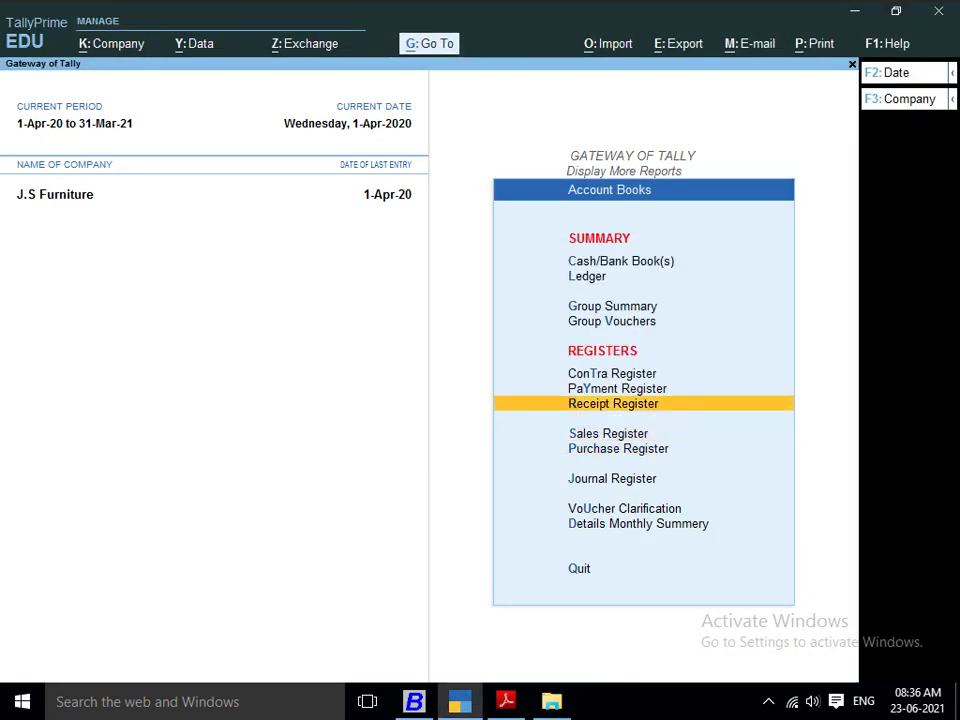
key(Return)
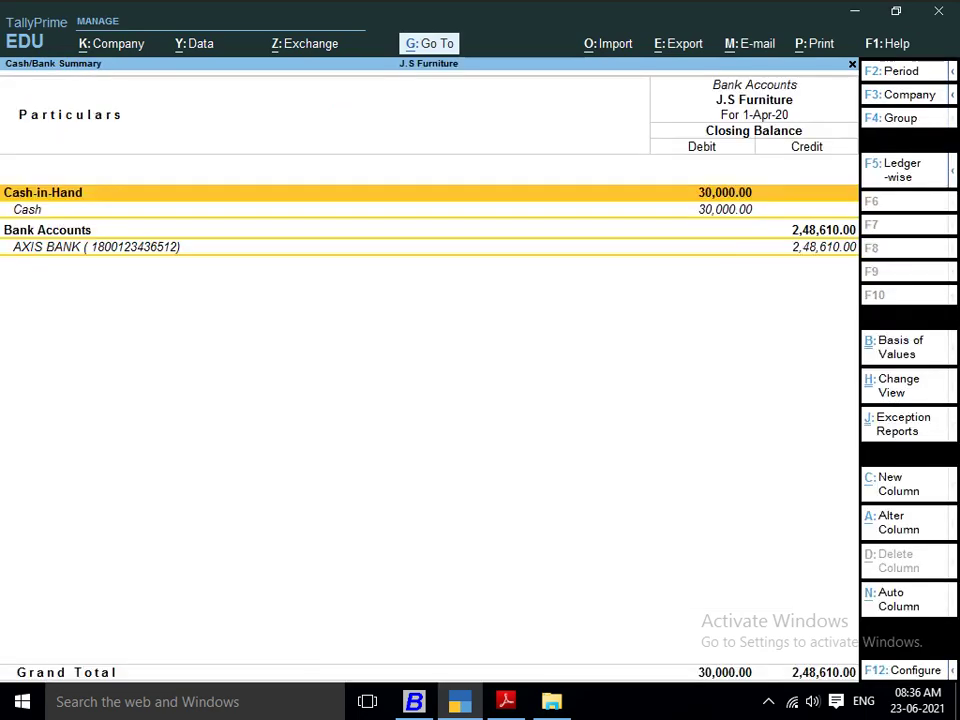
key(Escape)
key(Escape)
key(Escape)
Open the Day Book from the Gateway of Tally.
key(Up)
key(Up)
key(Up)
key(Up)
key(Up)
key(Up)
key(Up)
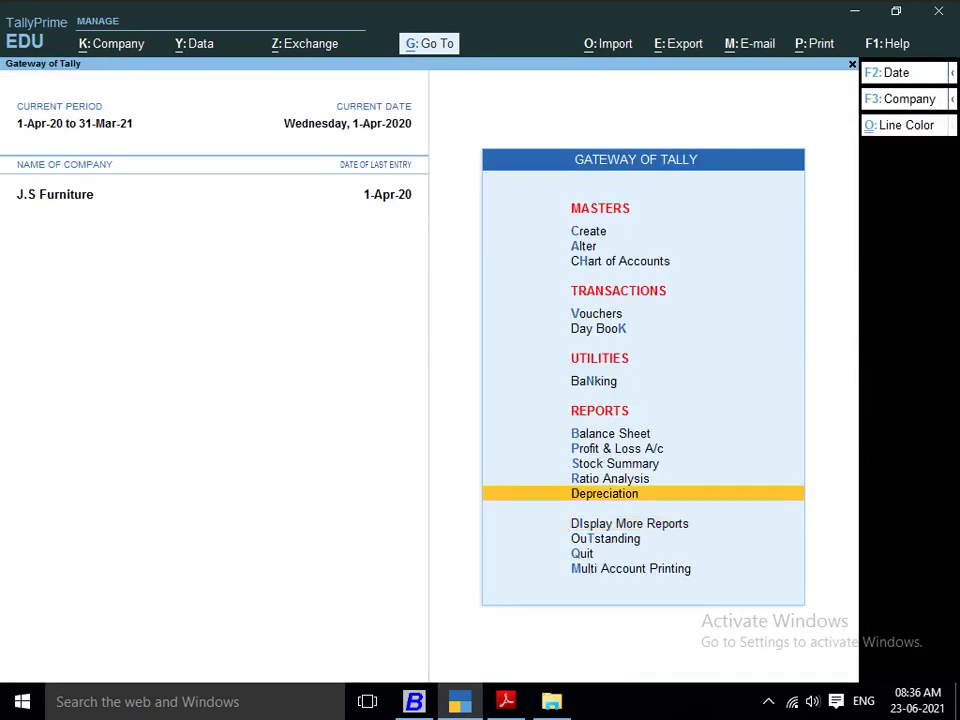
key(Return)
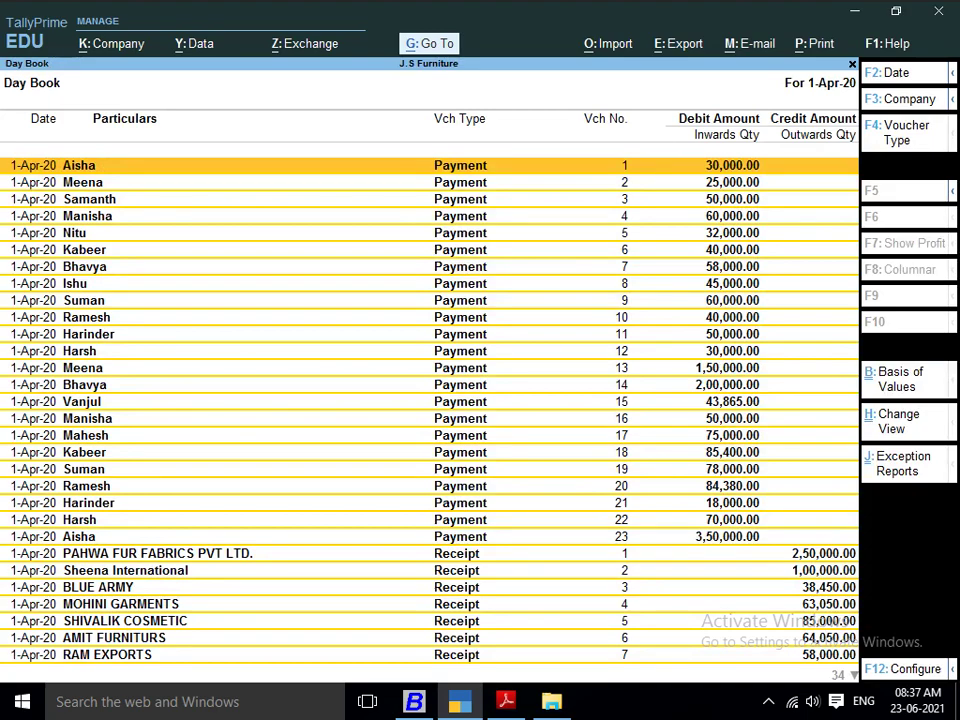
Examine the Day Book entries from the first payment down to the last purchase voucher.
key(Down)
key(Down)
key(Down)
key(Down)
key(Down)
key(Down)
key(Down)
key(Down)
key(Down)
key(Down)
key(Down)
key(Down)
key(Down)
key(Down)
key(Down)
key(Down)
key(Down)
key(Down)
key(Down)
key(Down)
key(Down)
key(Down)
key(Down)
key(Down)
key(Down)
key(Down)
key(Down)
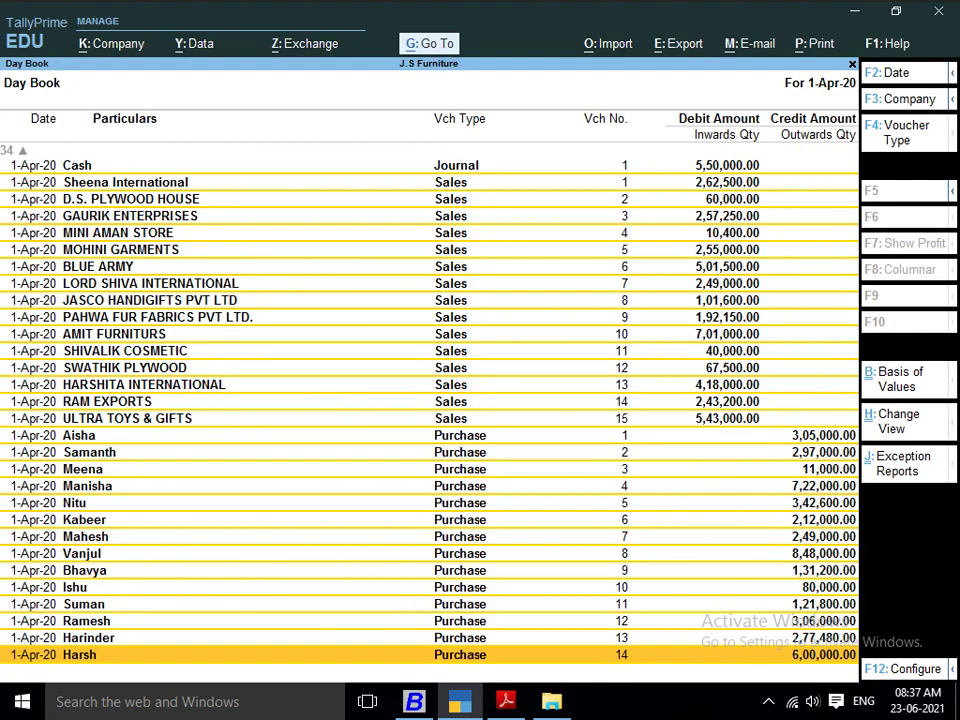
Close the Day Book, read the sundry creditors question in Project 5.pdf, and return to TallyPrime.
key(Escape)
key(alt+Tab)
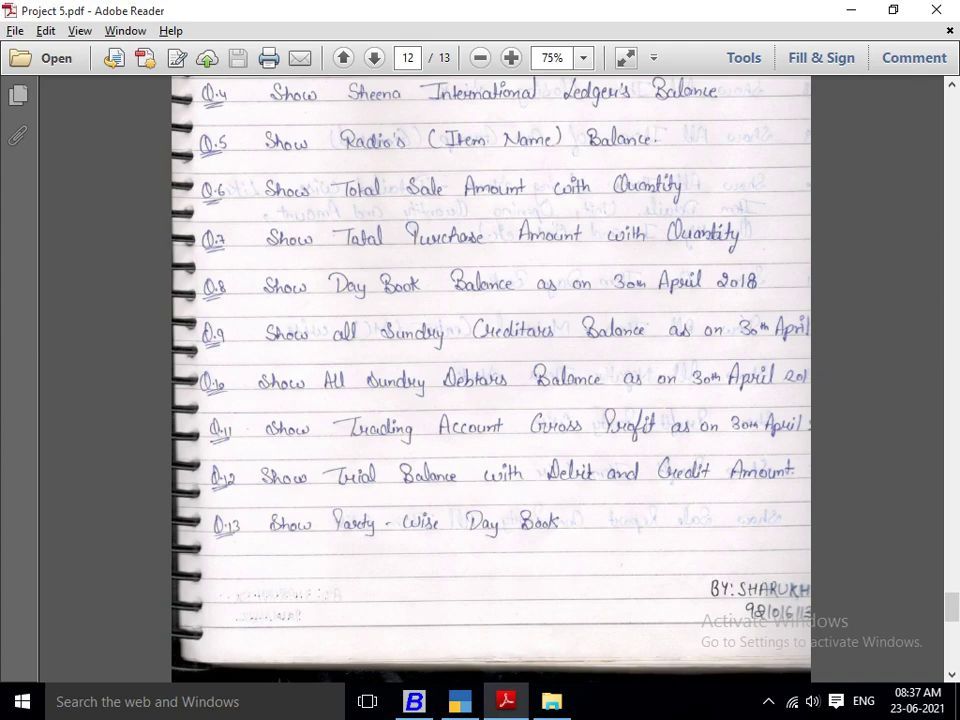
key(alt+Tab)
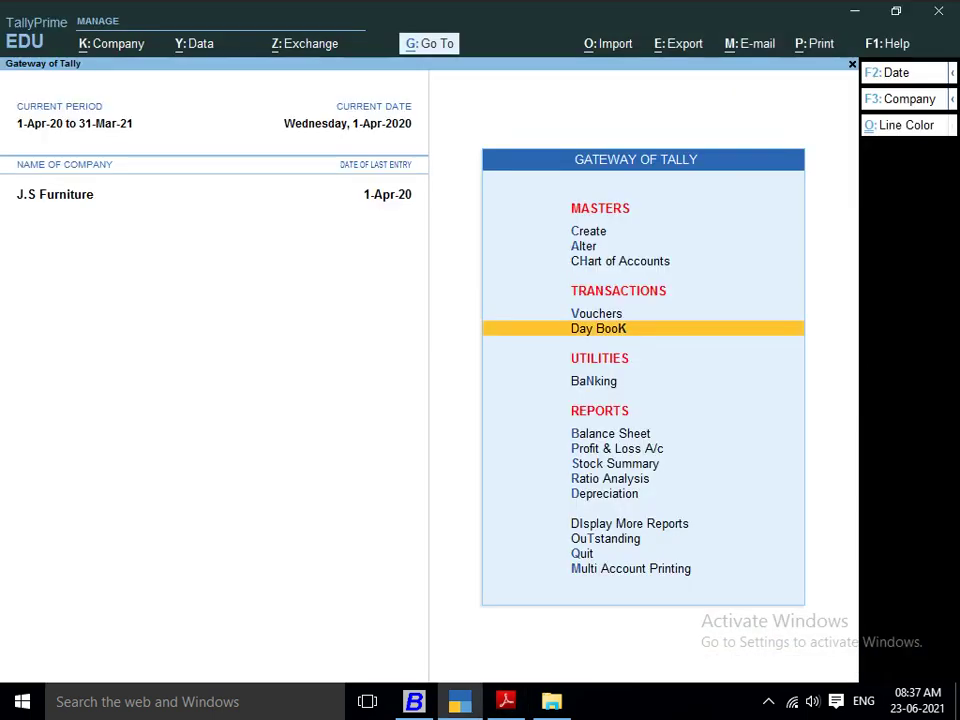
Open the Balance Sheet of J.S Furniture from the Gateway of Tally.
key(Down)
key(Down)
key(Down)
key(Up)
key(Return)
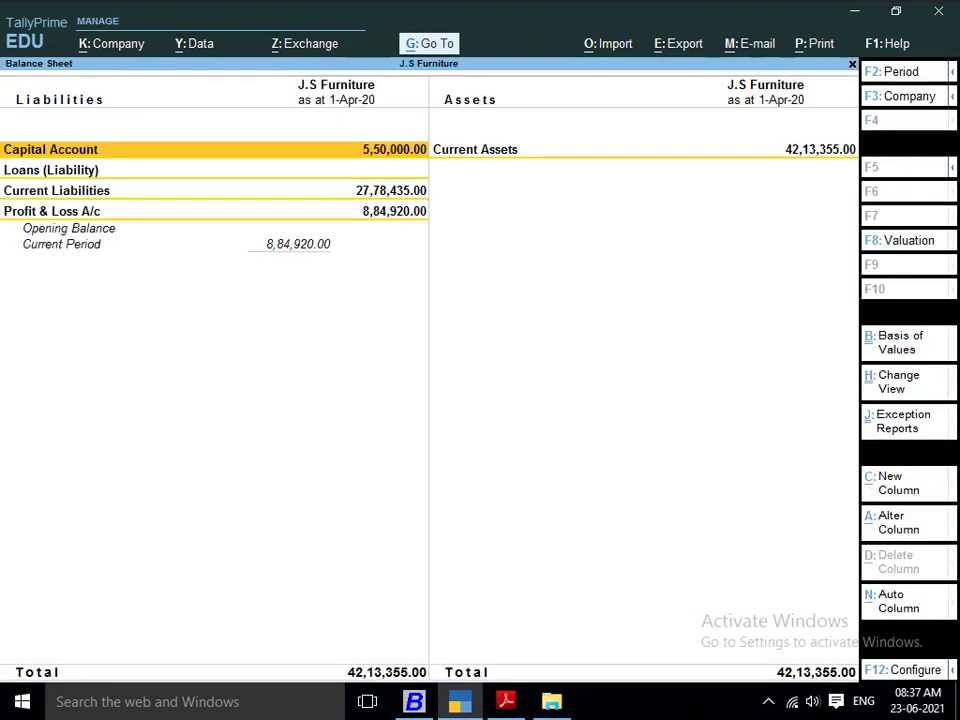
Drill down from Current Liabilities in the Balance Sheet to the Sundry Creditors group summary.
key(Down)
key(Down)
key(Down)
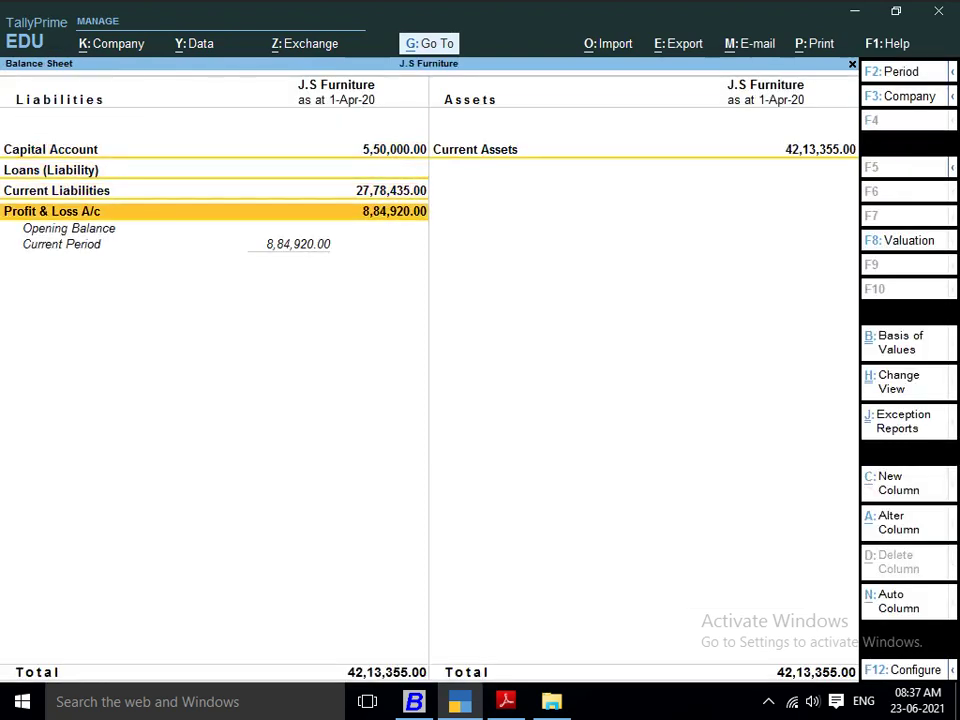
key(Up)
key(Return)
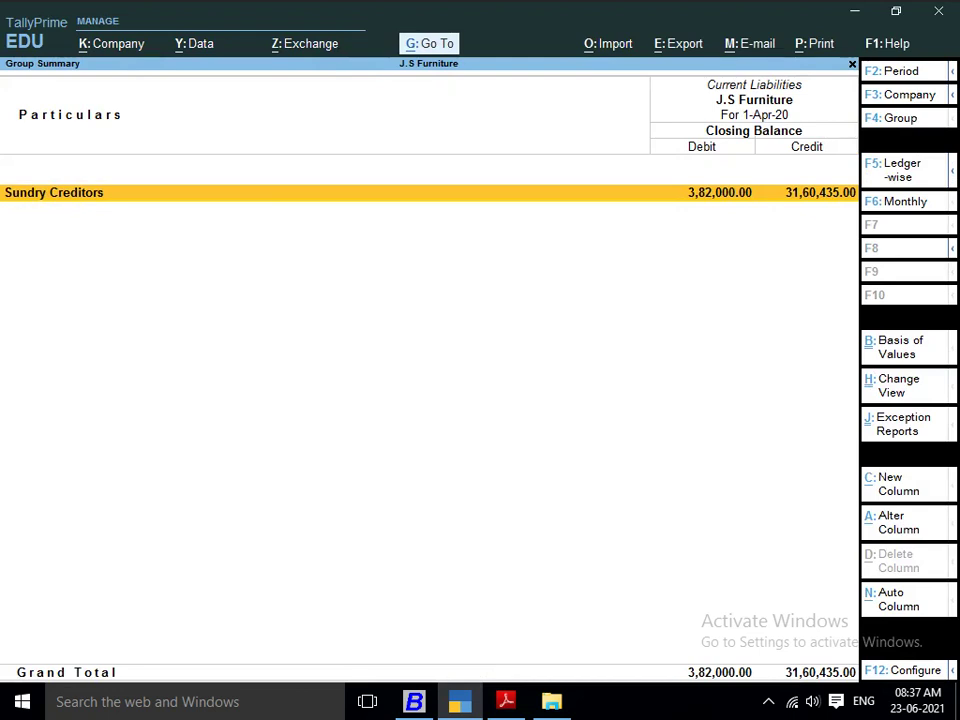
key(Return)
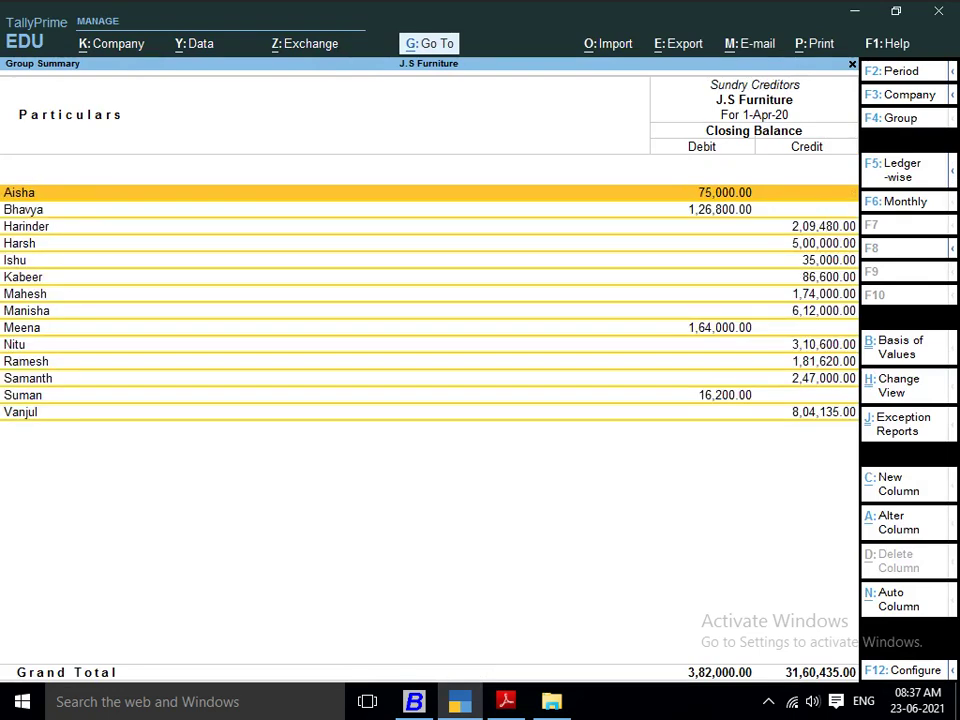
Examine the closing debit and credit balances of all sundry creditors, from the first ledger to the last and back.
key(Down)
key(Up)
key(Down)
key(Down)
key(Down)
key(Up)
key(Up)
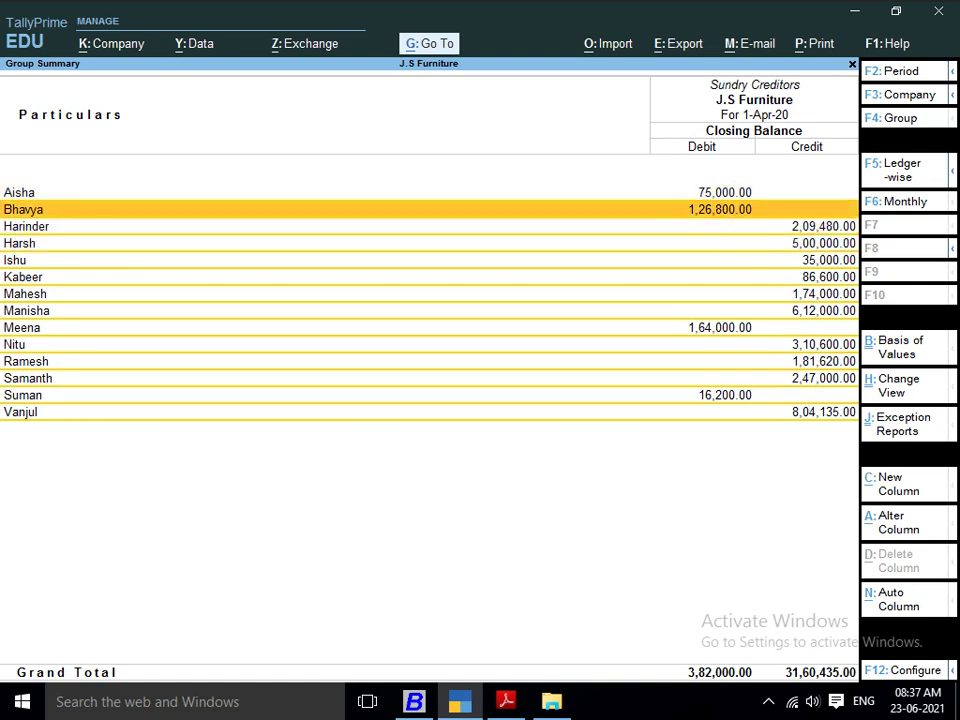
key(Up)
key(Down)
key(Down)
key(Down)
key(Down)
key(Down)
key(Down)
key(Down)
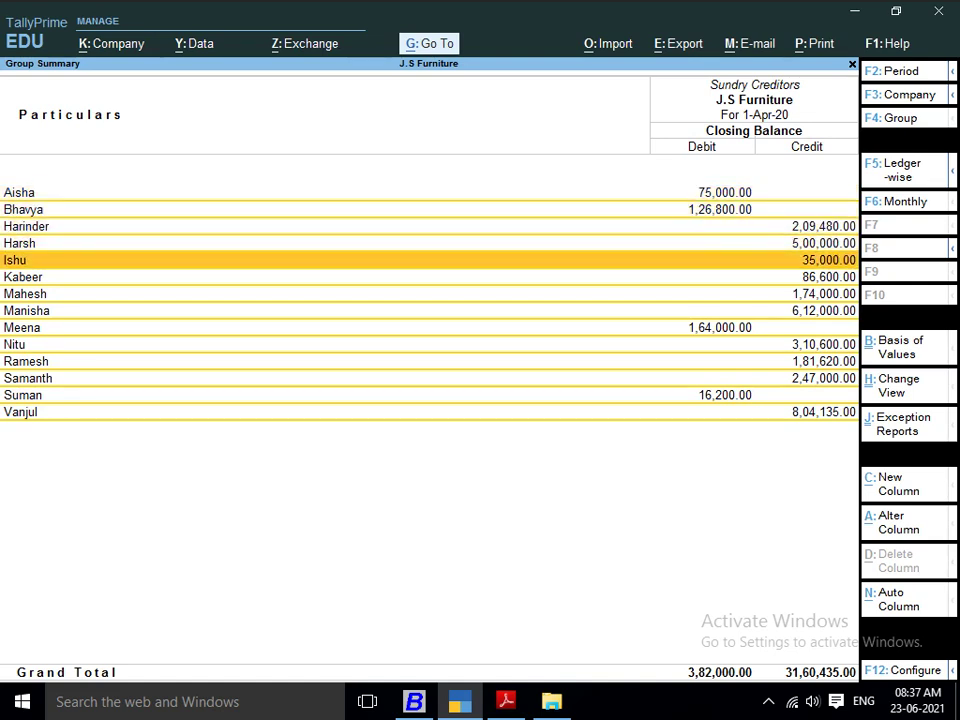
key(Down)
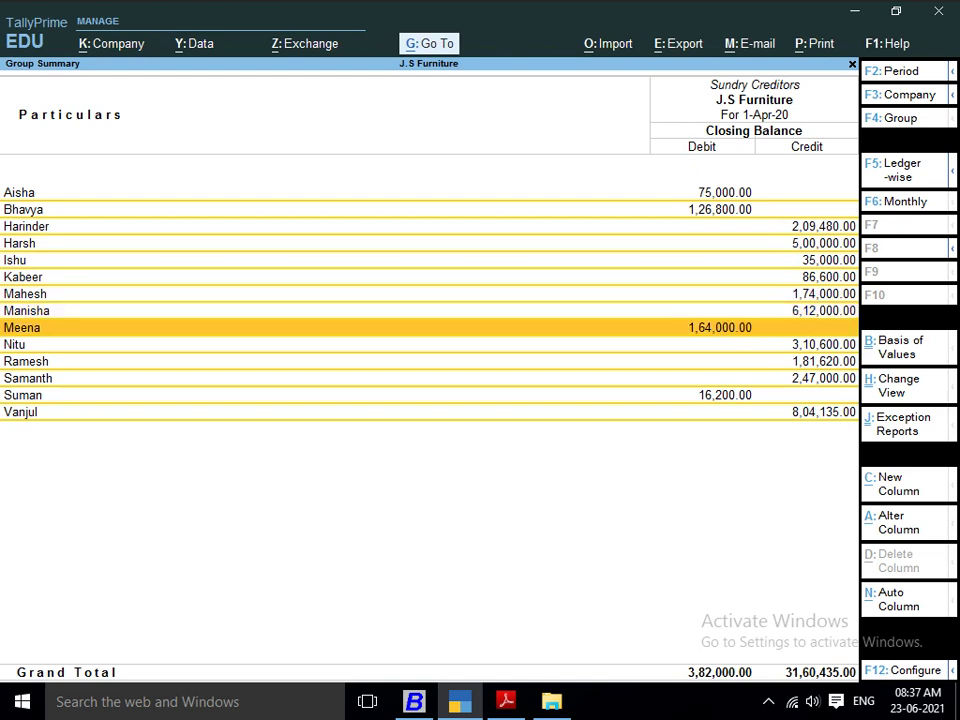
key(Down)
key(Down)
key(Down)
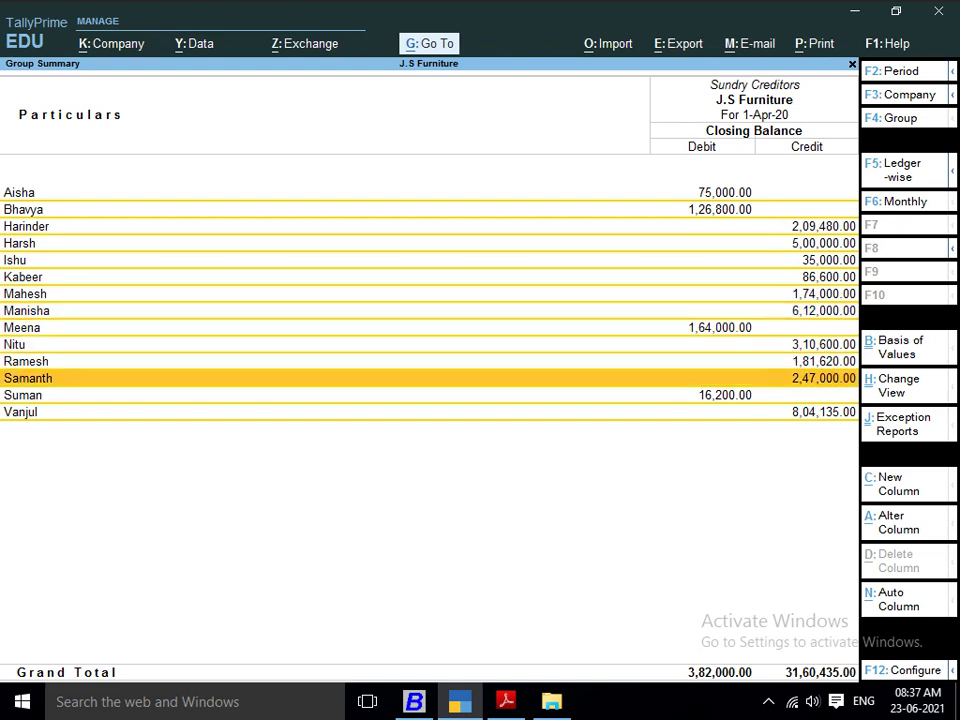
key(Down)
key(Down)
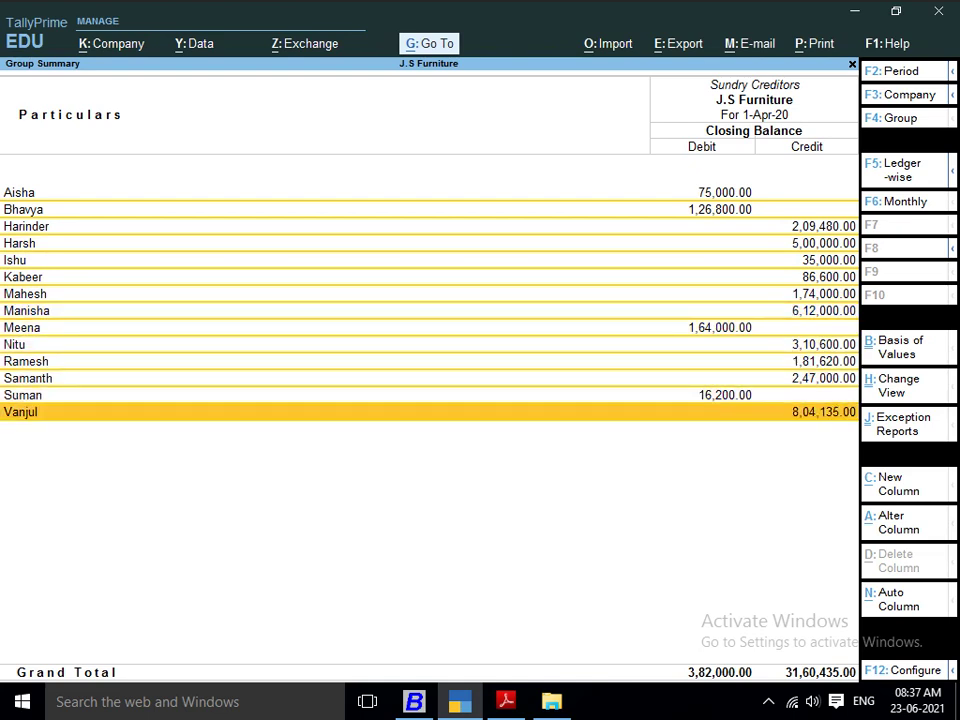
key(Up)
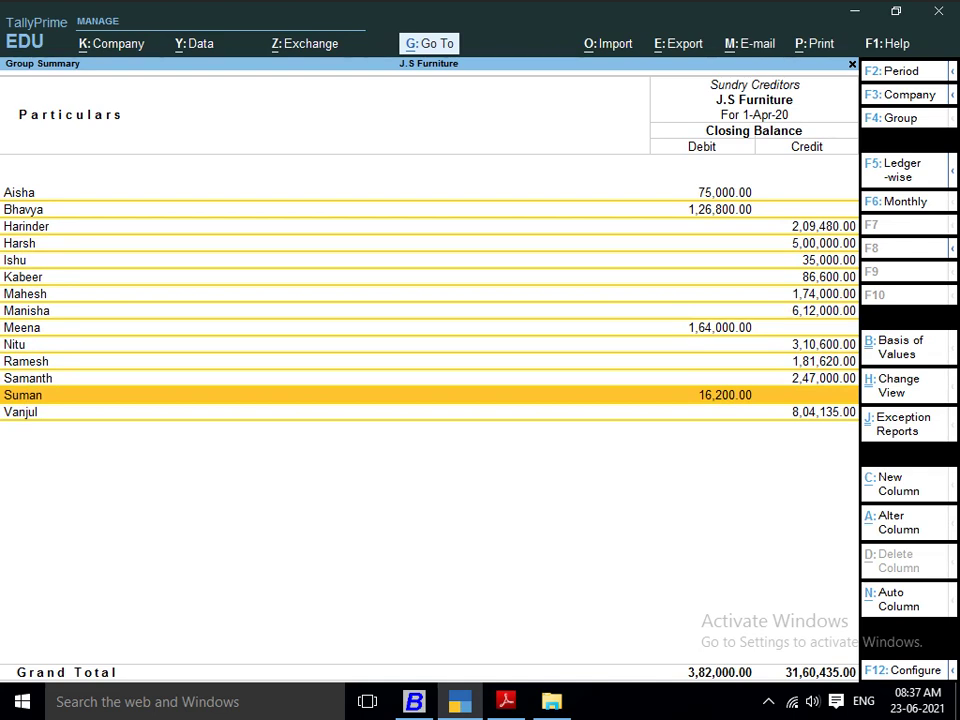
key(Up)
key(Up)
key(Up)
key(Up)
key(Up)
key(Up)
key(Up)
key(Up)
key(Up)
key(Up)
key(Up)
key(Up)
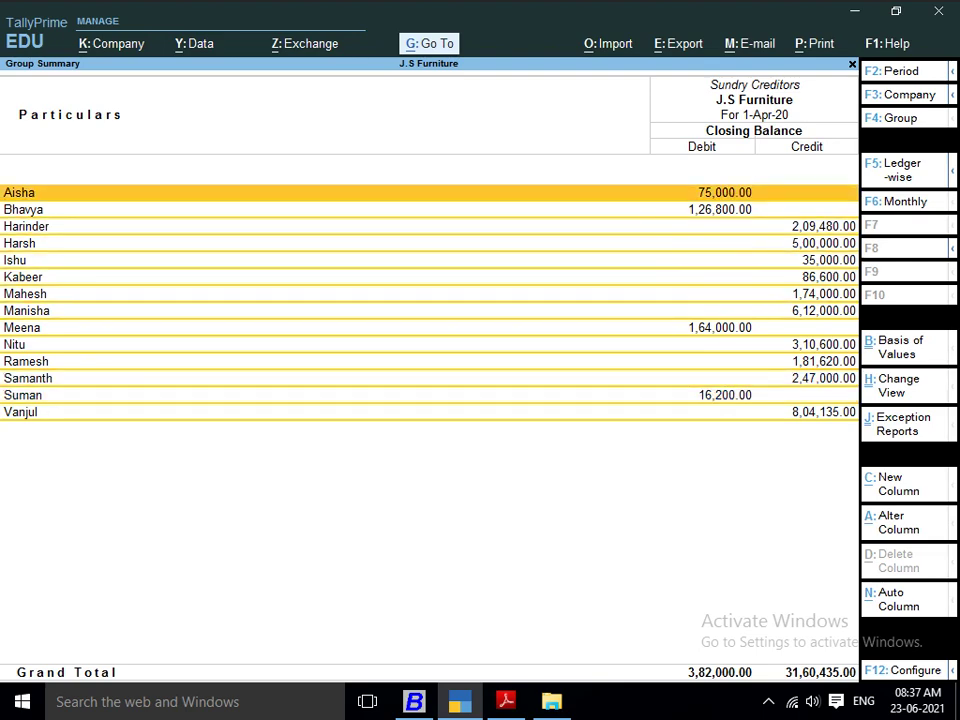
Check the sundry debtors question in Project 5.pdf, then return to TallyPrime and back out to the Balance Sheet.
key(alt+Tab)
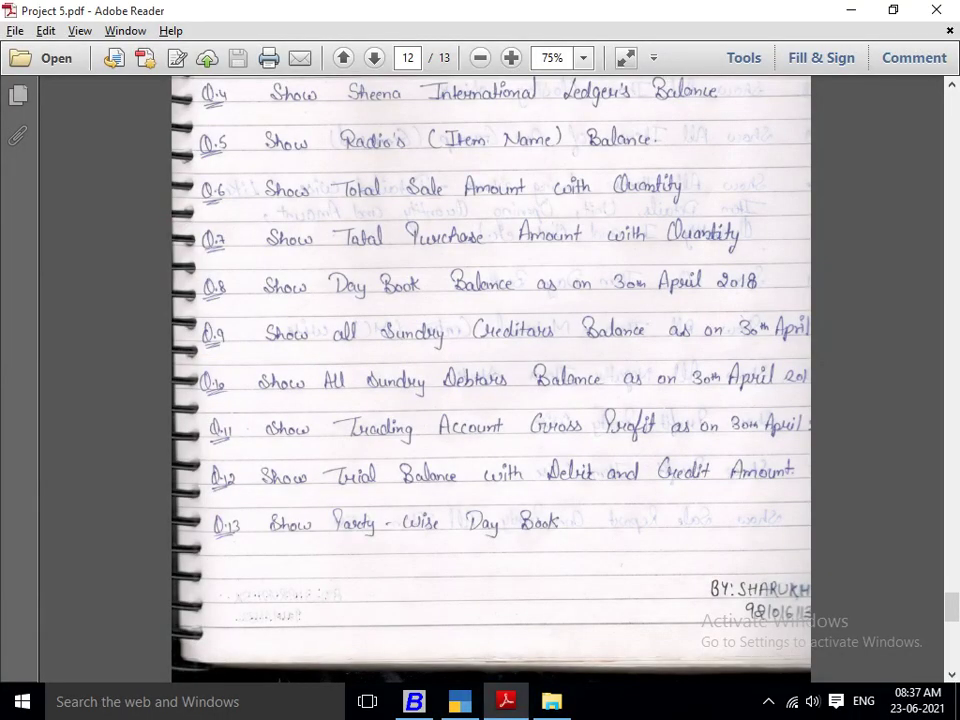
key(alt+Tab)
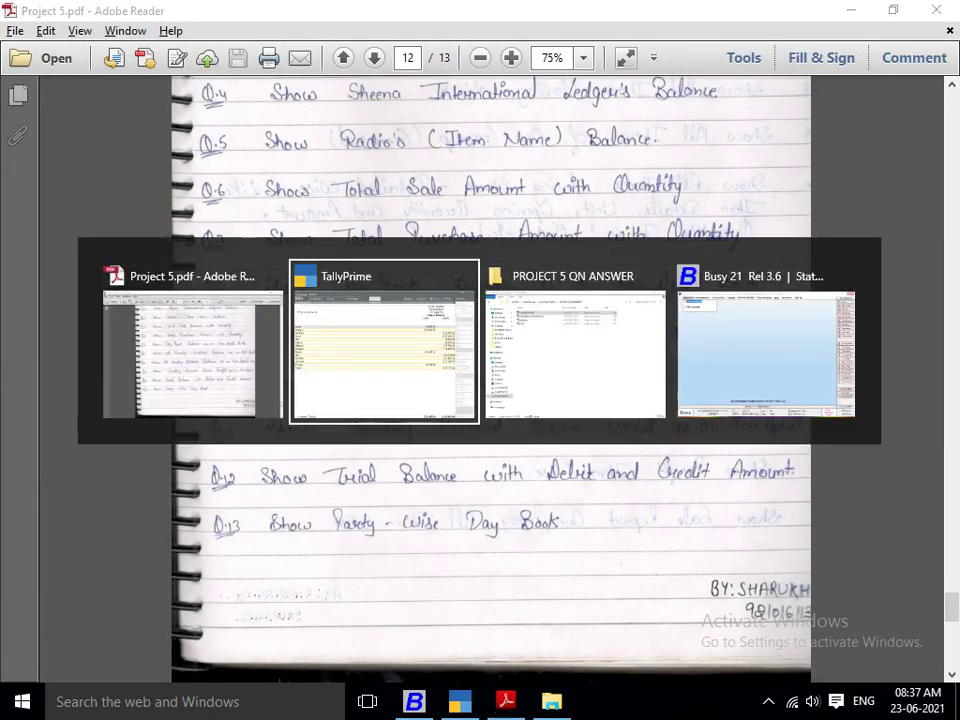
key(Escape)
key(Escape)
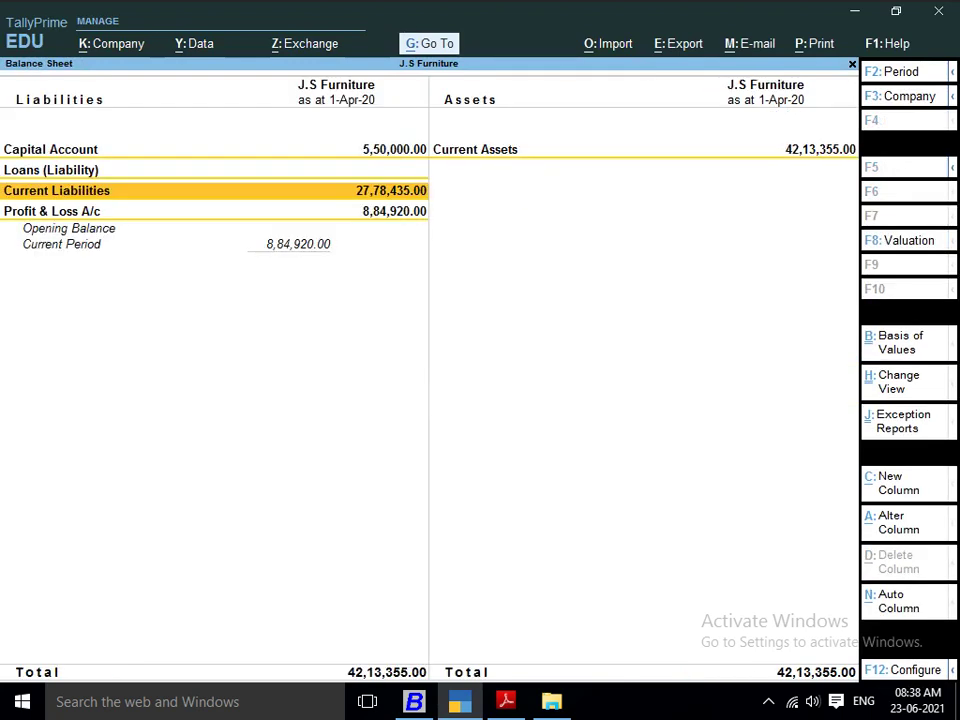
Drill down from Current Assets in the Balance Sheet to the Sundry Debtors group summary.
key(Up)
key(Up)
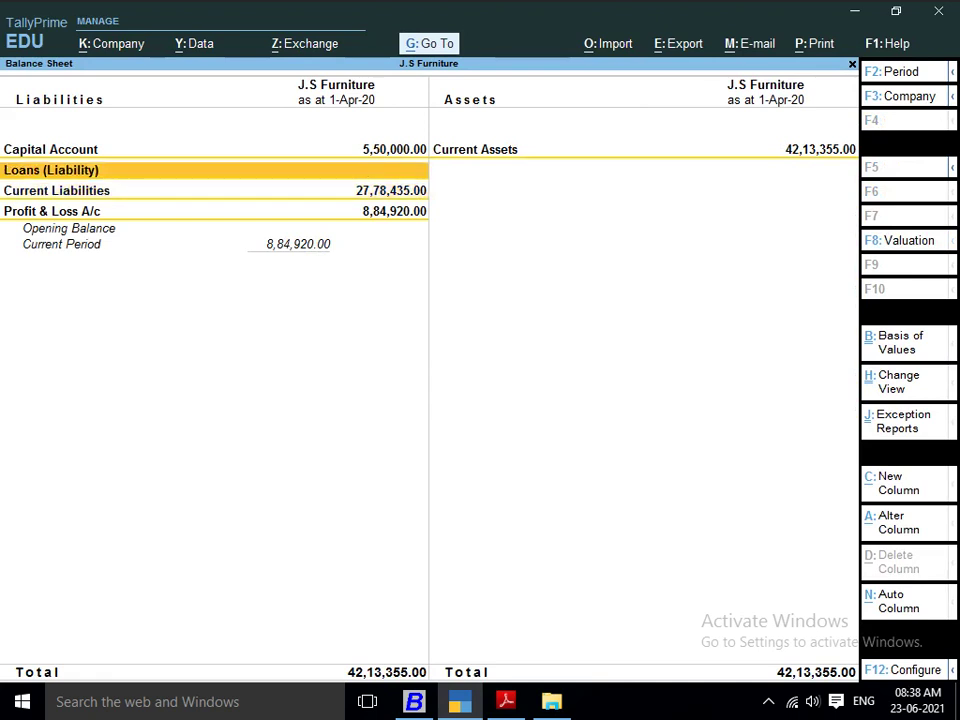
key(Right)
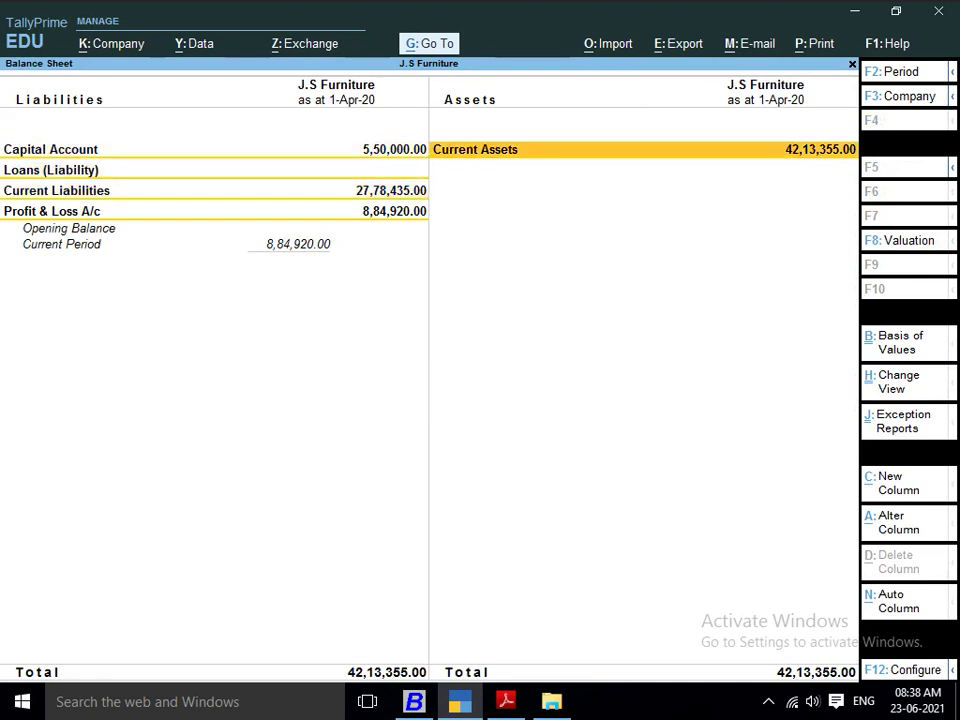
key(Return)
key(Down)
key(Down)
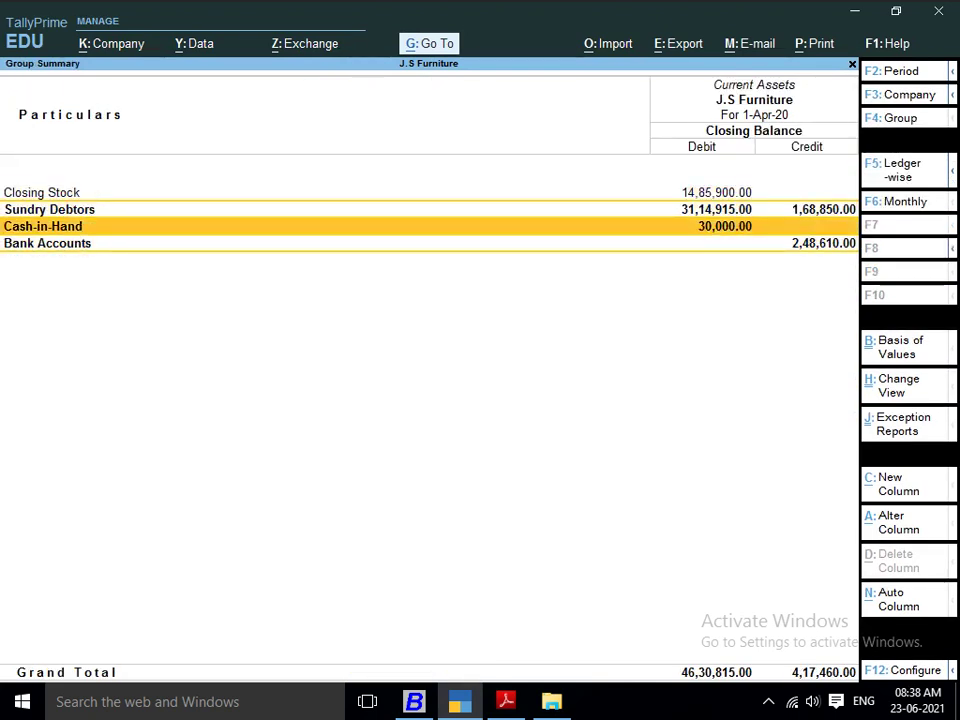
key(Up)
key(Return)
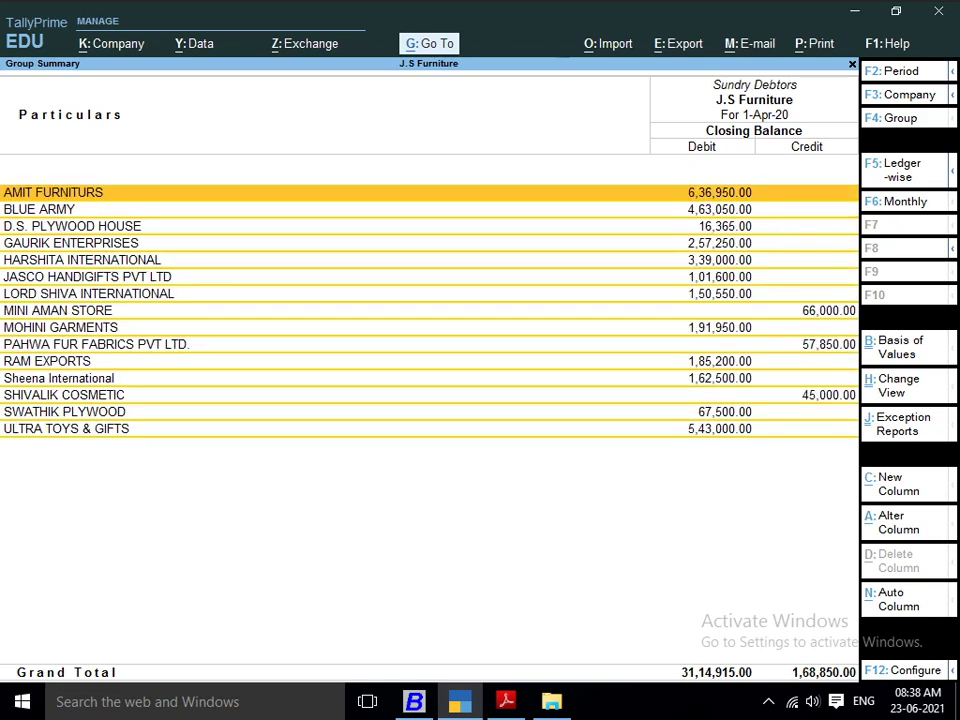
Examine the closing balances of all sundry debtors, comparing the ledgers with debit balances and those with credit balances.
key(Down)
key(Down)
key(Down)
key(Down)
key(Down)
key(Down)
key(Down)
key(Down)
key(Down)
key(Down)
key(Down)
key(Down)
key(Down)
key(Down)
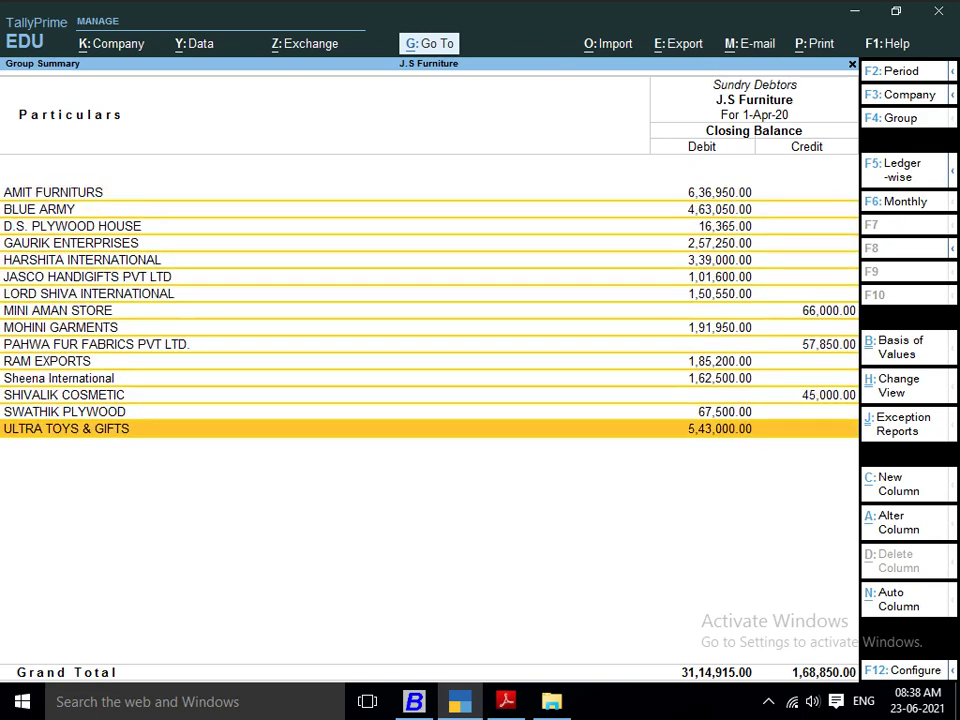
key(Up)
key(Up)
key(Up)
key(Up)
key(Up)
key(Up)
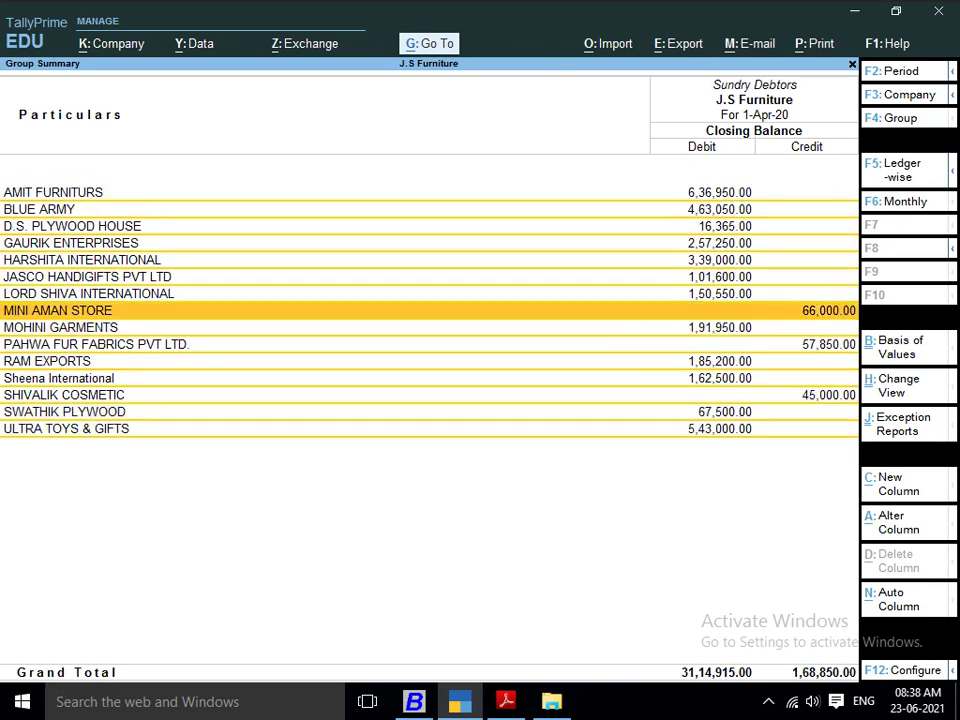
key(Down)
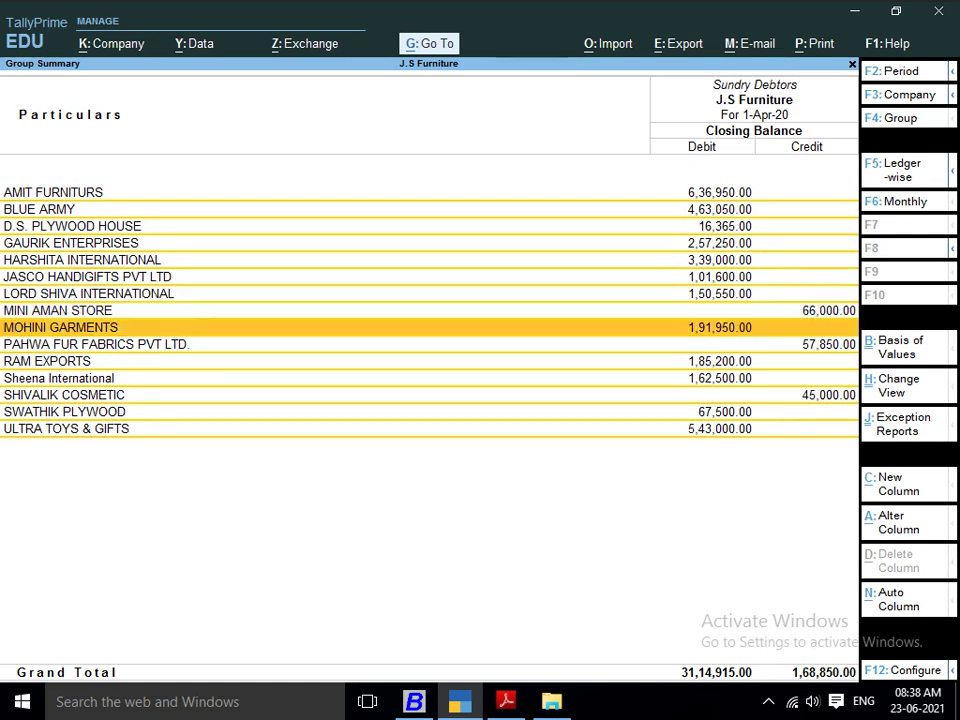
key(Up)
key(Down)
key(Down)
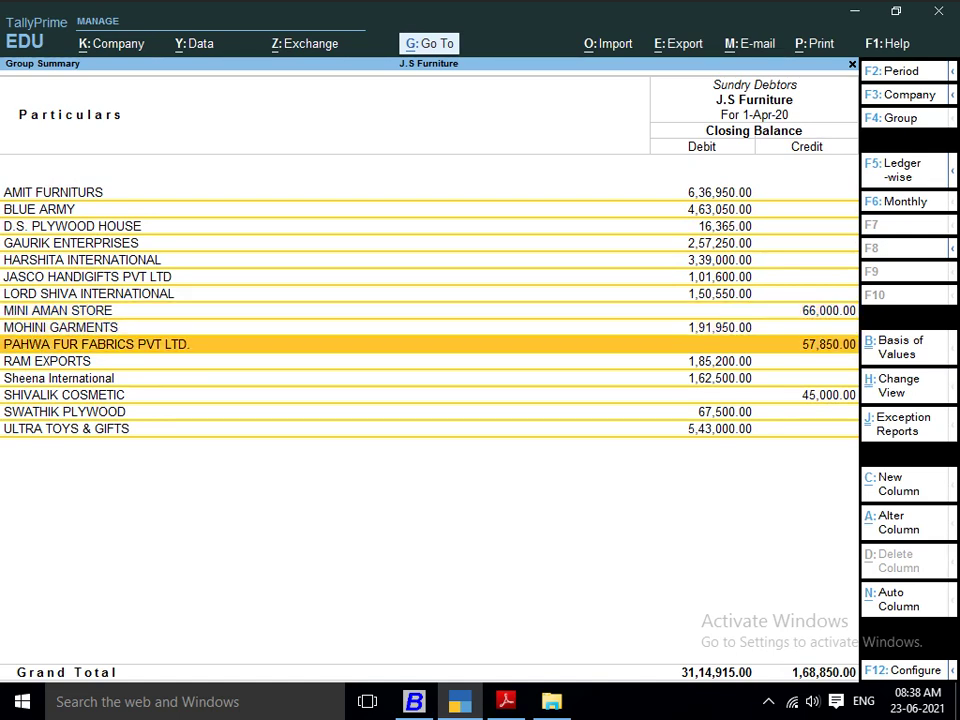
key(Down)
key(Down)
key(Down)
key(Up)
key(Up)
key(Up)
key(Up)
key(Up)
key(Down)
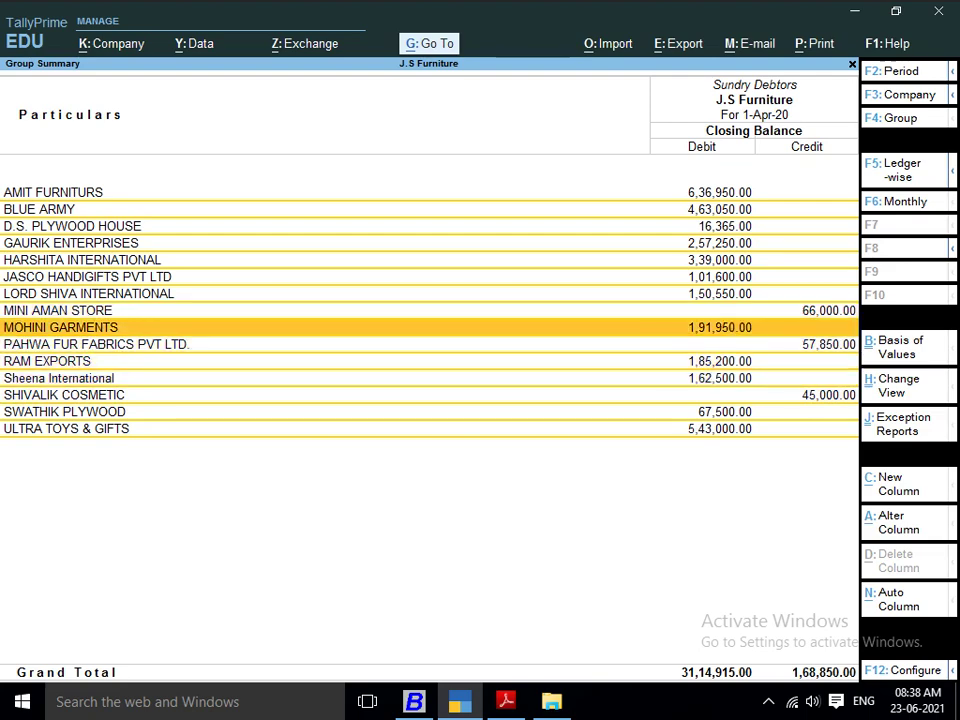
key(Down)
key(Down)
key(Down)
key(Down)
key(Down)
key(Down)
key(Up)
key(Up)
key(Up)
key(Up)
key(Up)
key(Up)
key(Up)
key(Up)
key(Up)
key(Up)
key(Up)
key(Up)
key(Up)
key(Up)
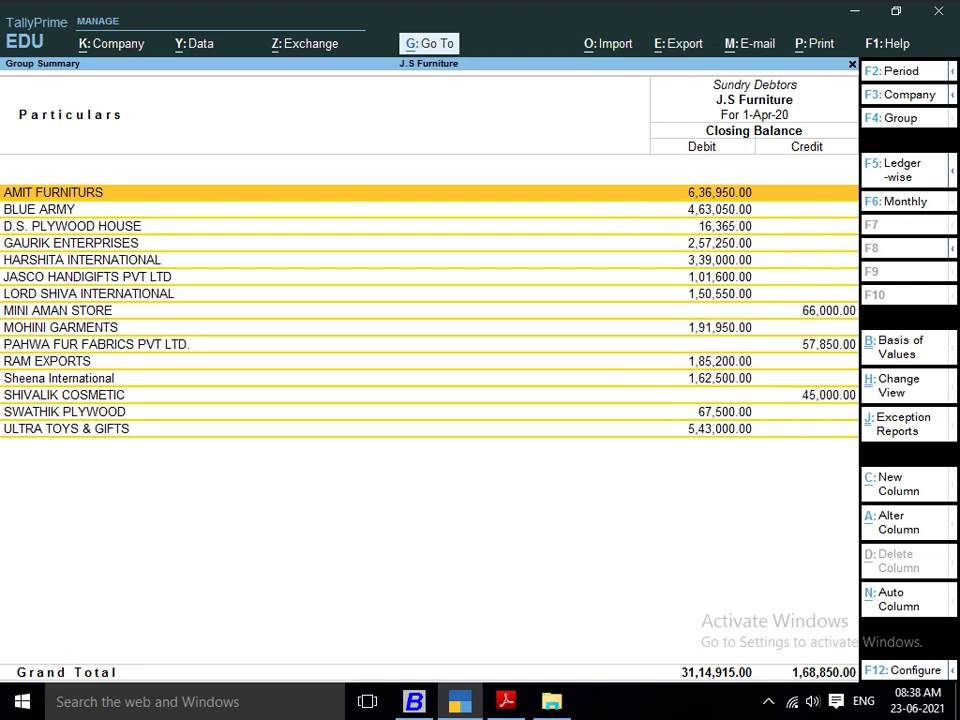
key(Down)
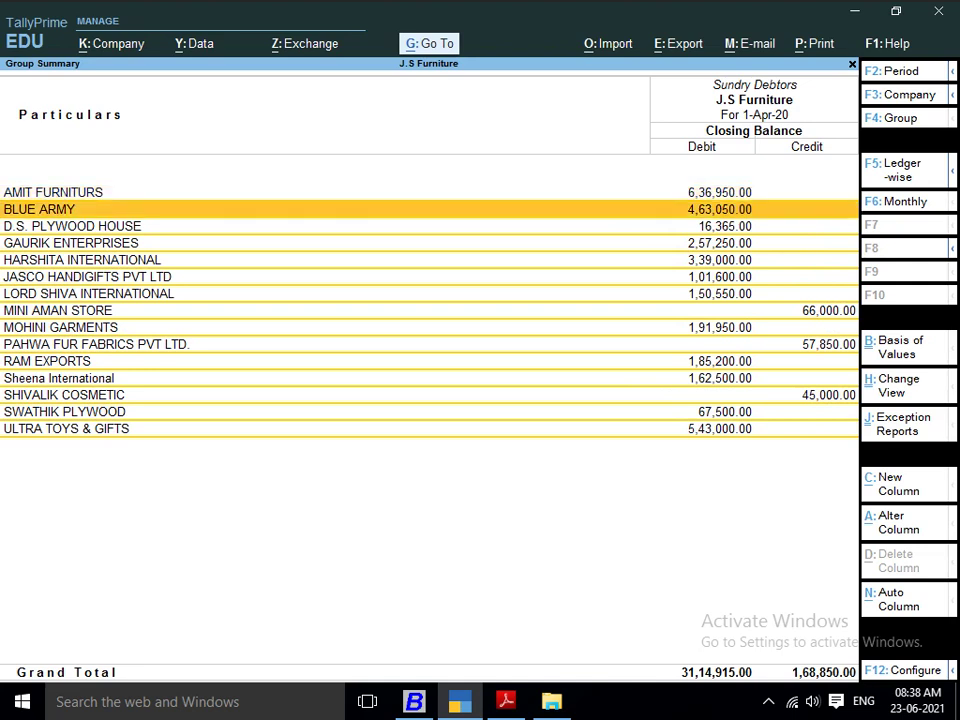
key(Down)
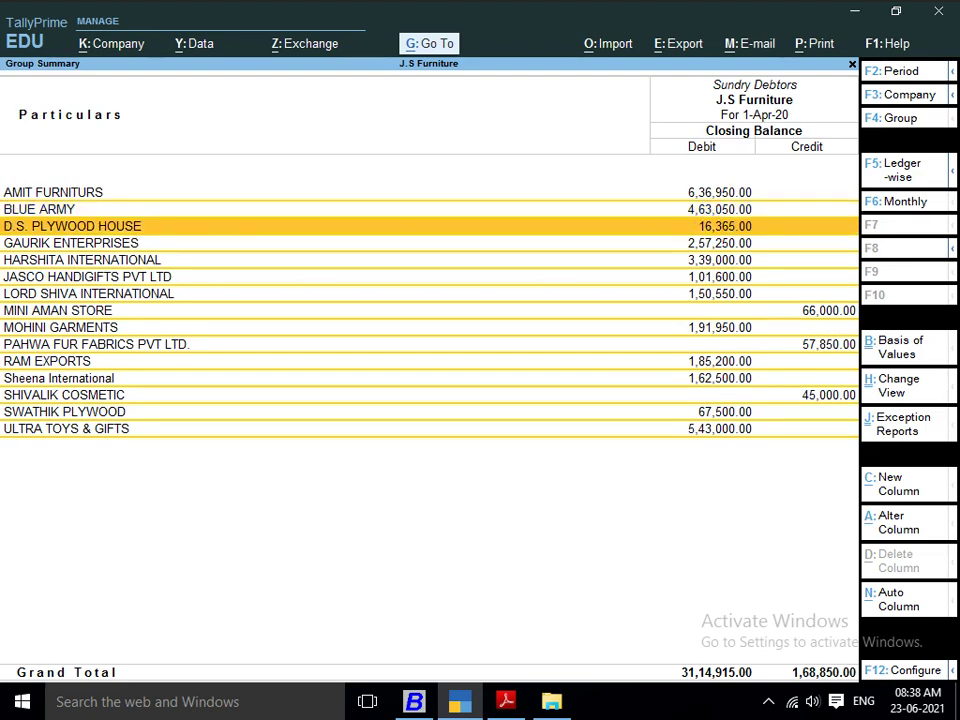
Read the trading account gross profit question in Project 5.pdf and return to TallyPrime.
key(alt+Tab)
scroll(490, 380, down, 1)
scroll(490, 380, down, 1)
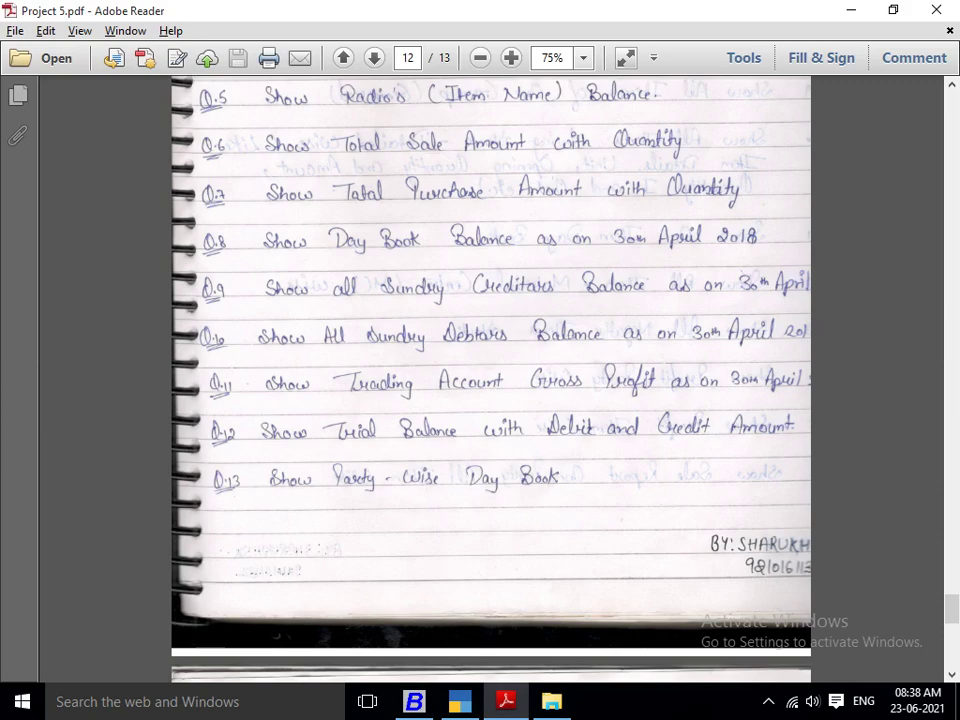
key(alt+Tab)
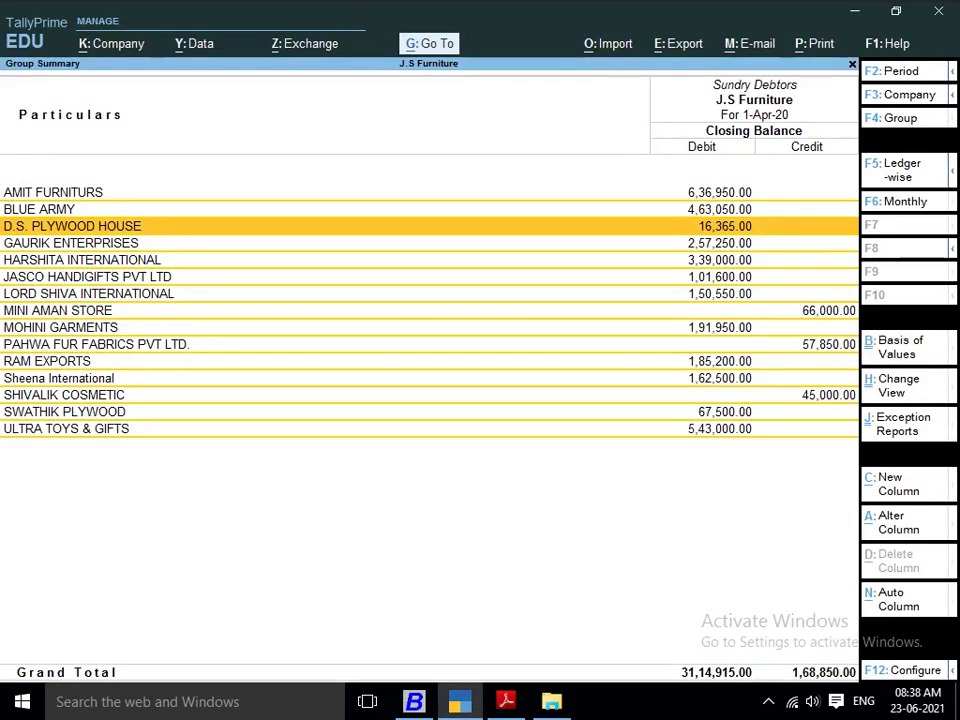
Leave the Sundry Debtors summary and open the Profit & Loss A/c from the Balance Sheet.
key(Escape)
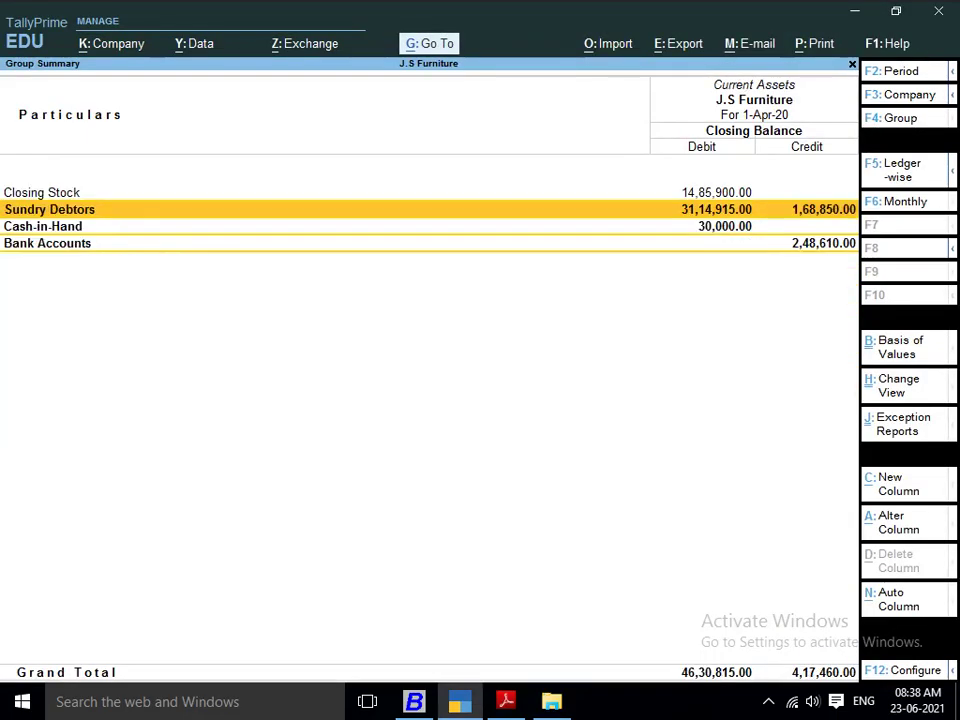
key(Escape)
key(Escape)
key(Return)
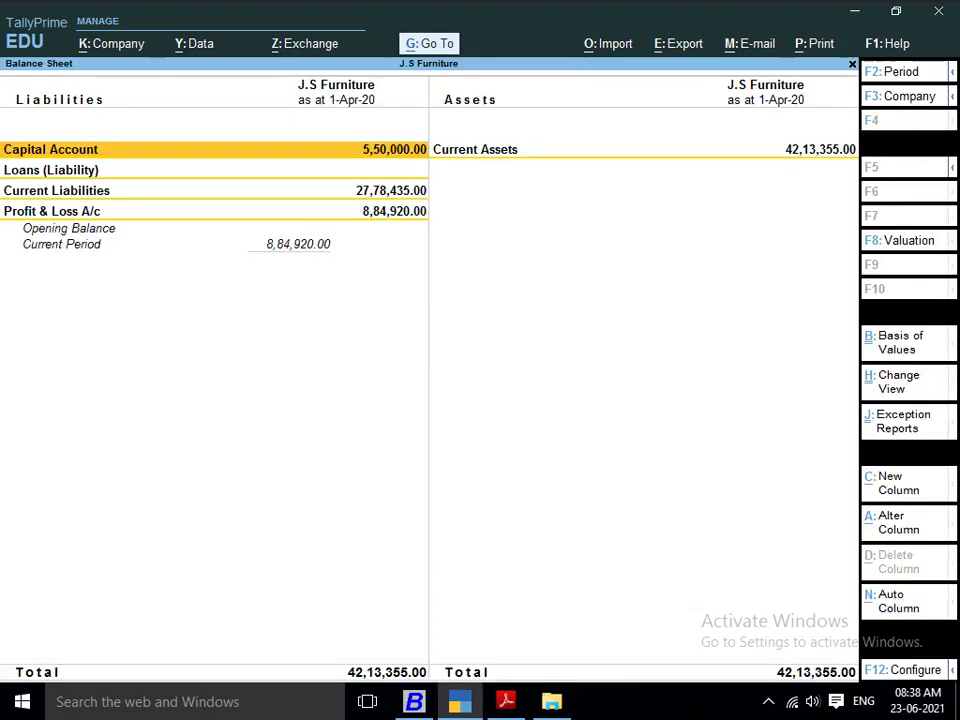
key(Down)
key(Down)
key(Down)
key(Return)
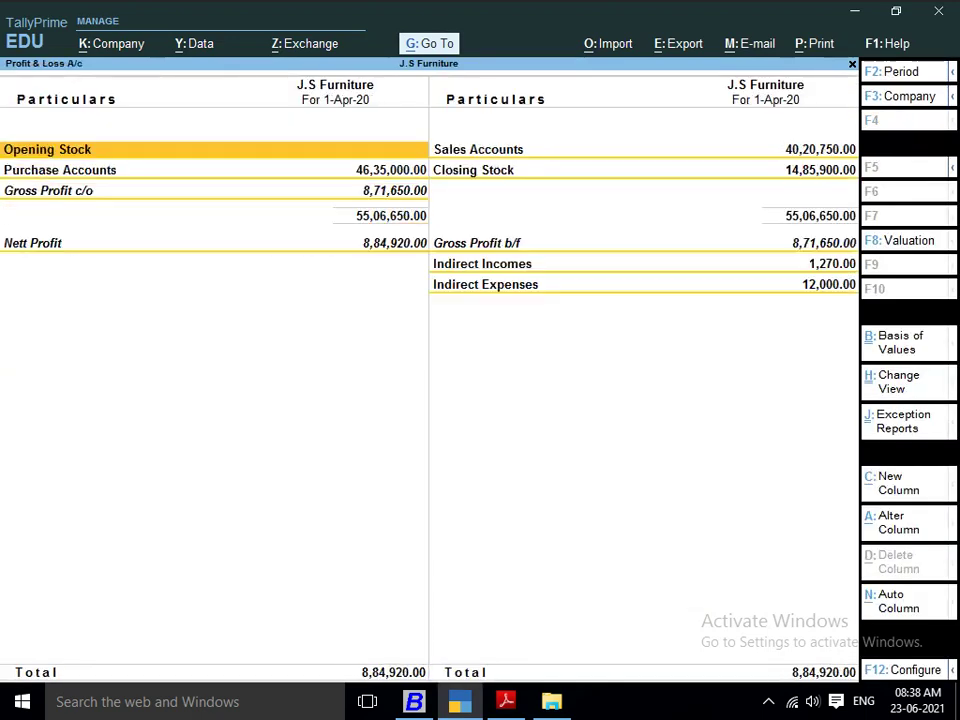
Examine the gross profit brought forward and the indirect incomes in the Profit & Loss A/c.
key(Right)
key(Down)
key(Down)
key(Down)
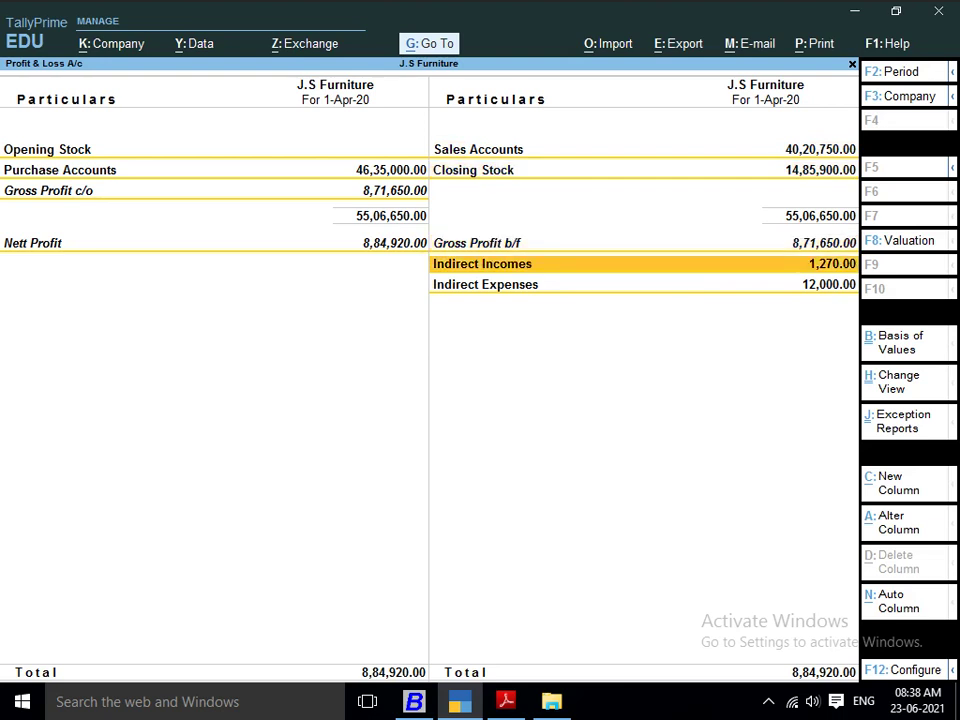
key(Up)
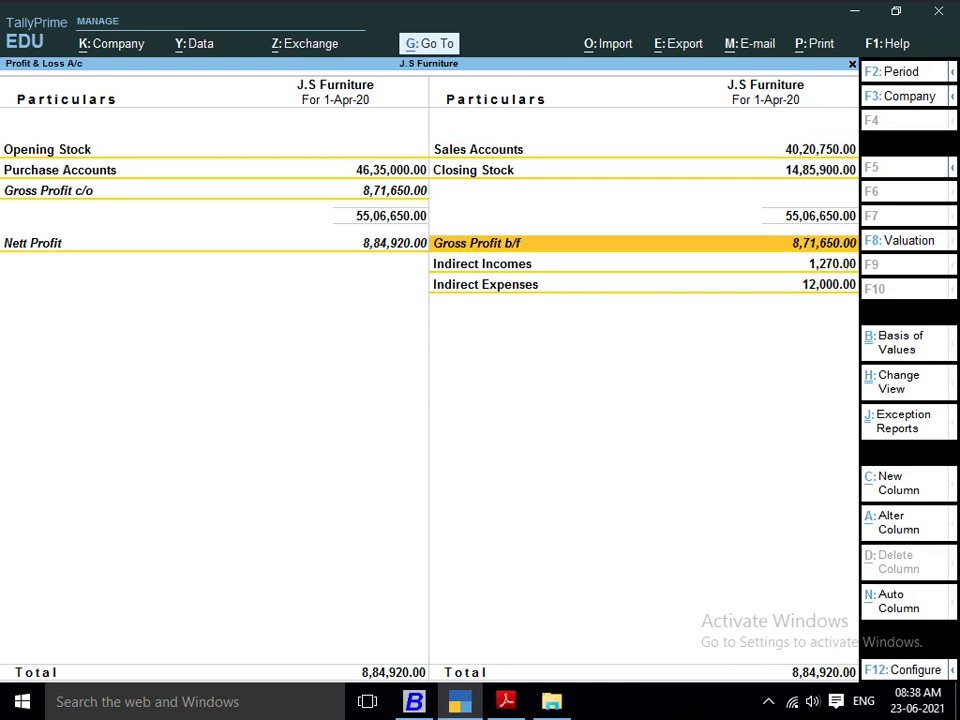
key(Down)
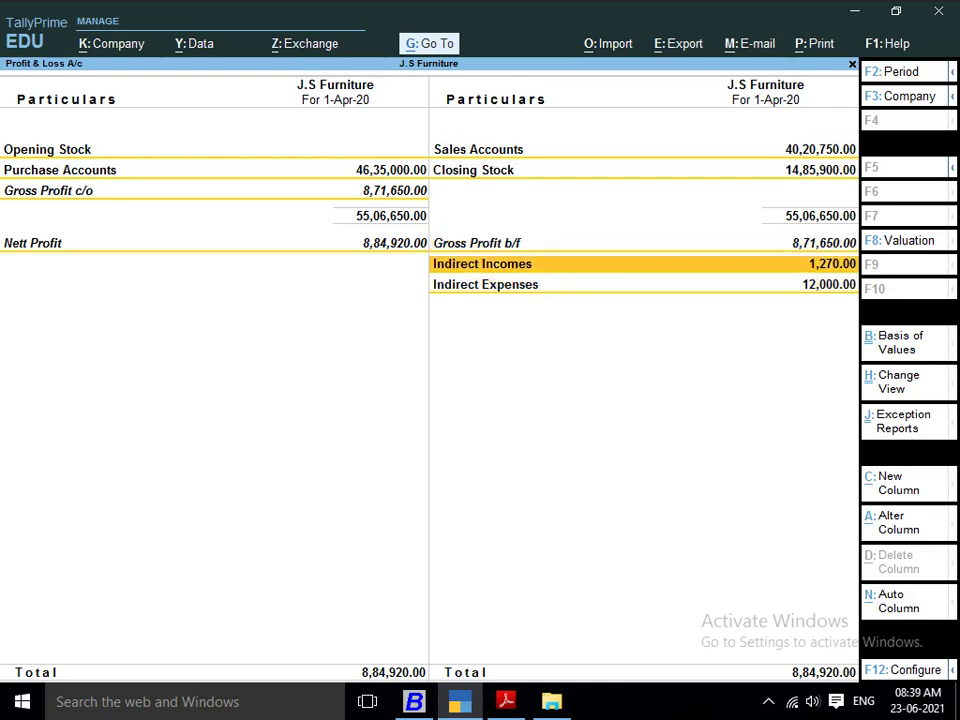
key(Up)
key(Up)
key(Down)
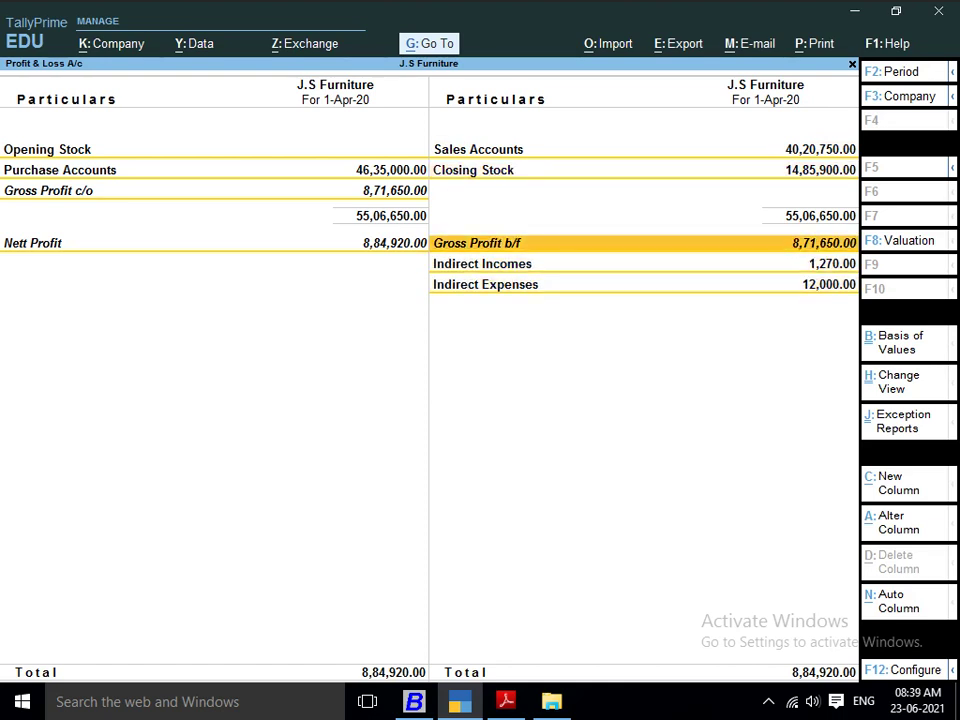
key(Left)
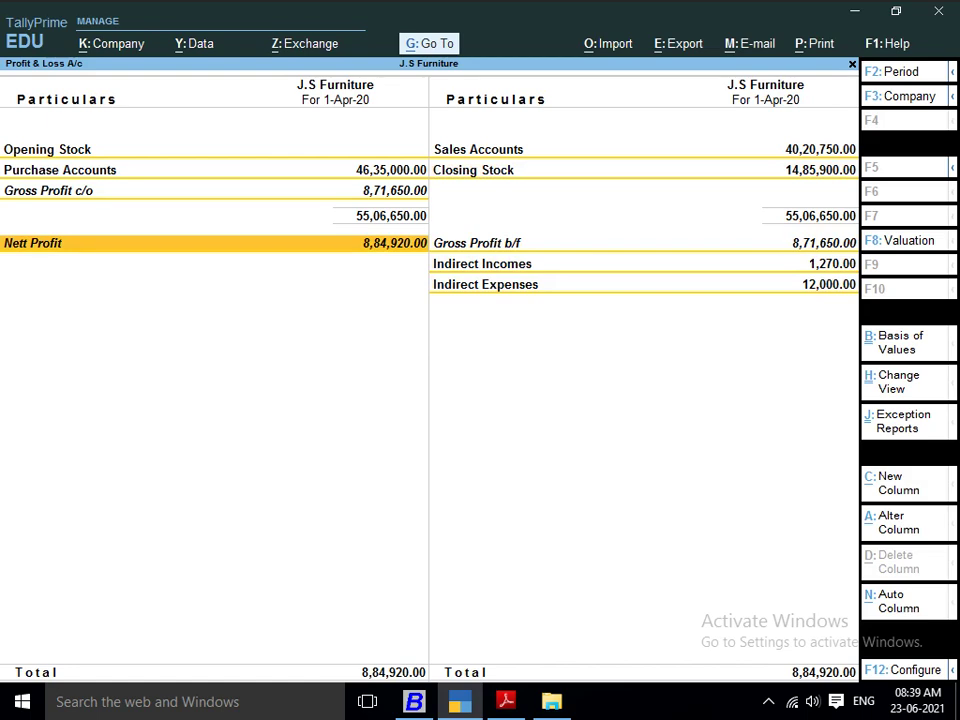
key(alt)
key(alt+e)
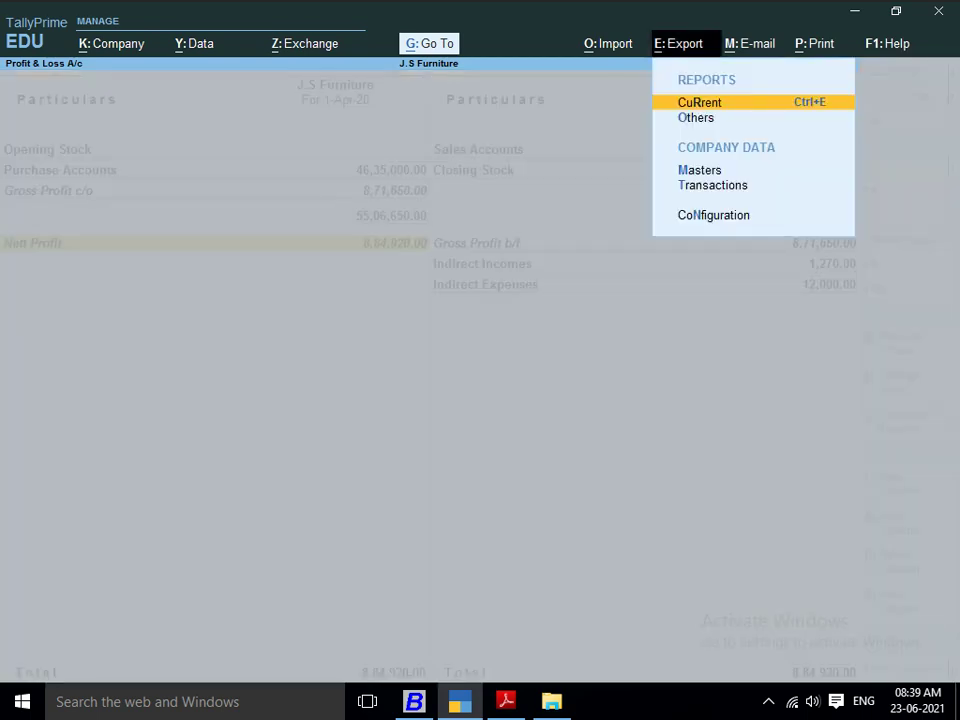
key(Return)
key(Left)
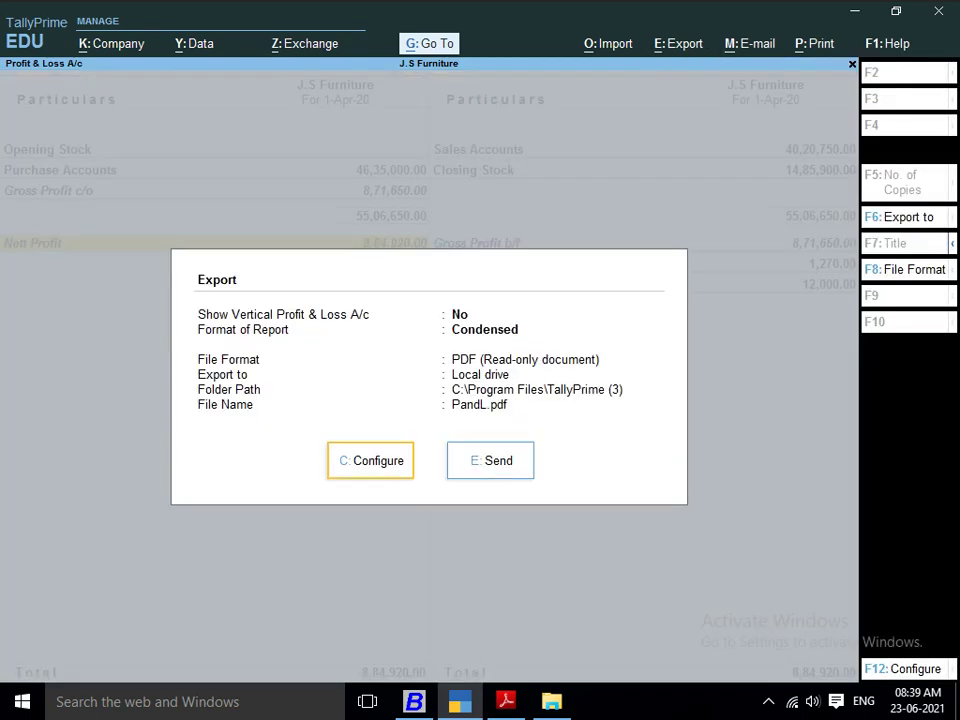
key(Return)
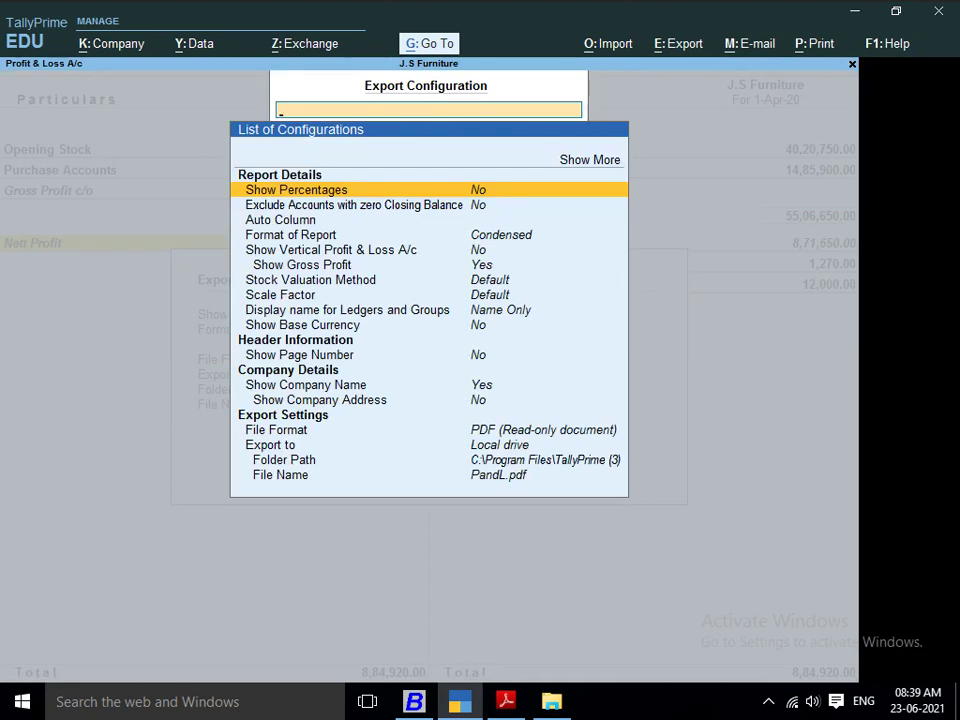
key(Escape)
key(Escape)
Read the trial balance question in Project 5.pdf and return to the Profit & Loss A/c in TallyPrime.
key(alt+Tab)
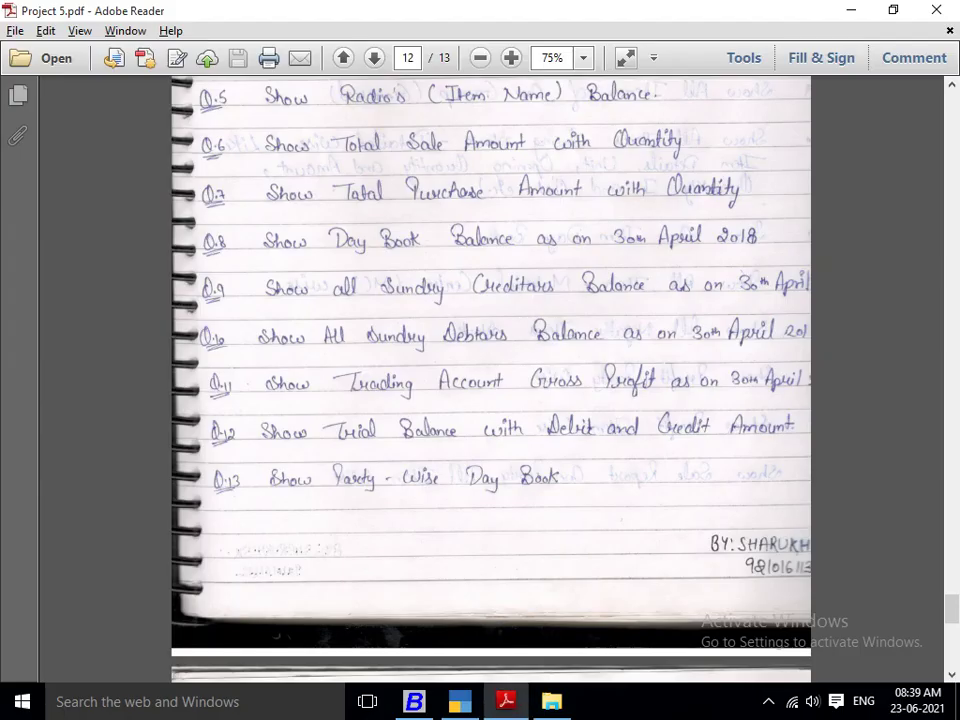
scroll(490, 380, down, 3)
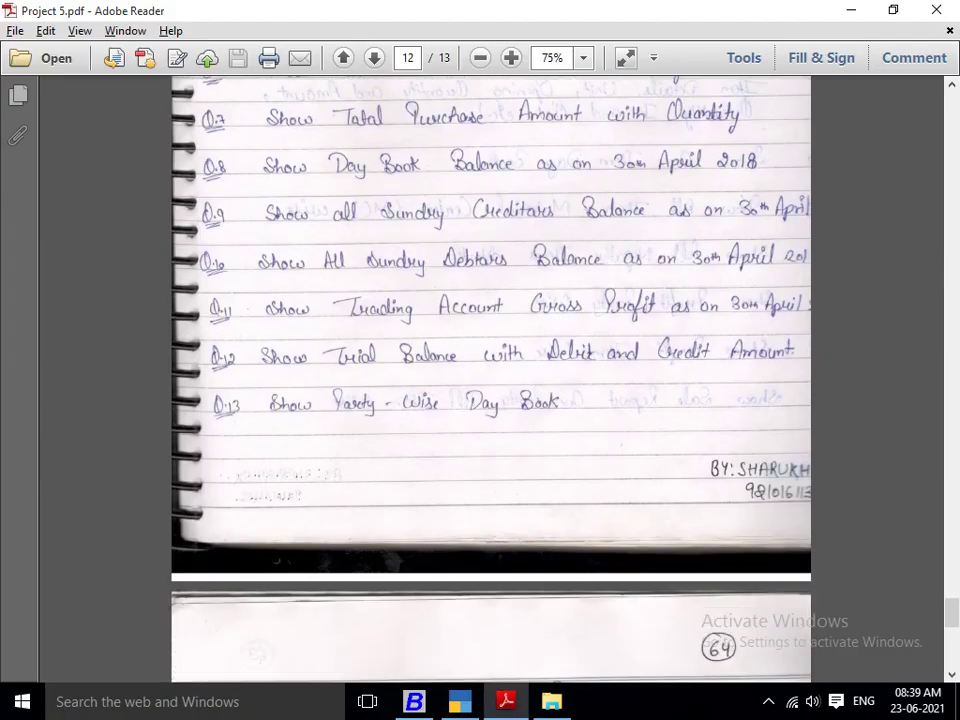
key(alt+Tab)
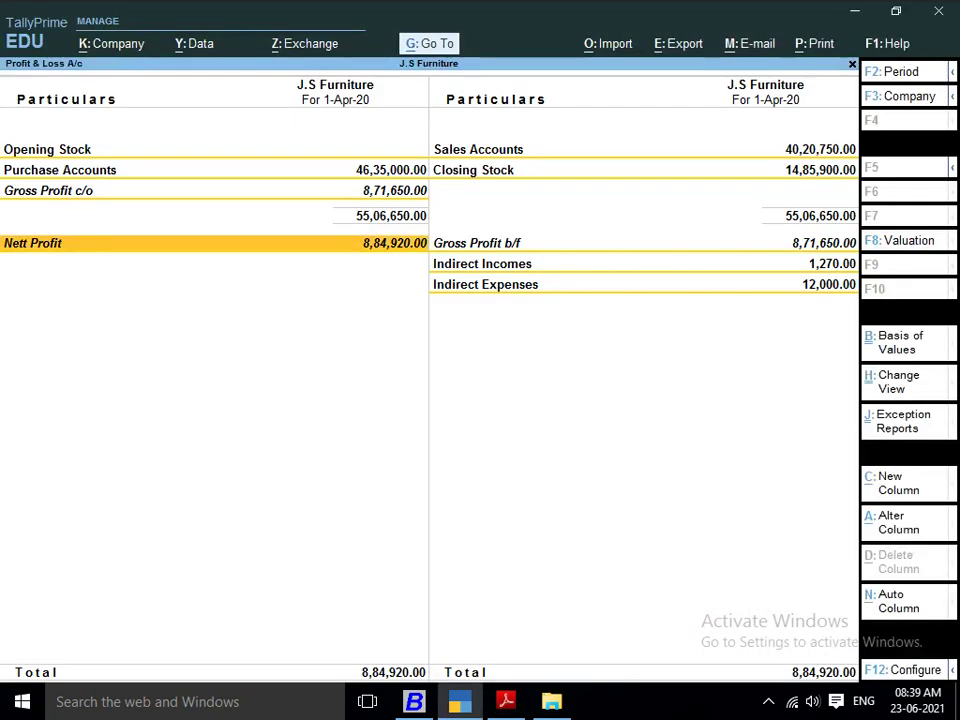
key(Up)
key(Up)
key(Up)
key(alt+Tab)
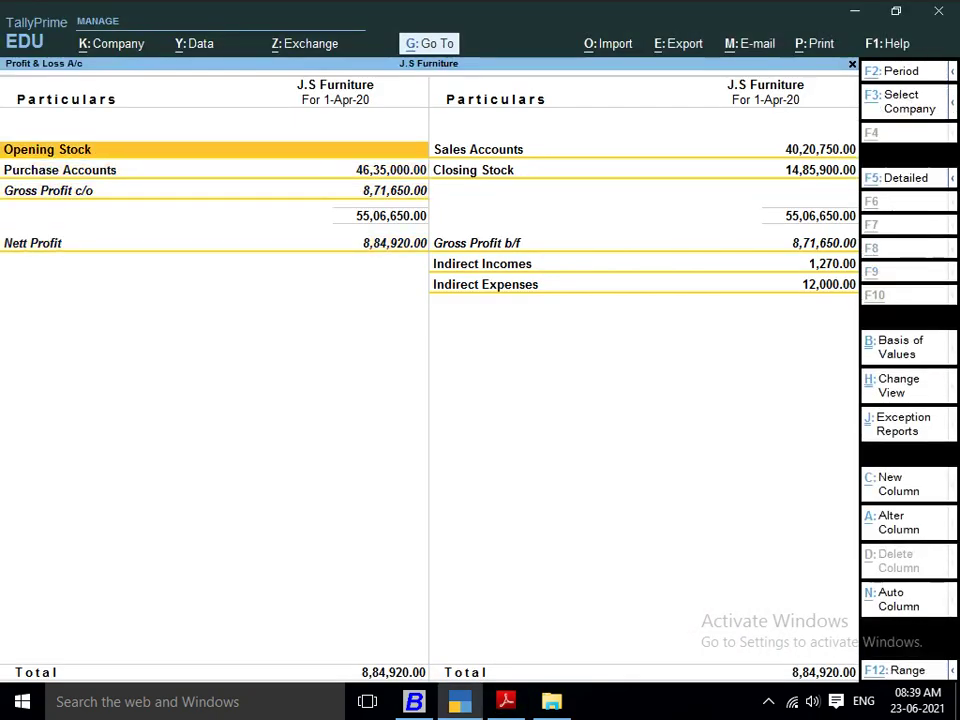
key(alt+Tab)
Leave the Profit & Loss A/c and open the Trial Balance from Display More Reports.
key(Escape)
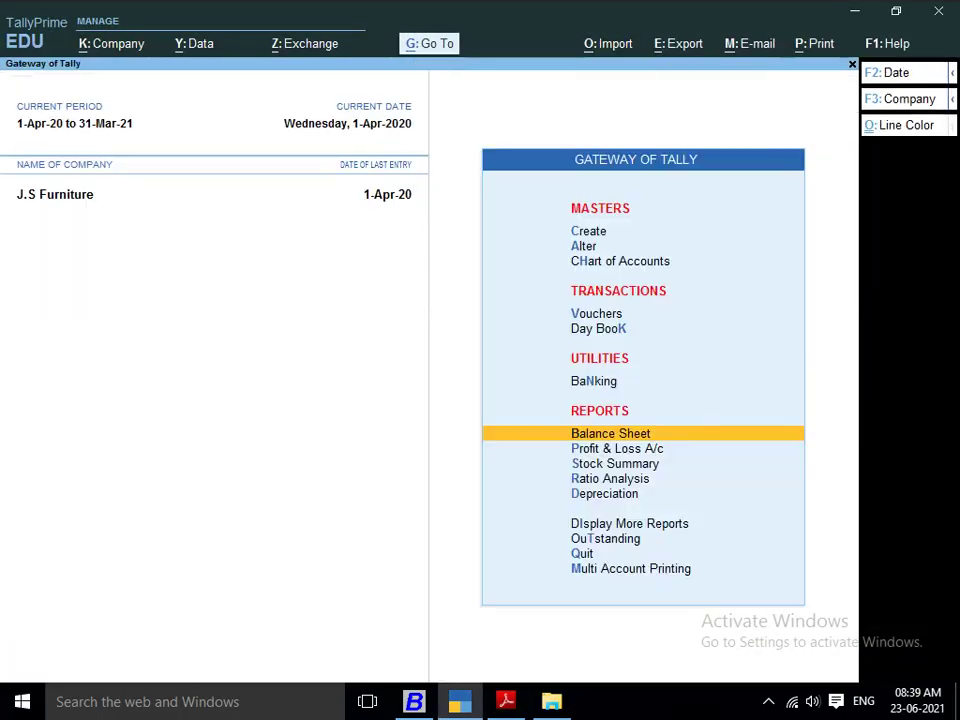
key(Down)
key(Down)
key(Escape)
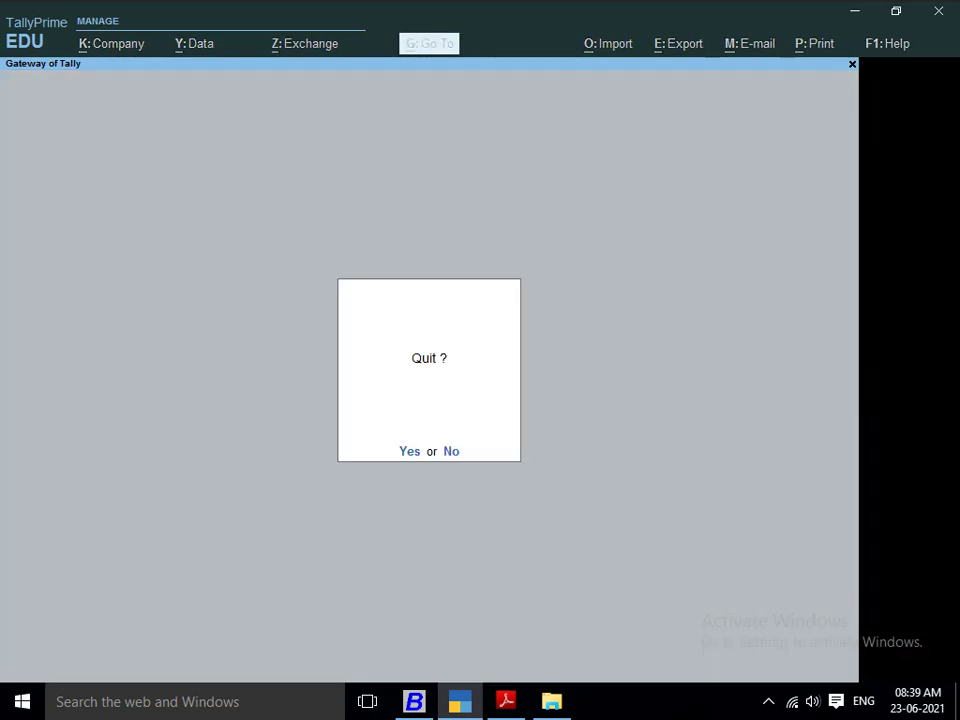
key(n)
key(Down)
key(Down)
key(Down)
key(Down)
key(Down)
key(Down)
key(Down)
key(Down)
key(Down)
key(Down)
key(Down)
key(Down)
key(Down)
key(Down)
key(Down)
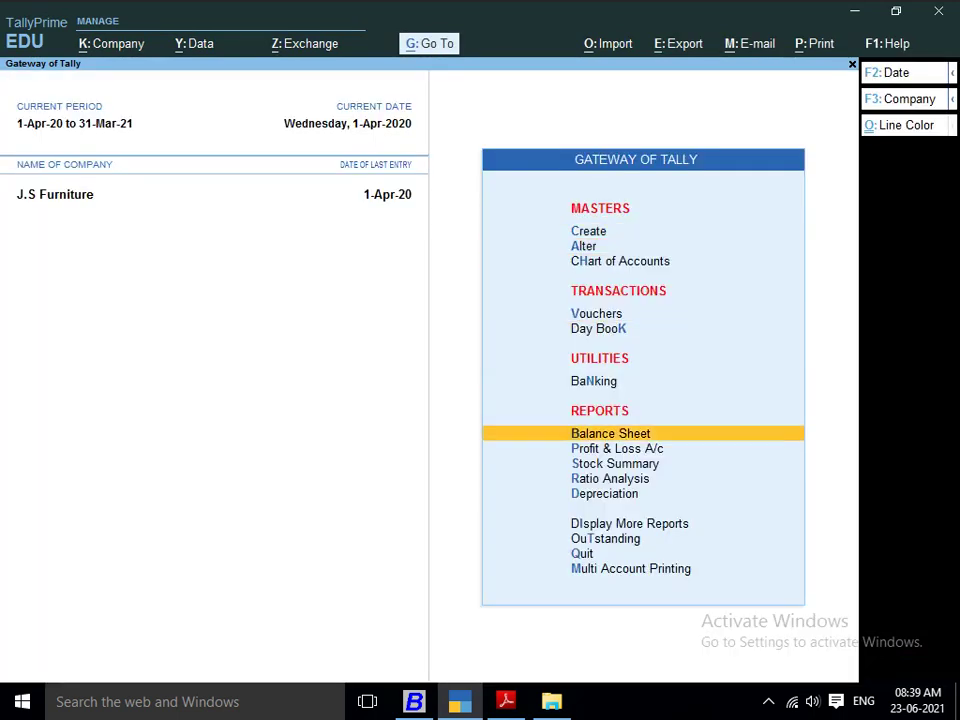
key(Down)
key(Down)
key(Down)
key(Down)
key(Down)
key(Down)
key(Down)
key(Down)
key(Down)
key(Down)
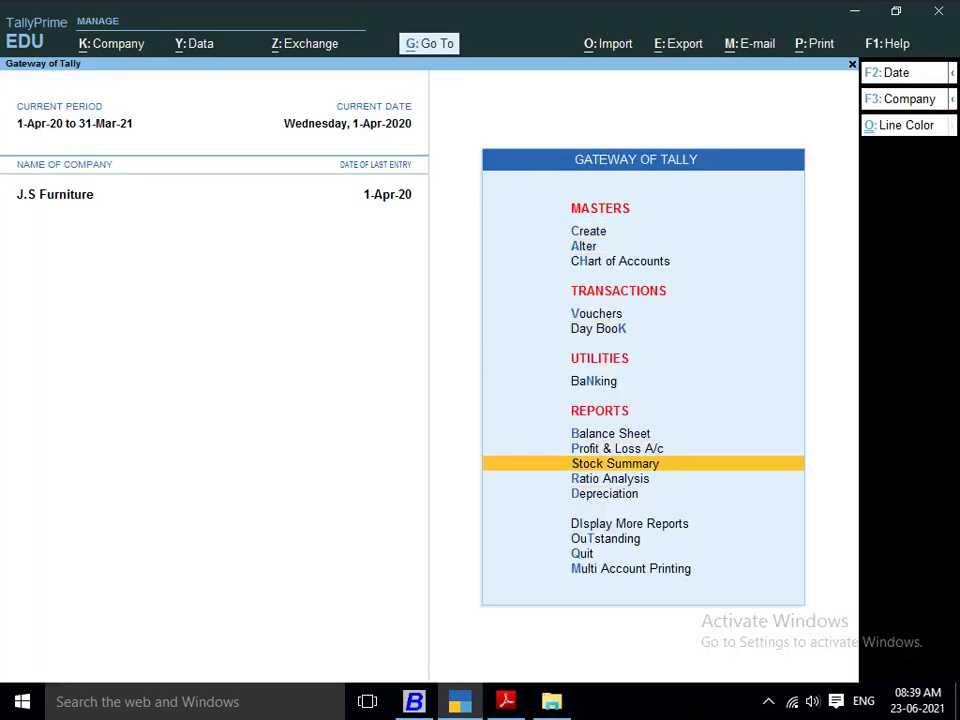
key(Down)
key(Down)
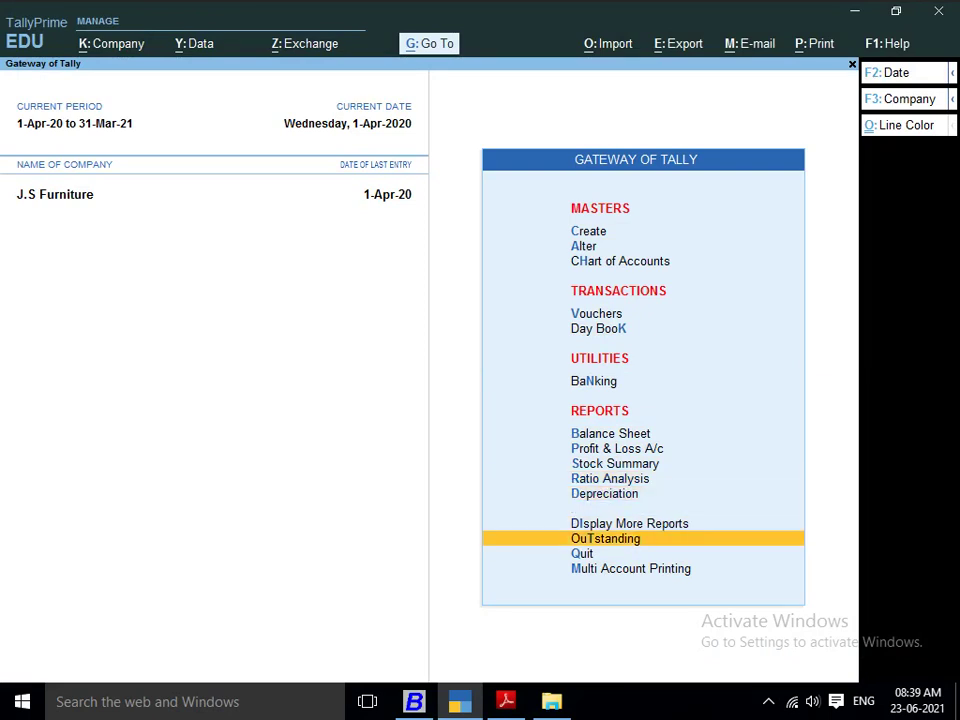
key(Up)
key(Down)
key(Down)
key(Up)
key(Up)
key(Return)
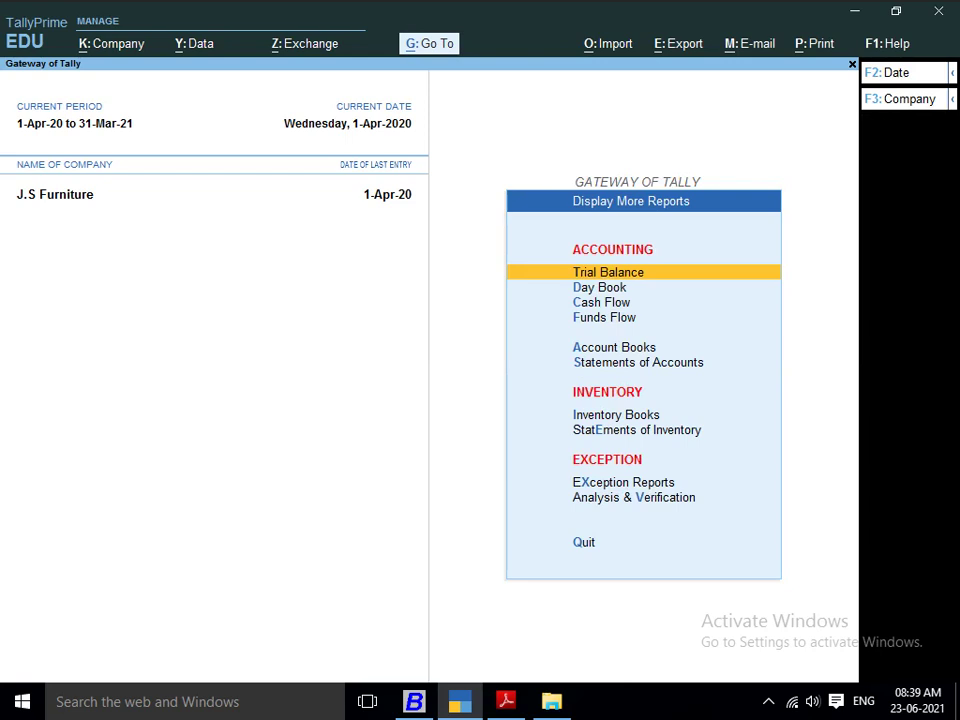
key(Return)
Examine the debit and credit closing balances of the account groups in the Trial Balance.
key(Down)
key(Down)
key(Down)
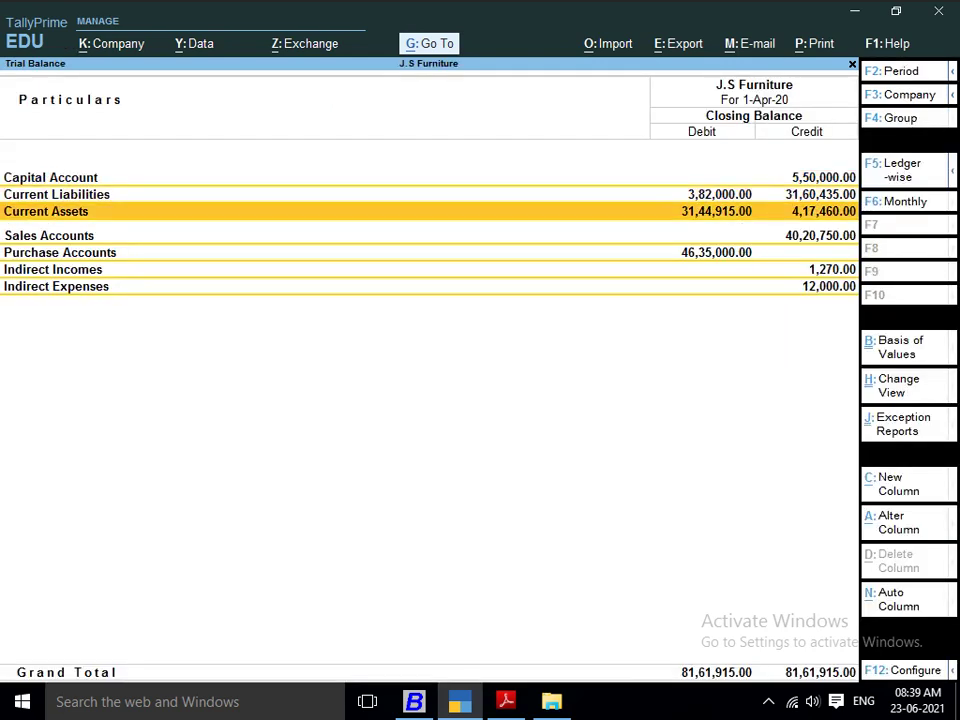
key(Up)
key(Up)
key(Up)
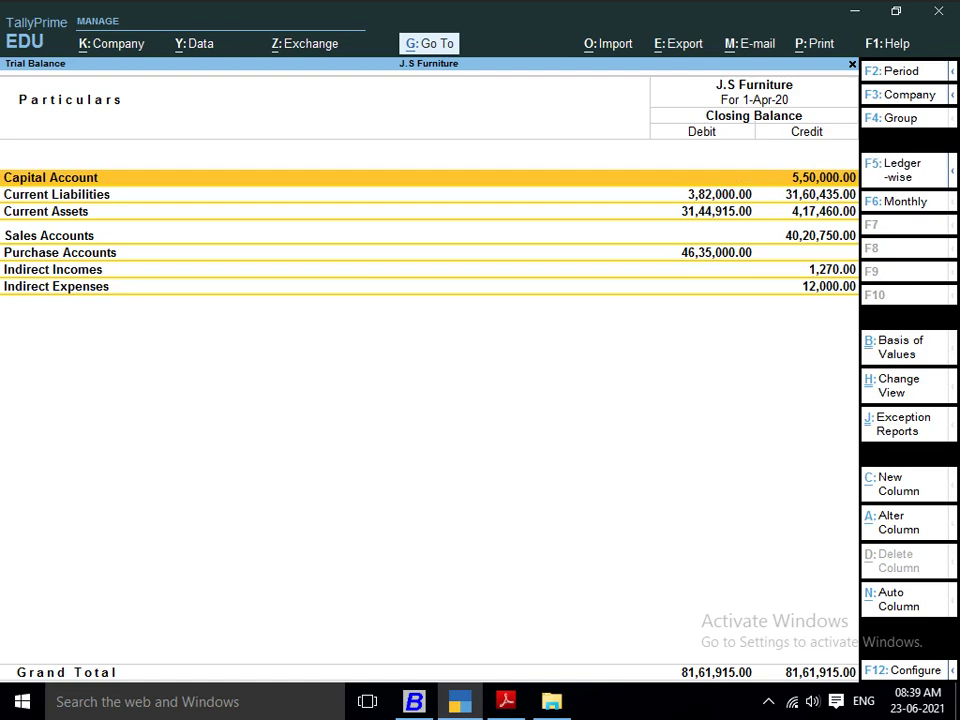
Show the Trial Balance ledger-wise and examine every ledger's debit or credit closing balance through the last entry.
key(F5)
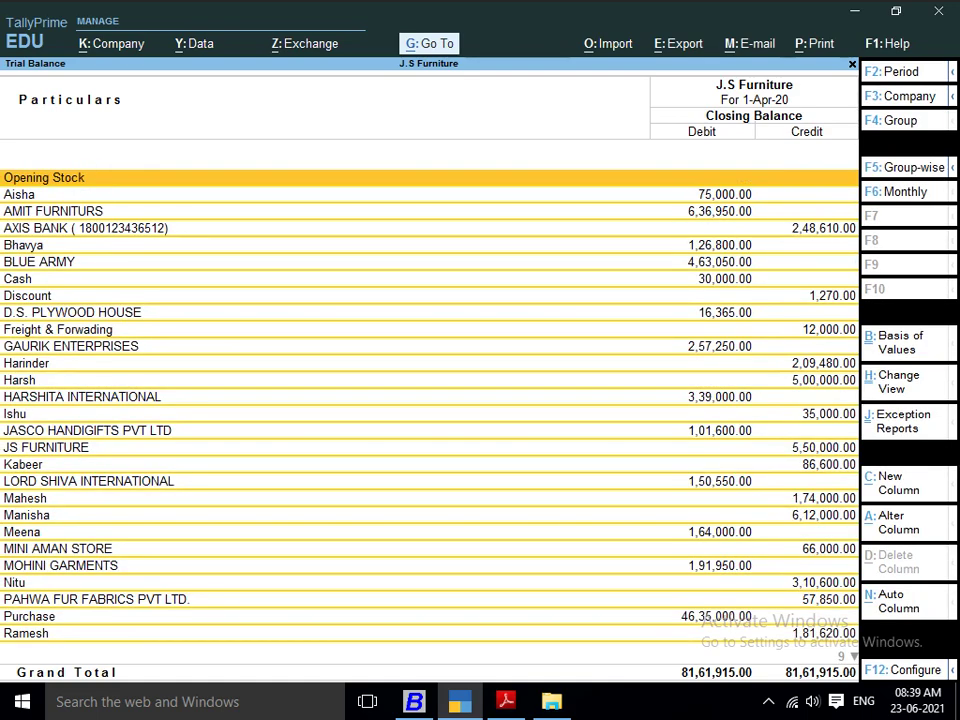
key(Down)
key(Down)
key(Down)
key(Down)
key(Down)
key(Down)
key(Down)
key(Down)
key(Down)
key(Down)
key(Down)
key(Down)
key(Down)
key(Down)
key(Down)
key(Down)
key(Down)
key(Down)
key(Down)
key(Down)
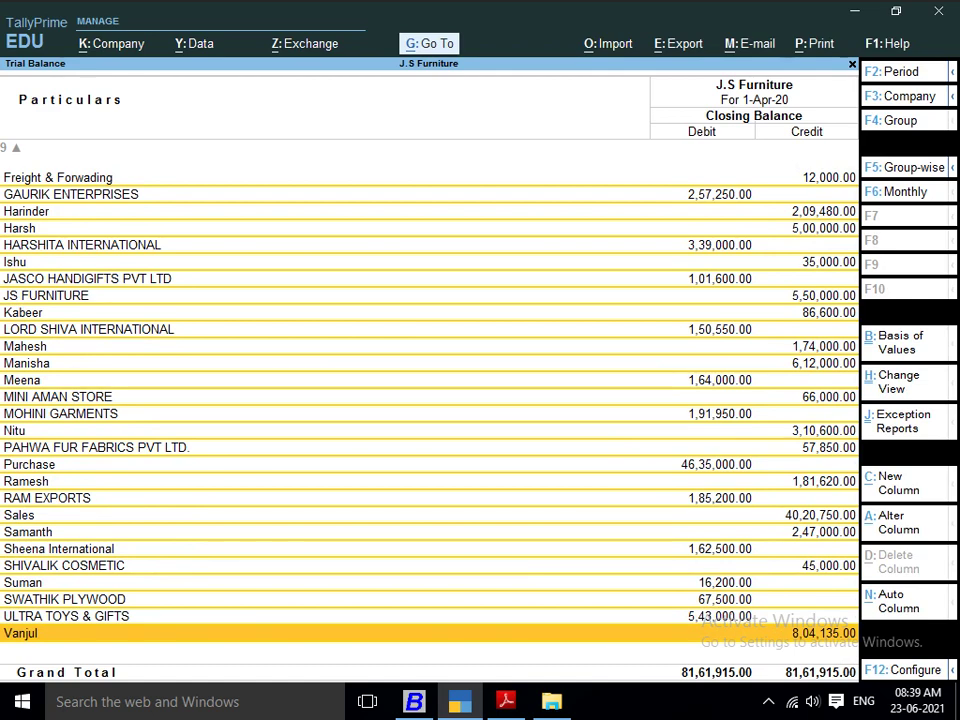
Alternate the Trial Balance between group-wise and ledger-wise display, leaving it group-wise.
key(F5)
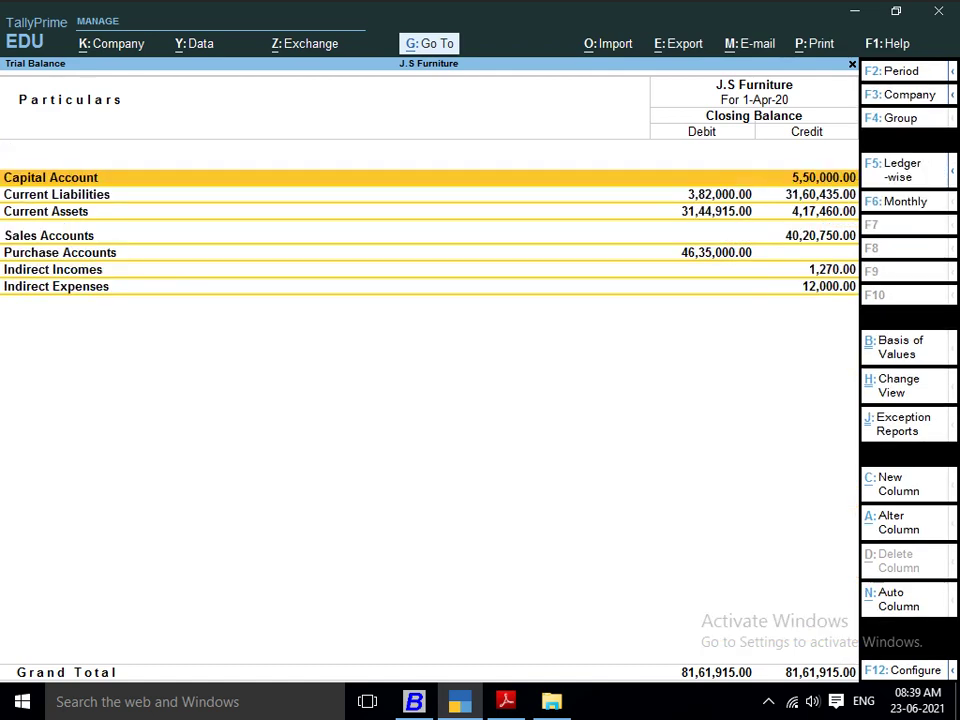
key(F5)
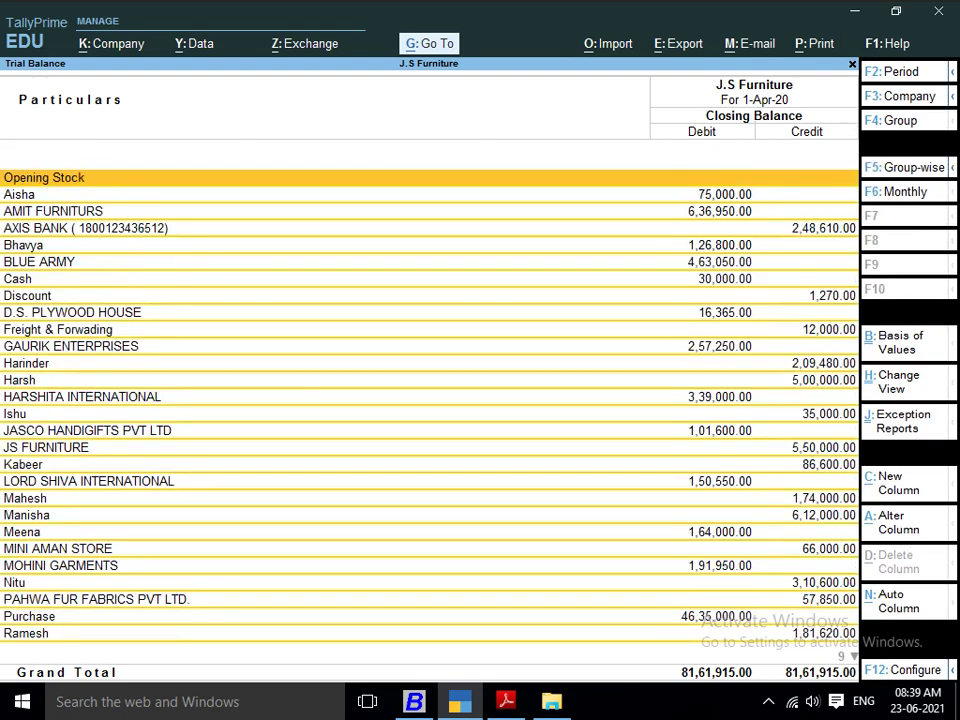
key(F5)
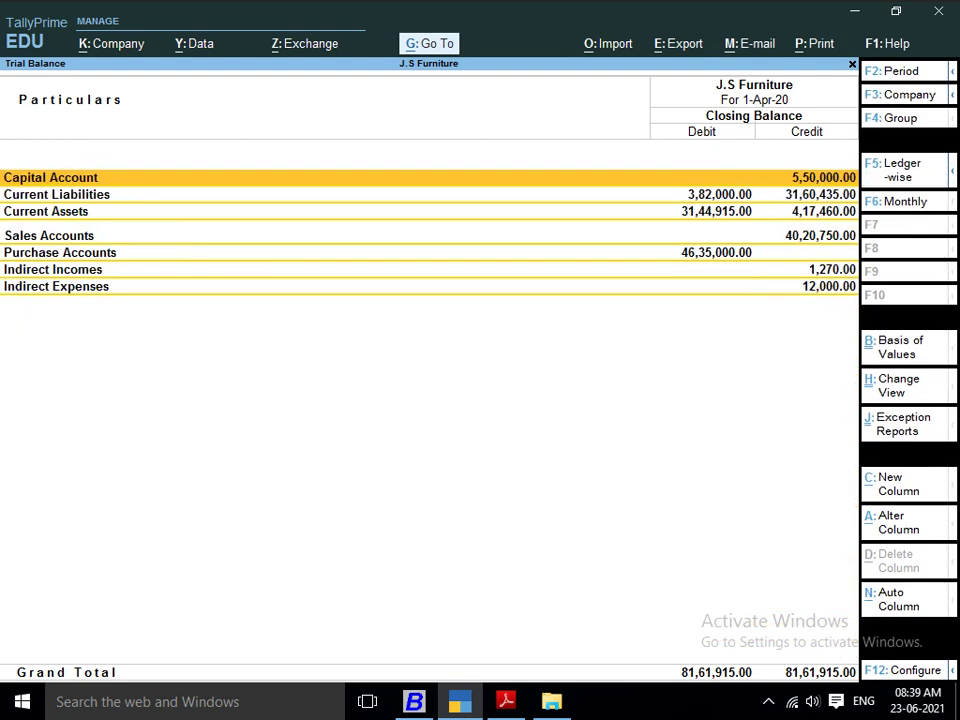
key(alt+c)
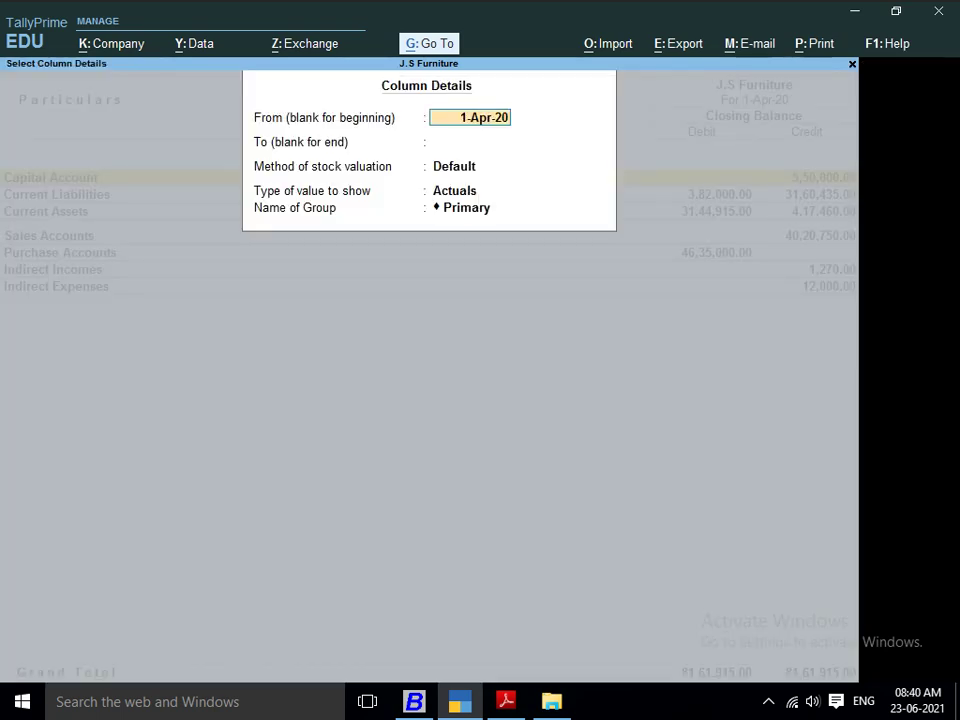
key(Escape)
key(Escape)
Leave the Trial Balance, read the outstanding balance and closing stock questions in Project 5.pdf, and return to TallyPrime.
key(Escape)
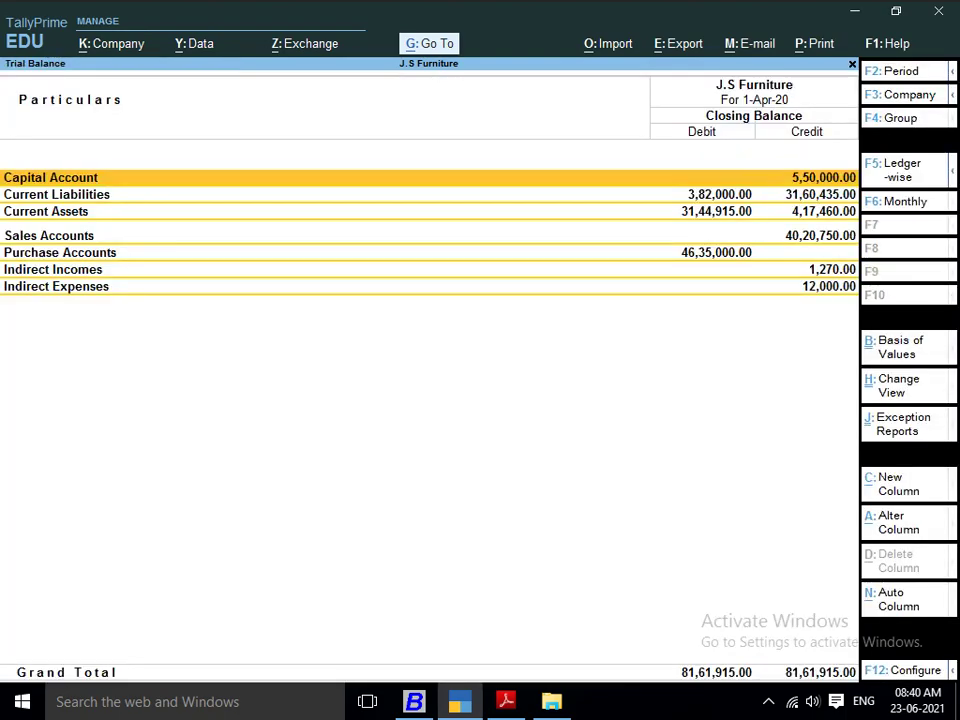
key(alt+Tab)
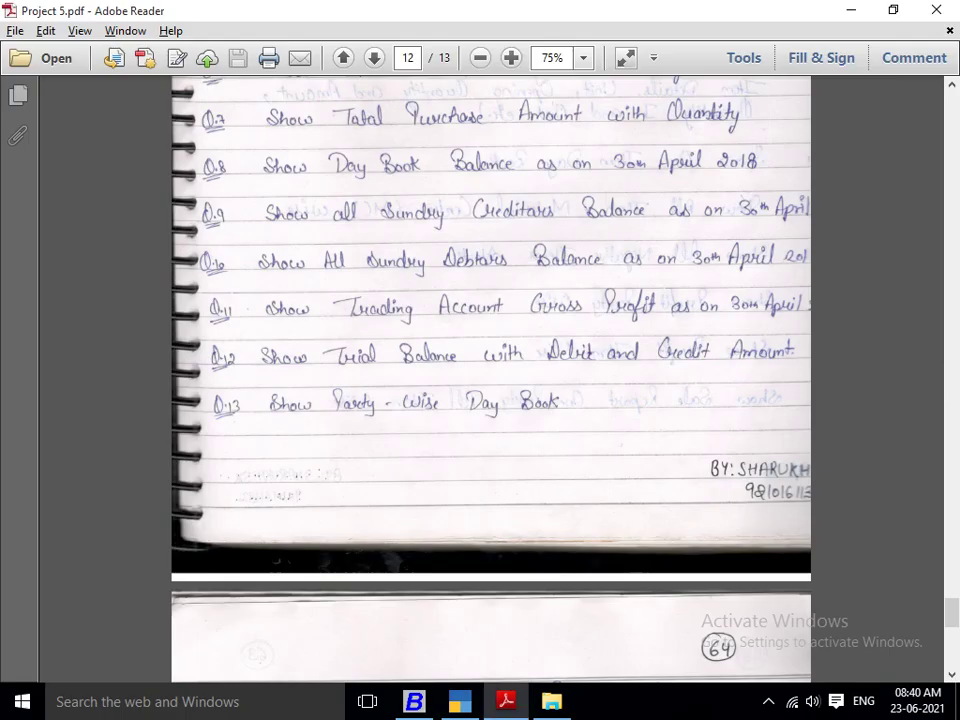
scroll(490, 330, down, 1)
scroll(490, 330, down, 1)
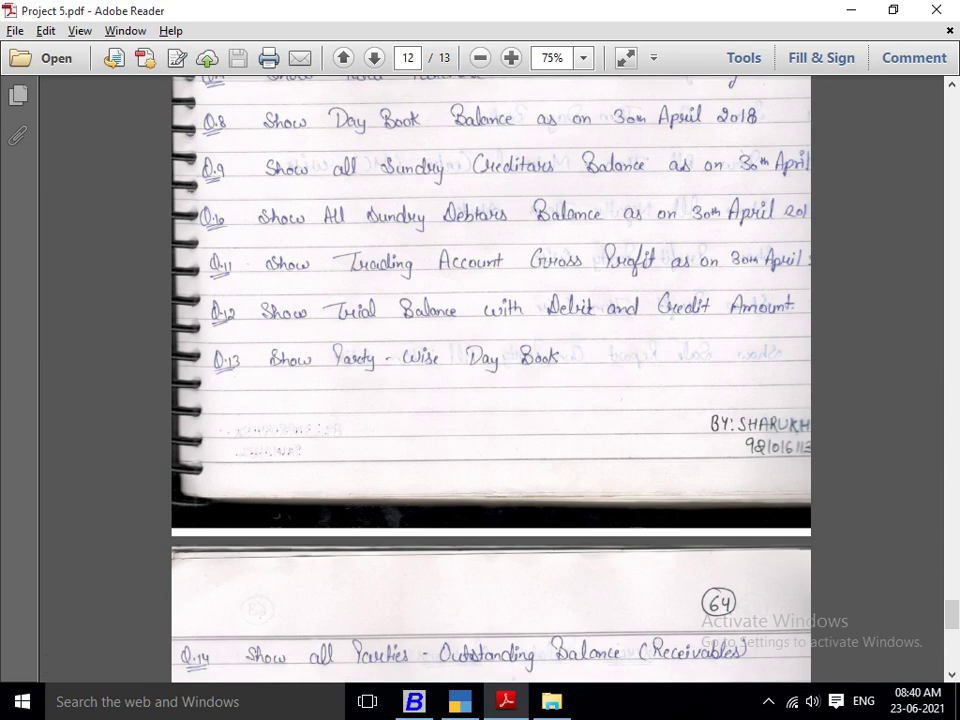
scroll(490, 380, down, 3)
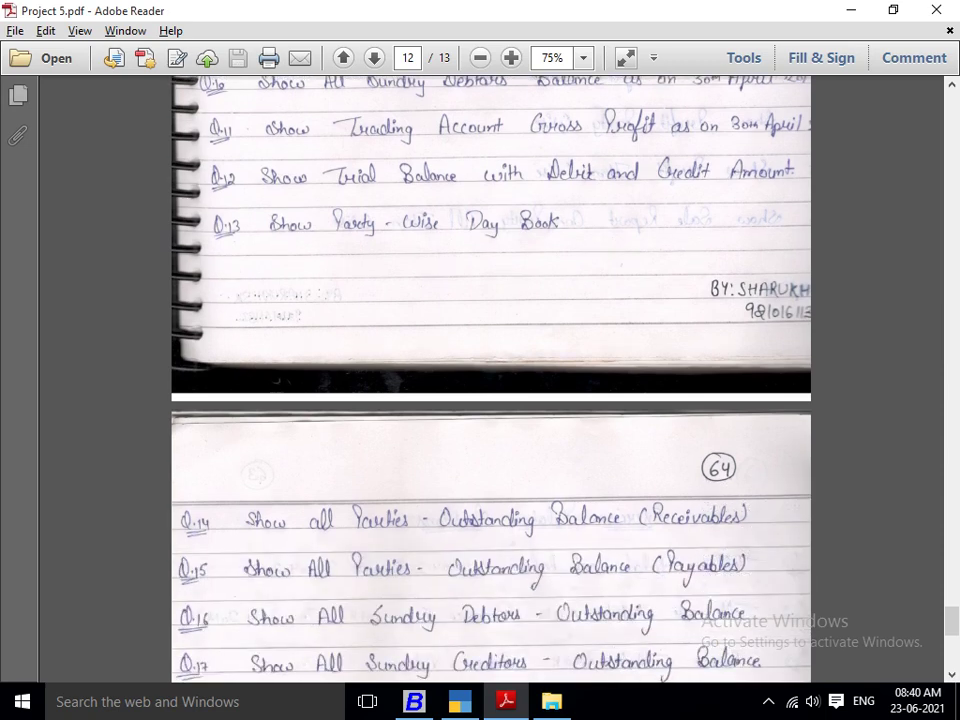
scroll(490, 380, down, 4)
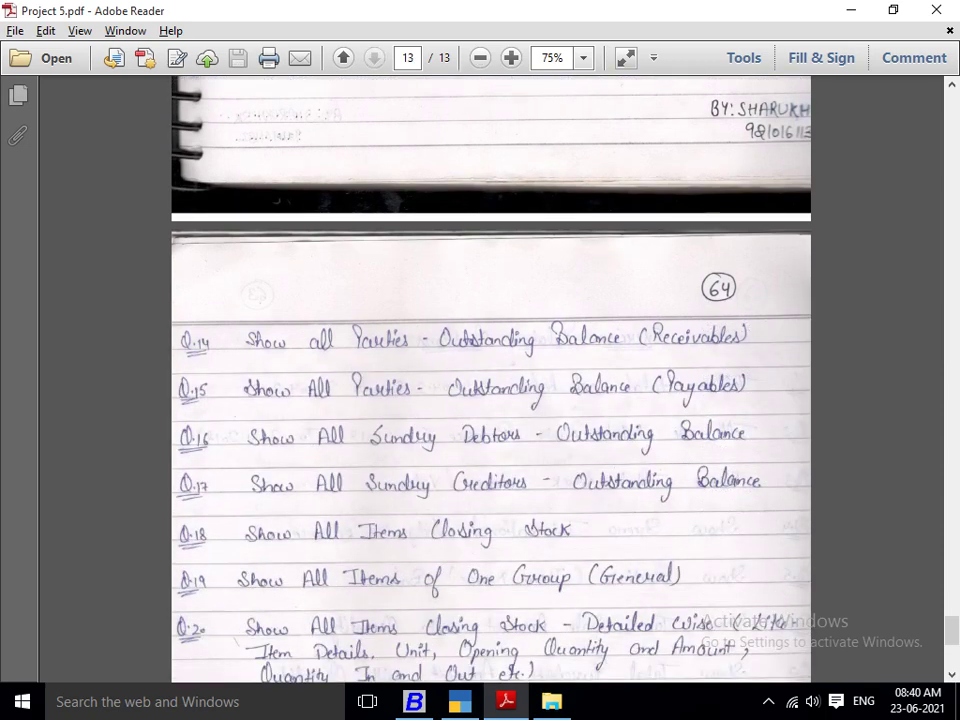
scroll(490, 380, down, 1)
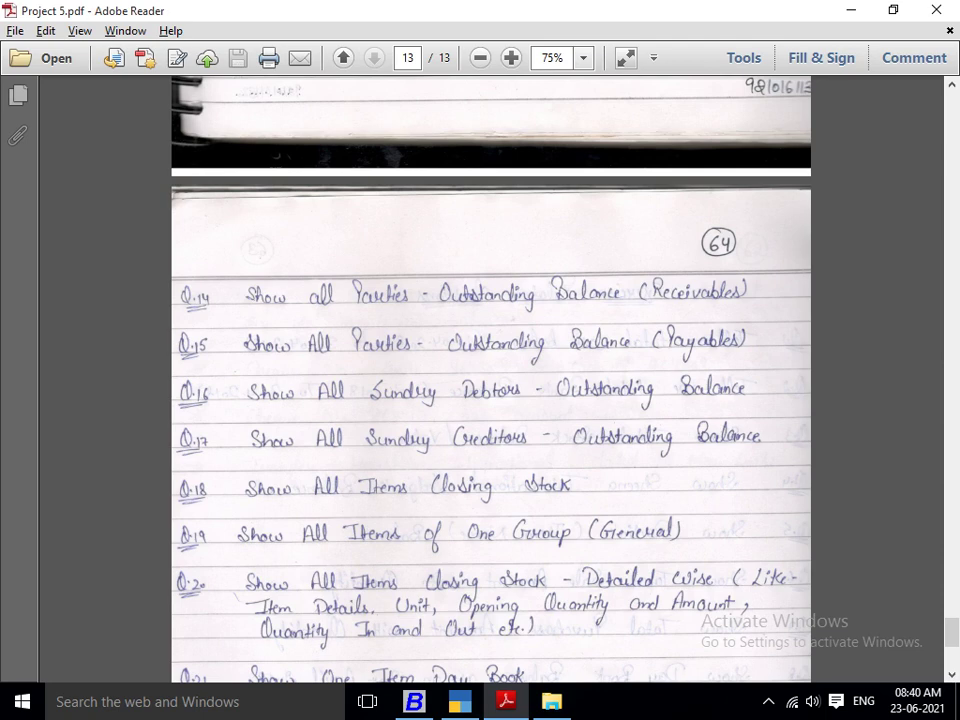
key(alt+Tab)
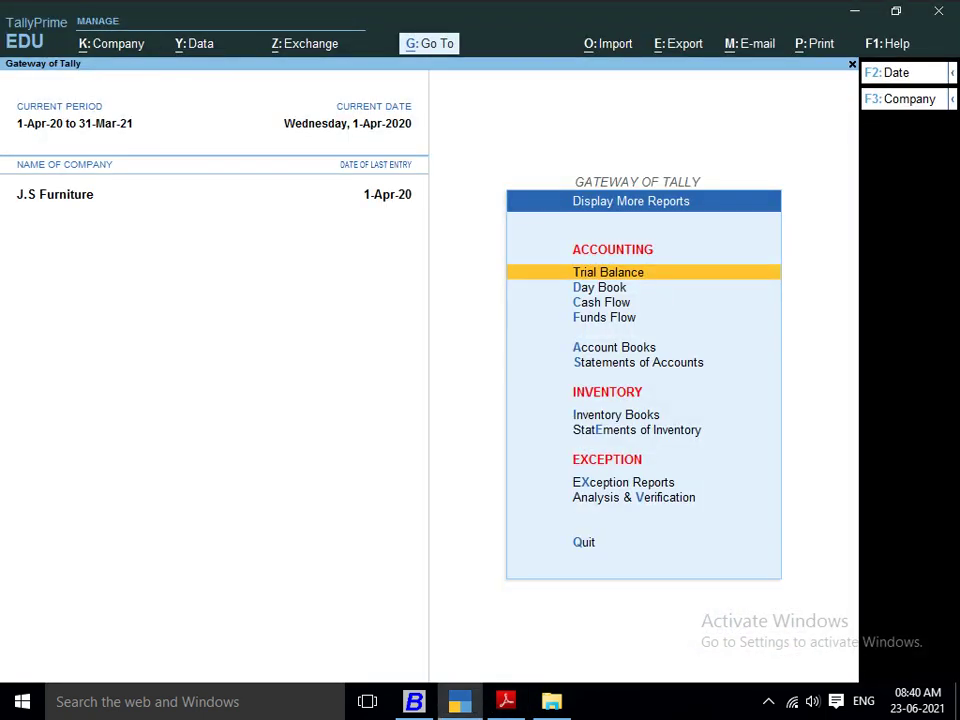
Return to the Gateway of Tally and open the Outstanding report.
key(Escape)
key(Up)
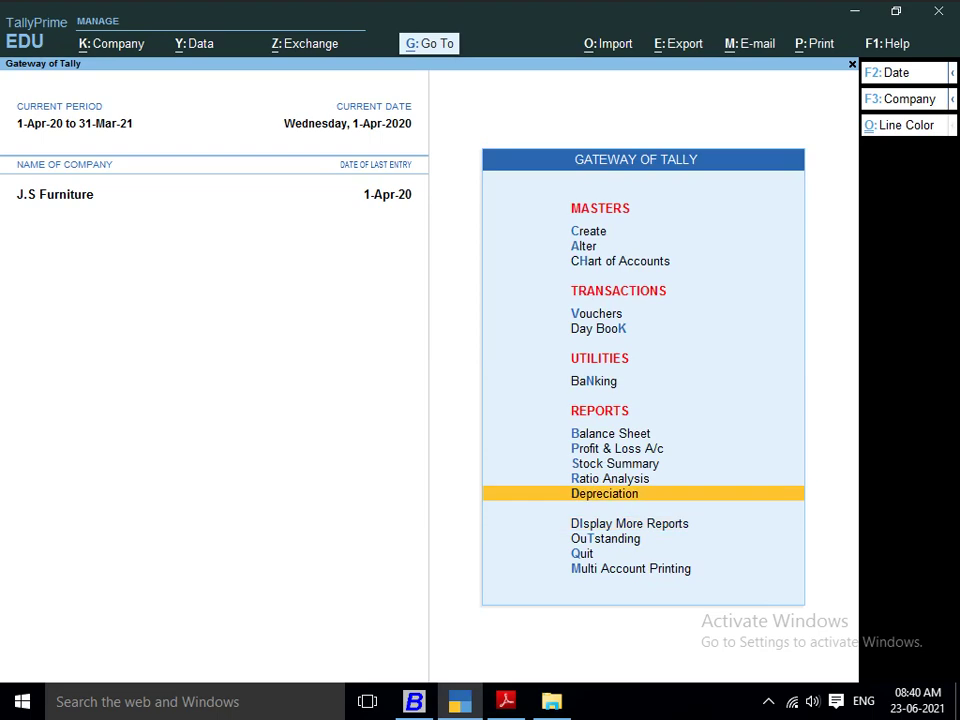
key(Down)
key(Down)
key(Return)
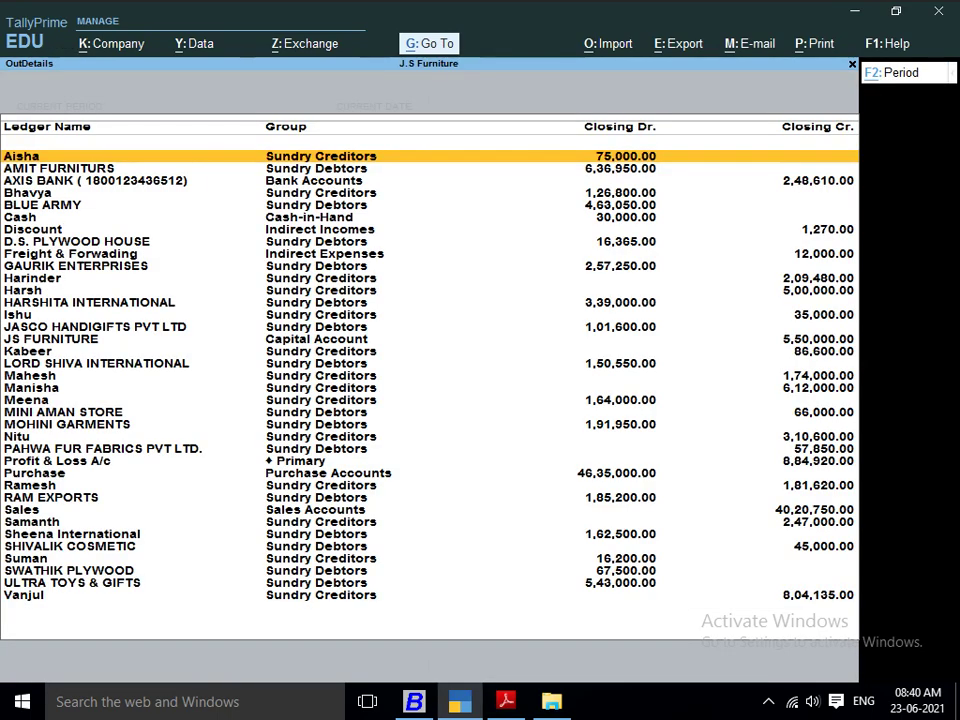
Examine the groups and closing debit and credit balances of the ledgers in the Outstanding report.
key(Down)
key(Down)
key(Down)
key(Down)
key(Down)
key(Down)
key(Down)
key(Down)
key(Down)
key(Down)
key(Down)
key(Down)
key(Down)
key(Down)
key(Down)
key(Down)
key(Down)
key(Down)
key(Down)
key(Down)
key(Down)
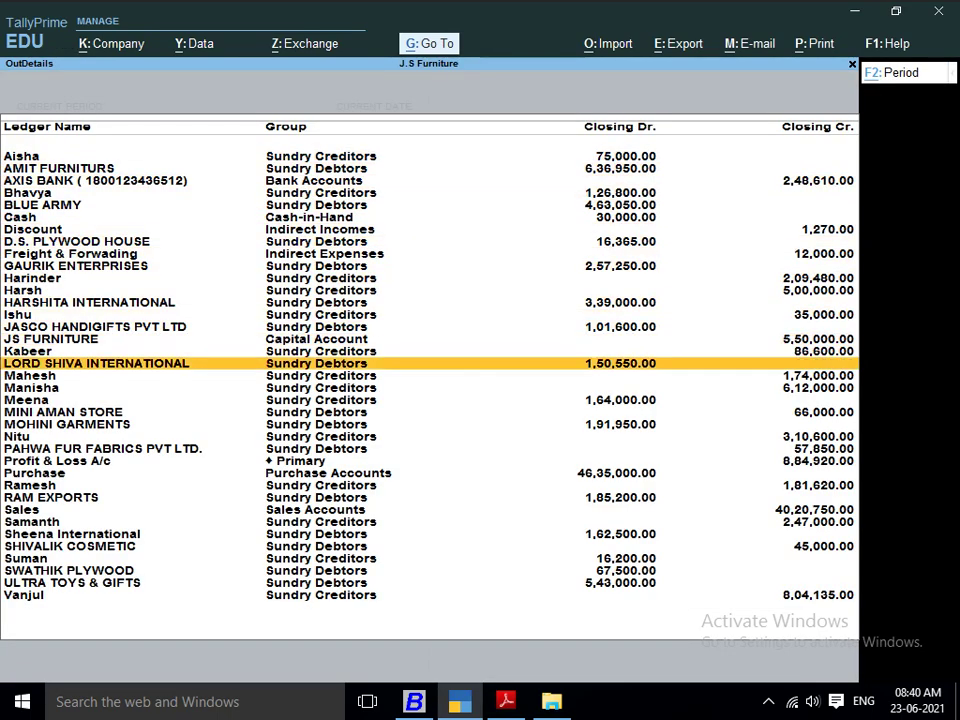
Leave the Outstanding report and open the Balance Sheet from the Gateway of Tally.
key(Escape)
key(Up)
key(Up)
key(Up)
key(Up)
key(Up)
key(Up)
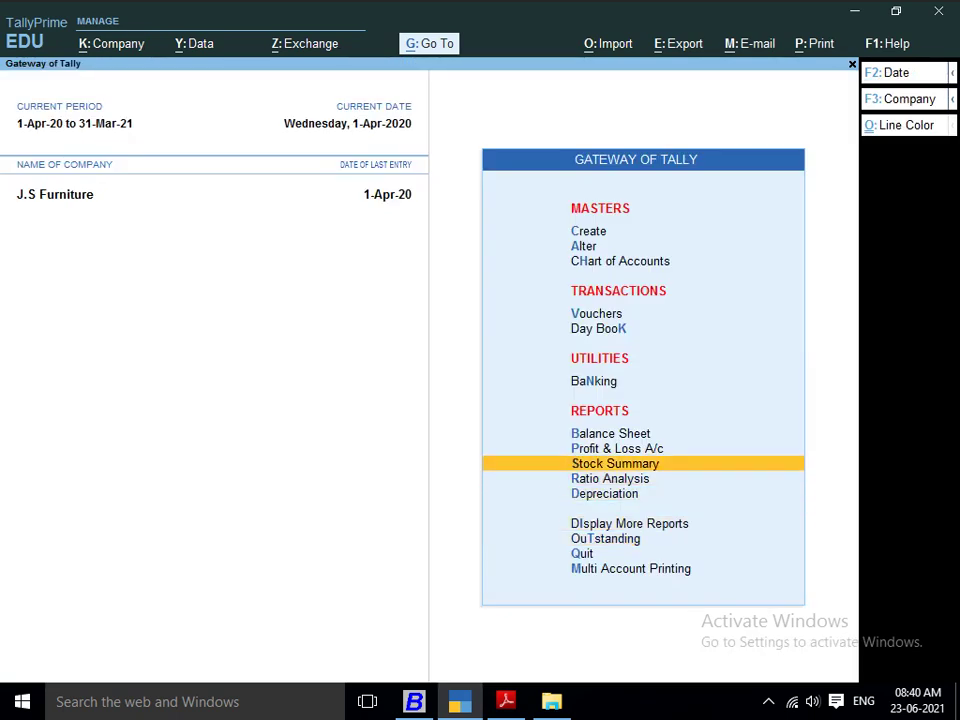
key(Return)
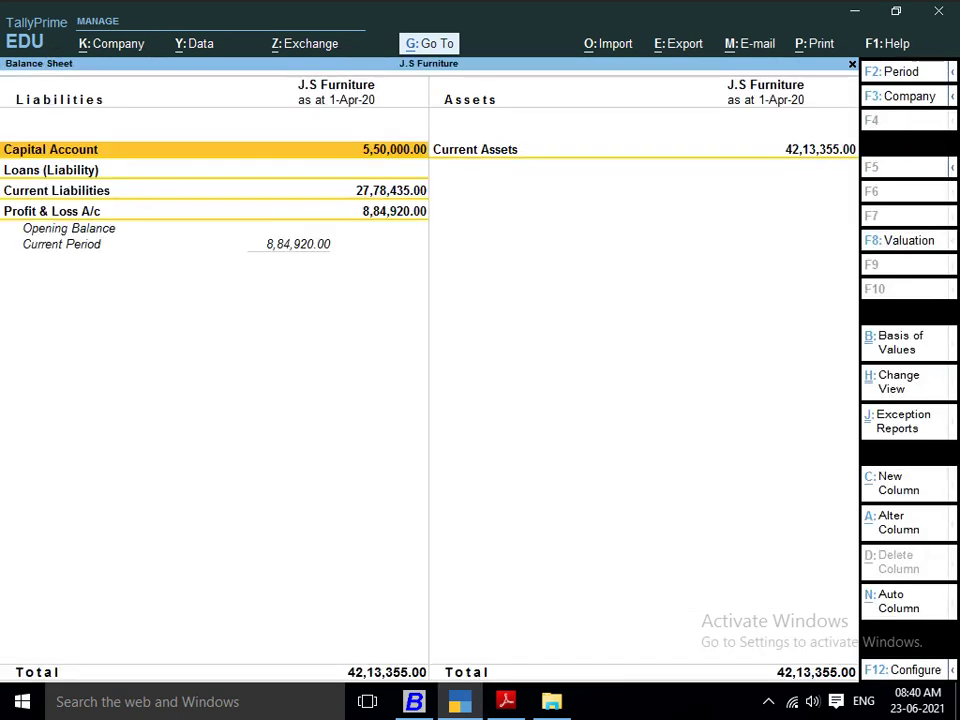
Drill down from Current Assets in the Balance Sheet to the group summary of Sundry Debtors.
key(Down)
key(Right)
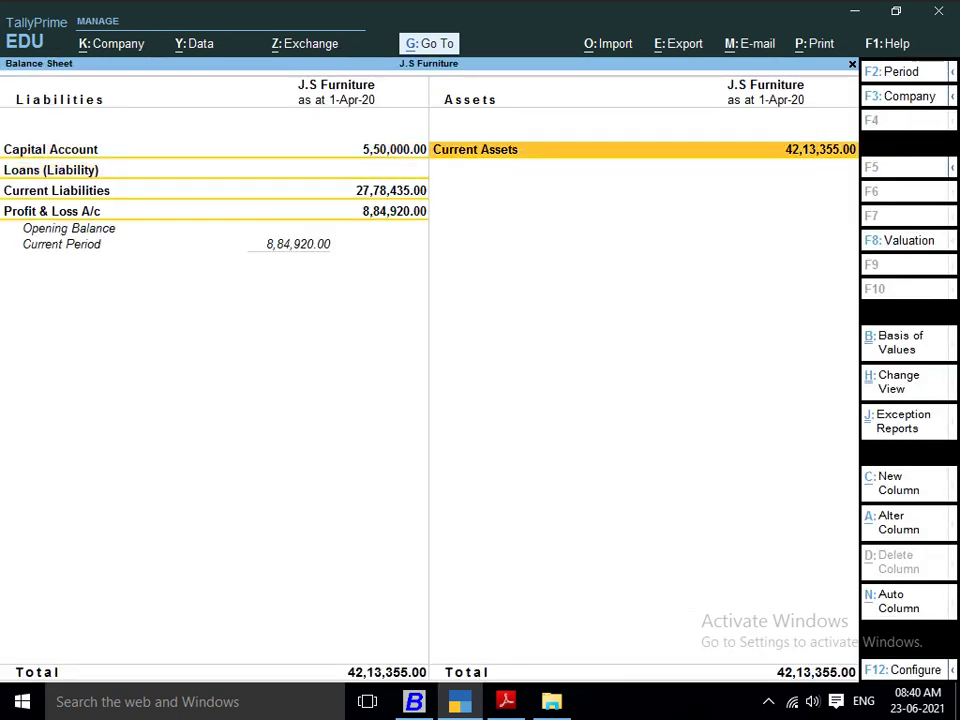
key(Return)
key(Down)
key(Down)
key(Up)
key(Return)
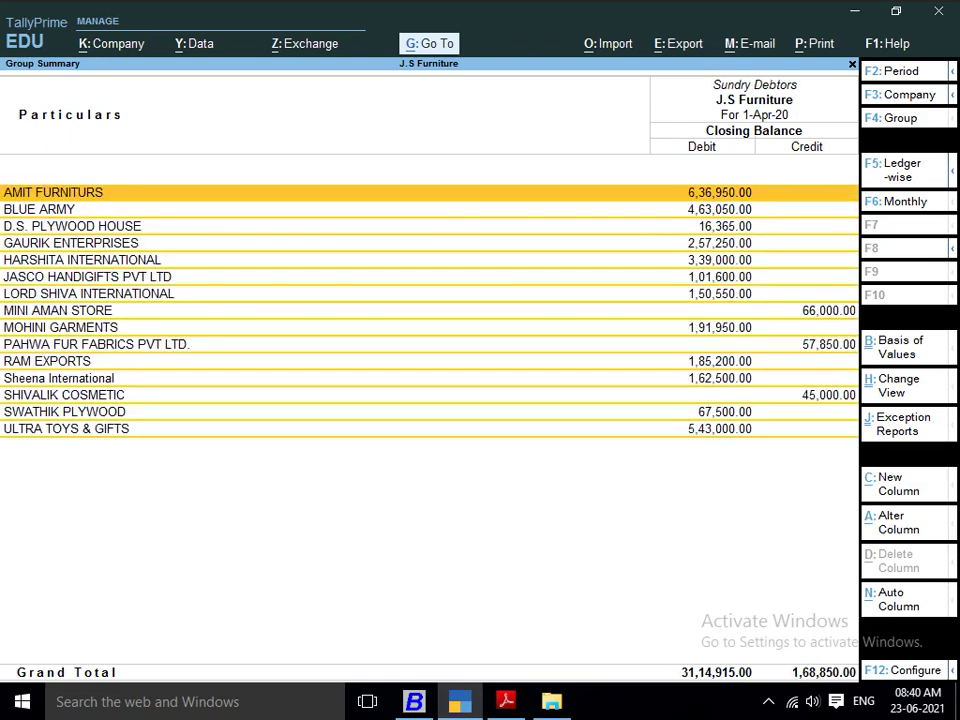
Return to the Gateway of Tally and open Display More Reports.
key(Escape)
key(Escape)
key(Escape)
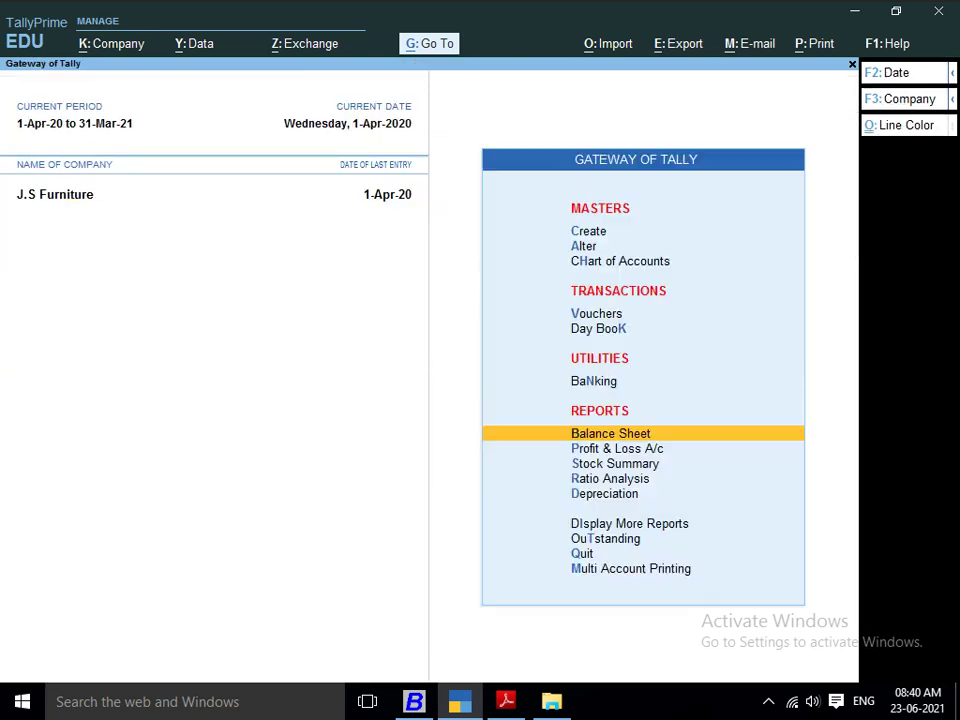
key(Down)
key(Down)
key(Down)
key(Down)
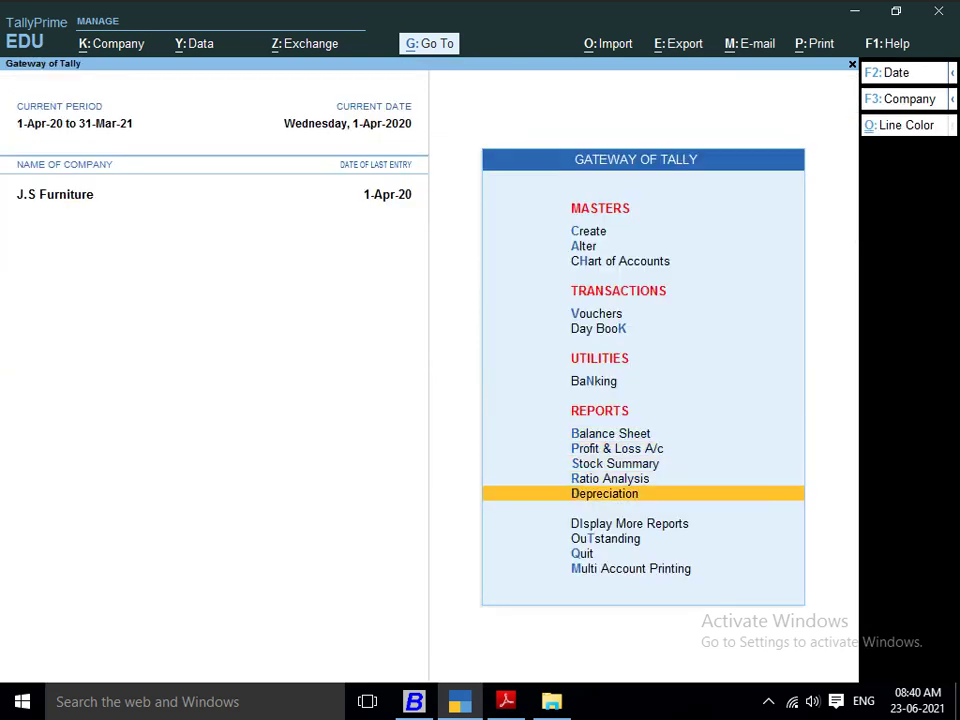
key(Down)
key(Return)
Open Account Books from the additional accounting reports.
key(Down)
key(Down)
key(Down)
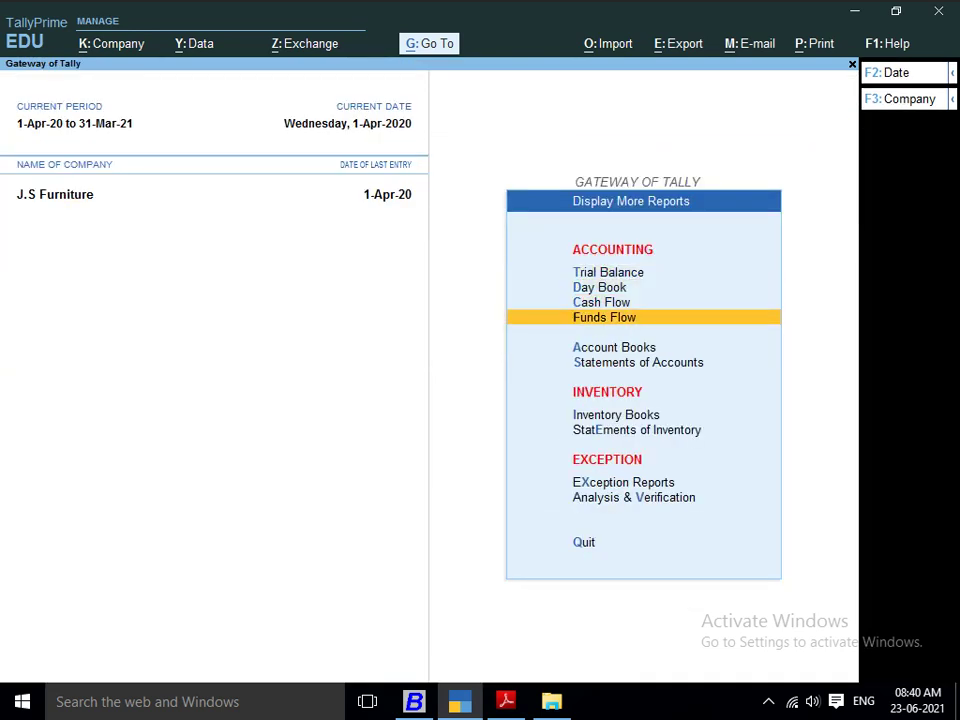
key(Down)
key(Down)
key(Down)
key(Down)
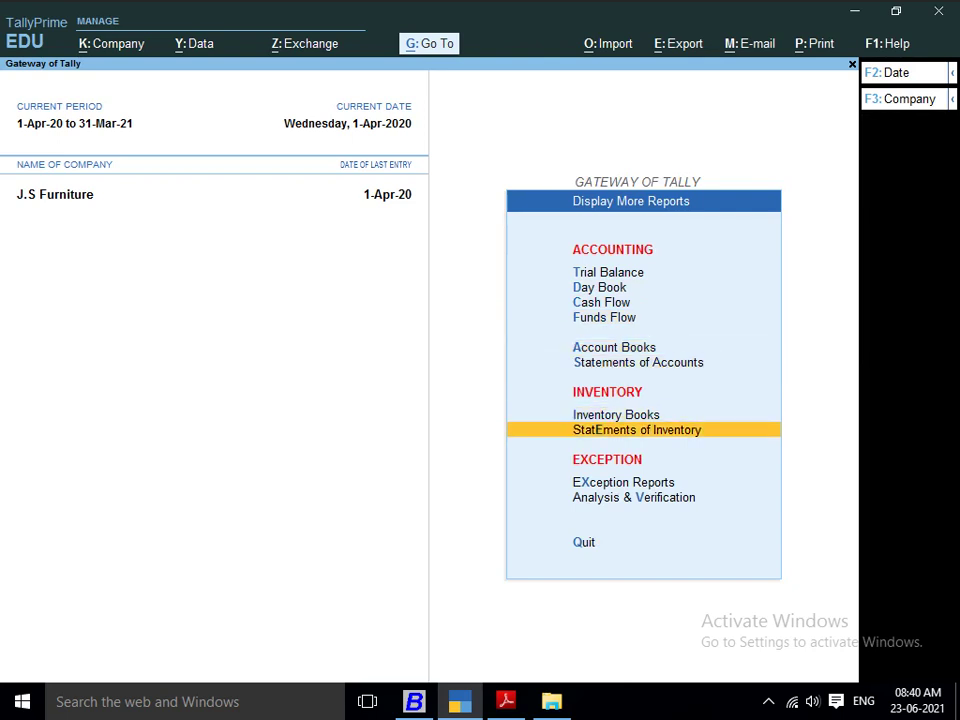
key(Up)
key(Up)
key(Up)
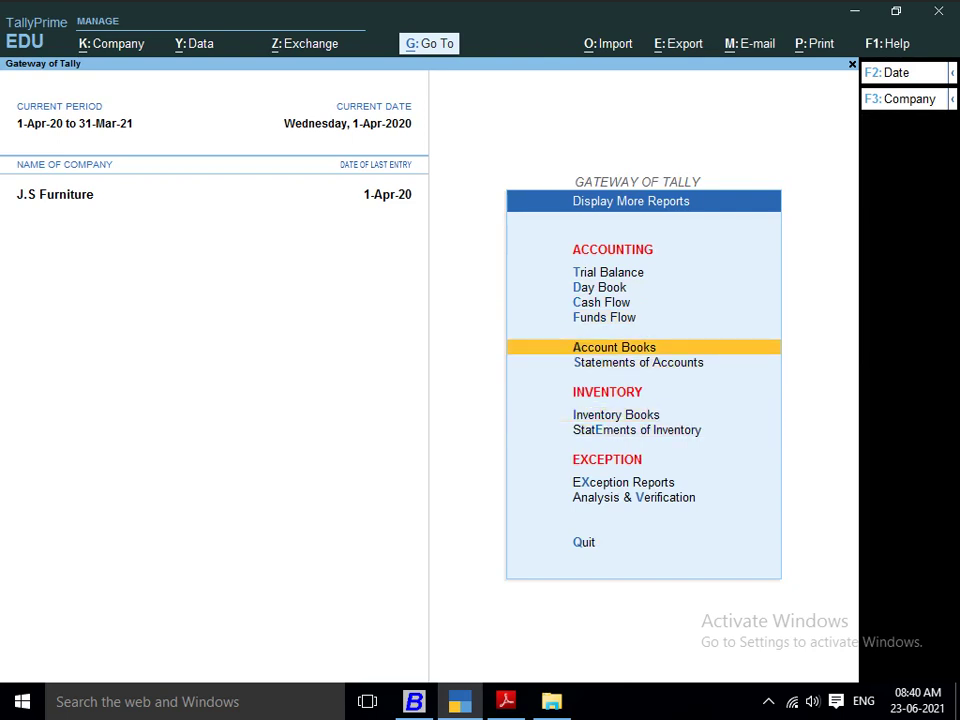
key(Return)
Open the Group Summary report's list of groups from Account Books.
key(Down)
key(Down)
key(Down)
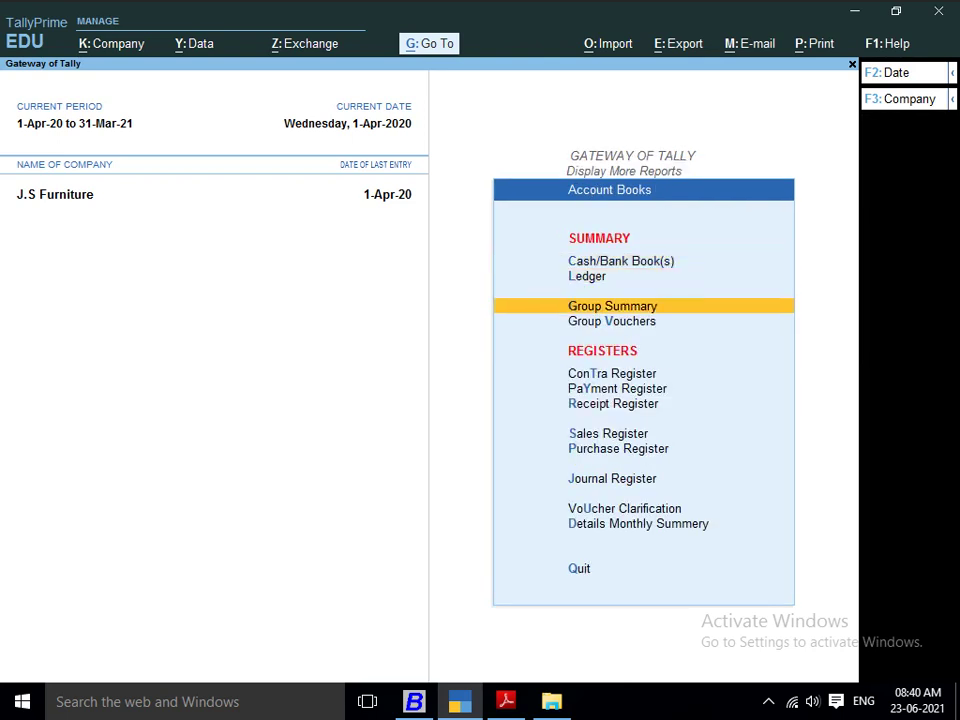
key(Down)
key(Down)
key(Up)
key(Up)
key(Up)
key(Up)
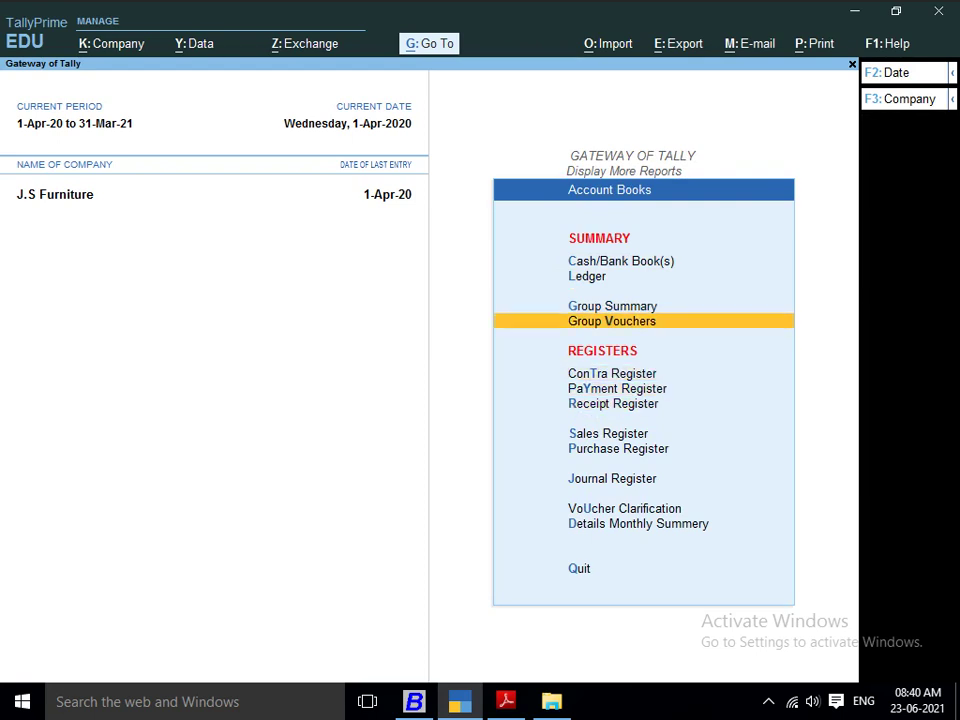
key(Down)
key(Down)
key(Up)
key(Up)
key(Down)
key(Return)
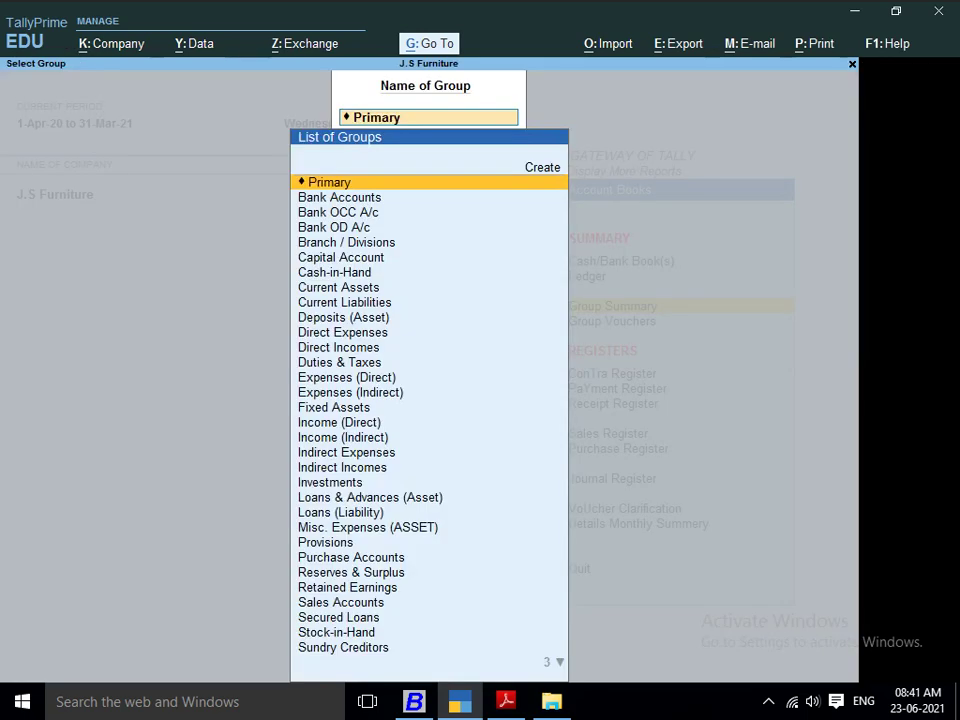
Reopen the Group Summary group selection and display the report for Sundry Debtors.
key(Escape)
key(Return)
text(SUN)
key(Down)
key(Return)
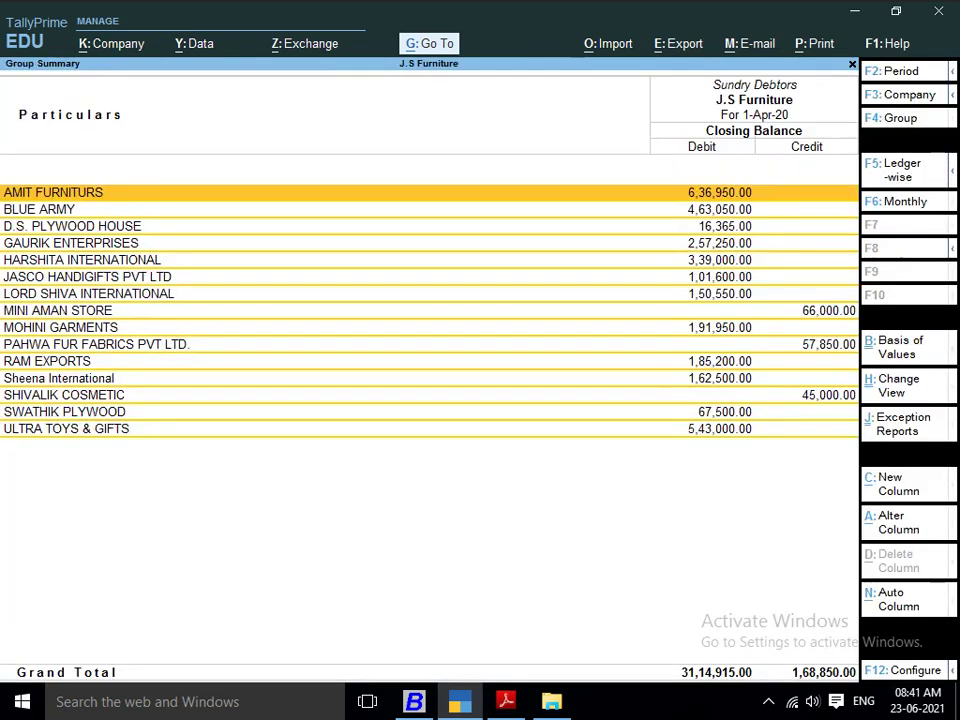
Examine the closing debit and credit balances of all parties in the Sundry Debtors group summary.
key(Down)
key(Down)
key(Down)
key(Down)
key(Down)
key(Down)
key(Down)
key(Down)
key(Down)
key(Down)
key(Down)
key(Down)
key(Down)
key(Down)
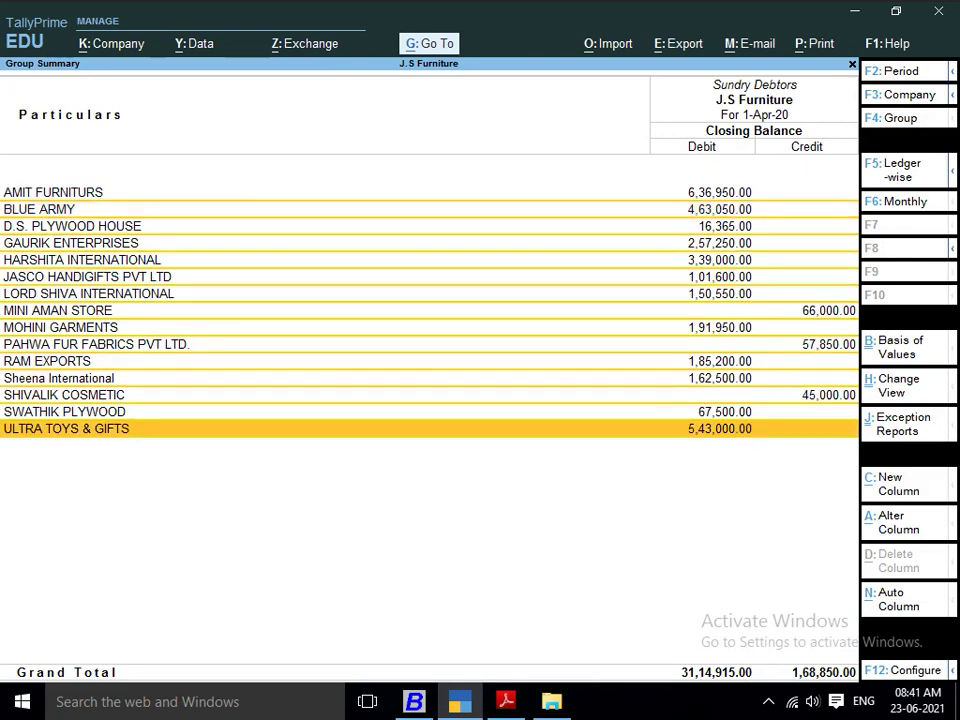
Check the outstanding balance questions in Project 5.pdf, return to TallyPrime and switch the Group Summary to Sundry Creditors.
key(F4)
key(alt+Tab)
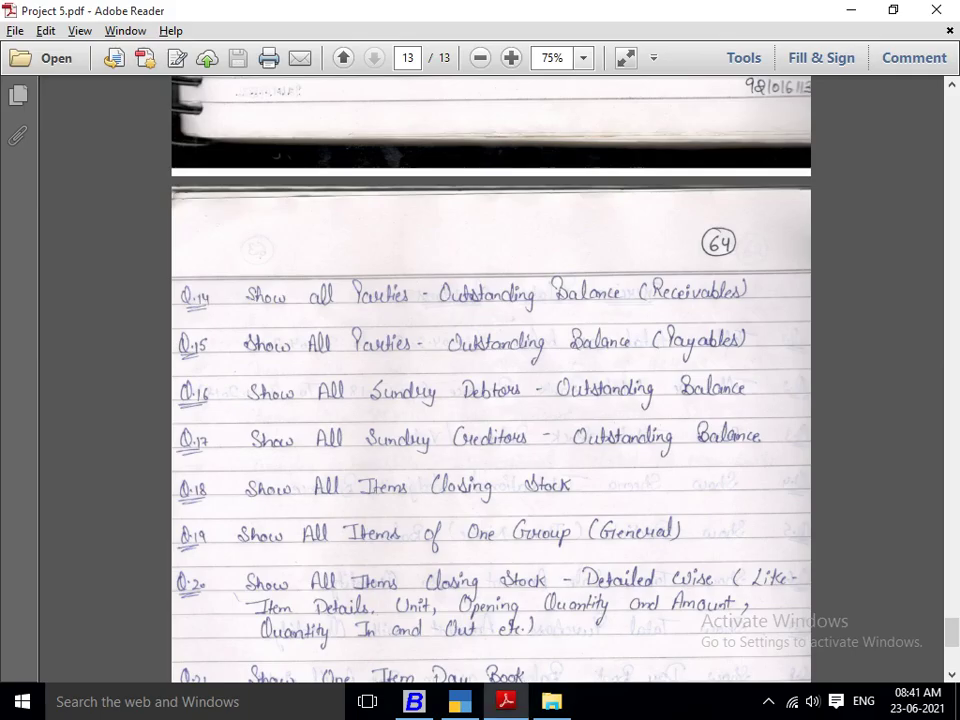
scroll(490, 400, down, 1)
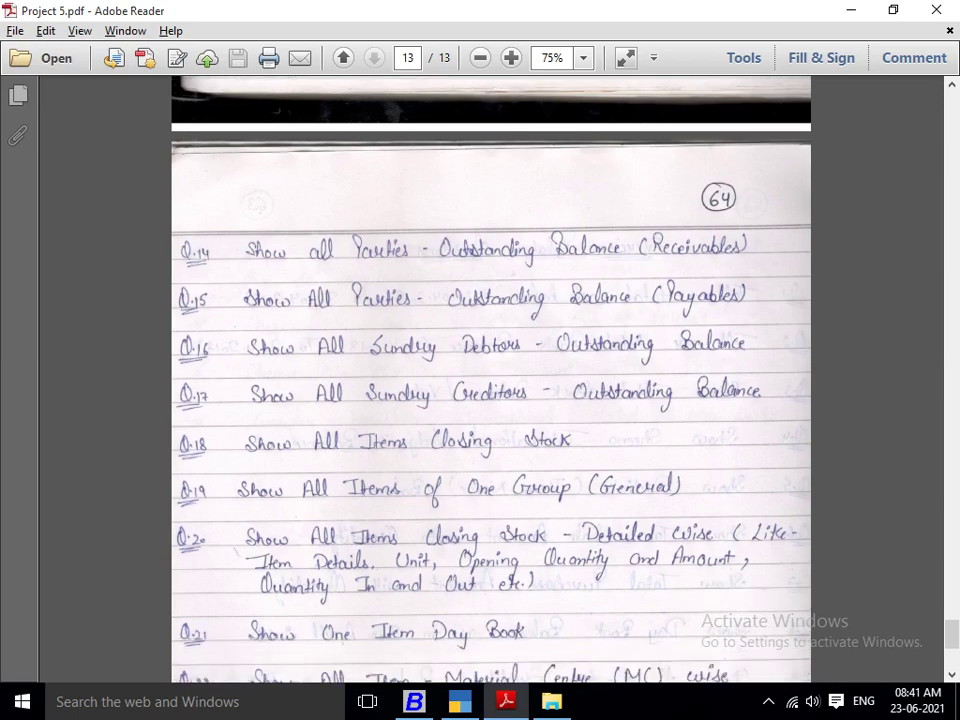
key(alt+Tab)
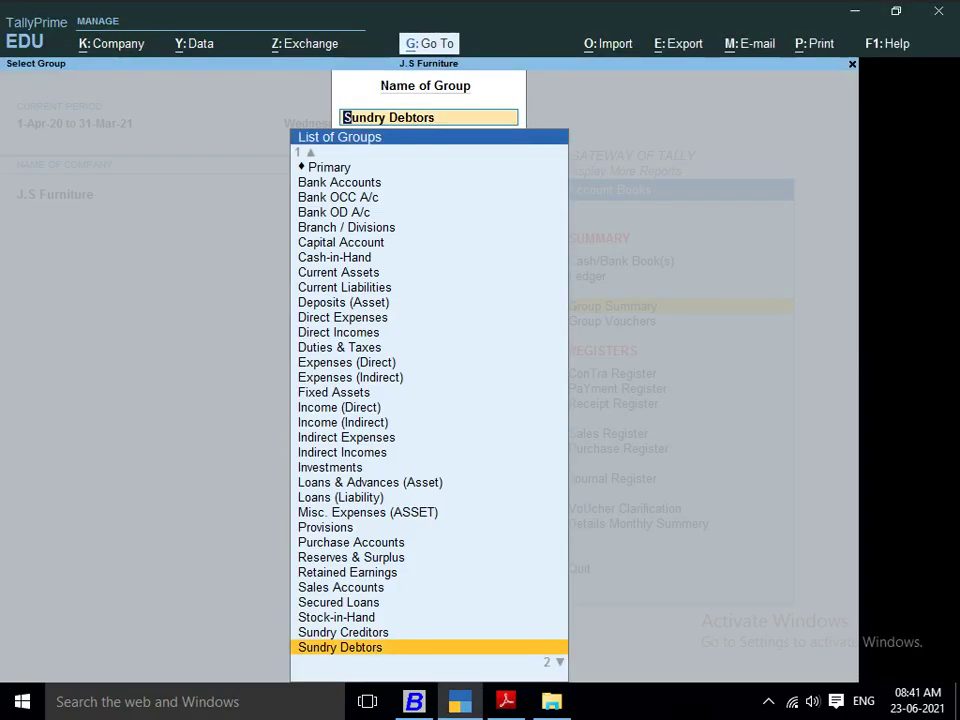
text(SUN)
key(Return)
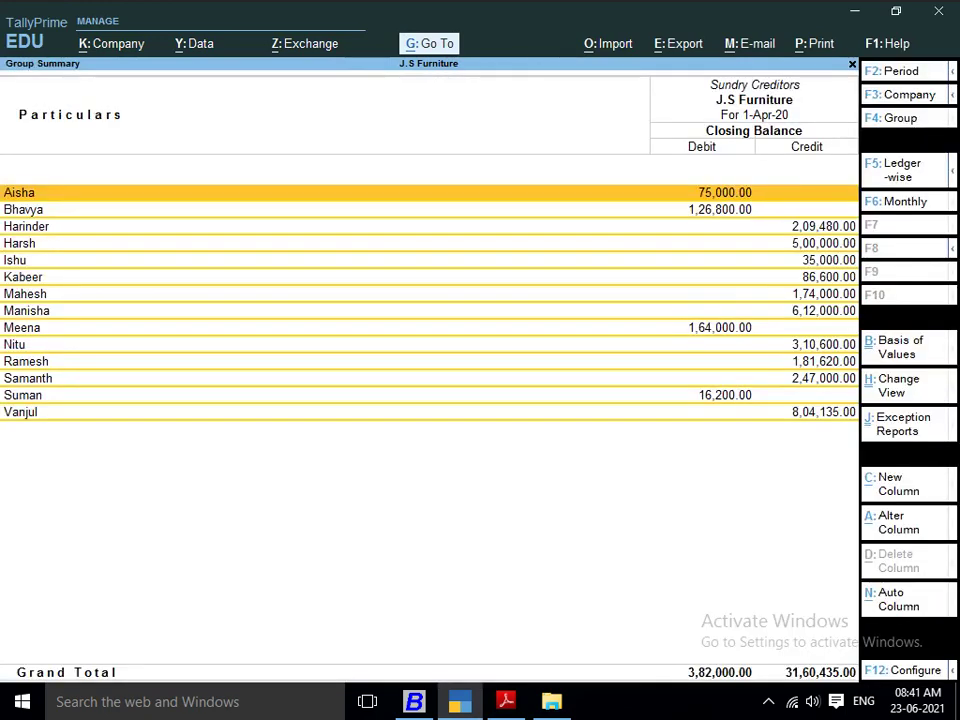
Examine the closing debit and credit balances of the parties in the Sundry Creditors group summary.
key(Down)
key(Down)
key(Down)
key(Down)
key(Down)
key(Down)
key(Down)
key(Down)
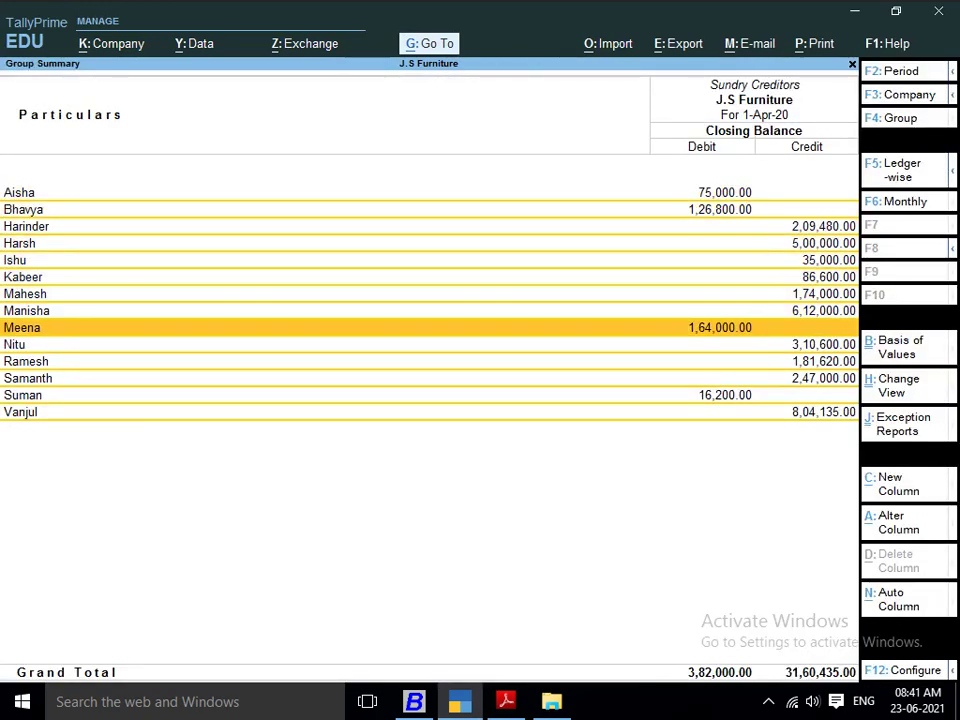
Recheck the questions in Project 5.pdf, return to TallyPrime and leave the Group Summary for Account Books.
key(alt+Tab)
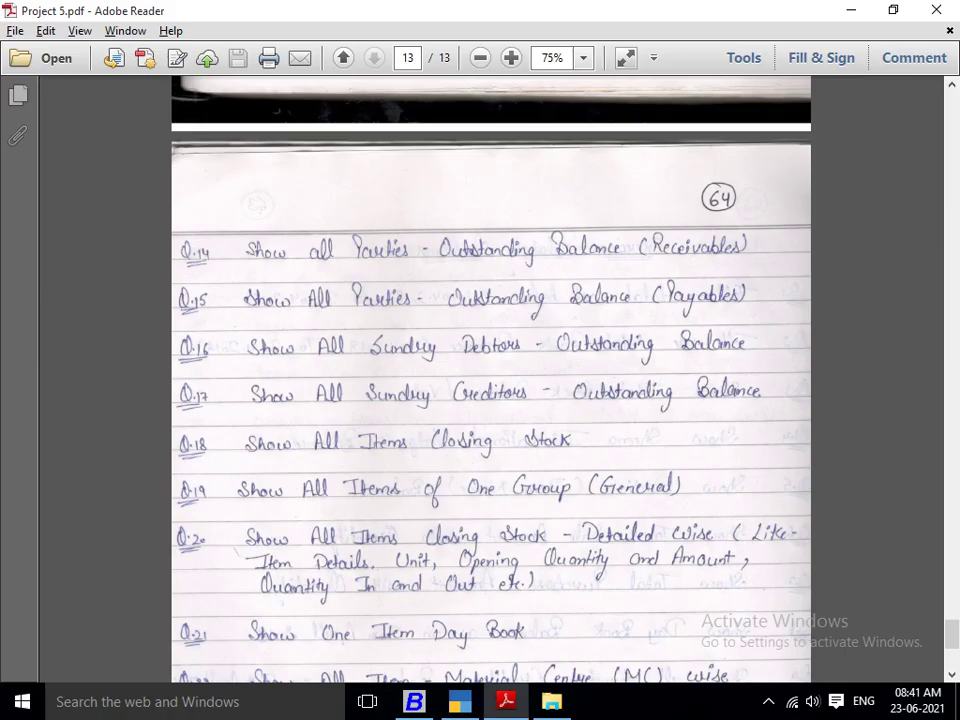
key(alt+Tab)
key(Escape)
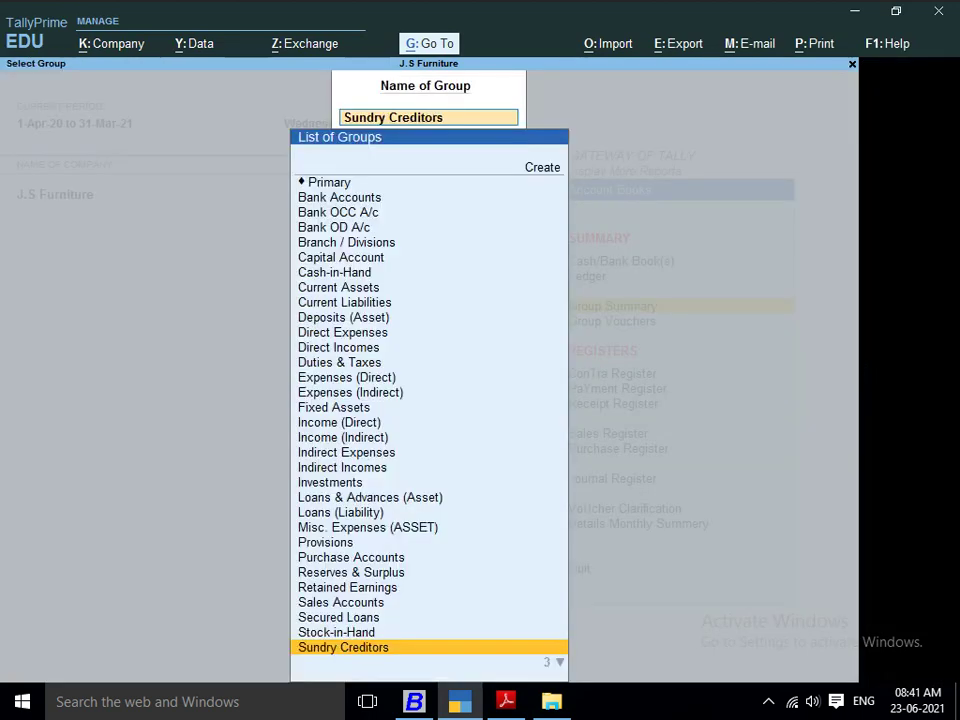
key(Escape)
key(Escape)
key(Down)
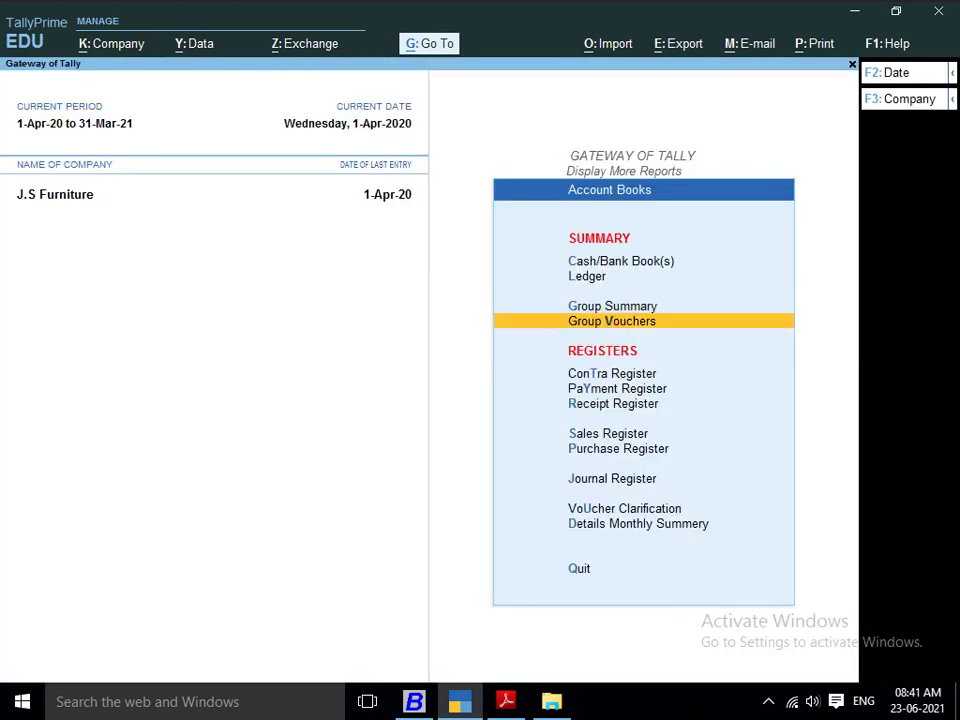
Leave Account Books and open Outstandings under Statements of Accounts.
key(Escape)
key(Down)
key(Down)
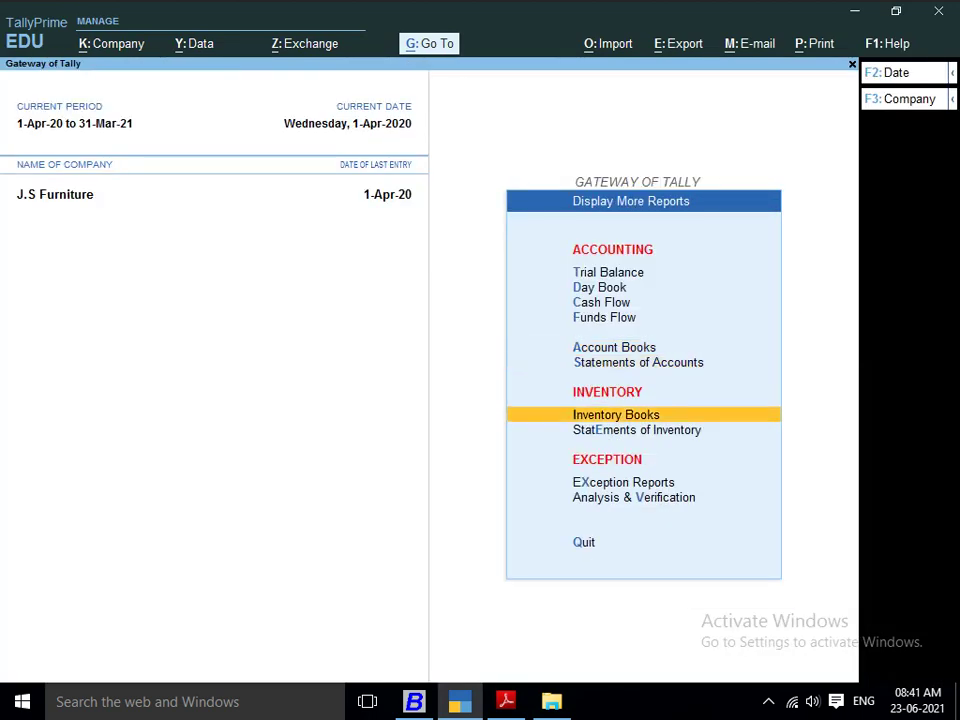
key(Up)
key(Return)
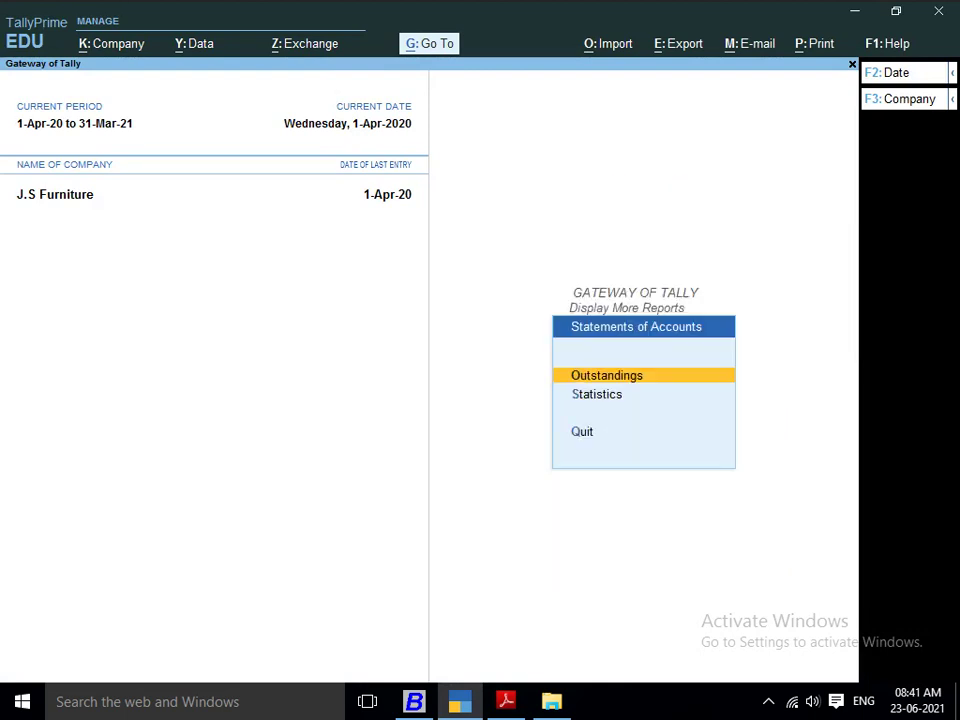
key(Return)
View the Receivables and Payables outstanding reports, and return to the Outstandings options.
key(Down)
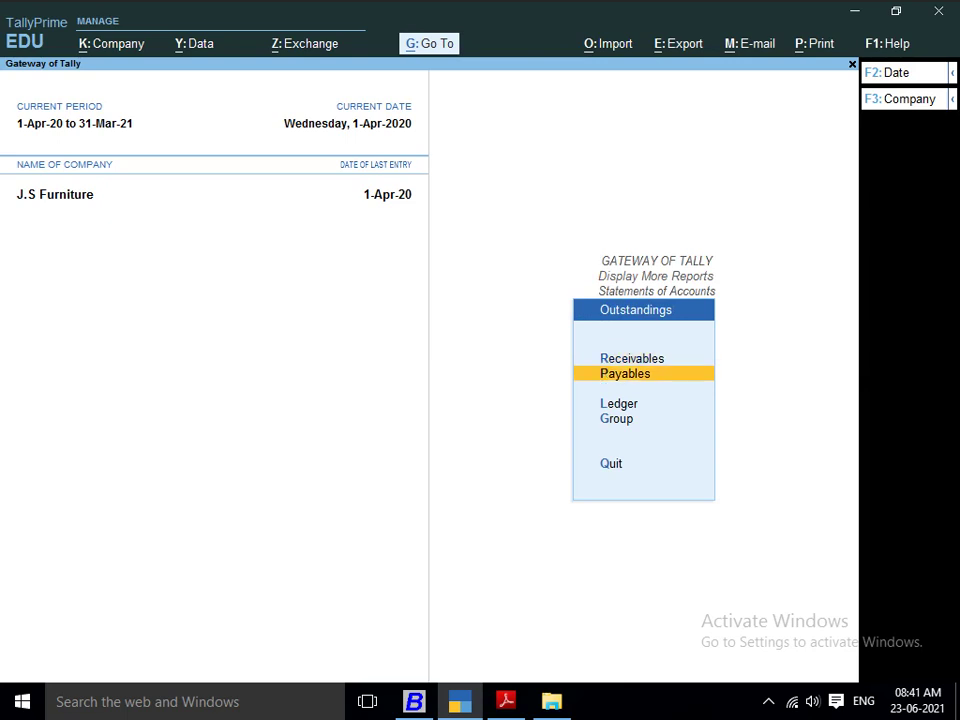
key(Up)
key(Return)
key(Escape)
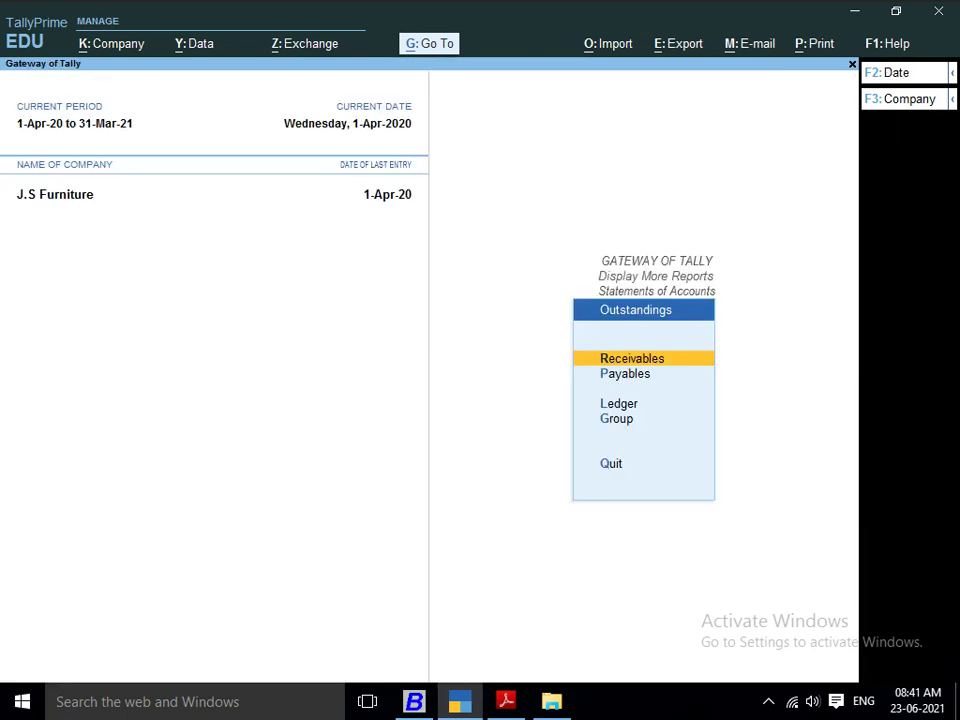
key(Down)
key(Return)
key(Escape)
key(Up)
key(Return)
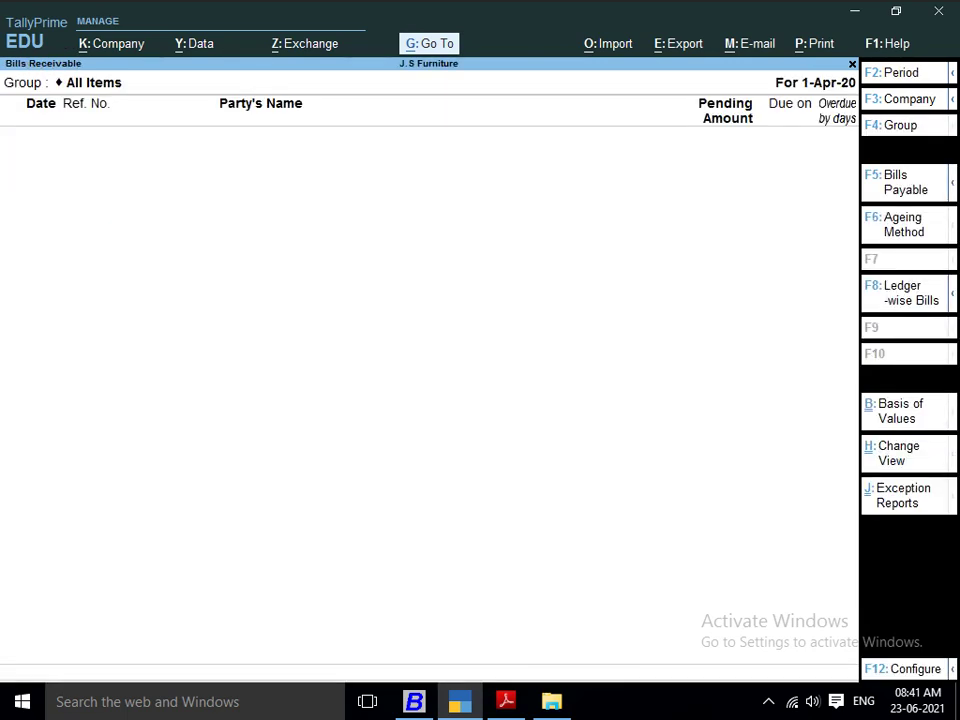
key(Escape)
Open the Group Outstandings report for Sundry Debtors and look through the parties' pending bills.
key(Down)
key(Down)
key(Down)
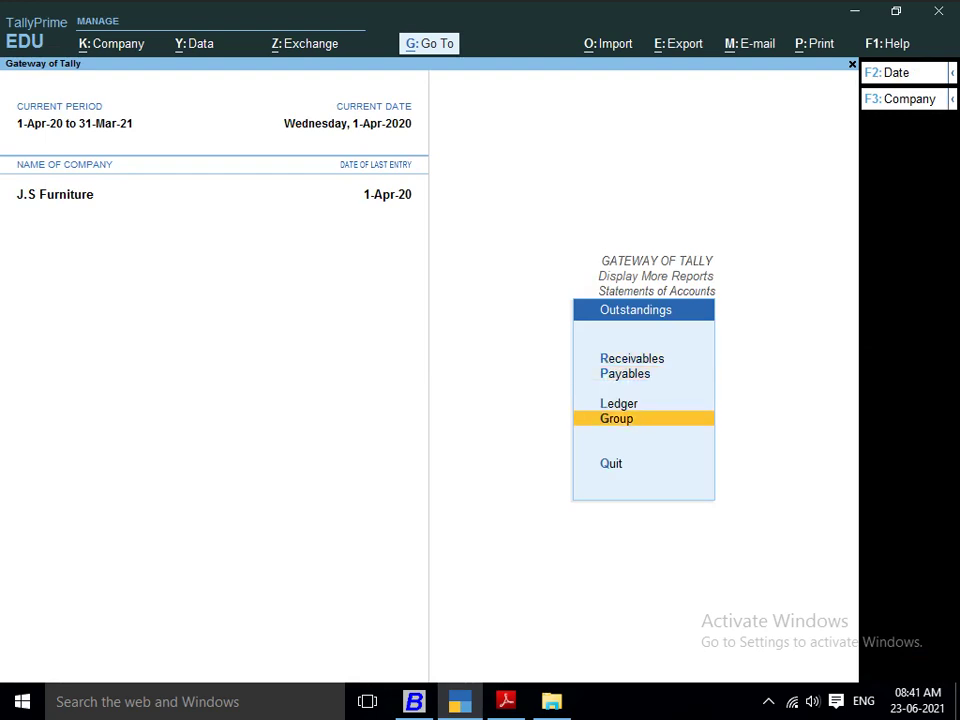
key(Return)
key(Down)
key(Return)
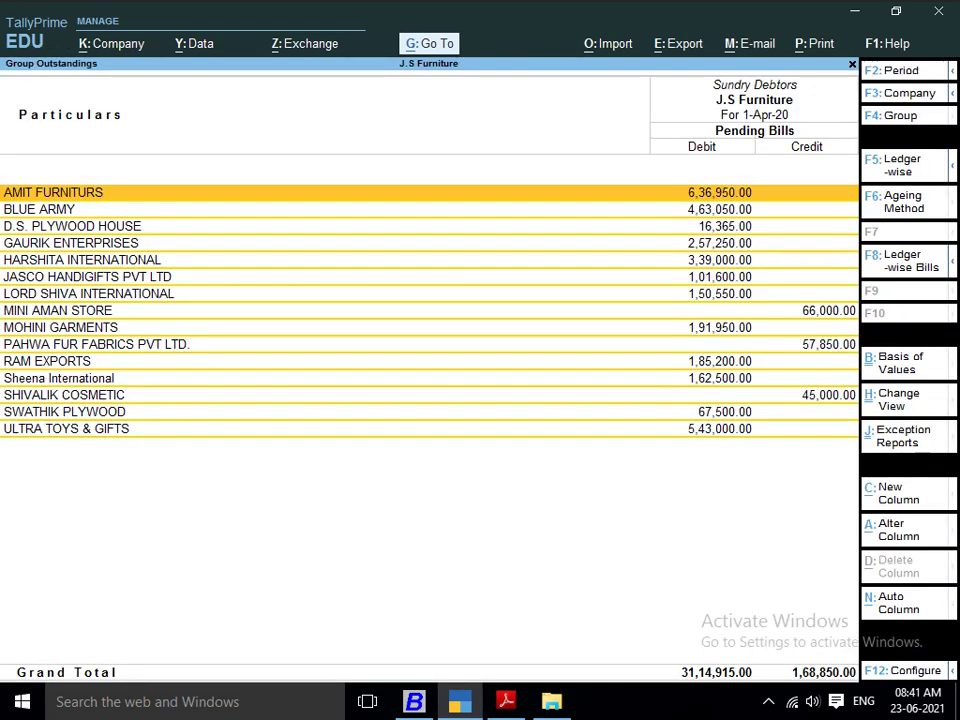
key(Down)
key(Down)
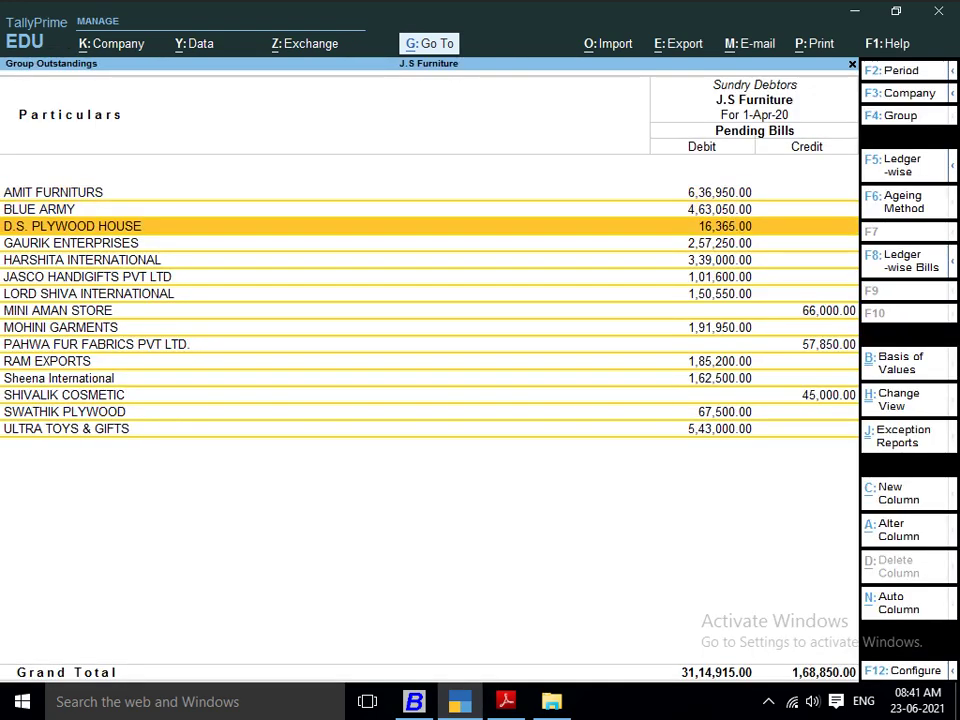
Change the Group Outstandings report's group to Sundry Creditors.
key(F4)
key(Up)
key(Return)
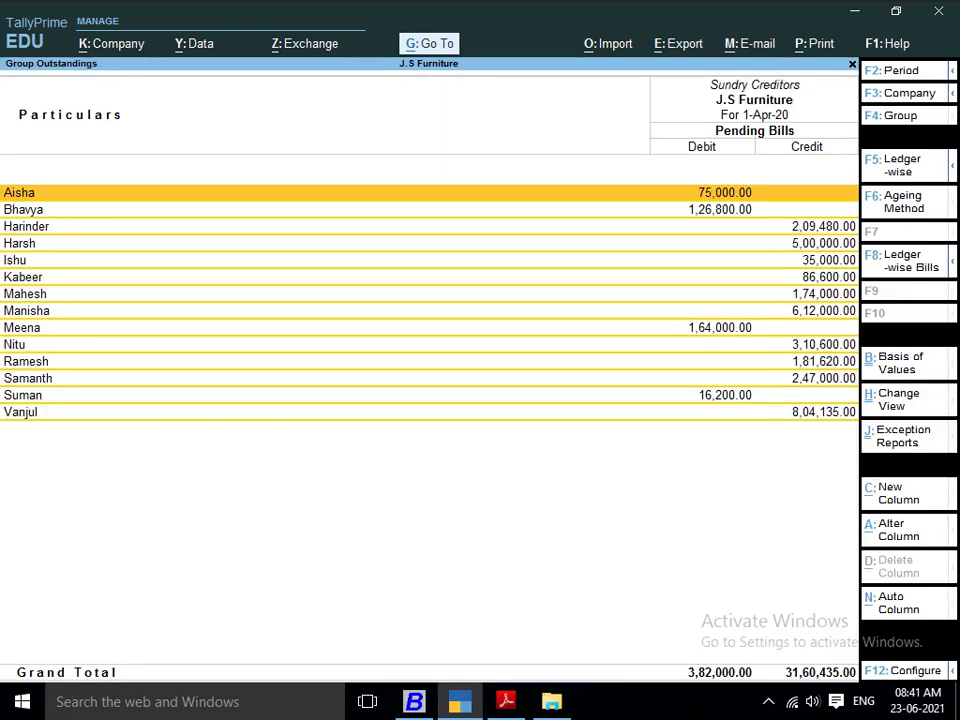
Switch to Project 5.pdf and read the stock and profit report questions from Q.18 onward.
key(alt+Tab)
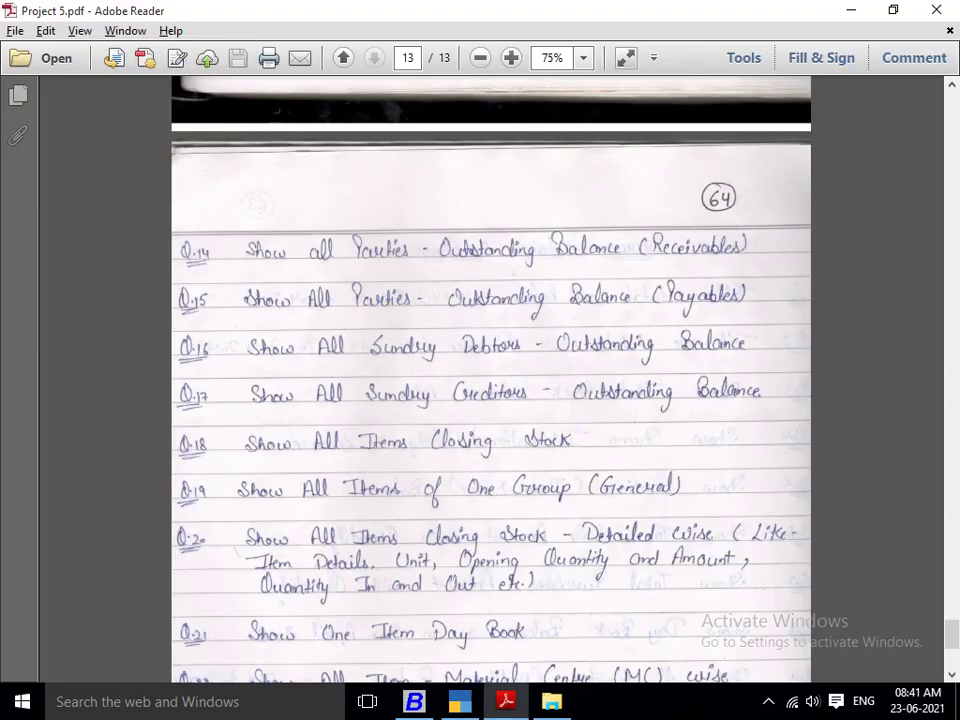
scroll(490, 400, down, 2)
scroll(490, 380, down, 1)
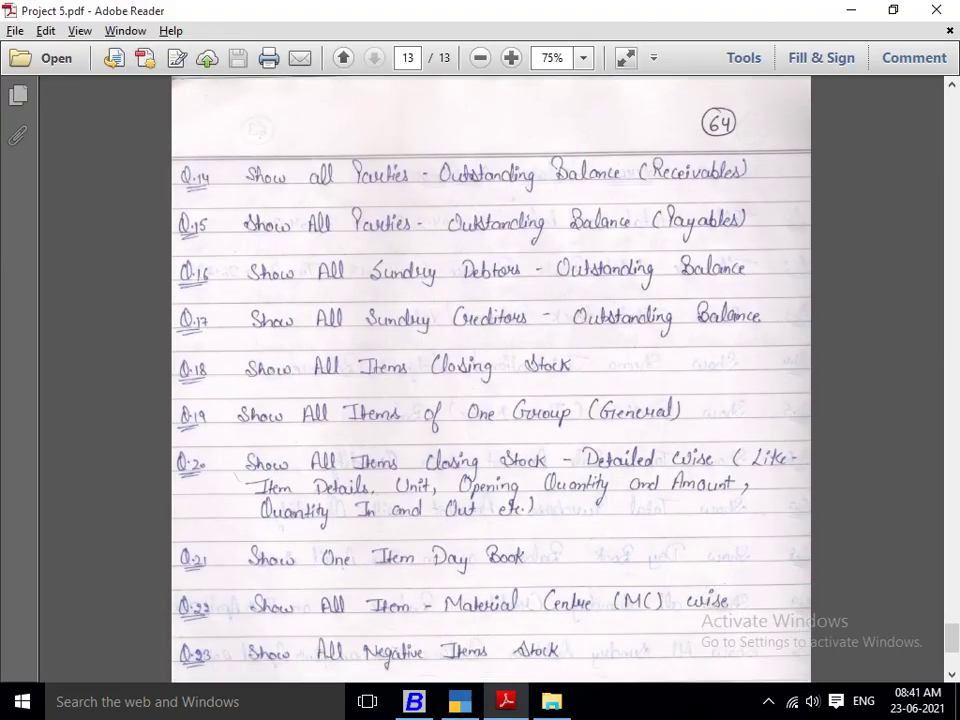
scroll(490, 380, down, 1)
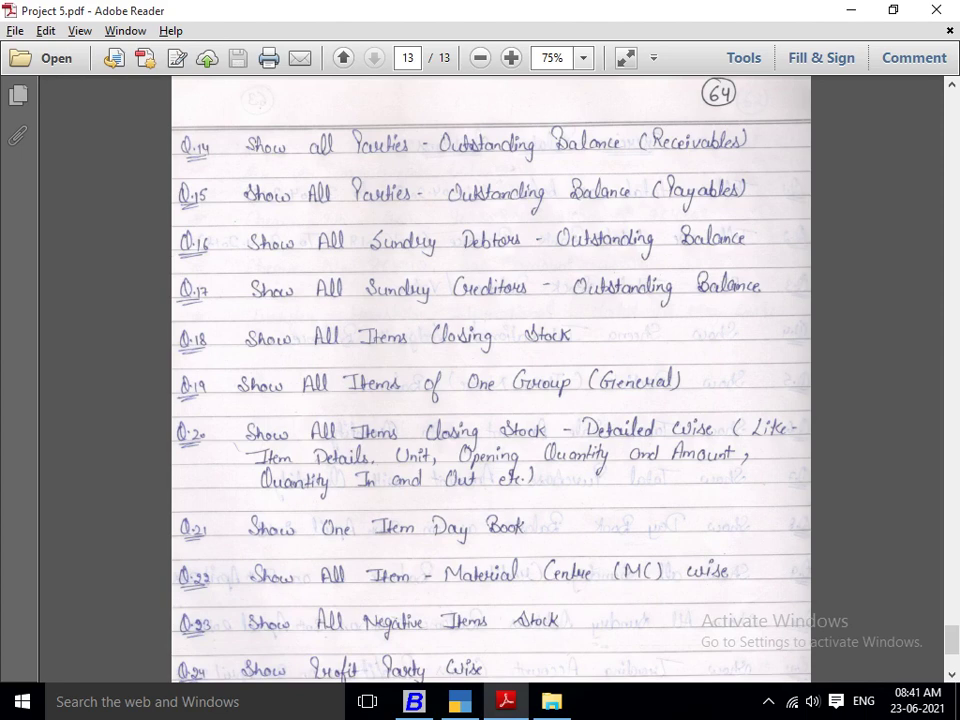
scroll(490, 380, down, 3)
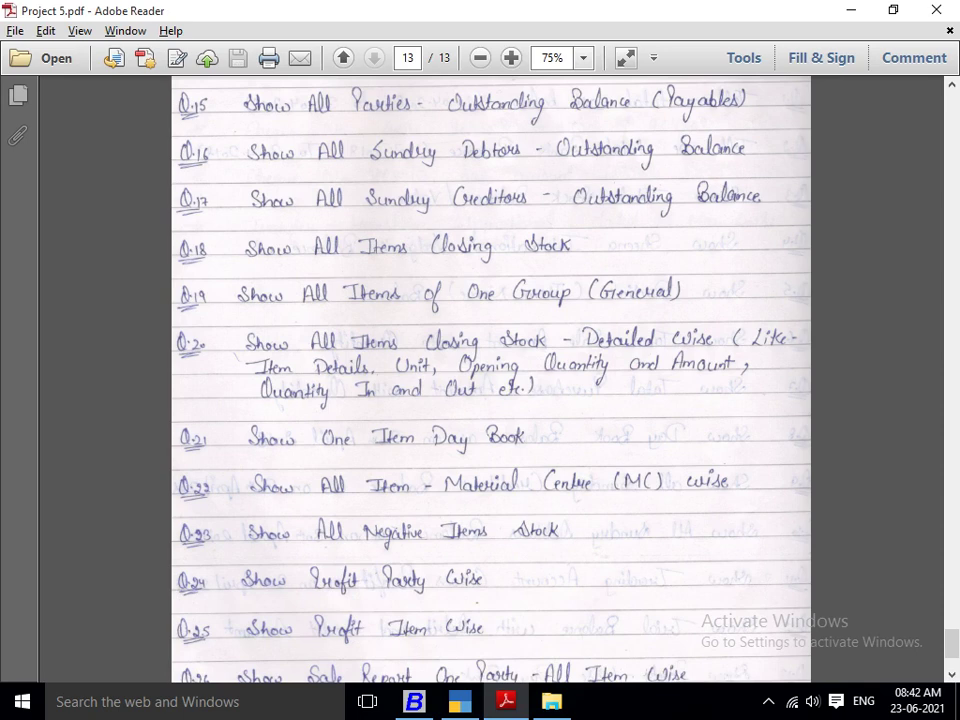
Switch back to TallyPrime and leave the Group Outstandings report, returning to the Display More Reports options.
key(alt+Tab)
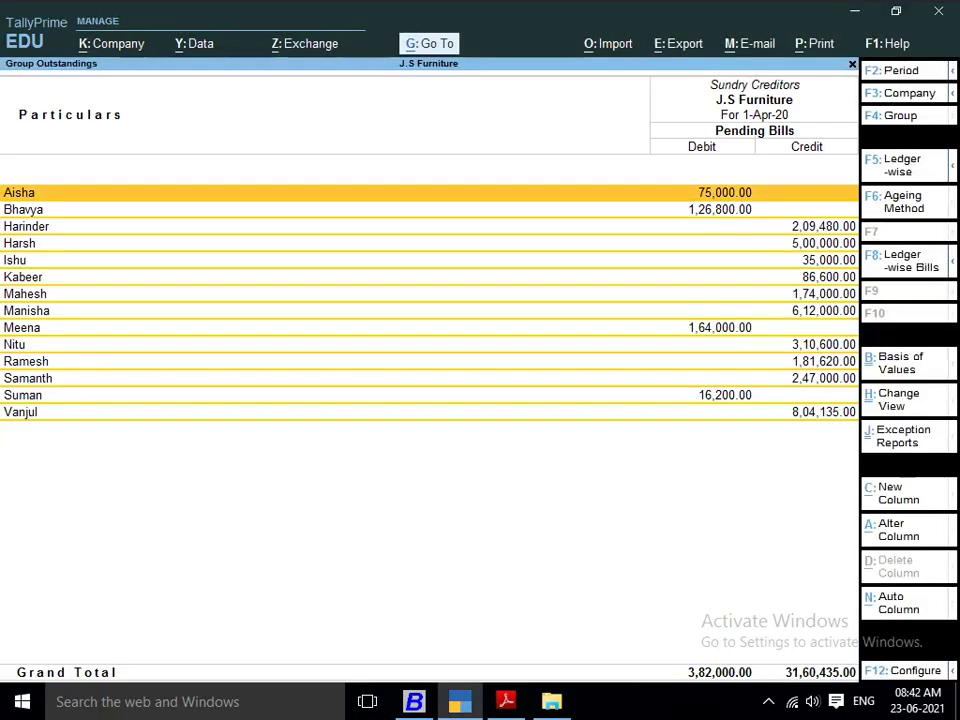
key(Escape)
key(Escape)
key(Escape)
key(Escape)
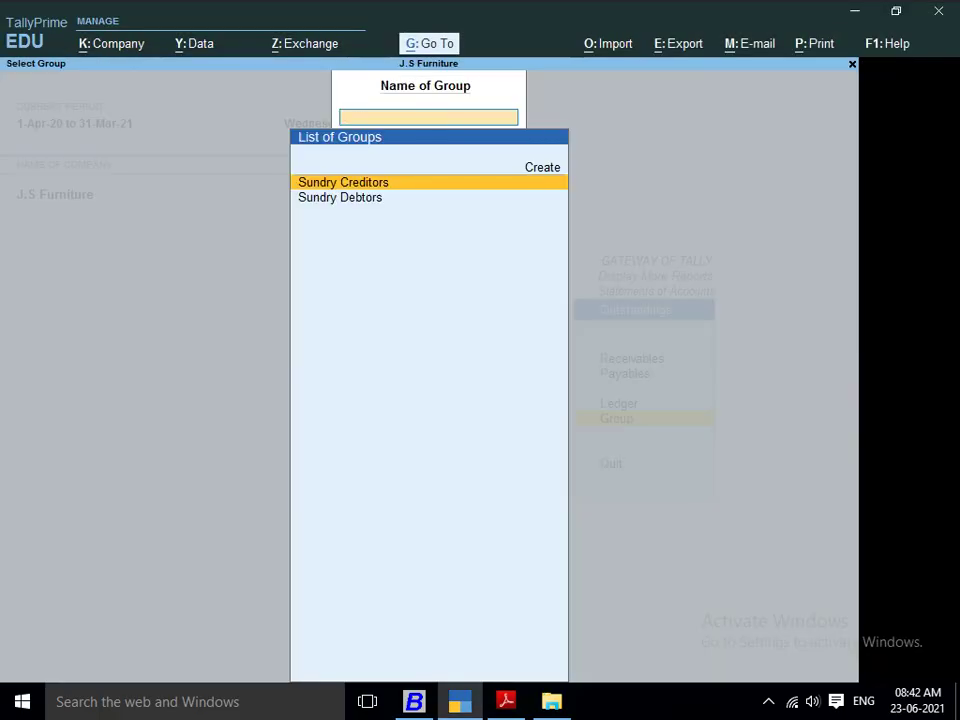
key(Escape)
Open the stock item selection list from Inventory Books.
key(Down)
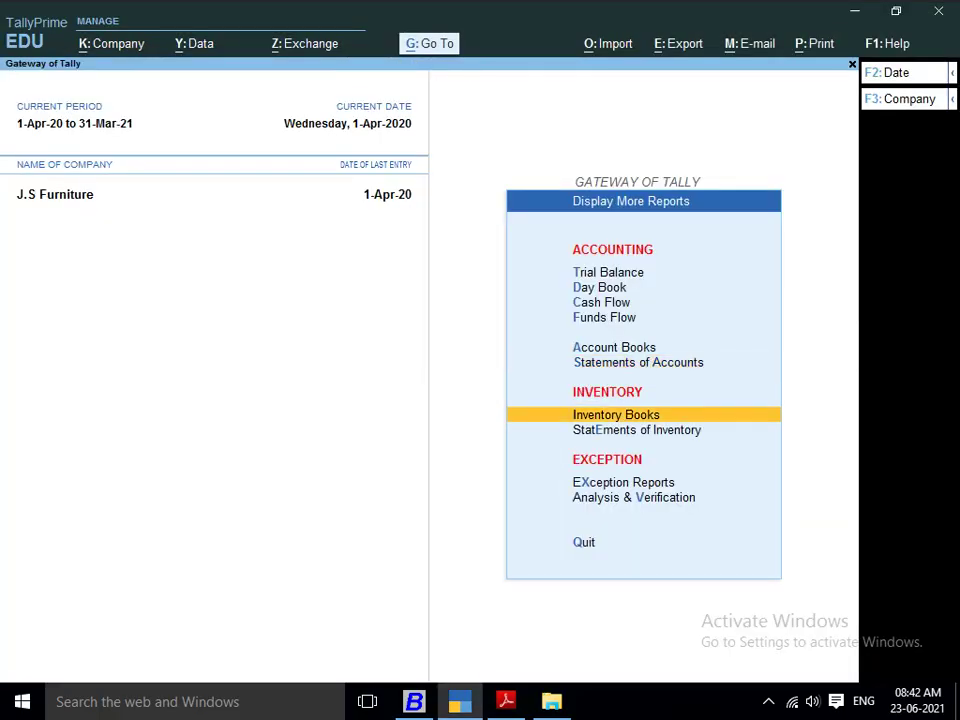
key(Down)
key(Up)
key(Return)
key(Down)
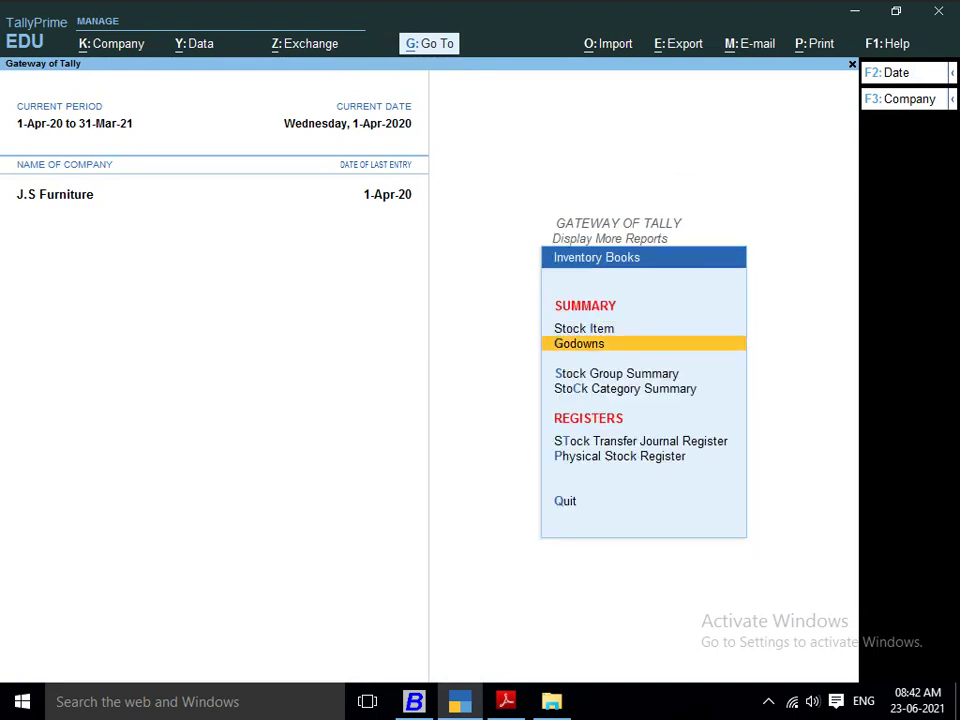
key(Down)
key(Up)
key(Up)
key(Down)
key(Up)
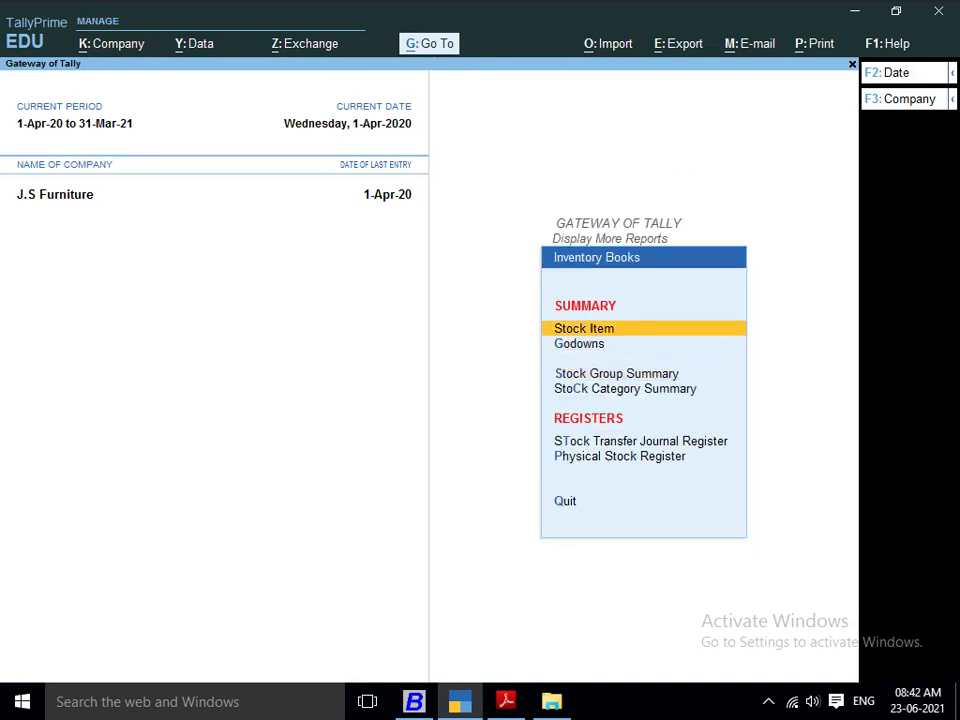
key(Return)
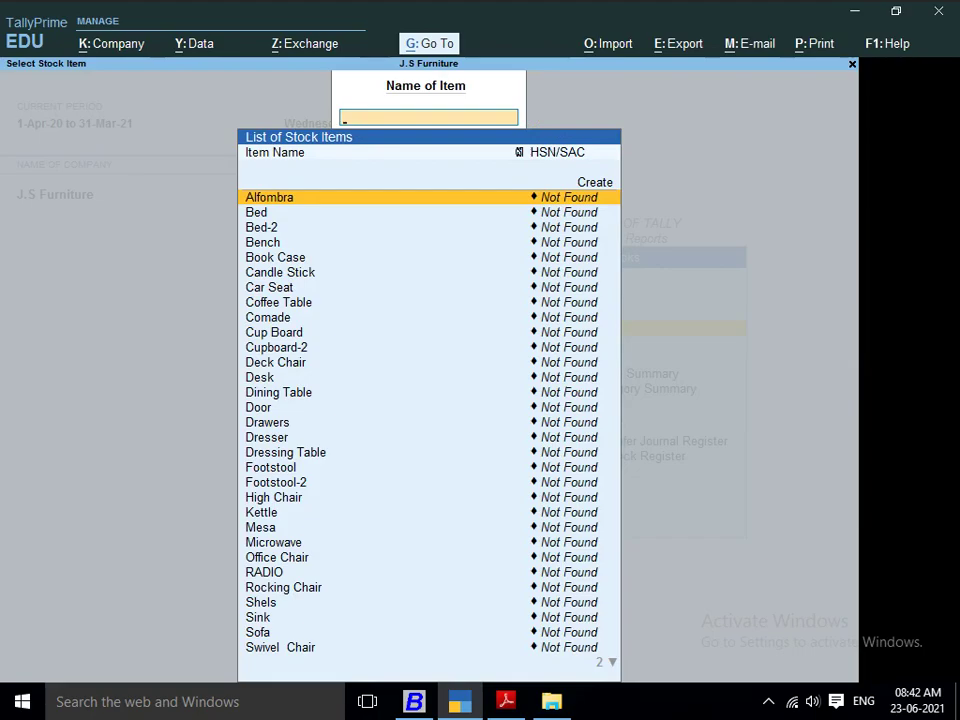
Switch to Project 5.pdf and read the stock, profit and sales report questions down to Q.26.
key(alt+Tab)
scroll(490, 380, down, 2)
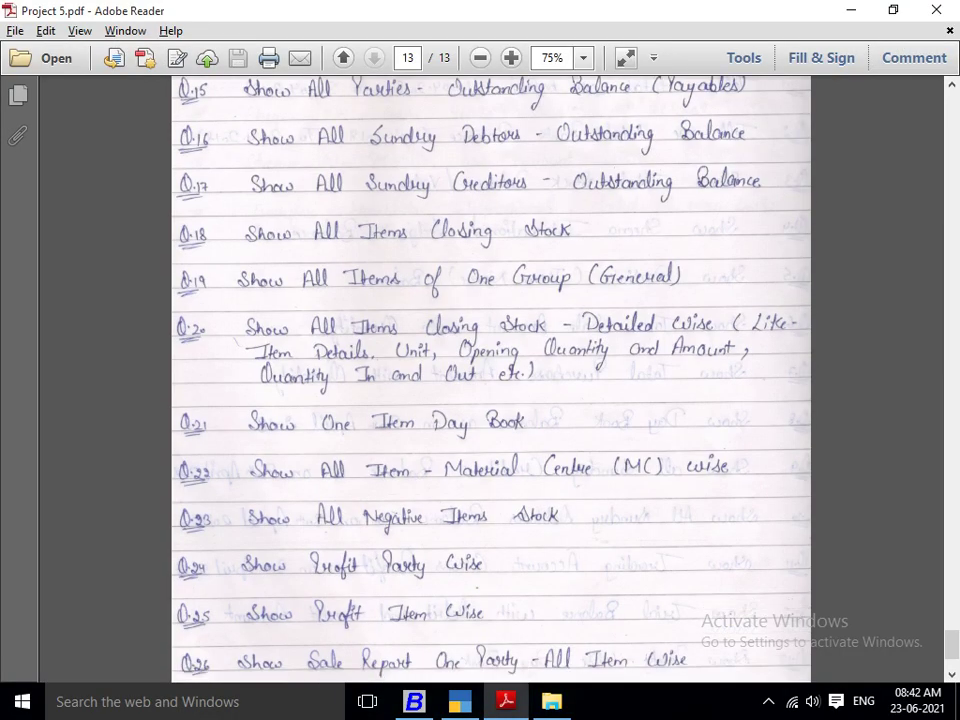
scroll(490, 380, down, 1)
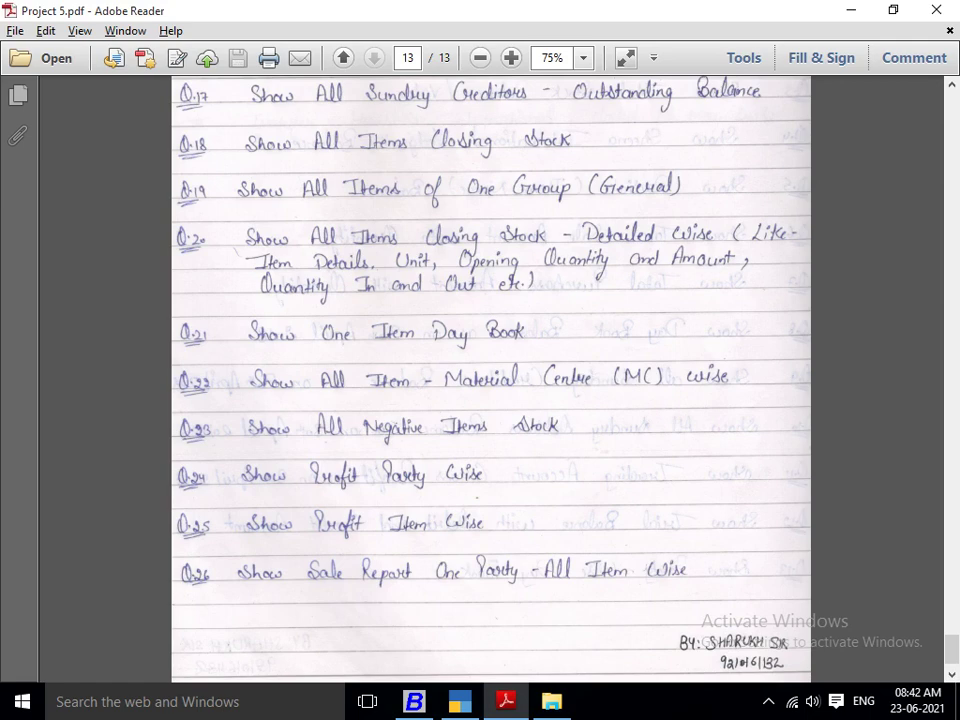
scroll(490, 380, down, 1)
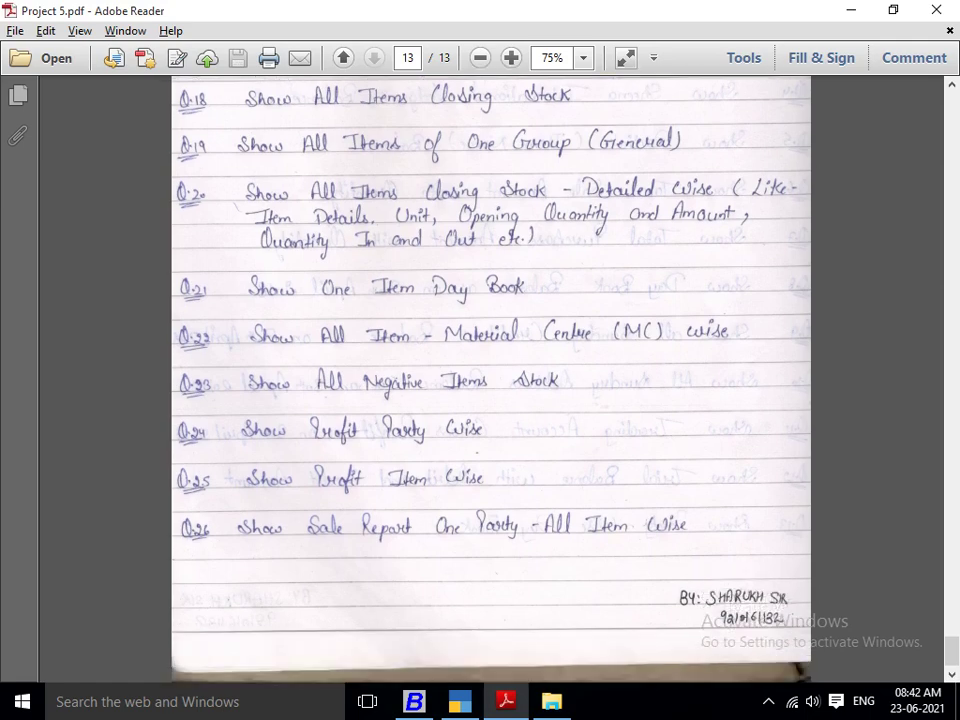
key(alt+Tab)
key(Escape)
key(Down)
key(Down)
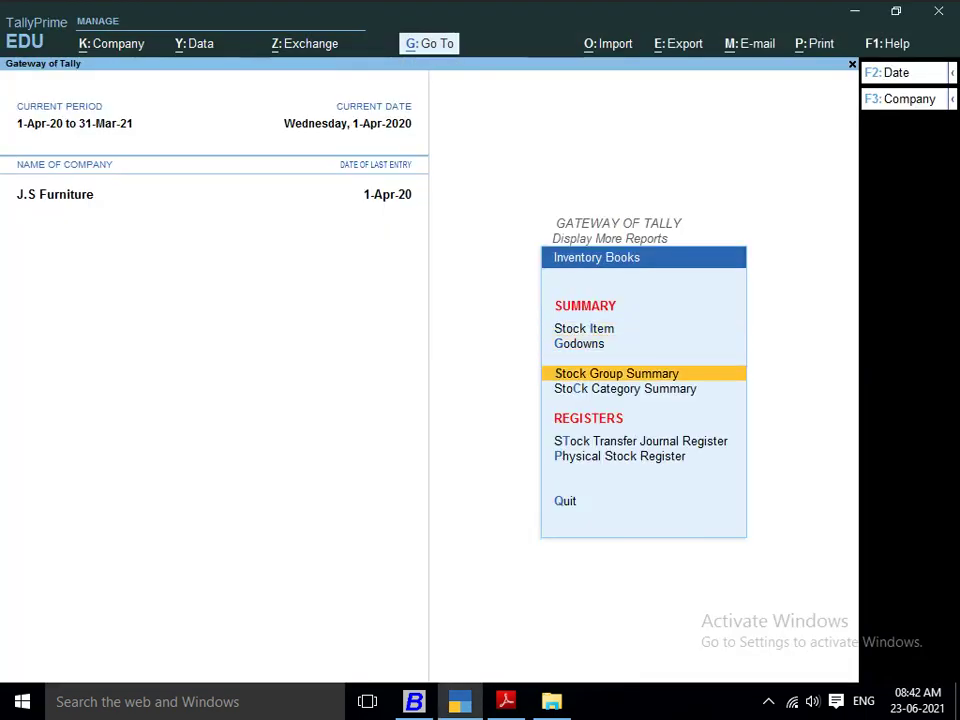
key(Up)
key(Up)
key(Return)
key(Escape)
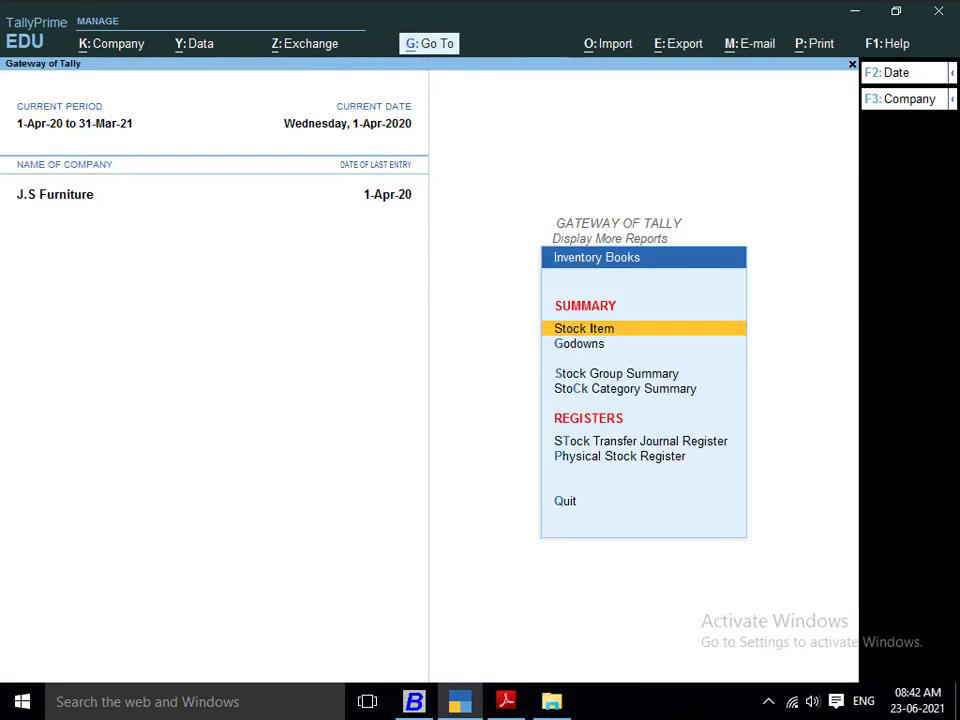
Leave the inventory options, open the Stock Summary and look through all items' closing stock down to Wheeler Chair.
key(Escape)
key(Escape)
key(Up)
key(Up)
key(Up)
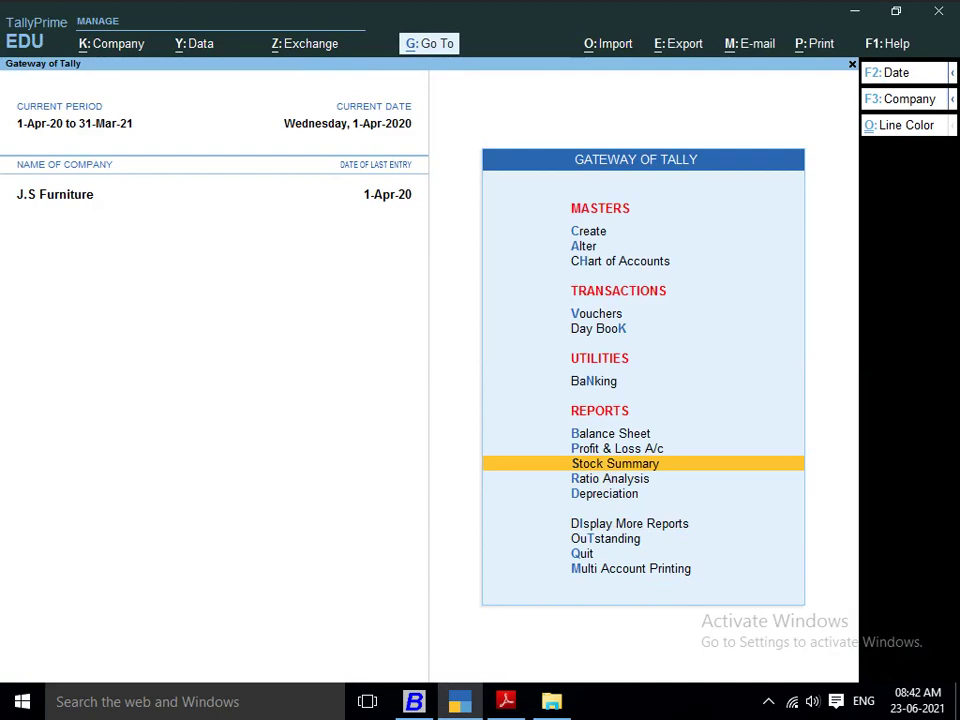
key(Return)
key(Down)
key(Down)
key(Down)
key(Down)
key(Down)
key(Down)
key(Down)
key(Down)
key(Down)
key(Down)
key(Down)
key(Down)
key(Down)
key(Down)
key(Down)
key(Down)
key(Down)
key(Down)
key(Down)
key(Down)
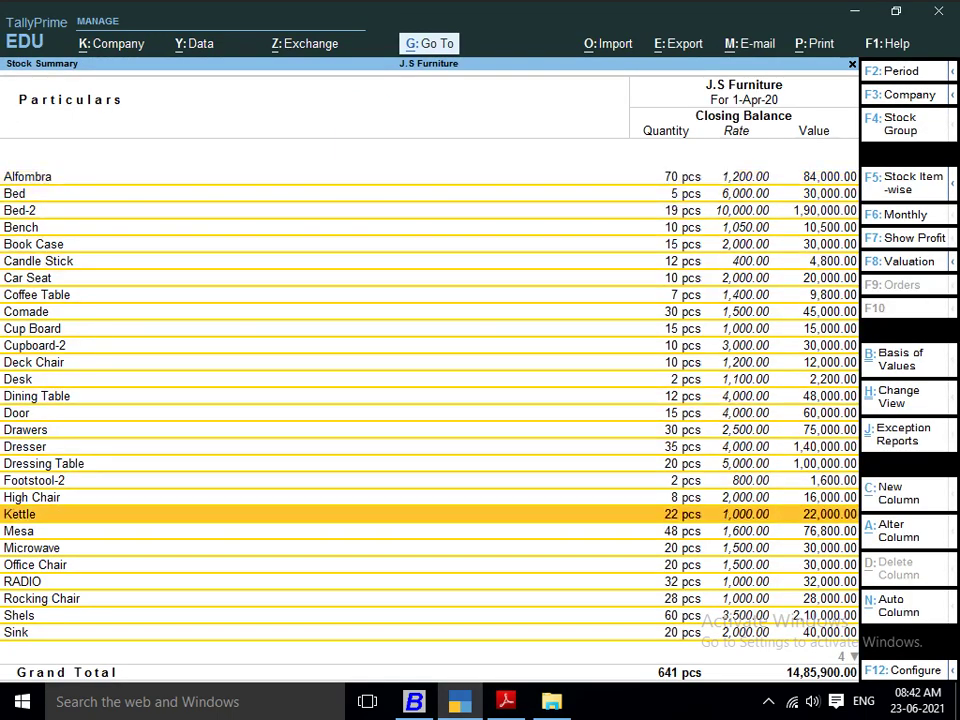
key(Down)
key(Down)
key(Down)
key(Down)
key(Down)
key(Down)
key(Down)
key(Down)
key(Down)
key(Down)
key(Down)
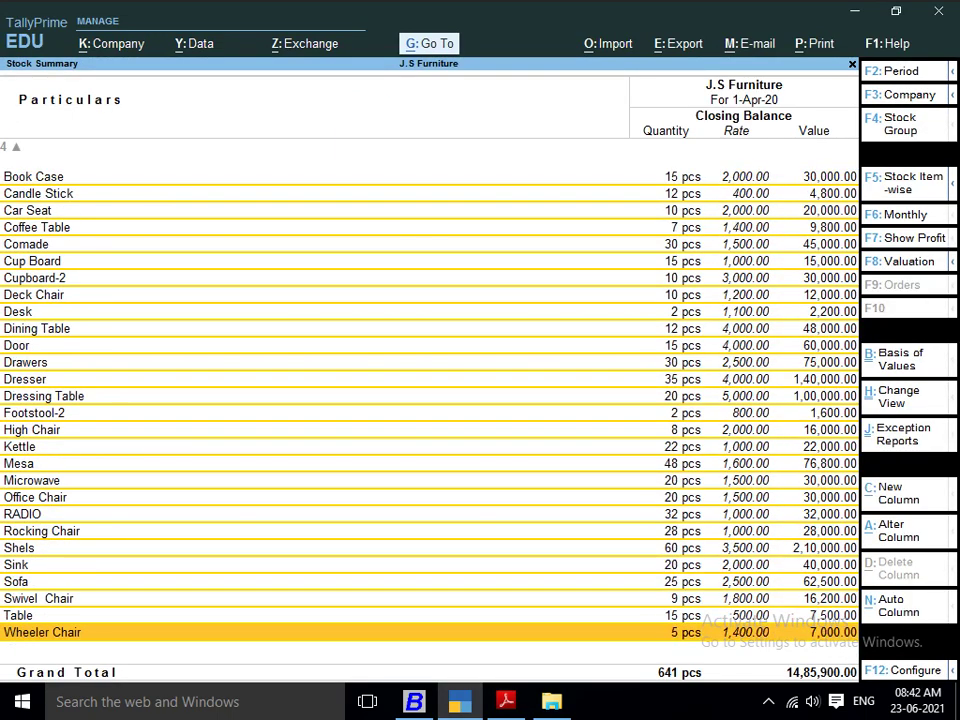
Check the remaining questions in Project 5.pdf, return to TallyPrime and show item-wise profit in the Stock Summary.
key(alt+Tab)
key(Down)
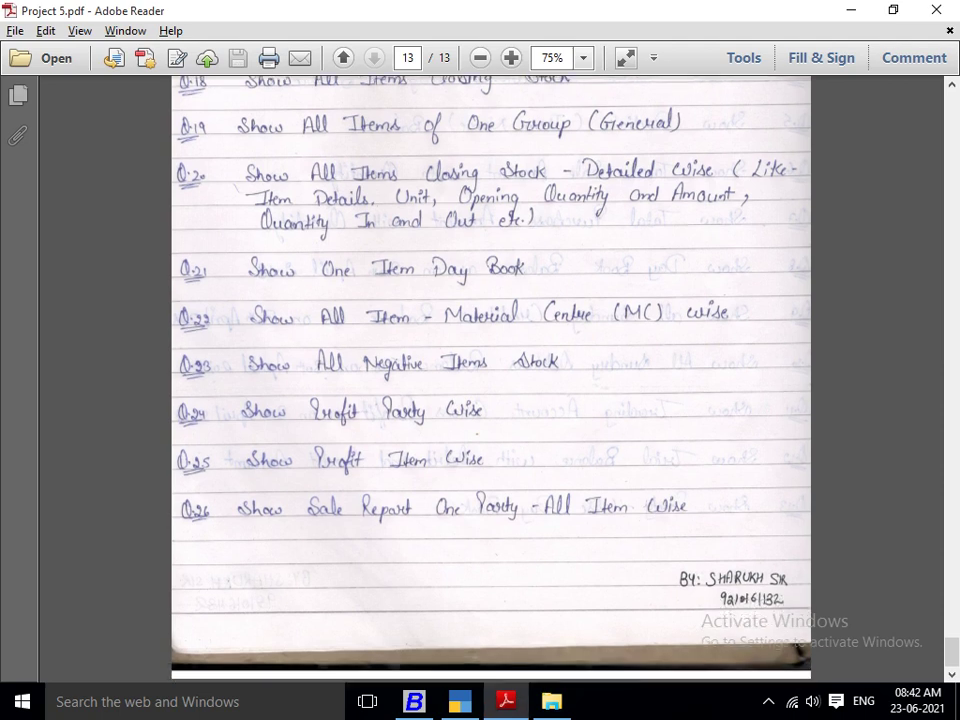
key(alt+Tab)
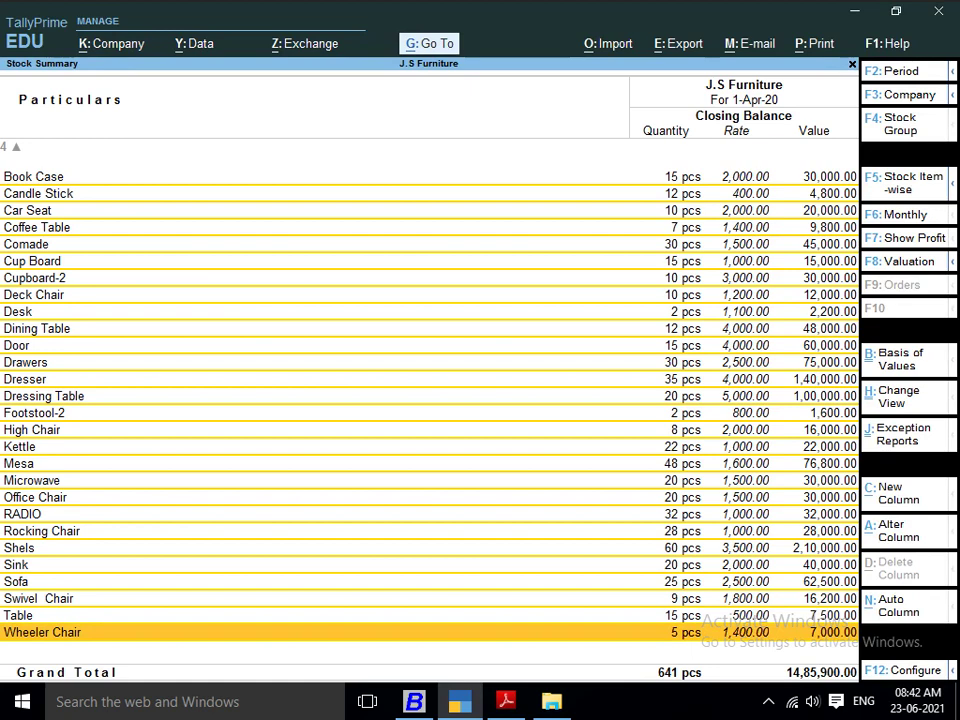
key(F7)
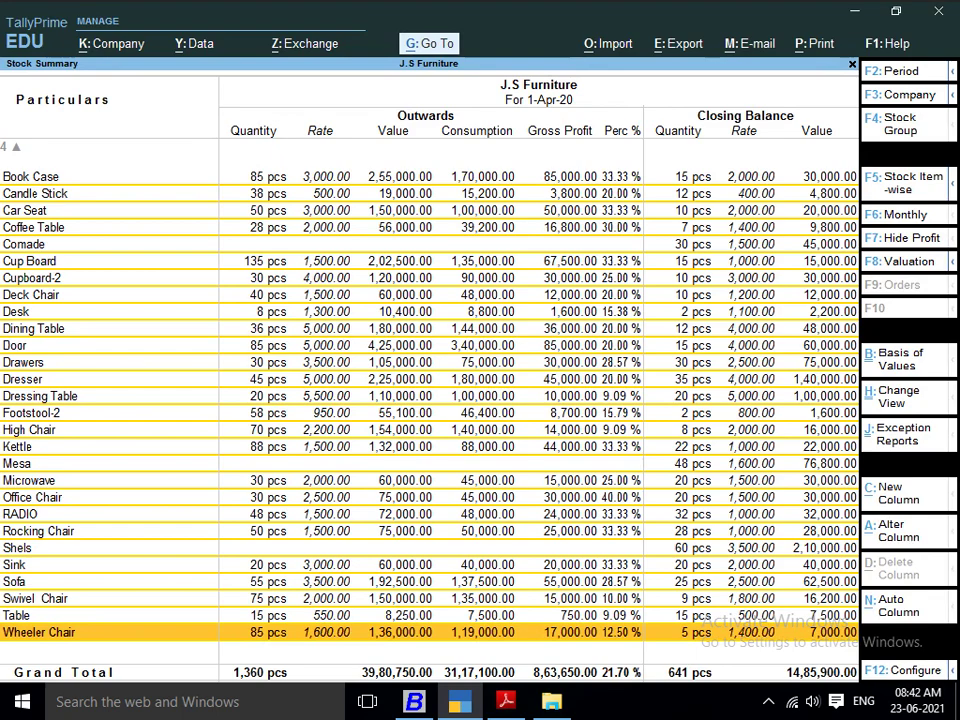
Reread the party-wise and item-wise profit questions in Project 5.pdf, and return to the Stock Summary in TallyPrime.
key(alt+Tab)
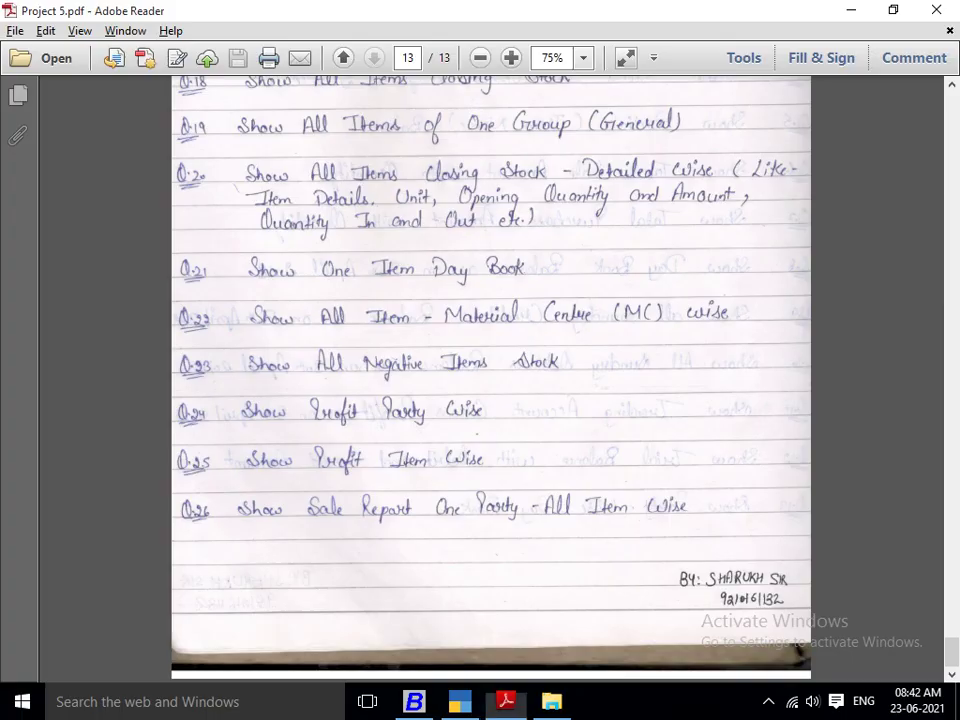
key(alt+Tab)
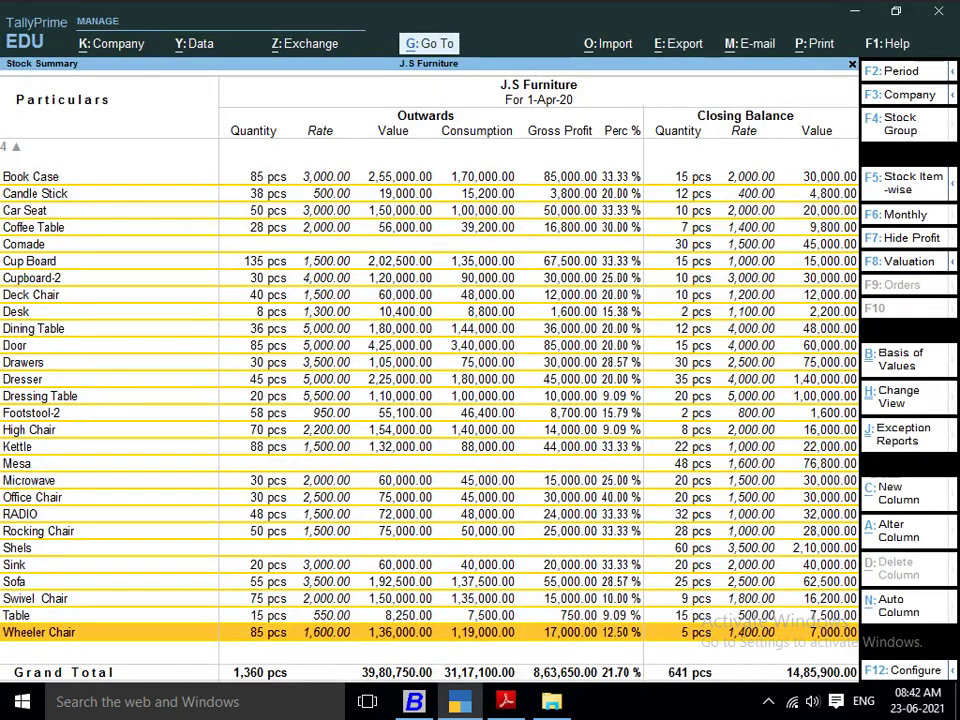
key(alt+Tab)
key(alt+Tab)
key(alt+Tab)
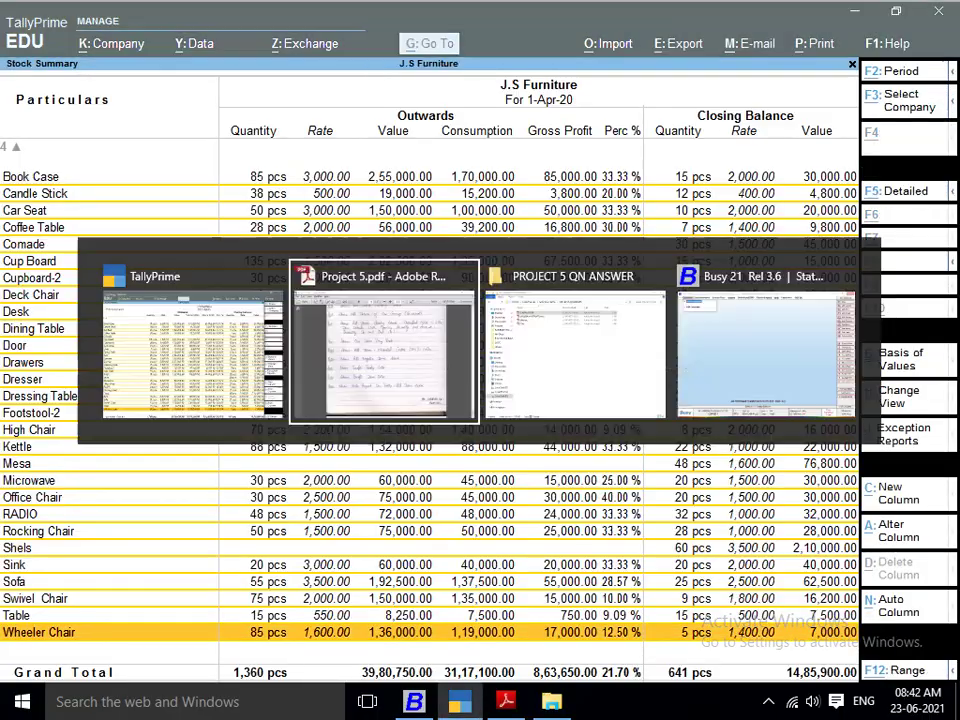
key(alt+Tab)
Close the Stock Summary without quitting TallyPrime, and open Account Books within Display More Reports.
key(Escape)
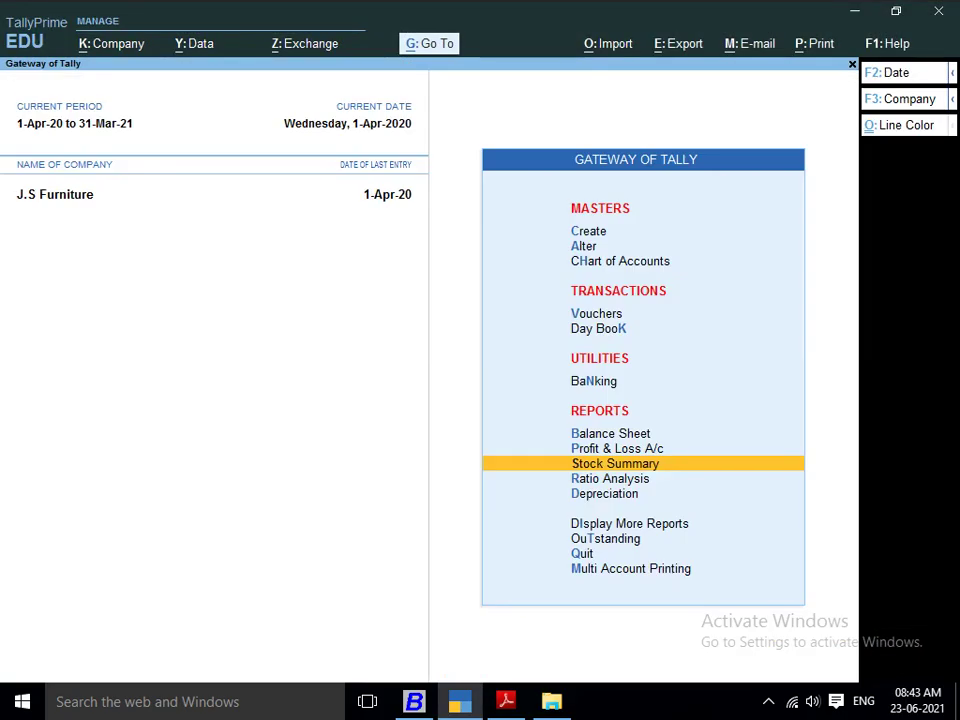
key(Escape)
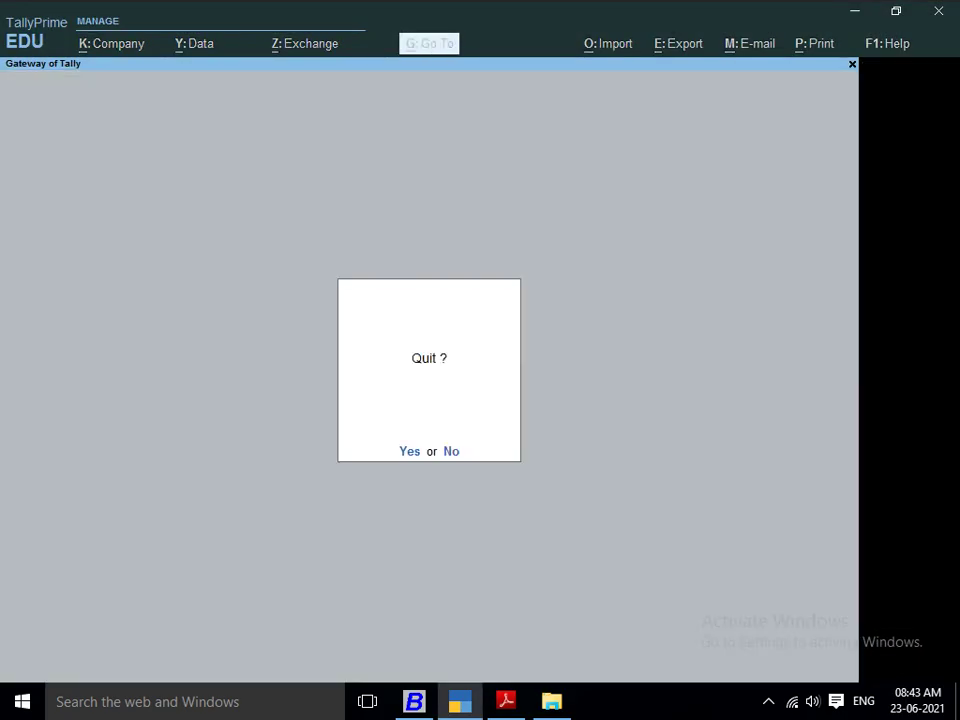
key(n)
key(Down)
key(Down)
key(Down)
key(Down)
key(Down)
key(Down)
key(Down)
key(Down)
key(Down)
key(Down)
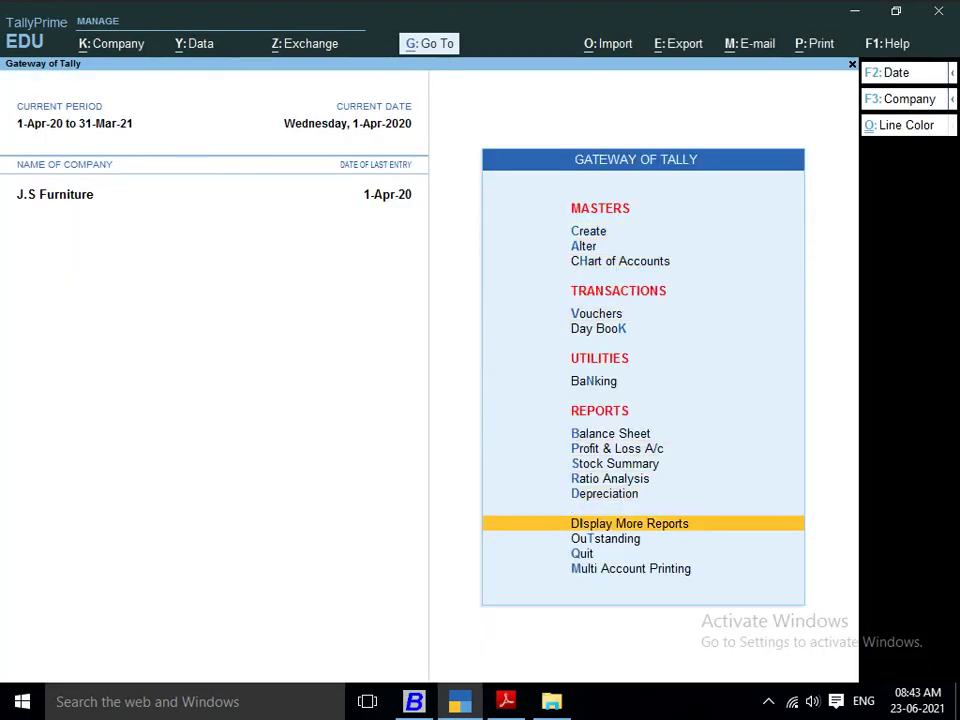
key(Return)
key(Down)
key(Down)
key(Down)
key(Down)
key(Down)
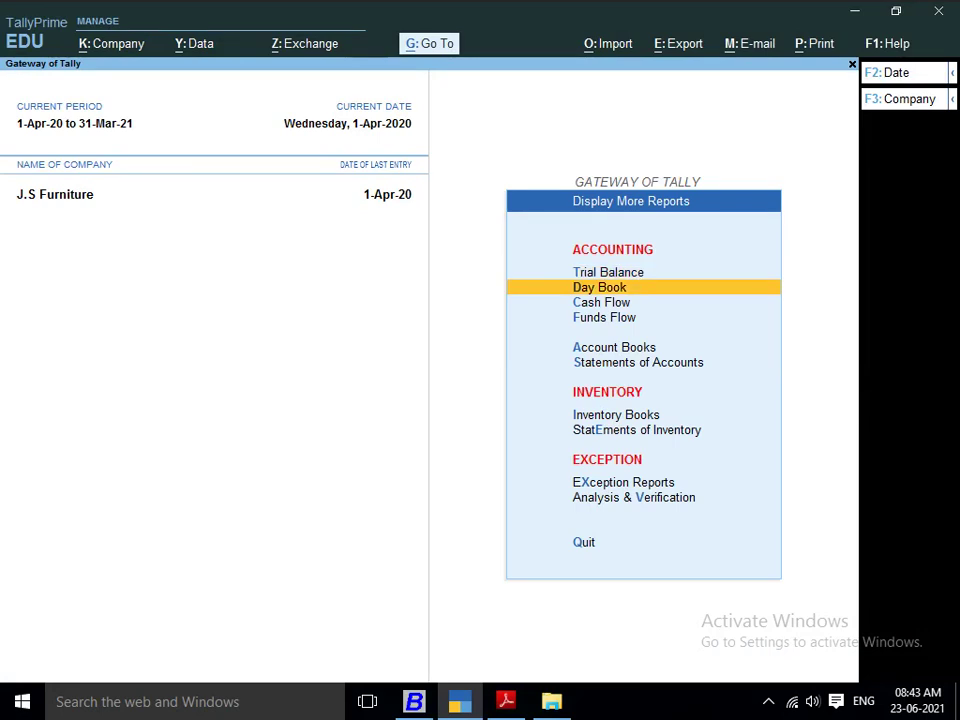
key(Down)
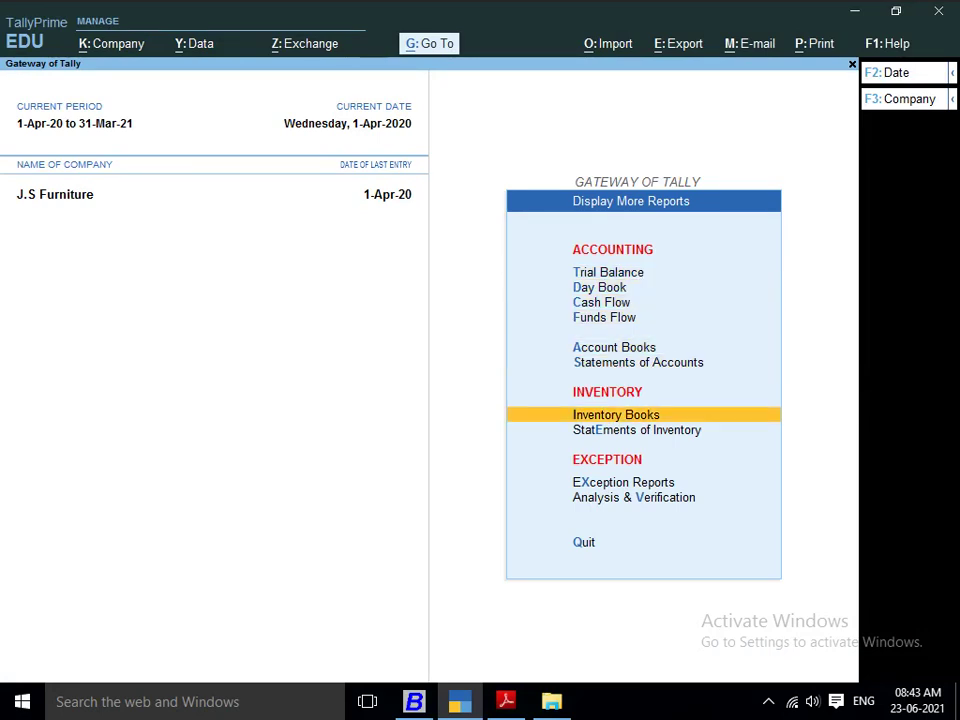
key(Up)
key(Up)
key(Return)
key(Down)
key(Down)
key(Down)
key(Down)
key(Down)
key(Down)
key(Down)
key(Down)
key(Down)
key(Down)
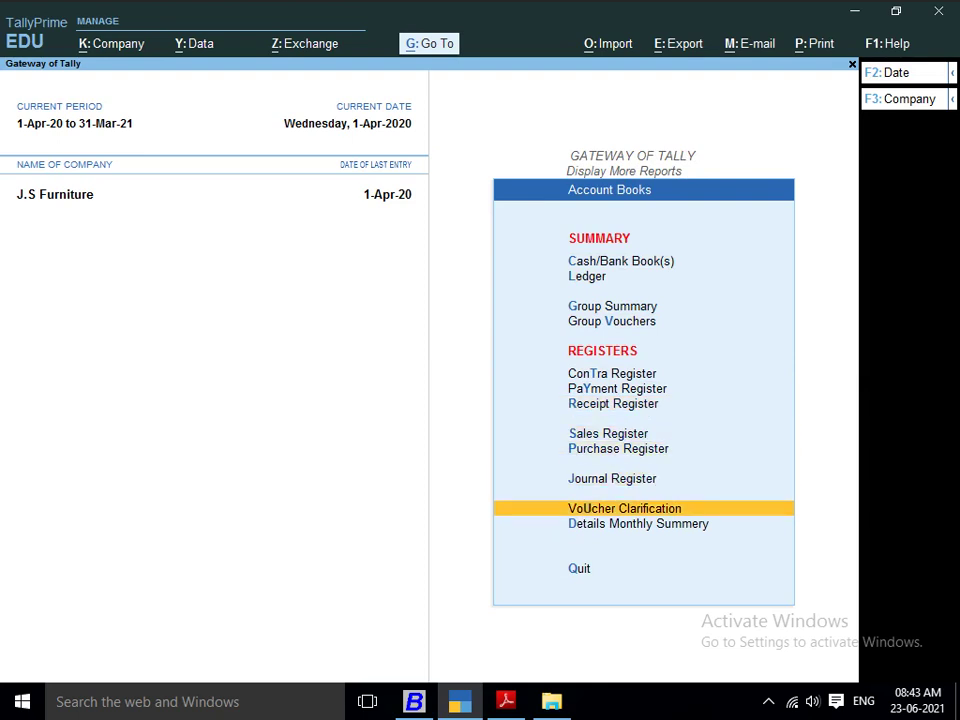
key(Down)
key(Return)
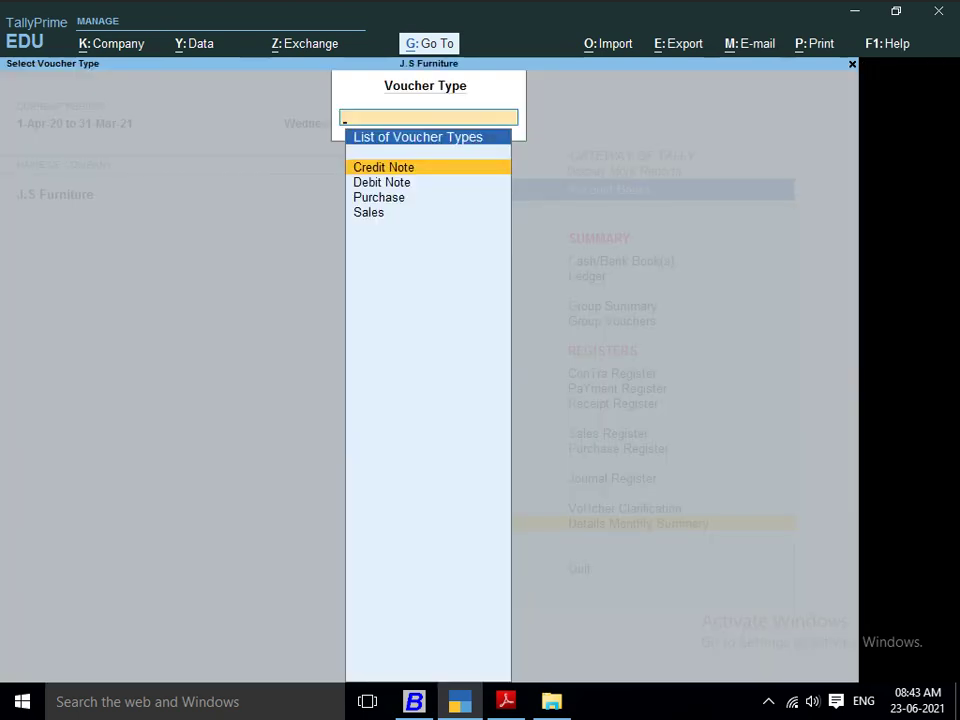
key(Escape)
key(Up)
key(Up)
key(Up)
key(Up)
key(Up)
key(Up)
key(Up)
key(Up)
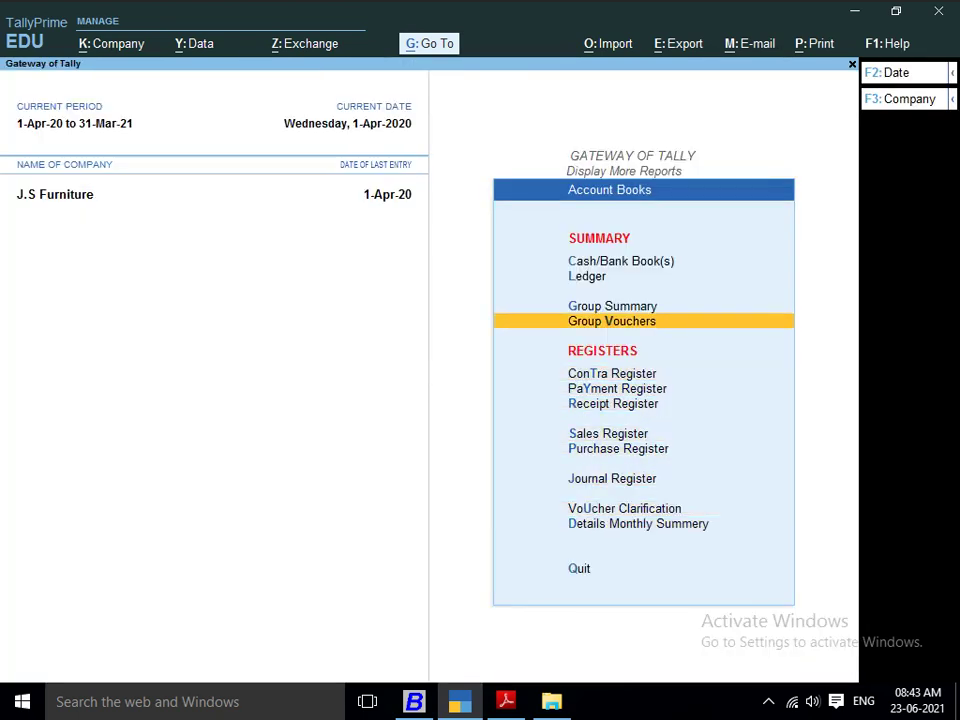
key(Up)
key(Return)
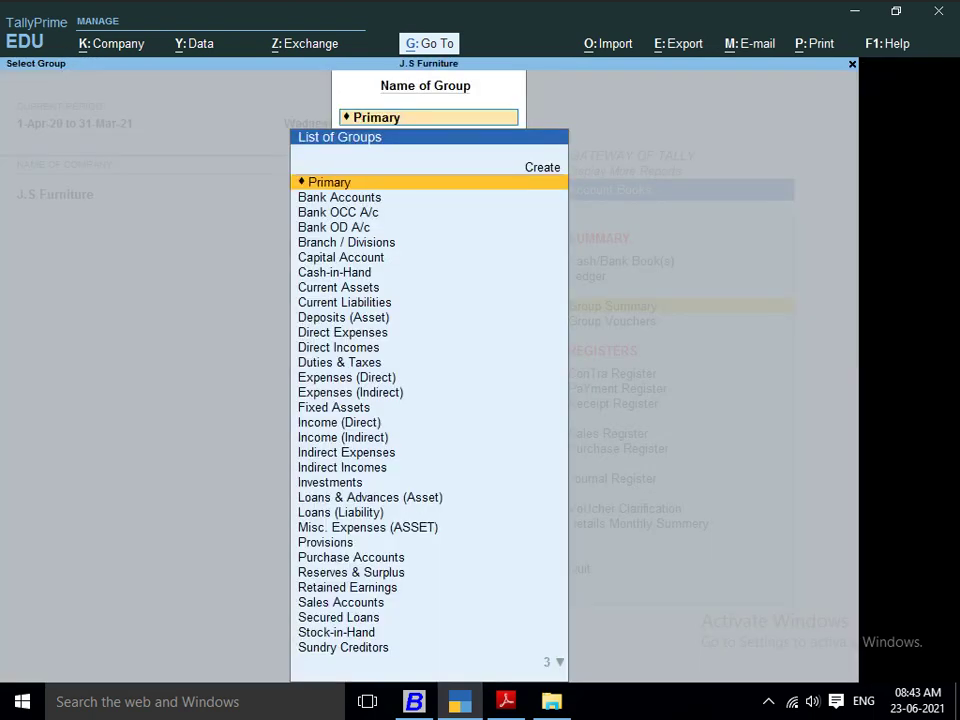
key(Escape)
Open the April sales vouchers from the Sales Register and show each party's gross profit.
key(Up)
key(Down)
key(Down)
key(Down)
key(Down)
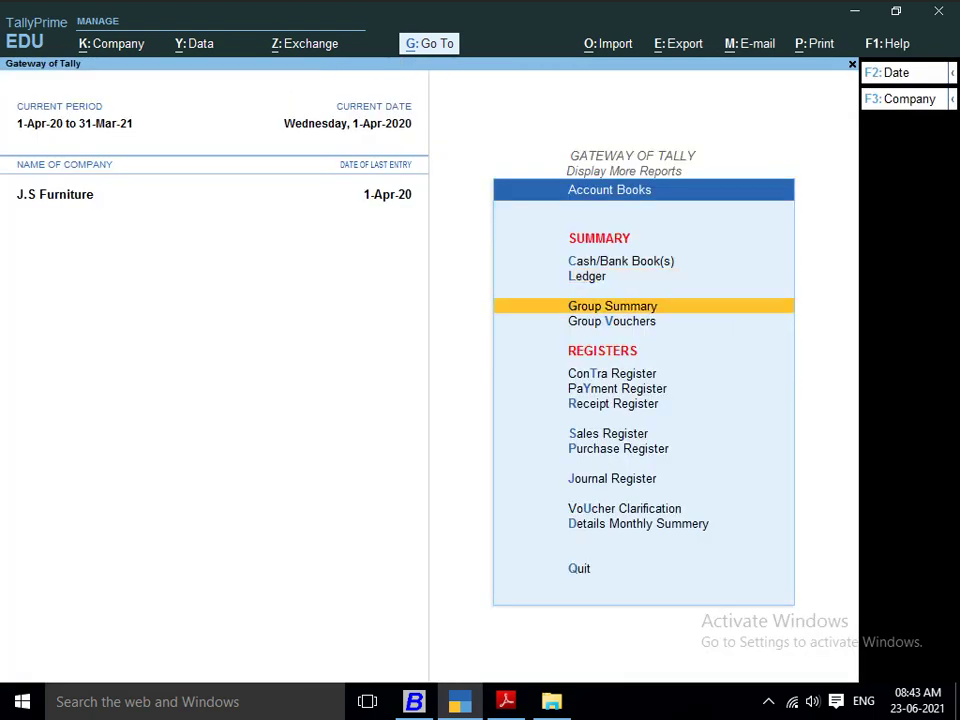
key(Up)
key(Up)
key(Down)
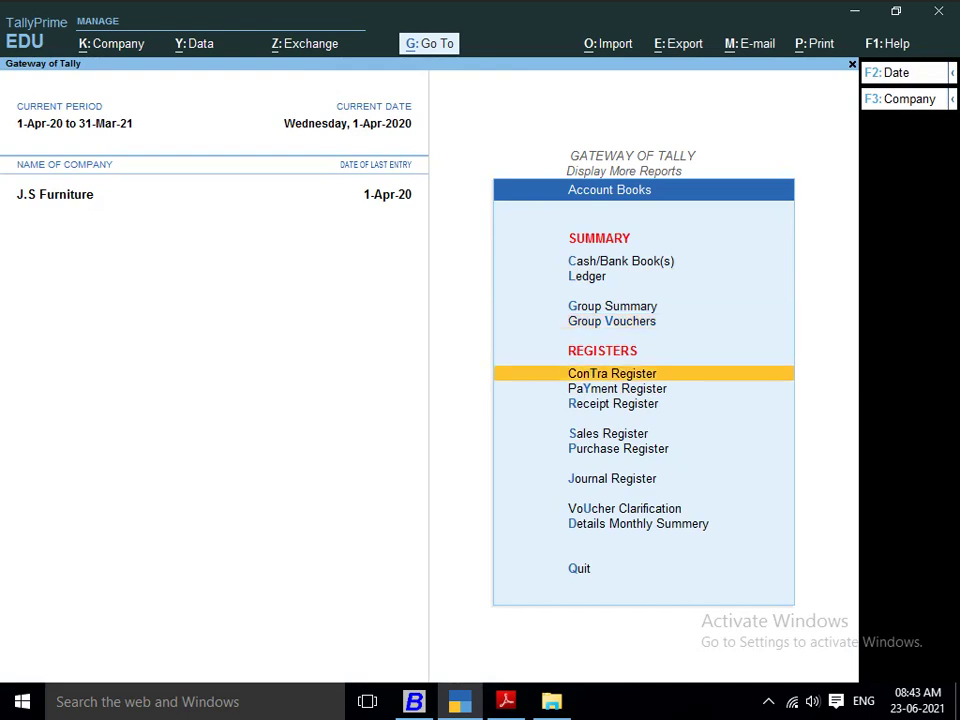
key(Down)
key(Down)
key(Down)
key(Return)
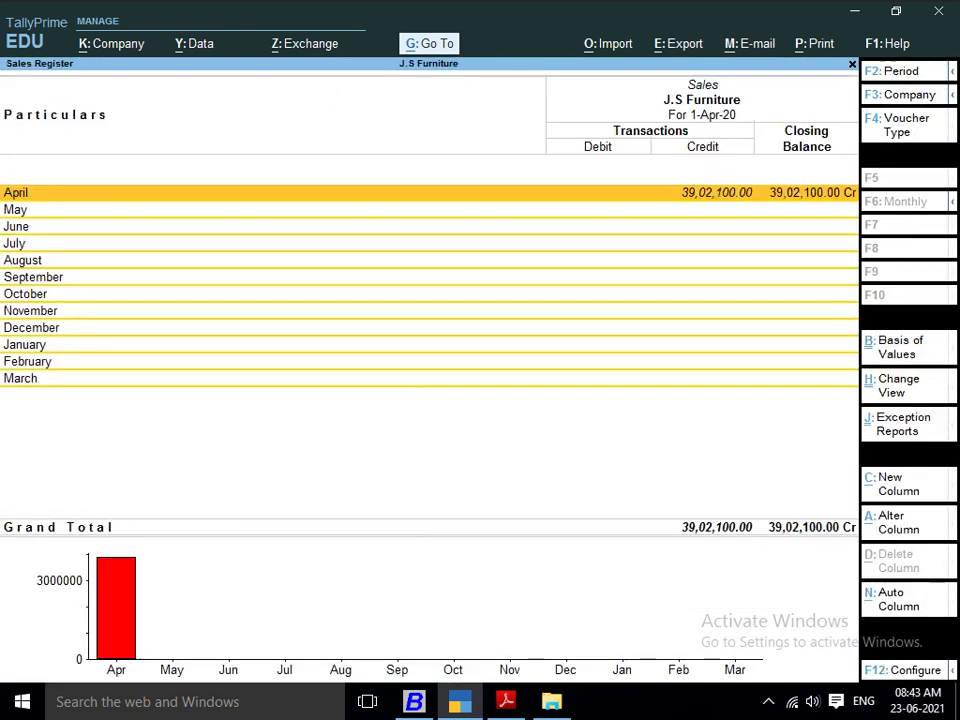
key(Return)
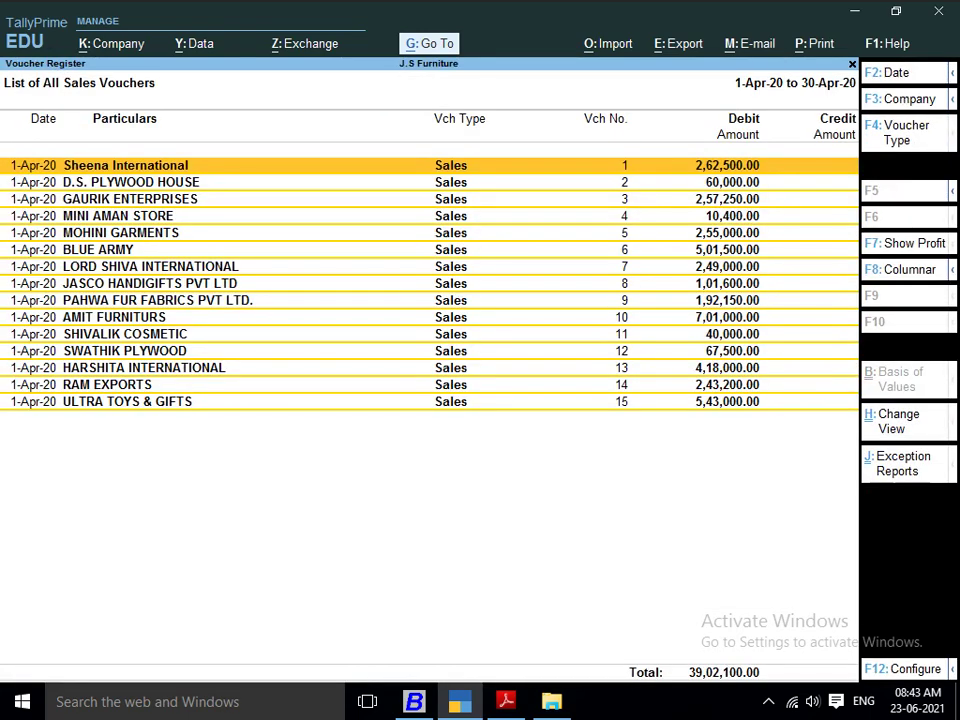
key(F7)
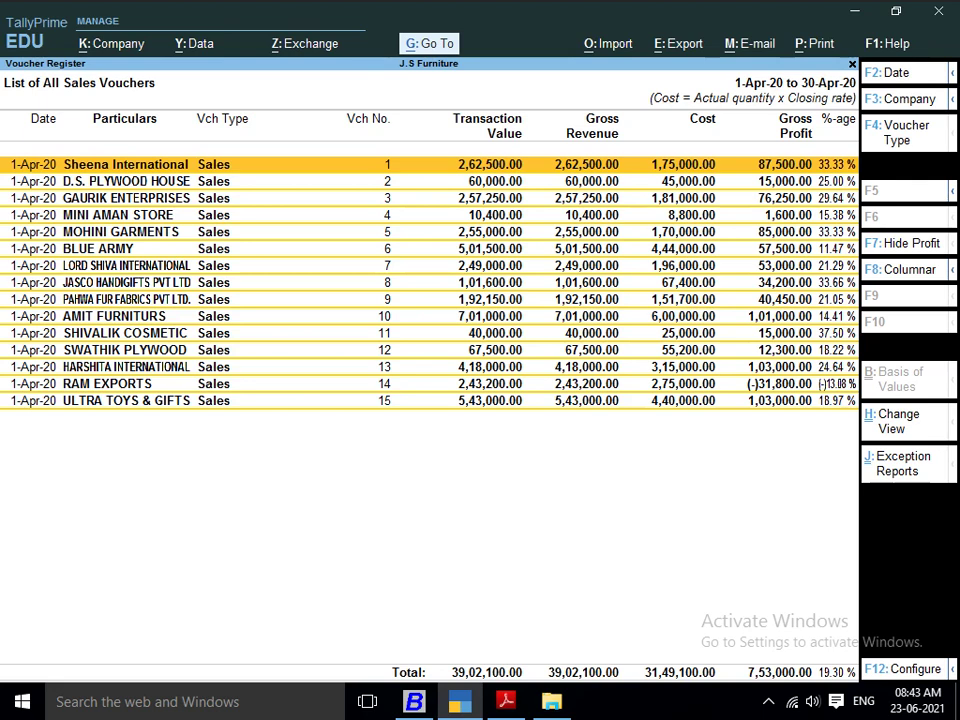
Switch to Project 5.pdf in Adobe Reader and close it.
key(alt+Tab)
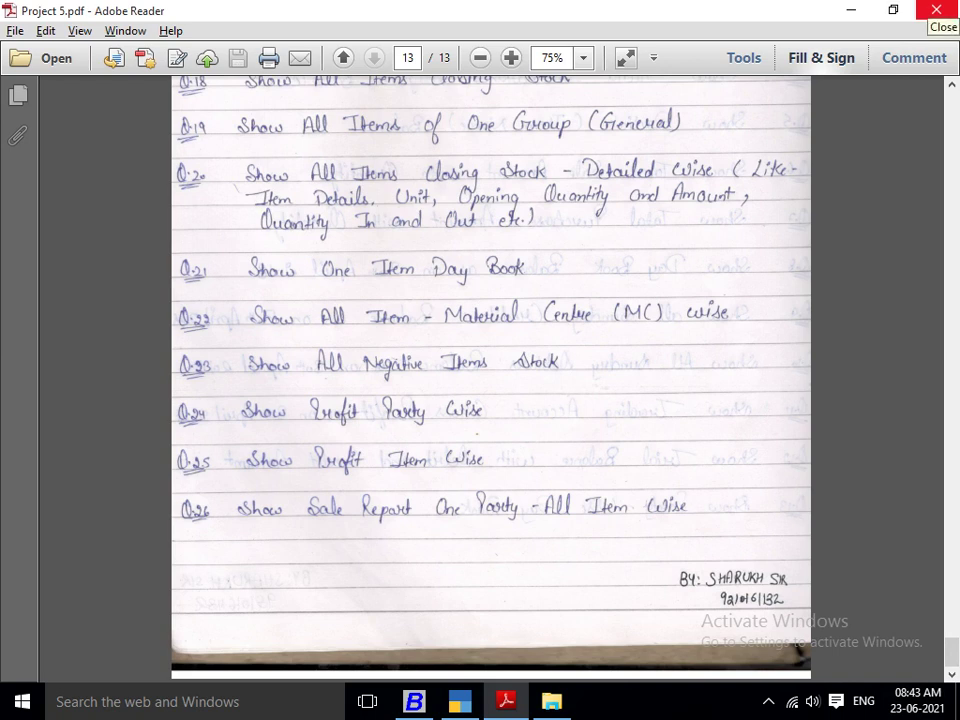
click(935, 12)
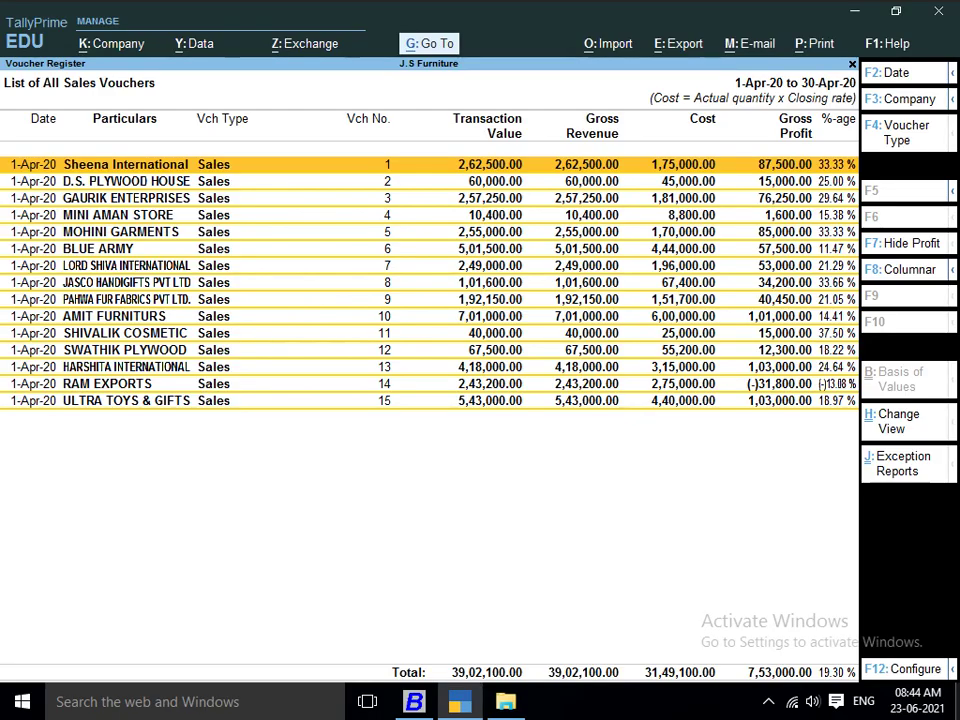
click(768, 701)
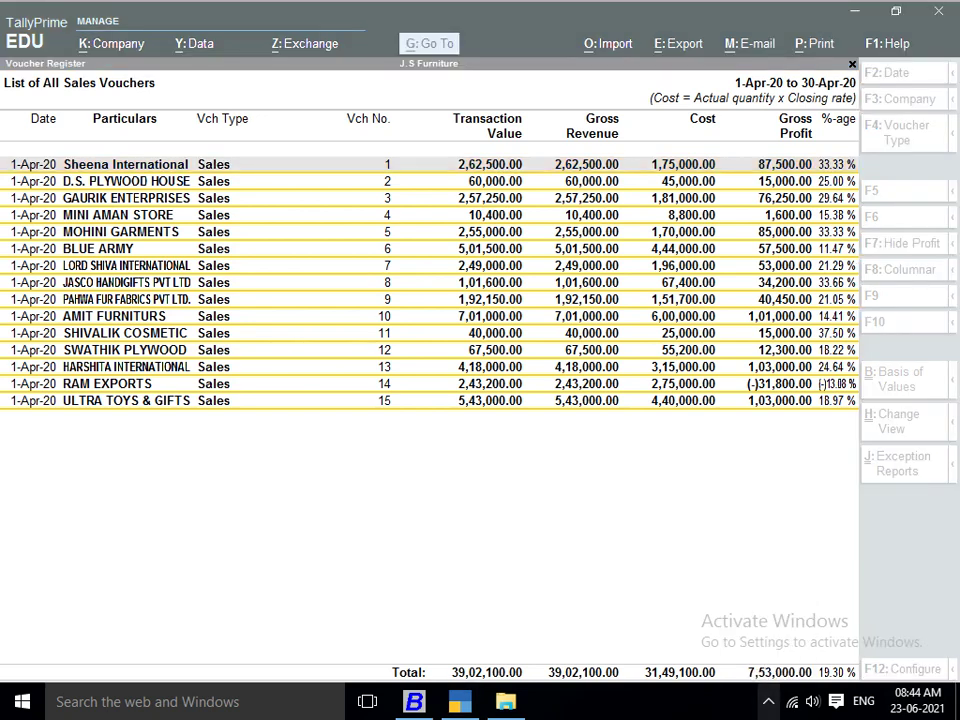
click(748, 625)
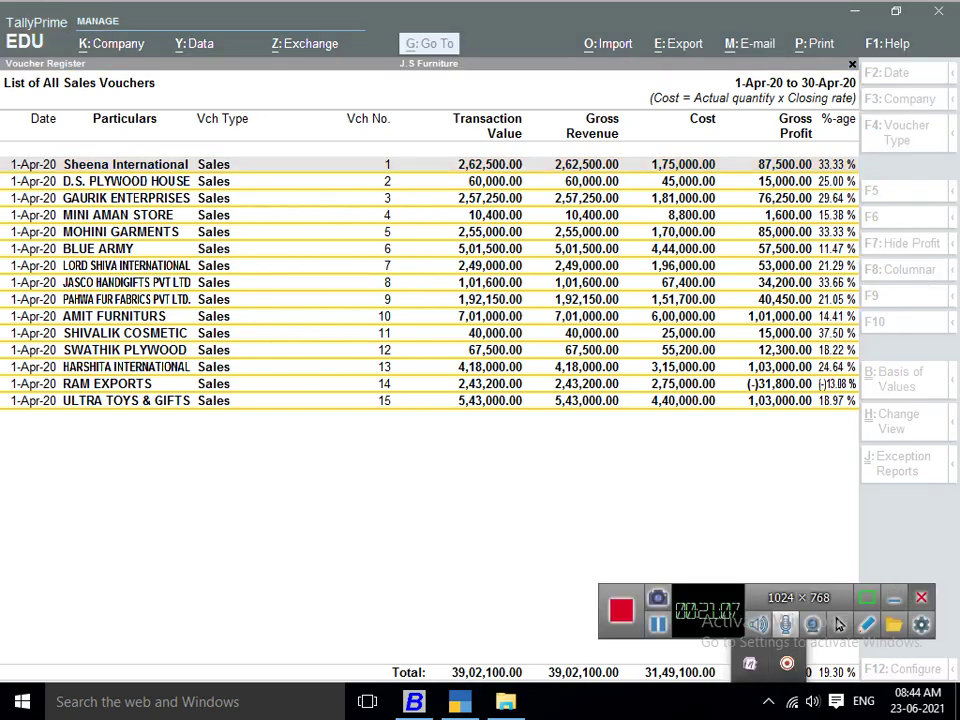